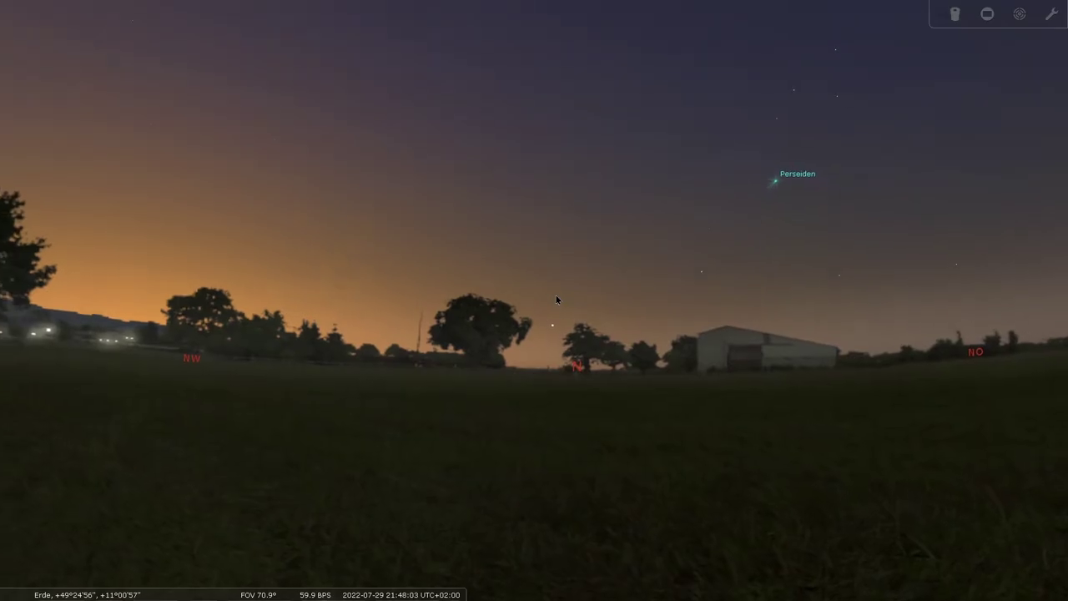
Tilt the view up into the evening sky, check Polaris's information, then deselect it
mouse_move(555, 293)
left_mouse_down()
mouse_move(539, 397)
mouse_move(557, 434)
left_mouse_up()
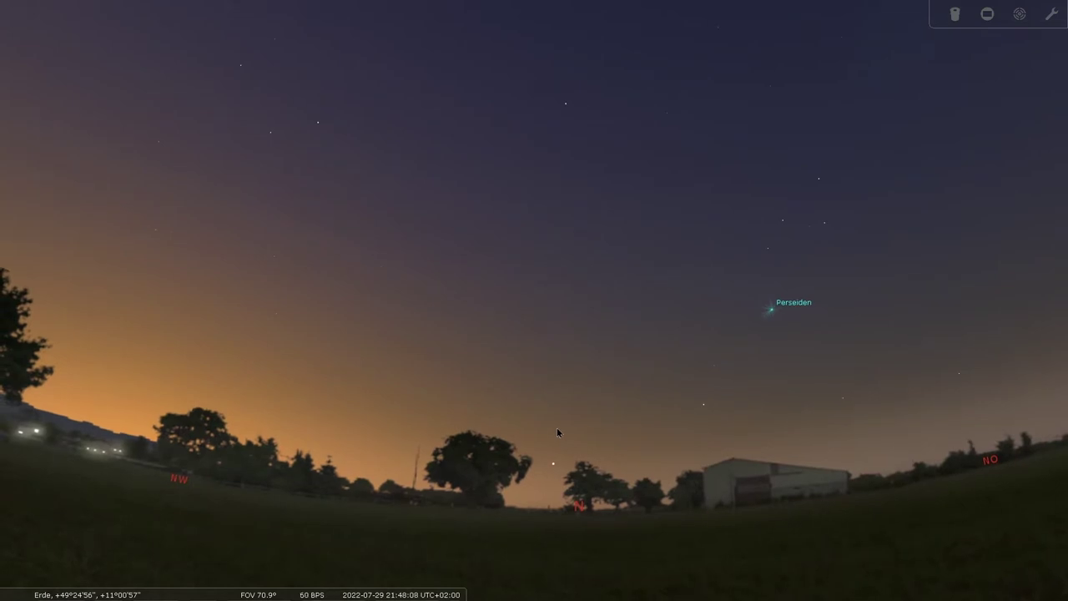
left_click(566, 105)
right_click(564, 180)
Pan north-east to centre the Perseiden radiant and zoom to about 43° FOV
left_click_drag(445, 206, 622, 291)
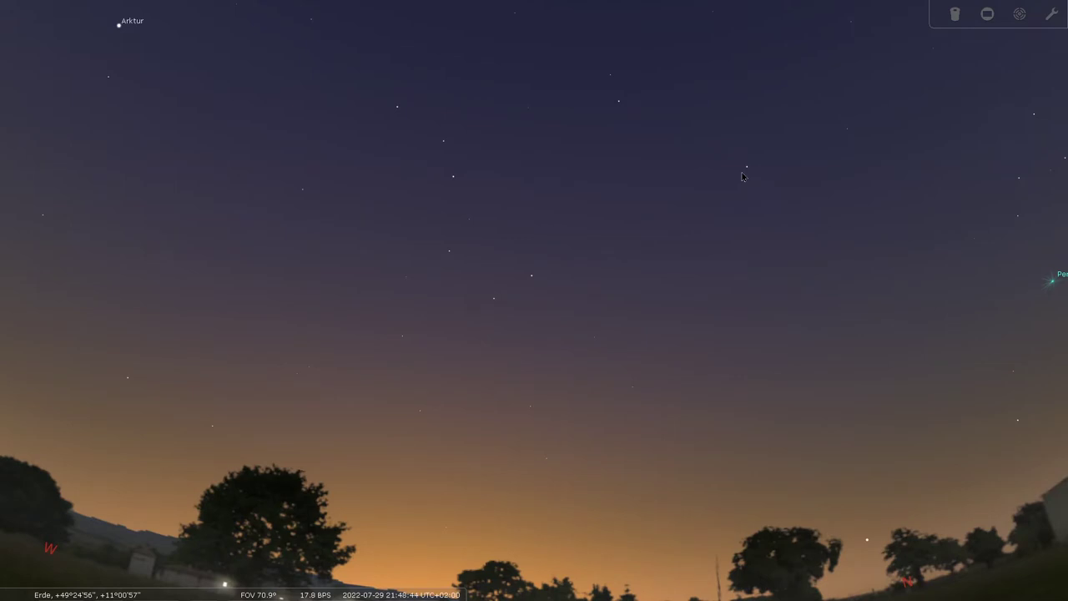
left_click_drag(727, 189, 636, 198)
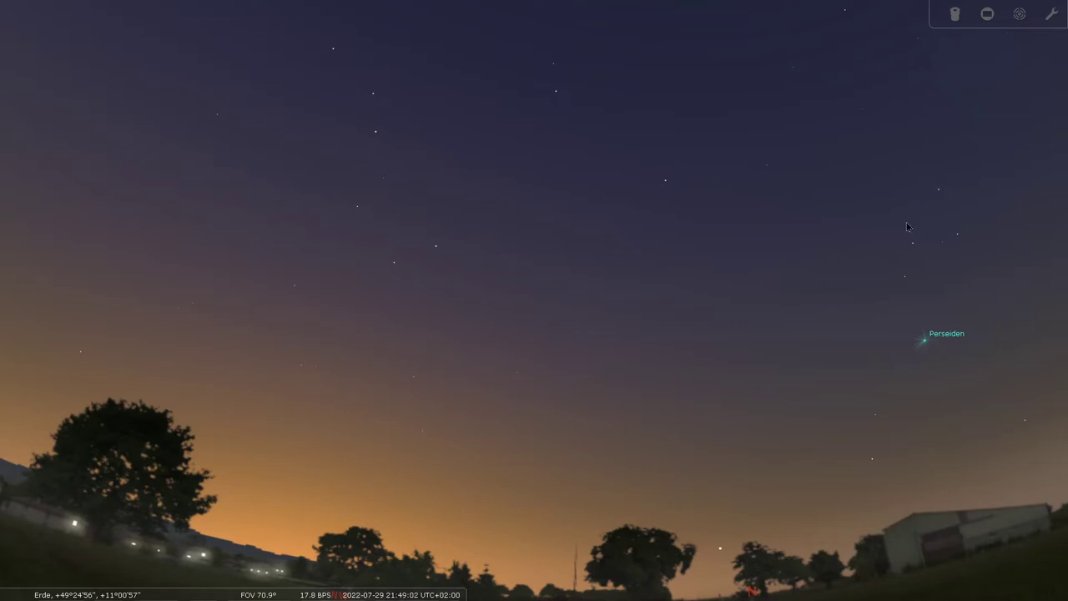
left_click_drag(927, 236, 634, 208)
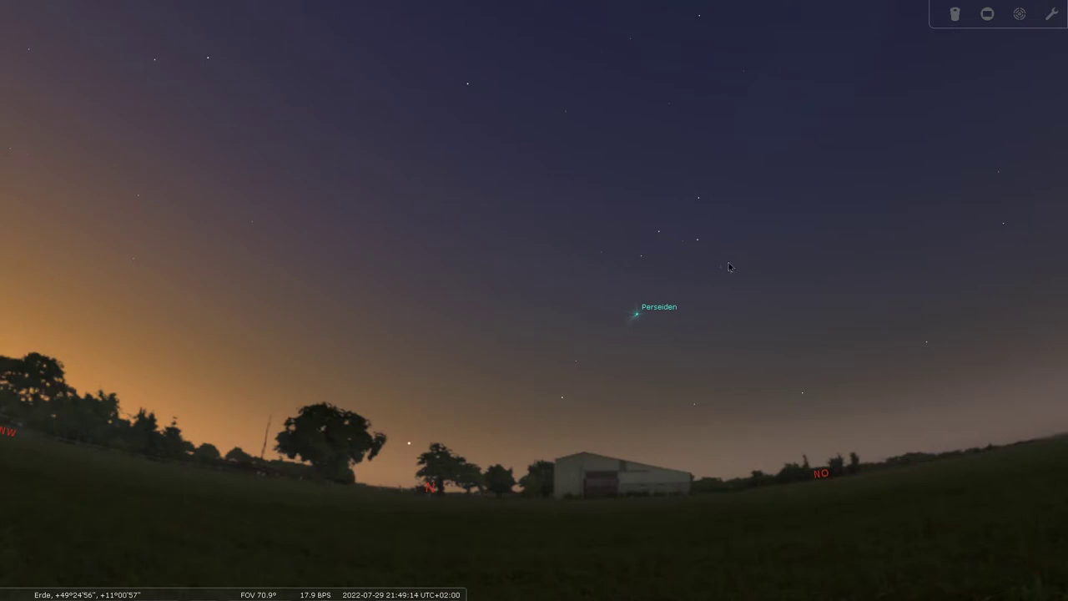
scroll(729, 267, "up", 2)
mouse_move(760, 262)
left_mouse_down()
mouse_move(649, 260)
mouse_move(690, 253)
mouse_move(582, 238)
left_mouse_up()
scroll(688, 264, "up", 2)
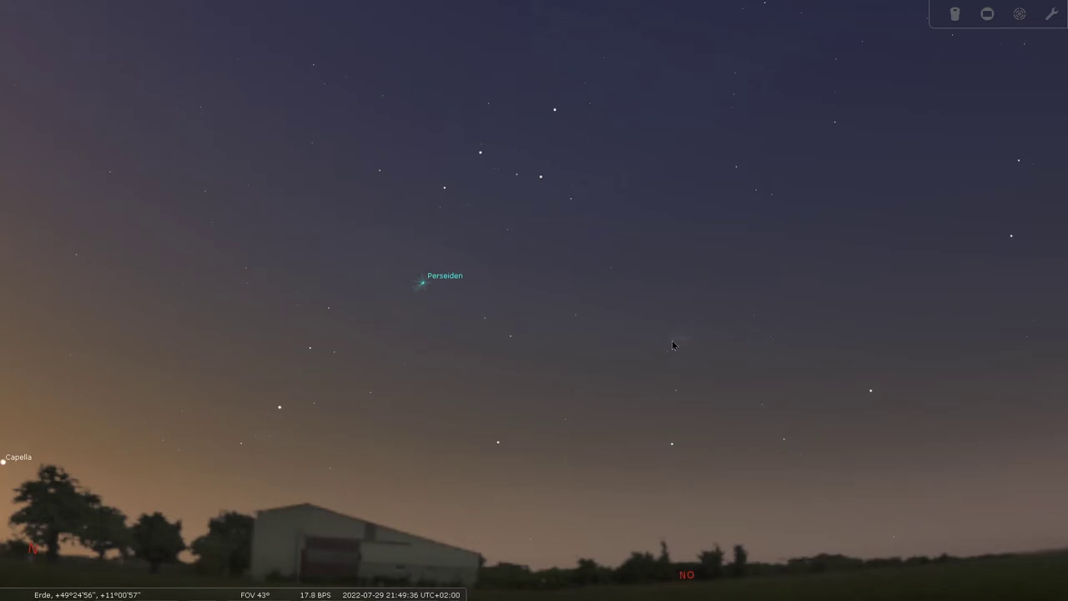
Zoom in for a close-up of the Andromeda galaxy, keeping it centred
left_click_drag(681, 346, 571, 258)
scroll(588, 276, "up", 2)
scroll(629, 198, "up", 2)
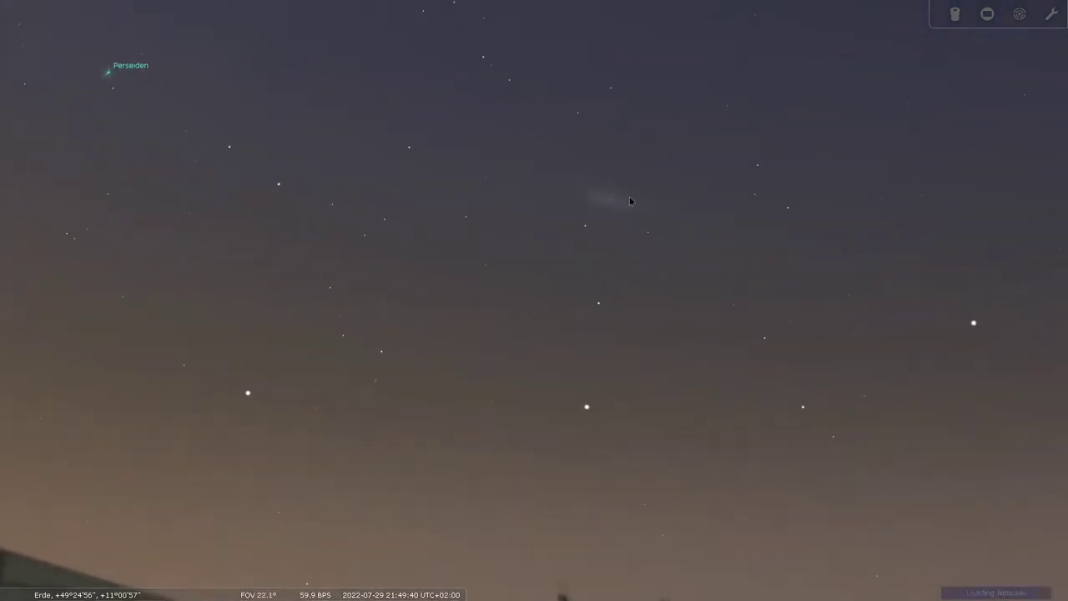
scroll(630, 199, "up", 1)
scroll(646, 165, "up", 3)
left_click_drag(651, 160, 607, 298)
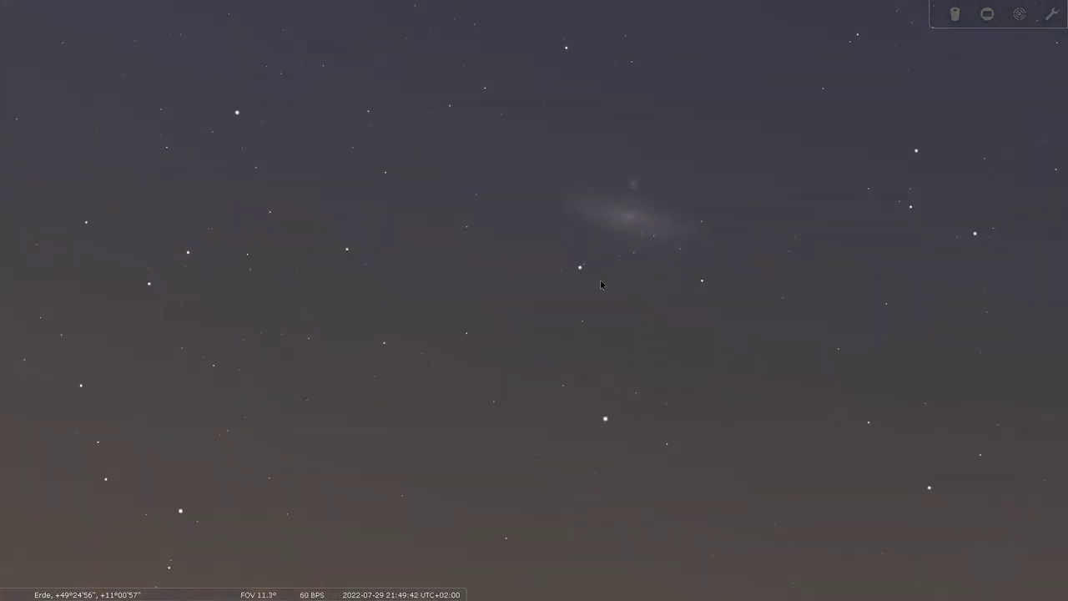
scroll(632, 302, "up", 1)
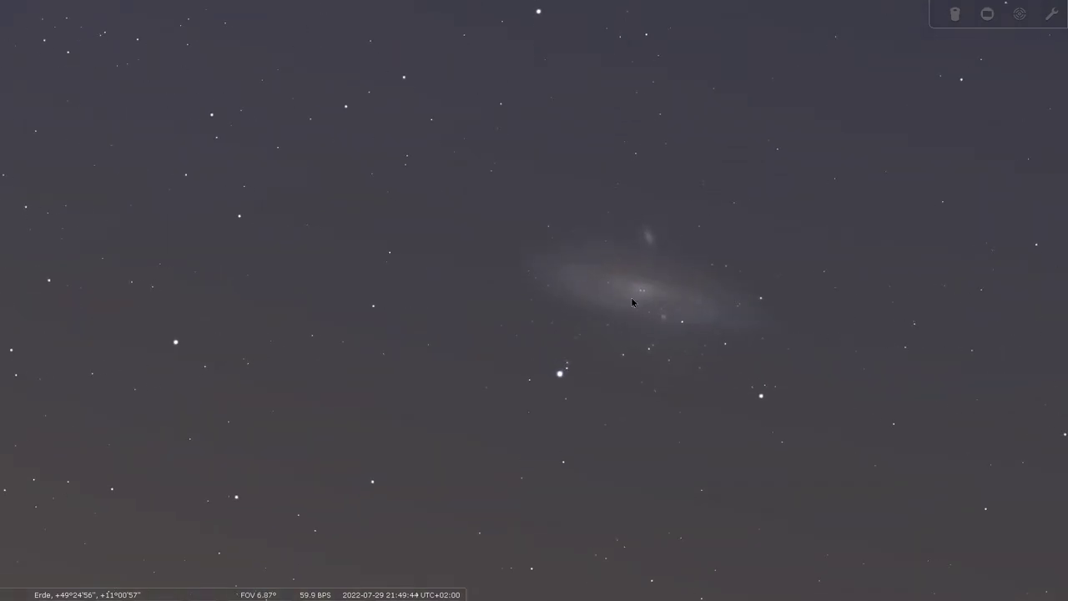
Zoom back out to a wide 70.9° FOV horizon view showing the Perseiden radiant
scroll(636, 301, "down", 2)
scroll(636, 300, "down", 2)
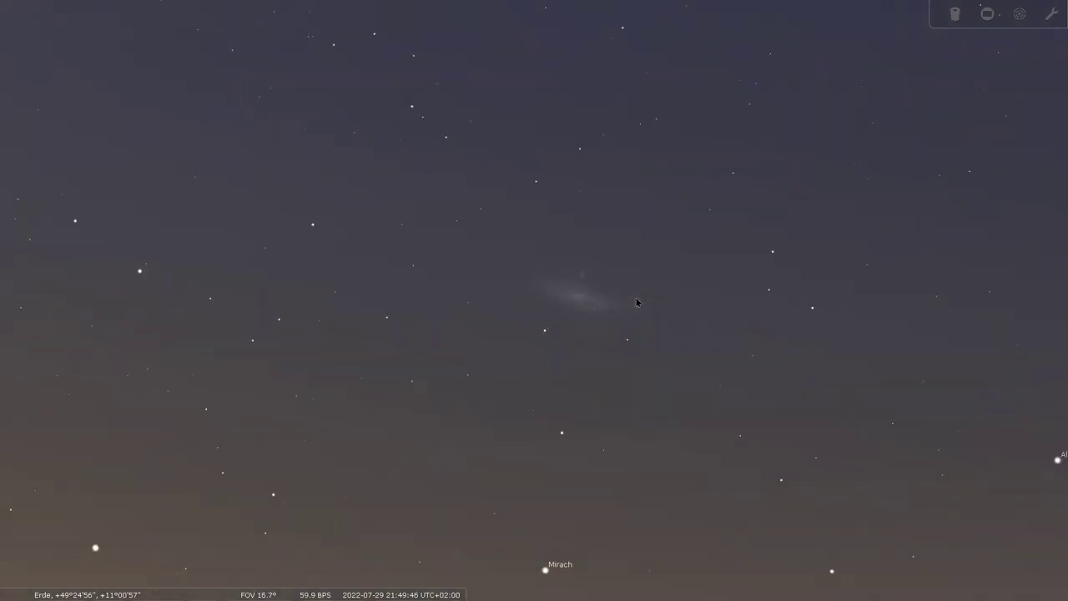
scroll(637, 300, "down", 1)
scroll(613, 304, "down", 3)
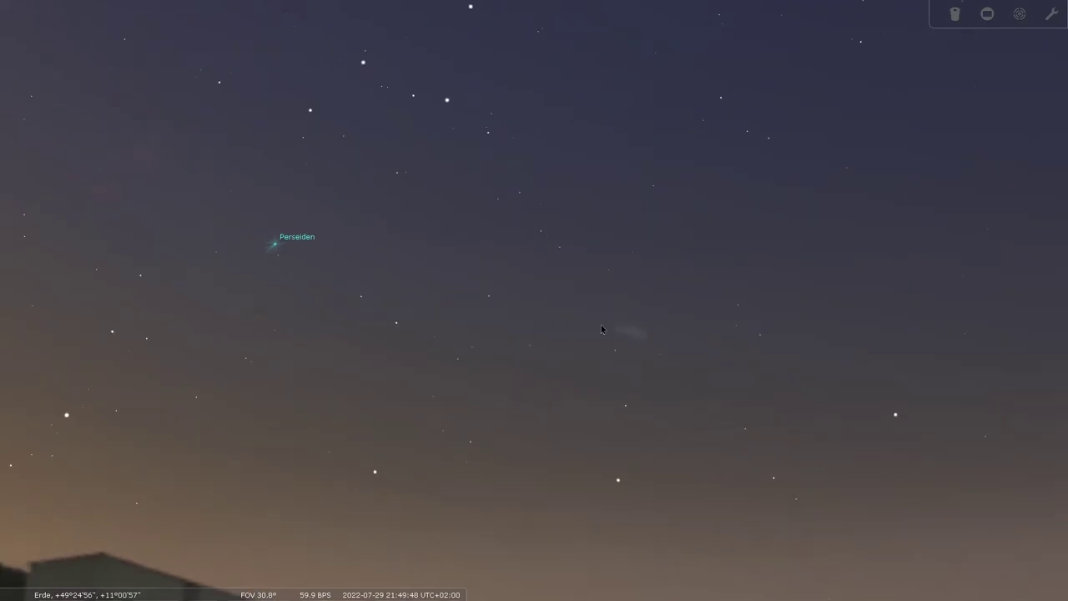
left_click_drag(559, 319, 668, 324)
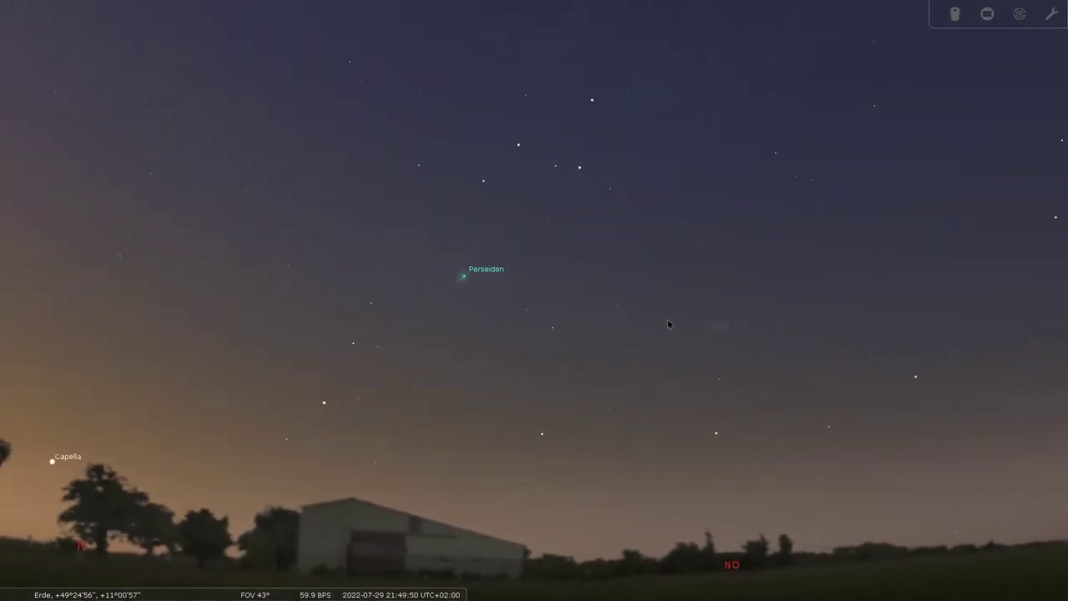
scroll(668, 324, "down", 1)
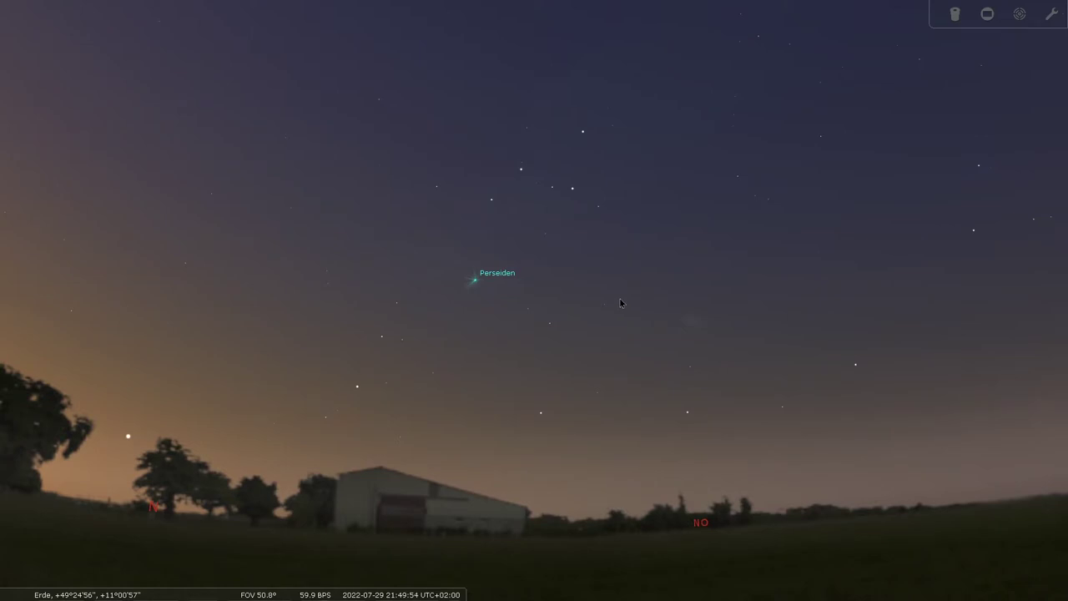
left_click_drag(580, 284, 734, 306)
scroll(732, 305, "down", 2)
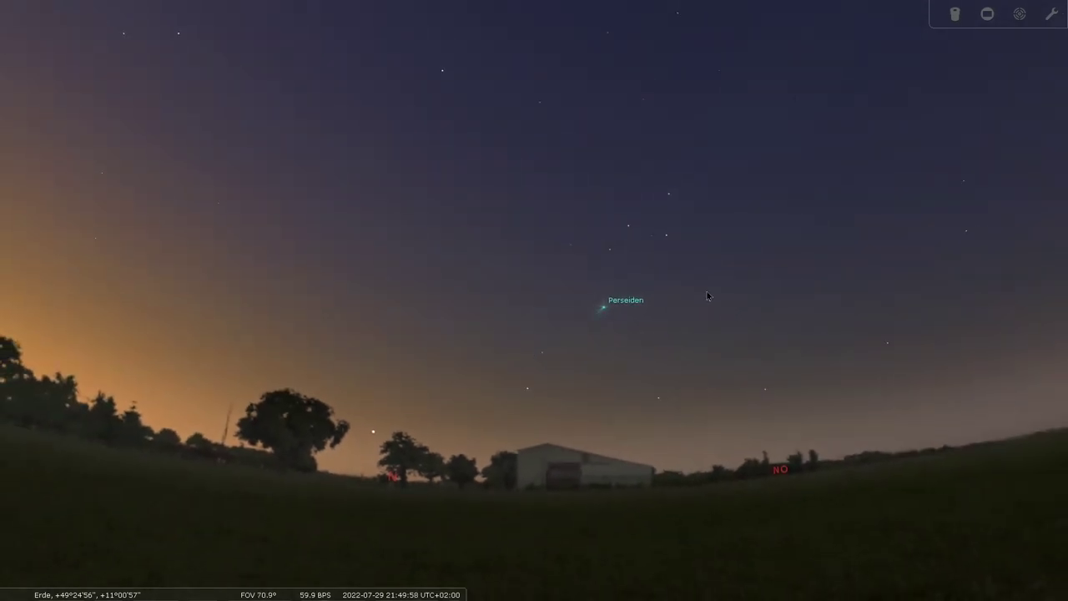
left_click_drag(707, 295, 613, 239)
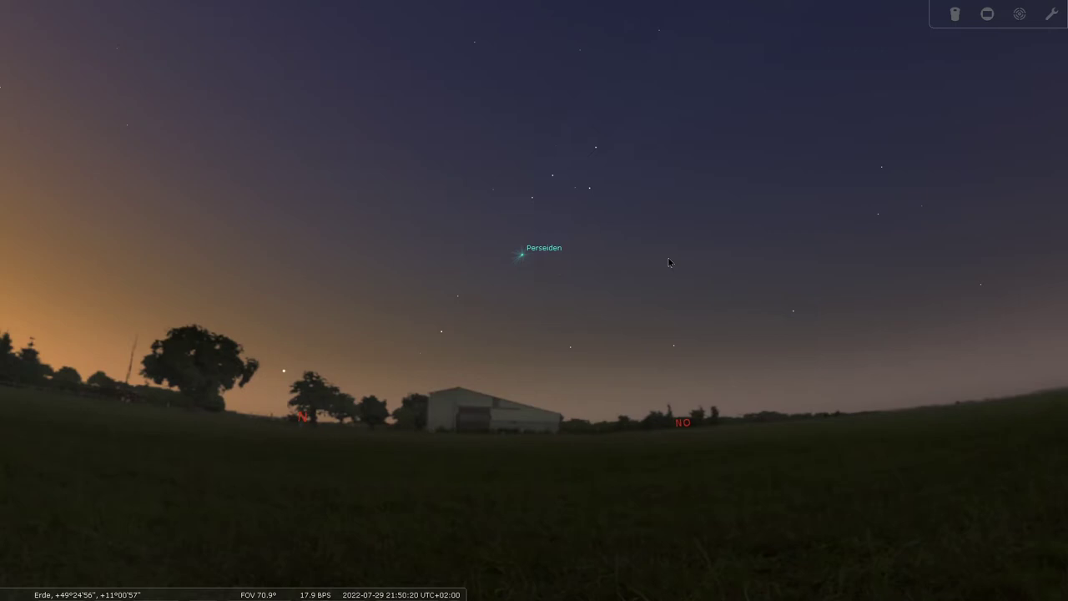
Zoom to 36.4° FOV with the faint Andromeda galaxy near the screen centre
scroll(669, 262, "up", 5)
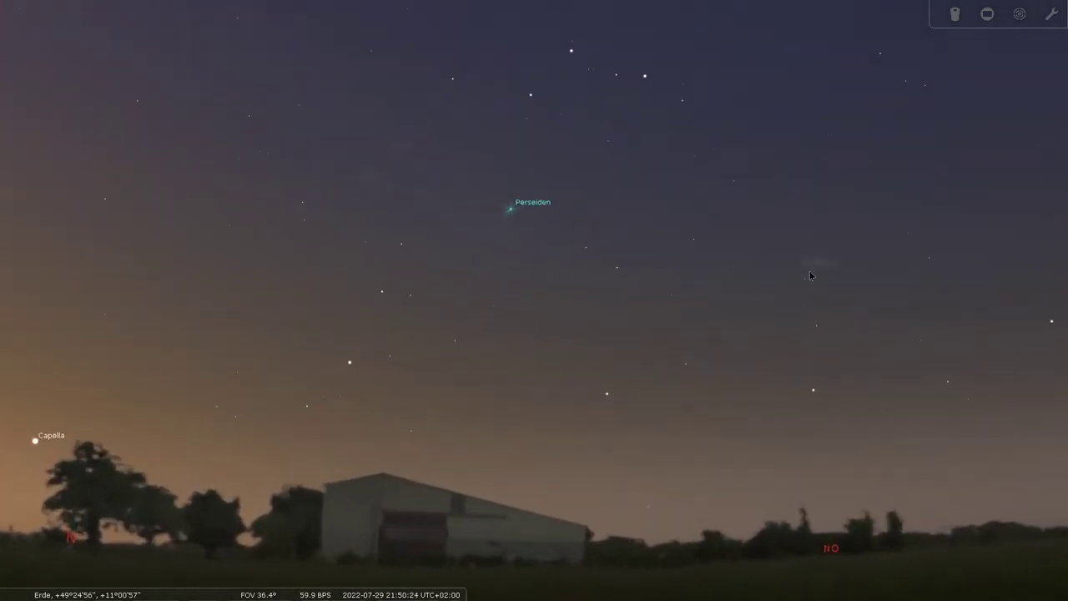
mouse_move(809, 272)
left_mouse_down()
mouse_move(604, 237)
mouse_move(556, 275)
mouse_move(542, 303)
left_mouse_up()
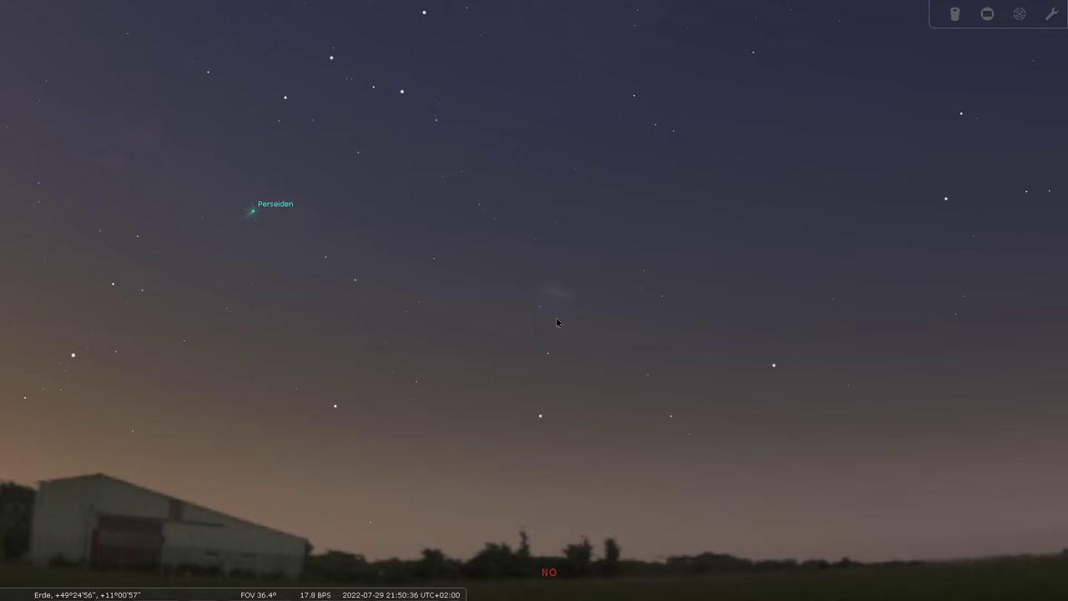
scroll(557, 322, "up", 5)
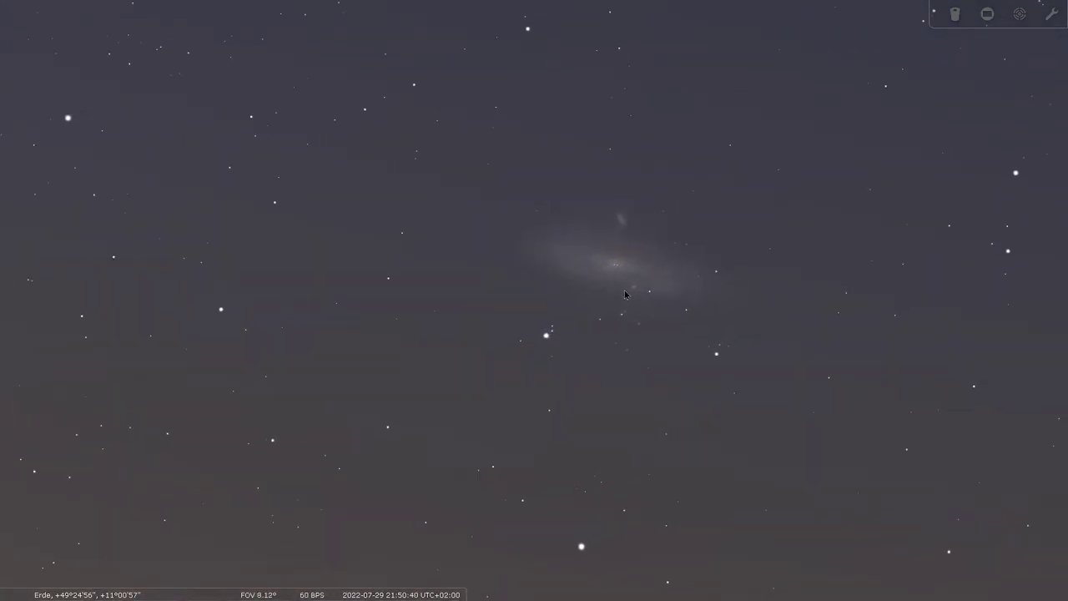
Inspect M31 and its small companion at about 8° FOV, moving it around and recentring
left_click_drag(625, 293, 566, 323)
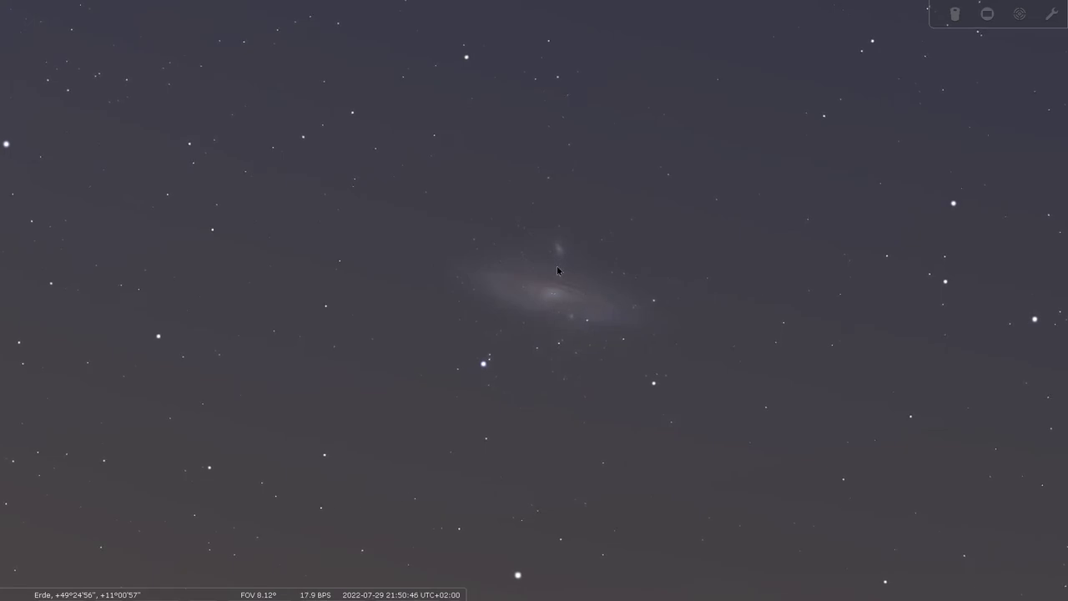
mouse_move(558, 269)
left_mouse_down()
mouse_move(708, 386)
mouse_move(817, 426)
left_mouse_up()
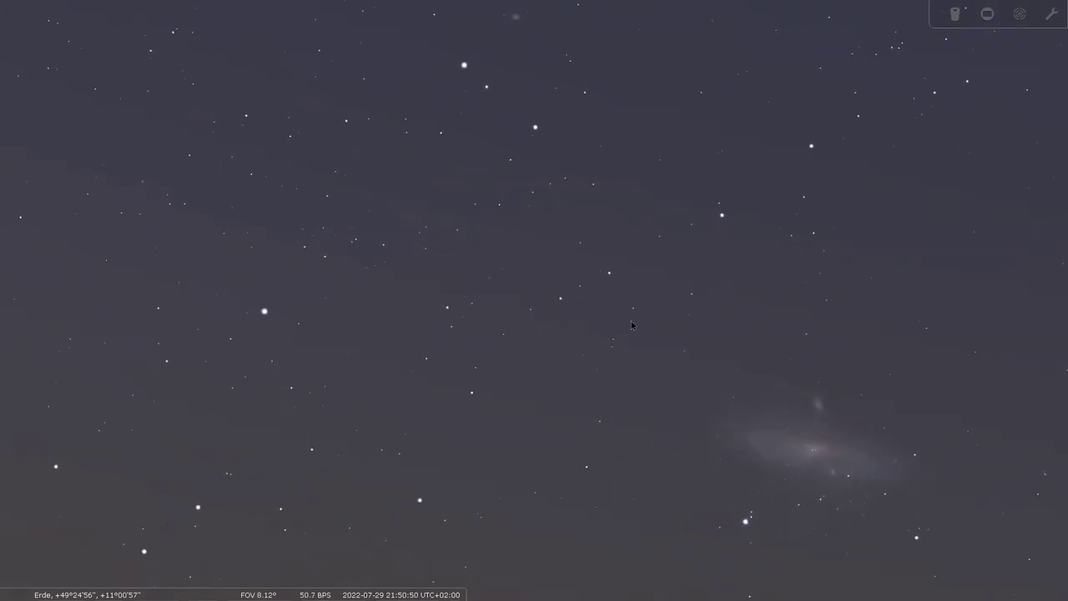
mouse_move(791, 431)
left_mouse_down()
mouse_move(564, 275)
mouse_move(246, 128)
left_mouse_up()
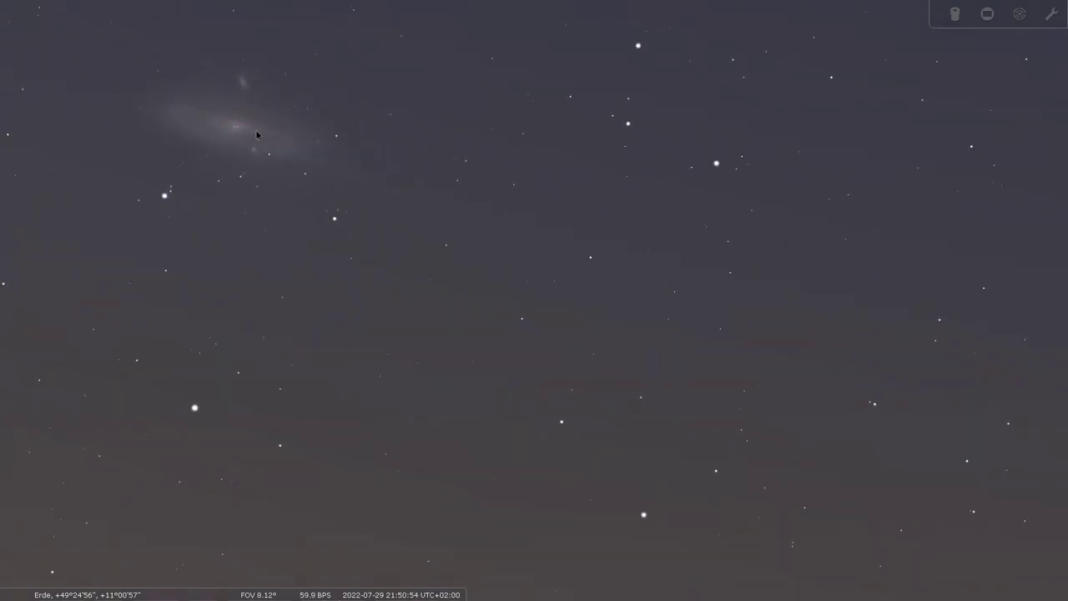
left_click_drag(239, 127, 566, 298)
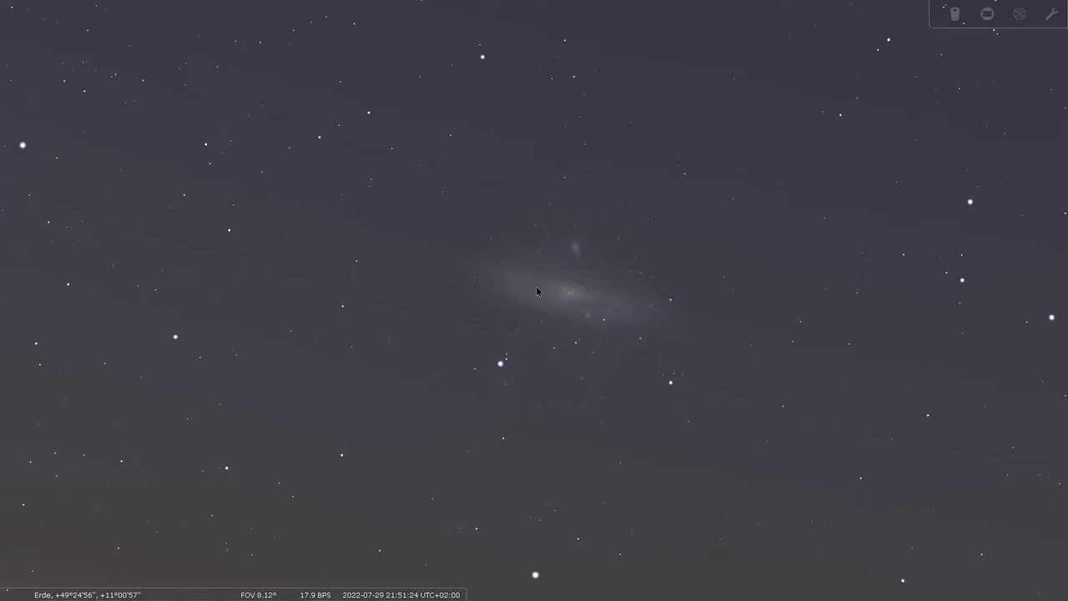
mouse_move(537, 291)
left_mouse_down()
mouse_move(582, 274)
mouse_move(544, 303)
mouse_move(567, 284)
left_mouse_up()
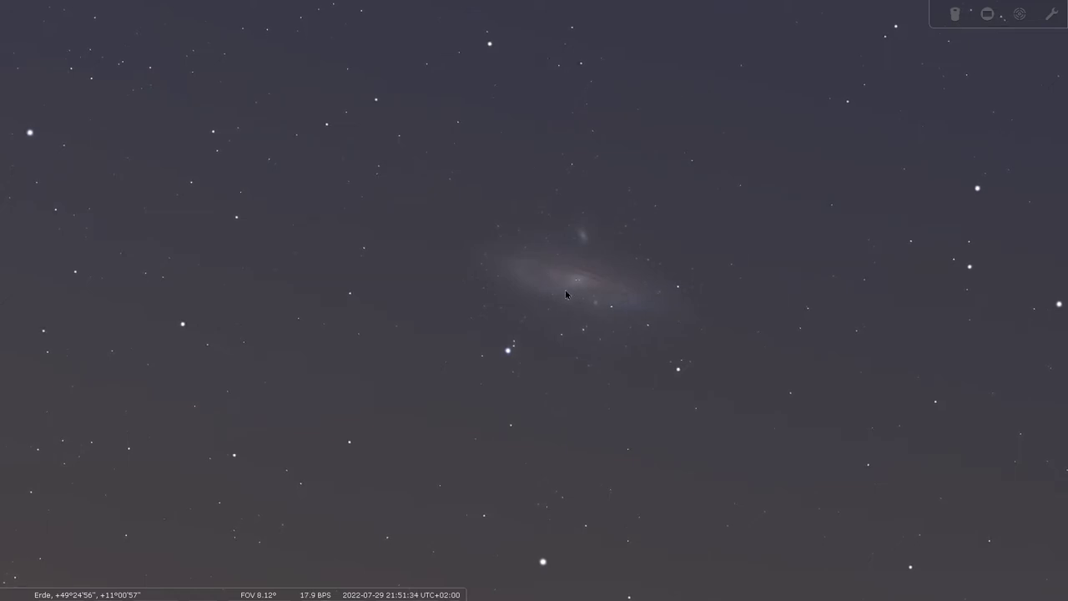
left_click_drag(578, 291, 617, 225)
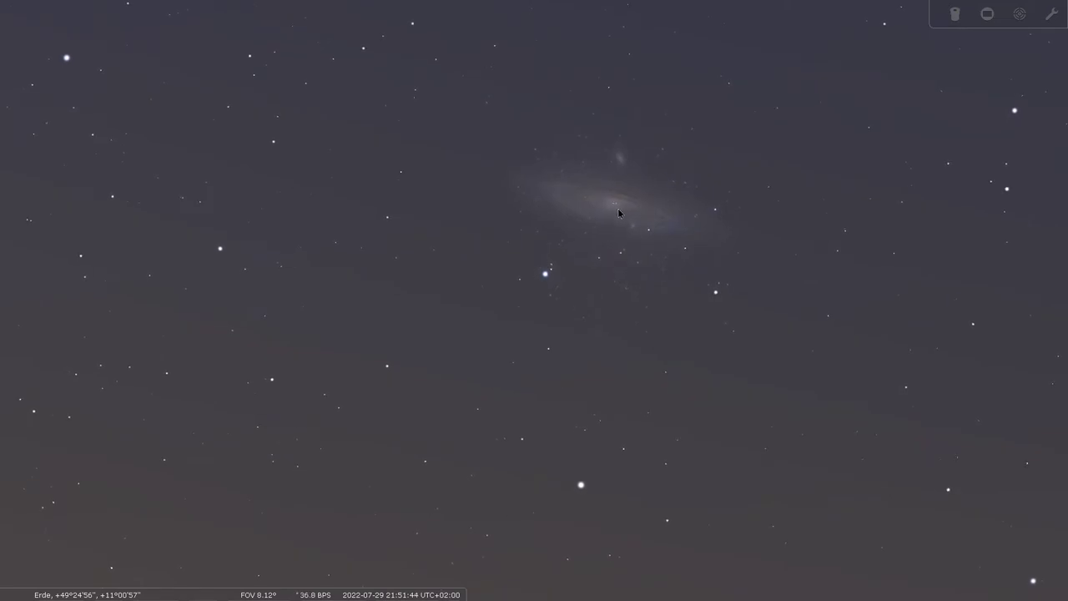
mouse_move(618, 213)
left_mouse_down()
mouse_move(579, 256)
mouse_move(571, 299)
mouse_move(601, 212)
mouse_move(574, 288)
mouse_move(603, 213)
mouse_move(604, 236)
mouse_move(573, 303)
left_mouse_up()
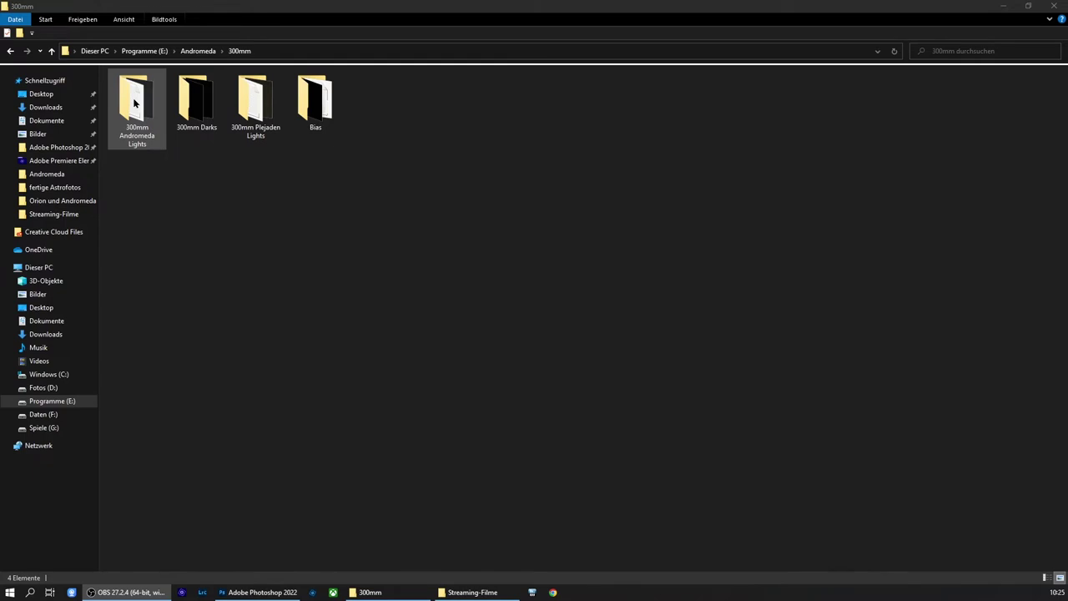
Open the 300mm Andromeda Lights folder and preview frame IMGP4325
double_click(133, 102)
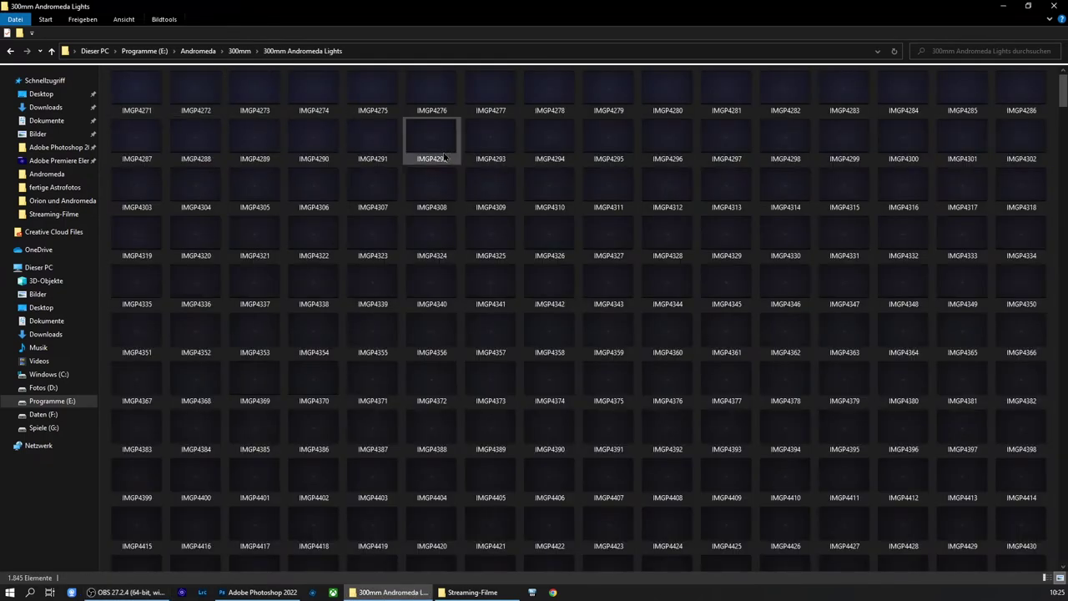
double_click(503, 240)
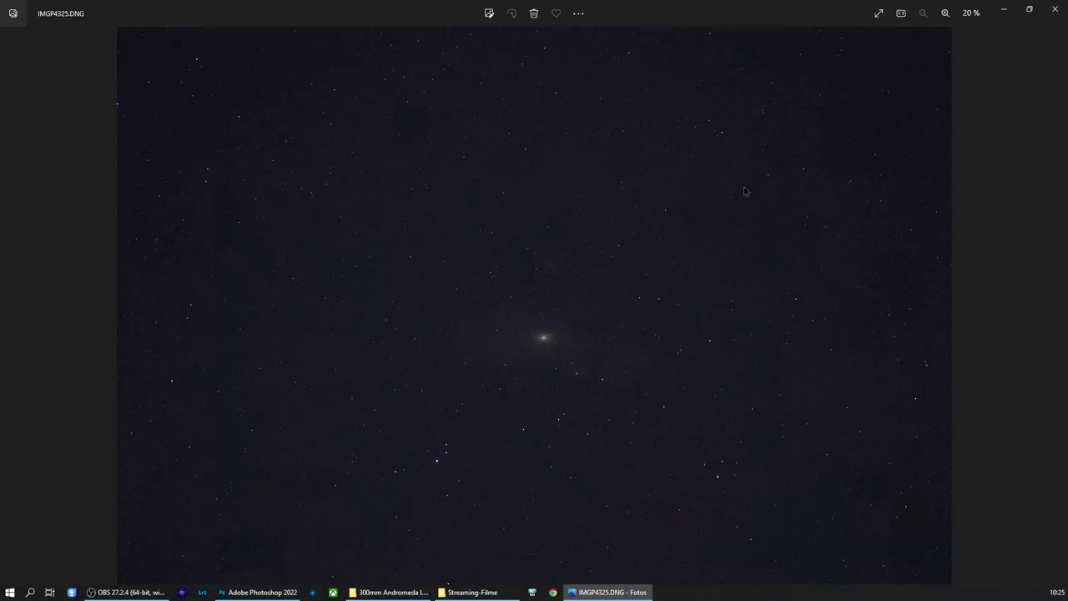
left_click(1046, 18)
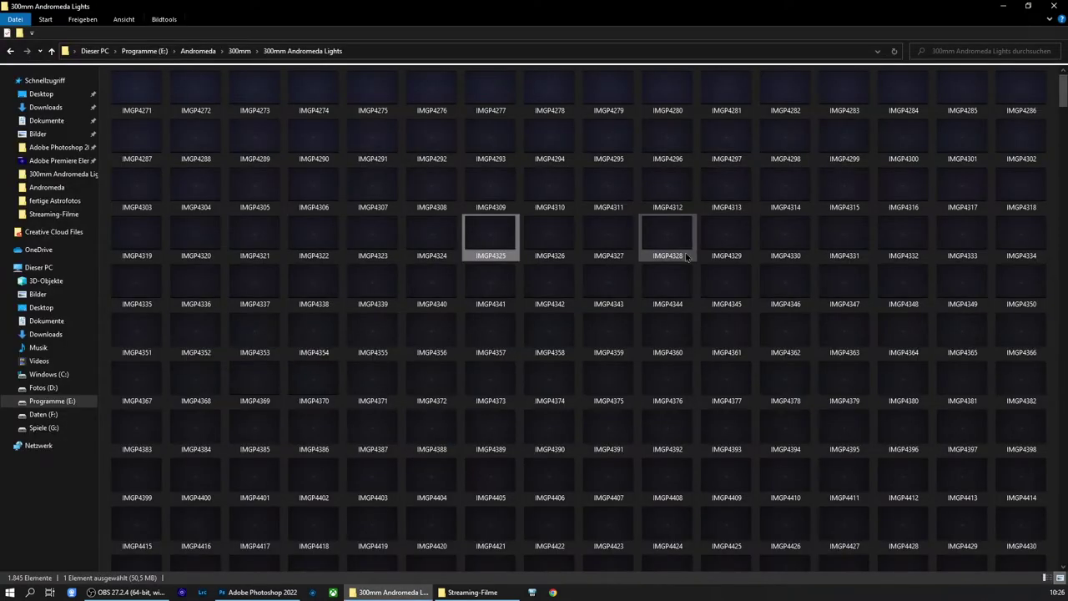
Scroll through the folder and select the full run of 921 IMGP light frames
scroll(680, 251, "down", 5)
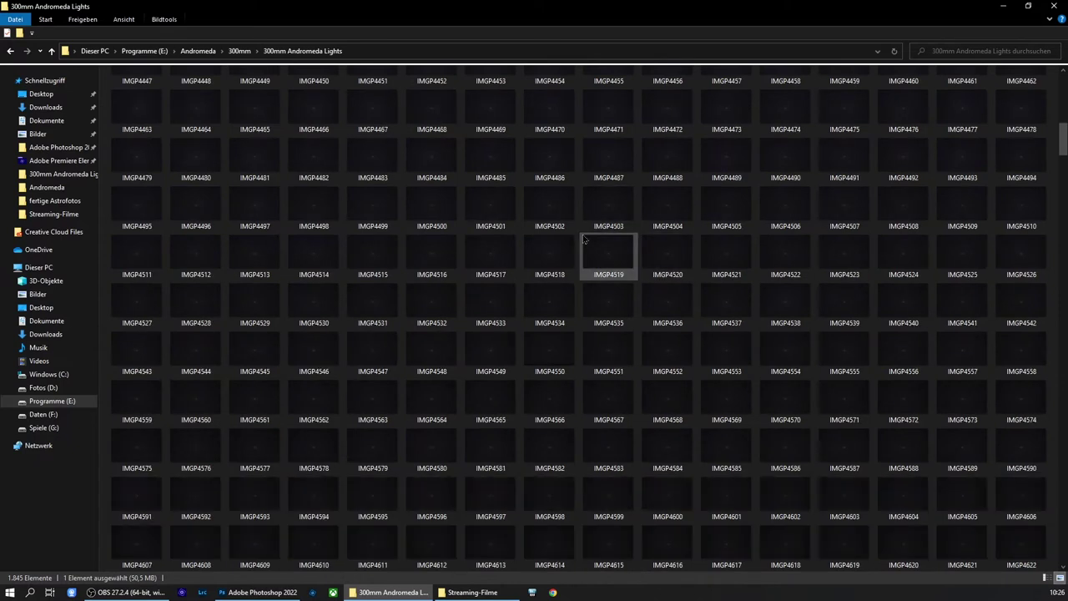
scroll(584, 239, "down", 2)
scroll(584, 240, "down", 2)
scroll(584, 240, "down", 1)
scroll(585, 240, "down", 1)
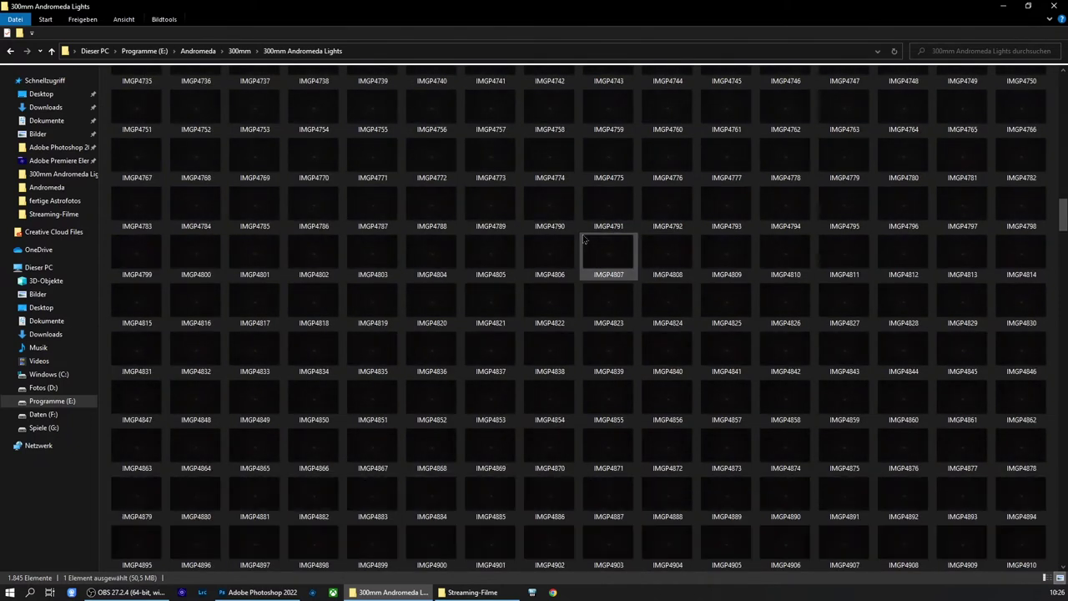
scroll(584, 240, "down", 3)
scroll(580, 267, "down", 5)
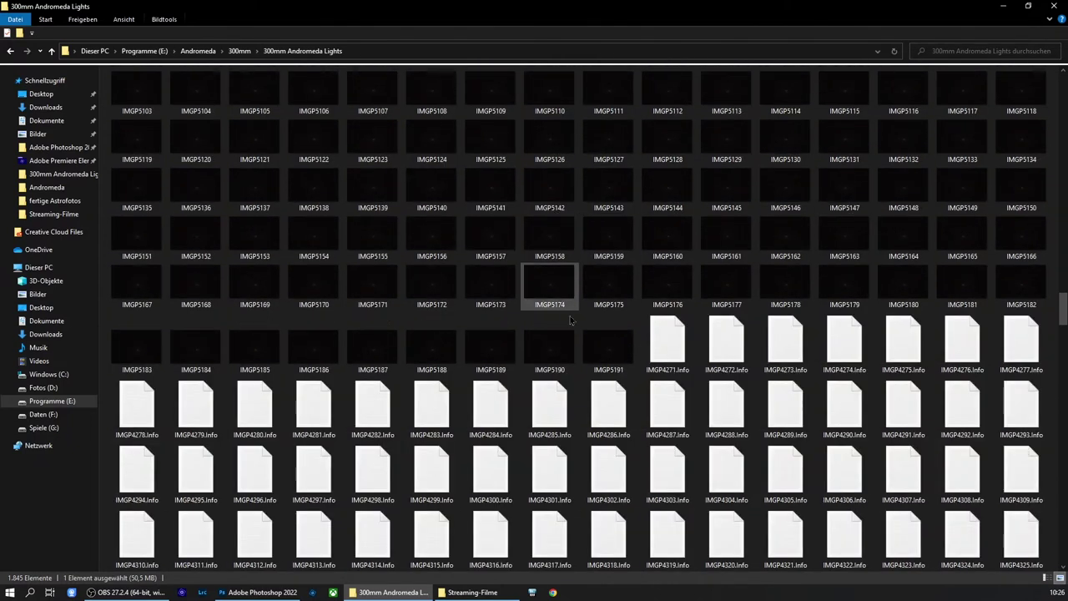
scroll(607, 345, "up", 15)
left_click(550, 291)
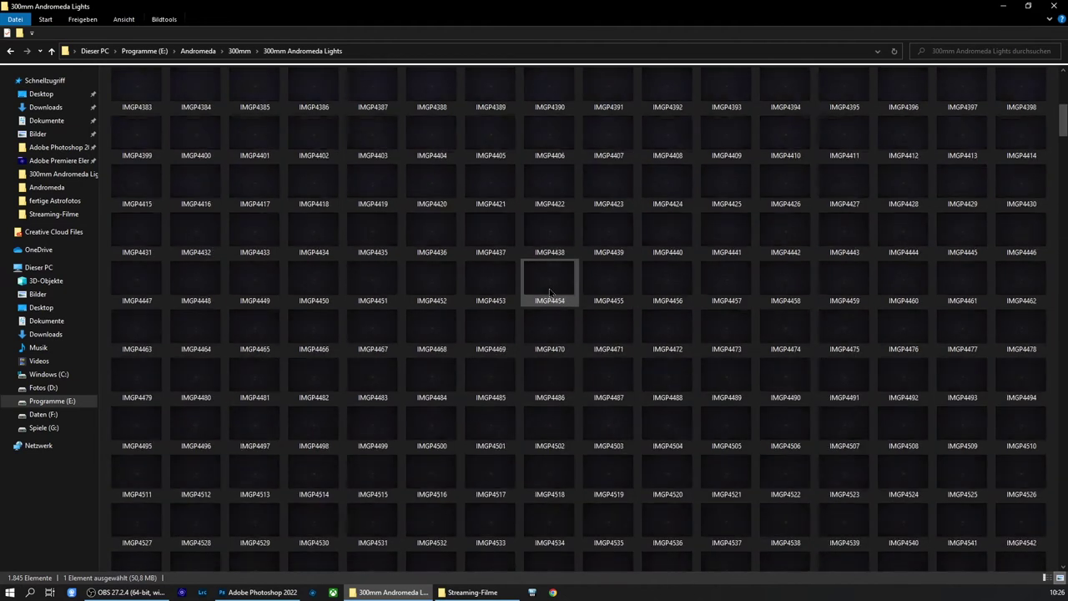
scroll(550, 291, "up", 3)
left_click(143, 105, "shift")
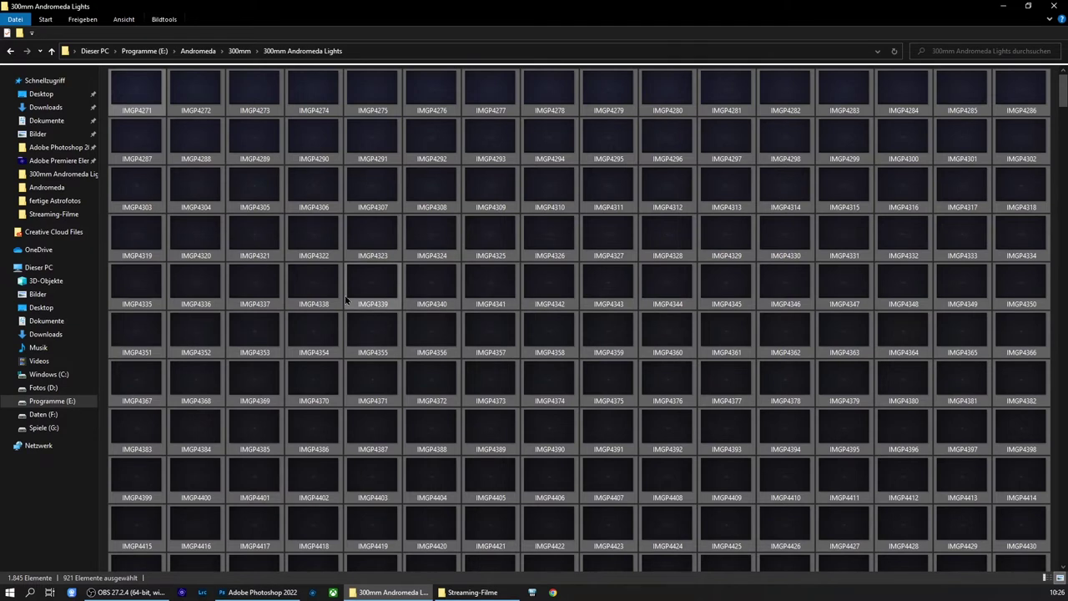
Scroll down to the .info files and select IMGP4271.info alone
scroll(347, 302, "down", 3)
scroll(351, 305, "down", 6)
scroll(354, 309, "down", 5)
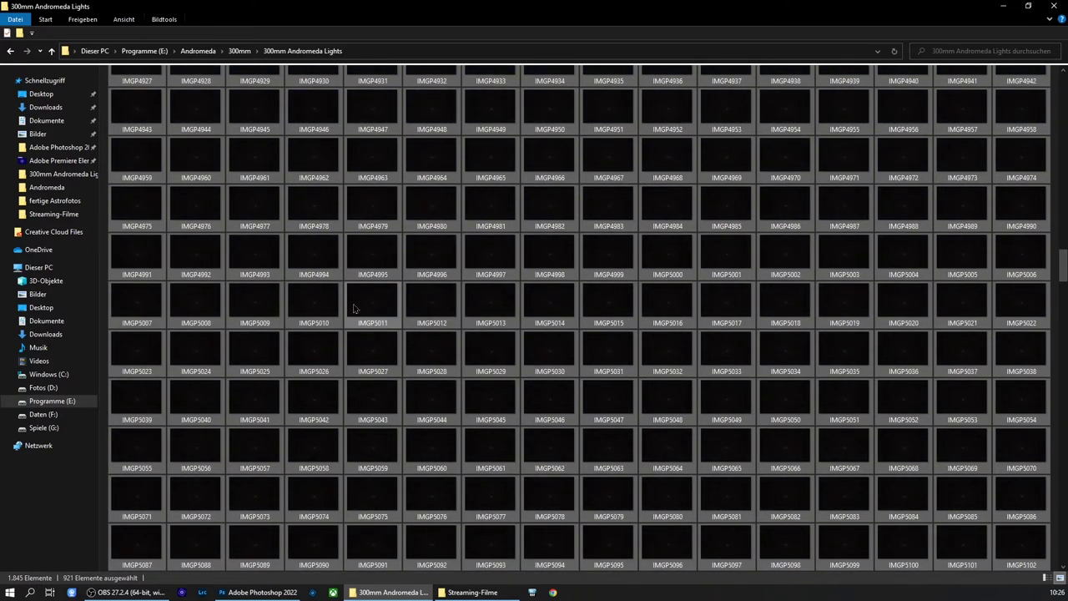
scroll(354, 307, "down", 2)
scroll(356, 305, "down", 3)
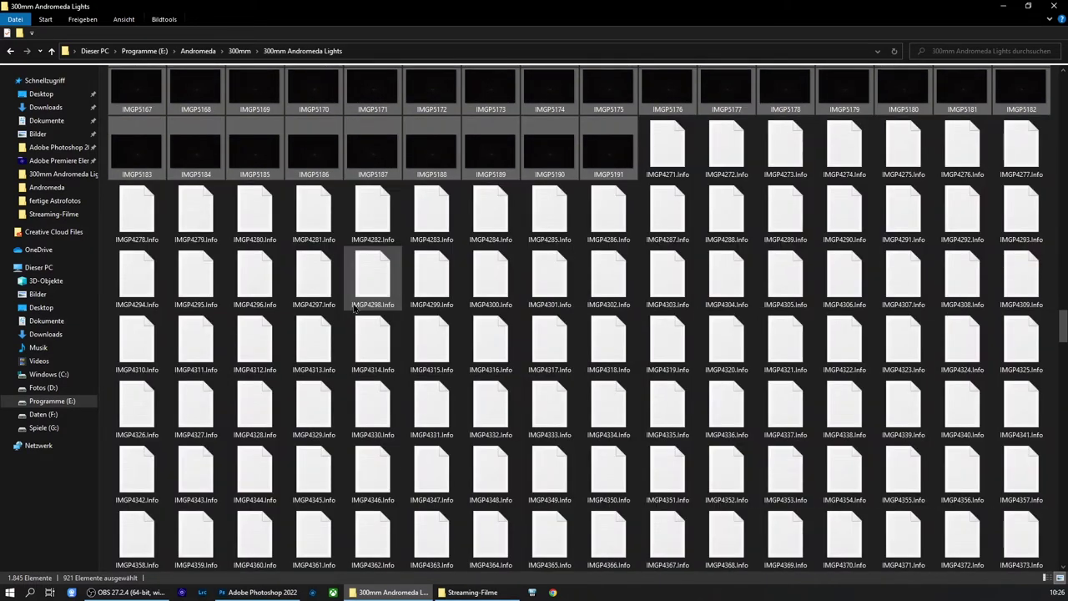
left_click(654, 164)
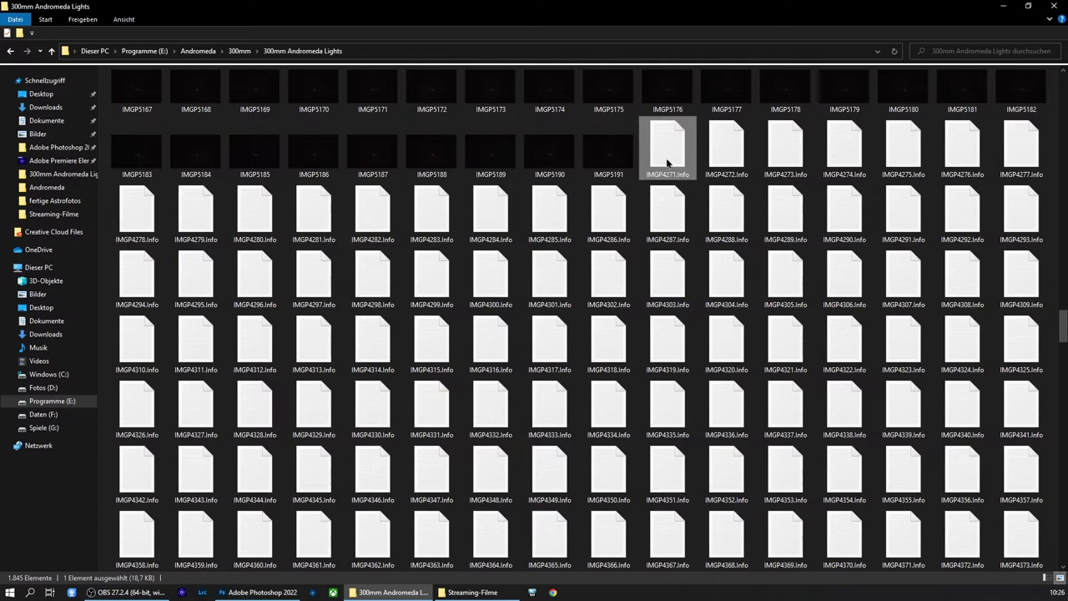
double_click(668, 163)
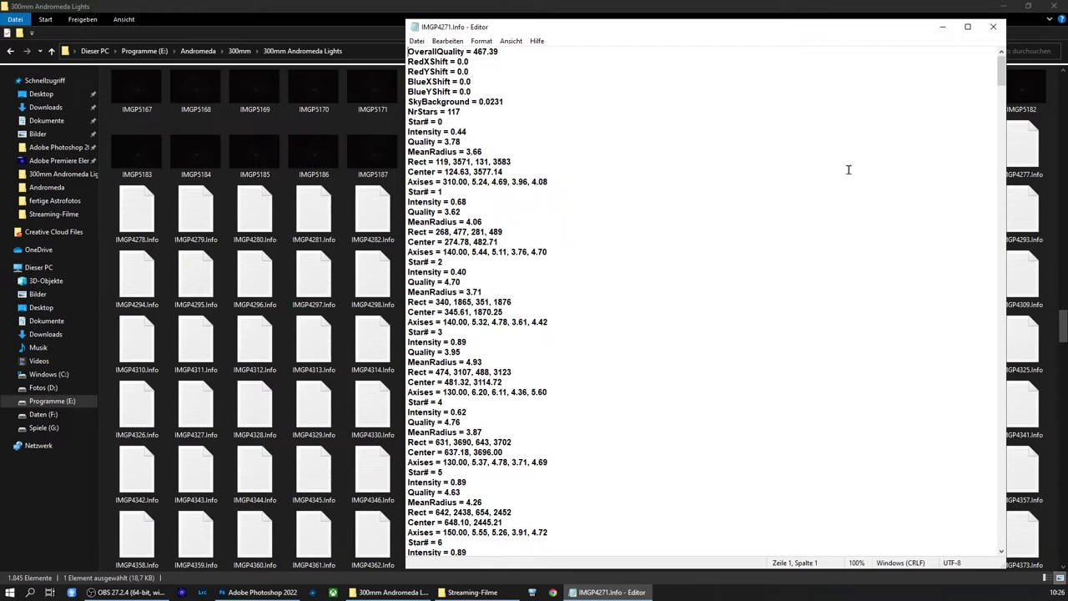
left_click(993, 26)
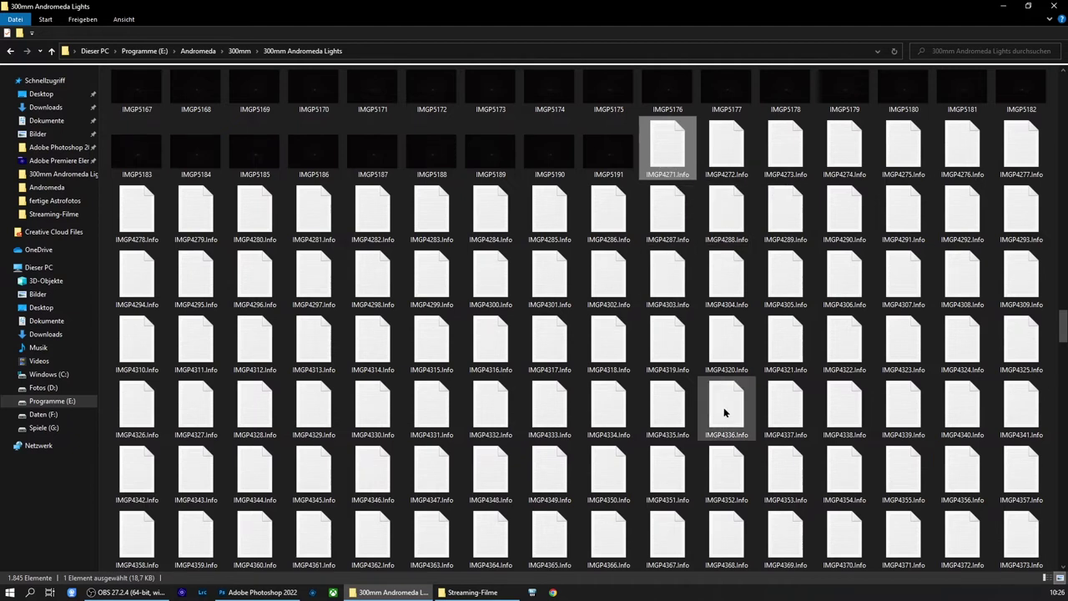
Return to the 300mm folder and open 300mm Darks with its 204 dark frames
scroll(725, 412, "up", 2)
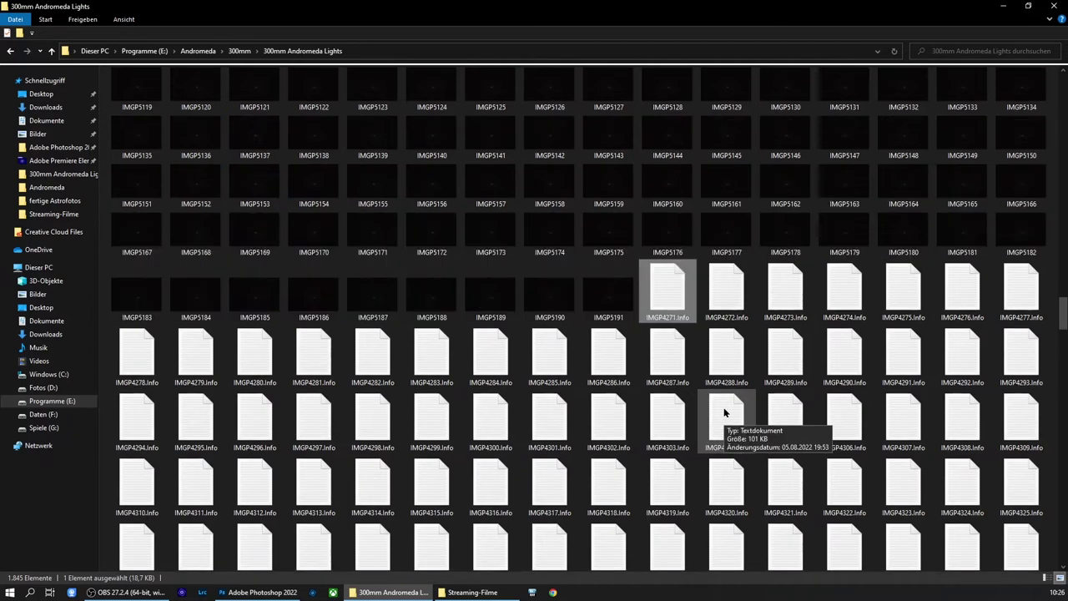
scroll(724, 413, "up", 8)
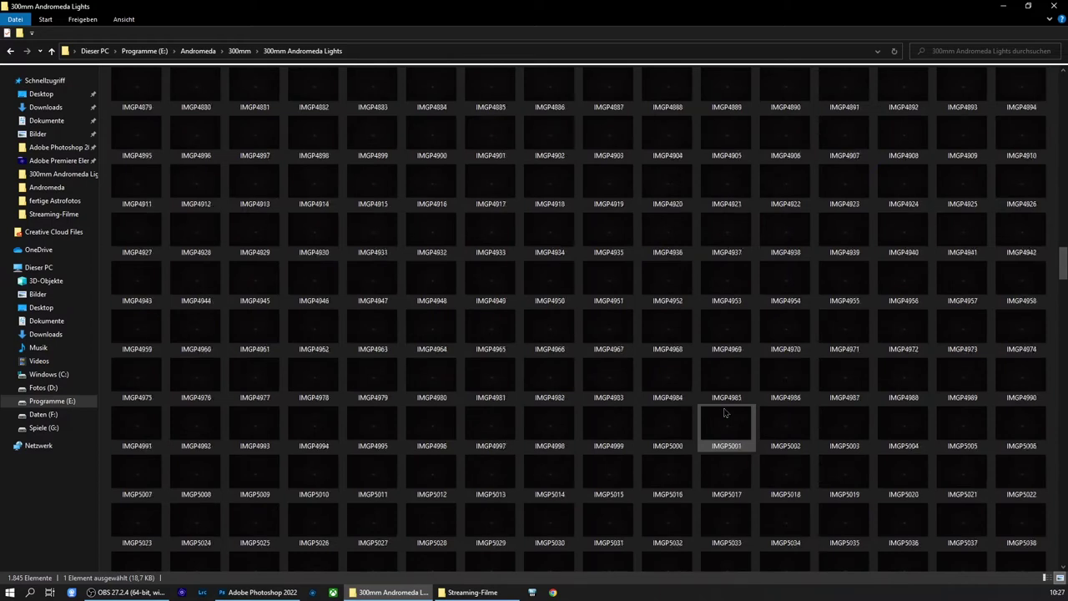
scroll(725, 413, "up", 5)
scroll(725, 412, "up", 12)
scroll(725, 413, "up", 9)
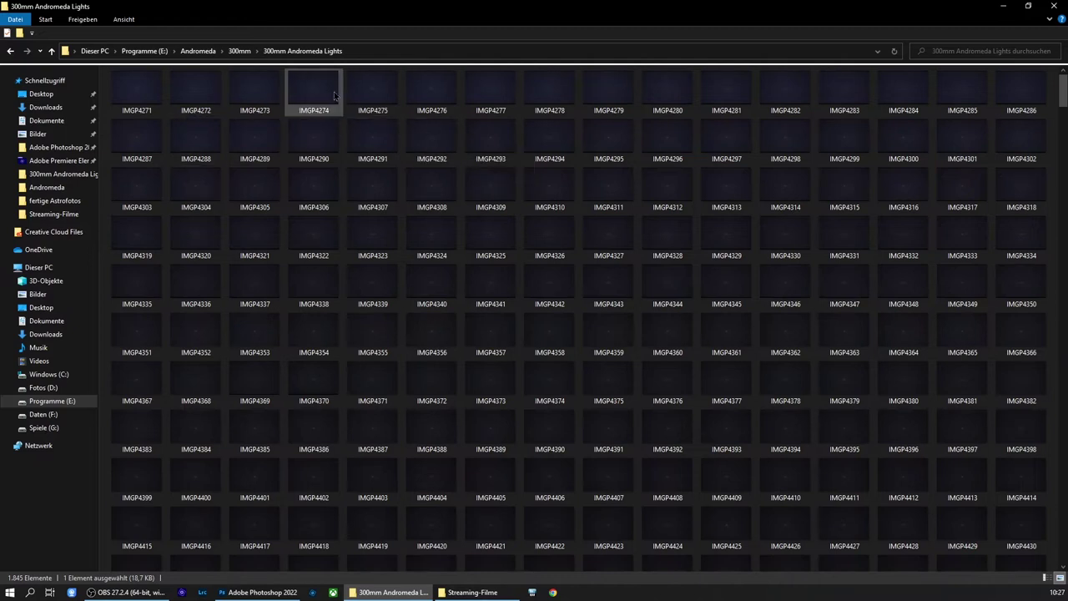
left_click(239, 53)
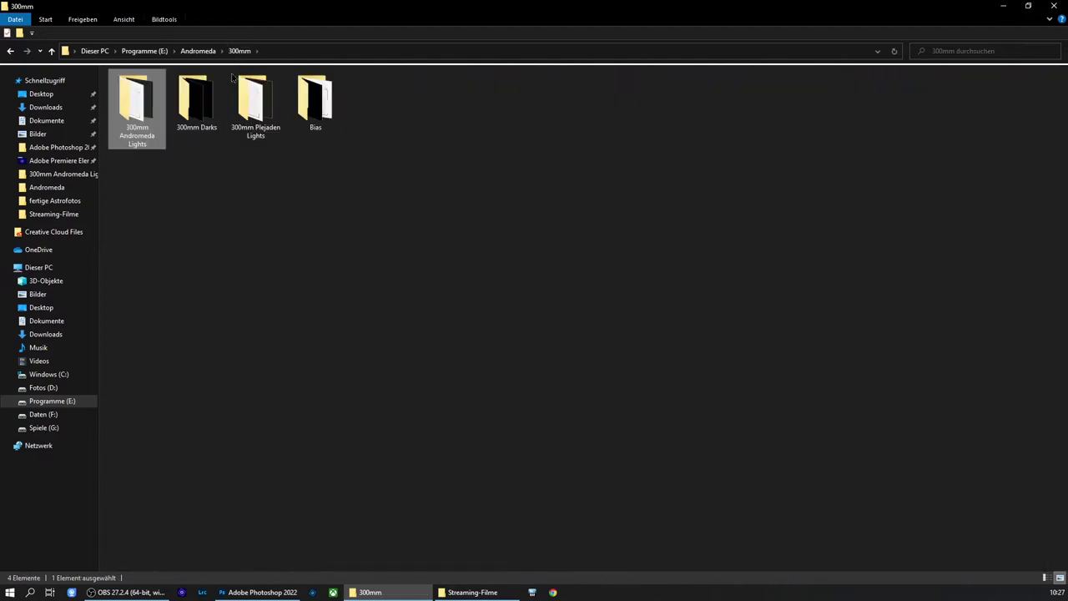
double_click(197, 98)
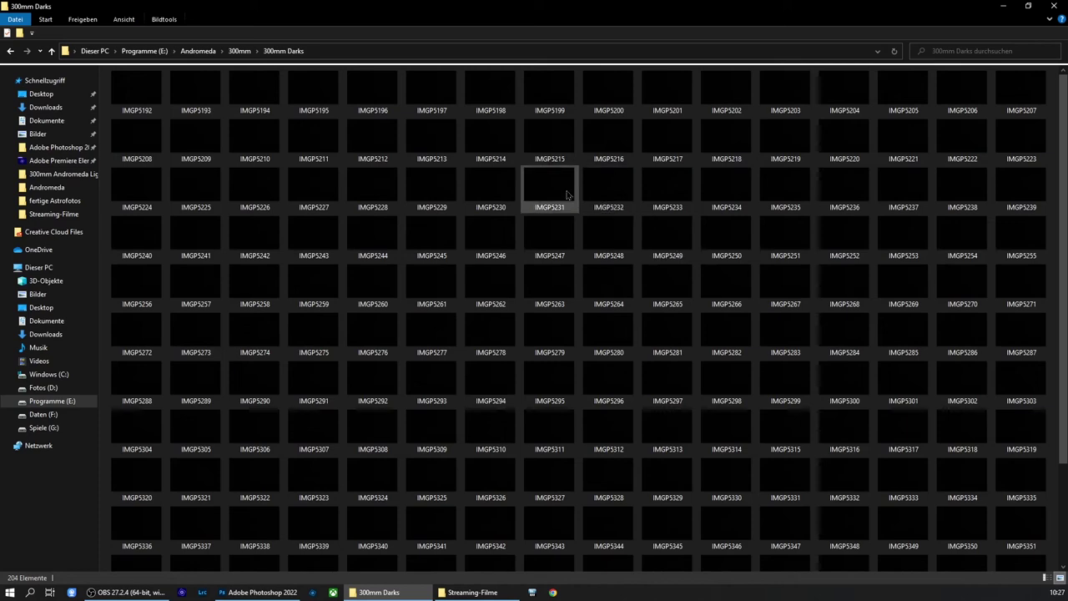
double_click(559, 191)
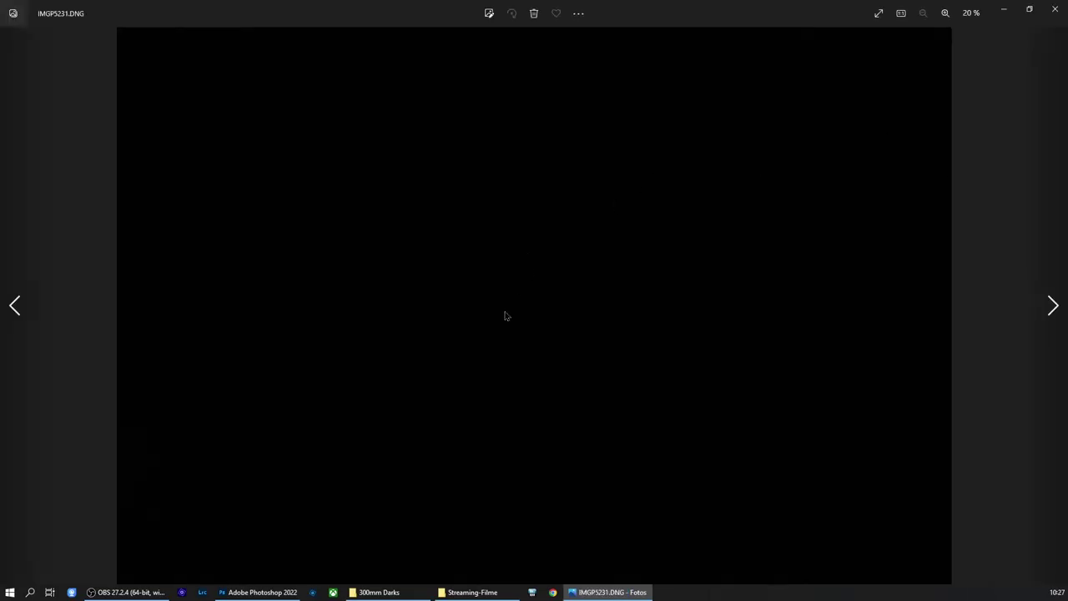
left_click(946, 12)
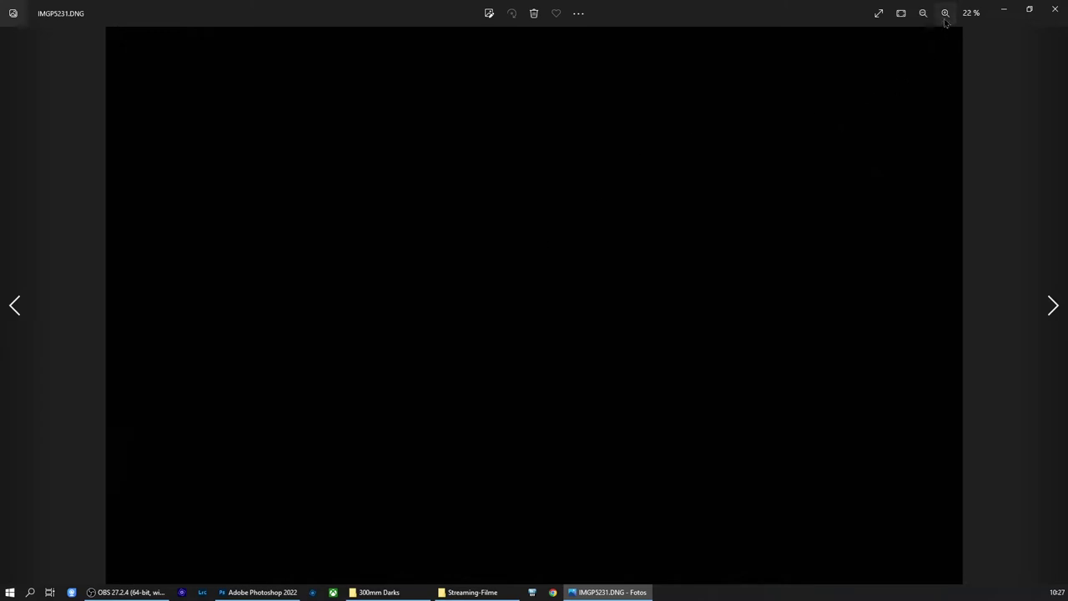
left_click(946, 14)
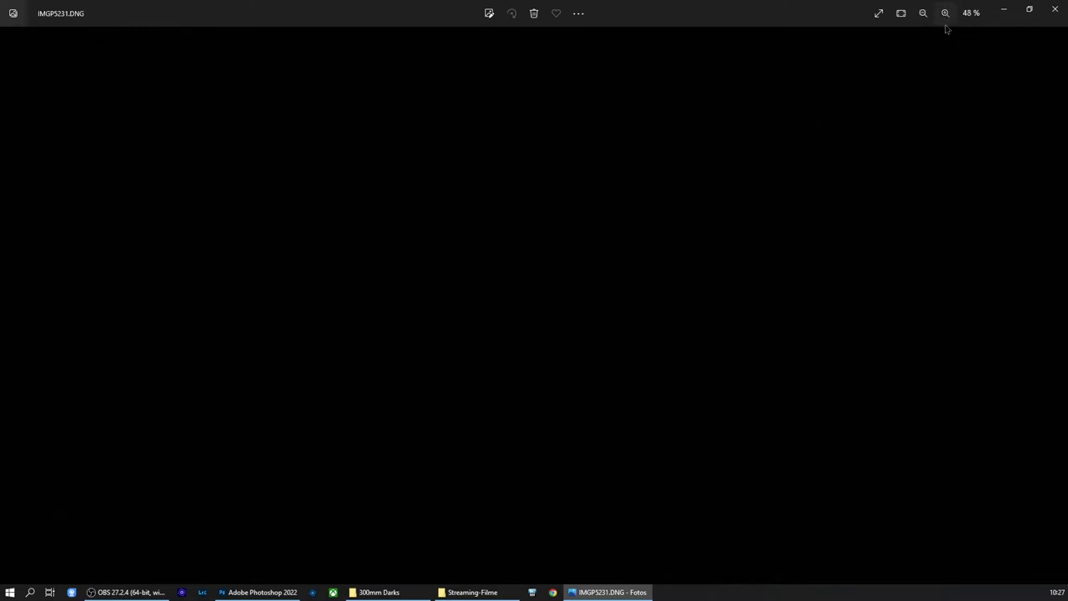
left_click(947, 15)
left_click(948, 18)
left_click(946, 15)
left_click(947, 15)
left_click_drag(644, 409, 564, 270)
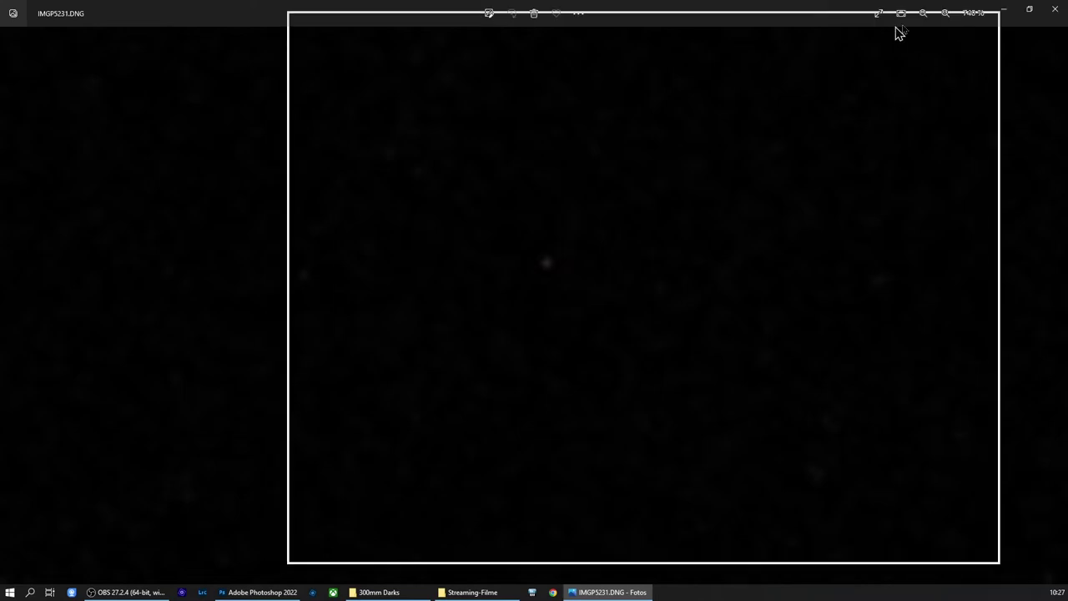
left_click_drag(916, 31, 940, 21)
Close the dark-frame viewer and select the MasterDark_ISO6400_5s master dark file
left_click(1032, 8)
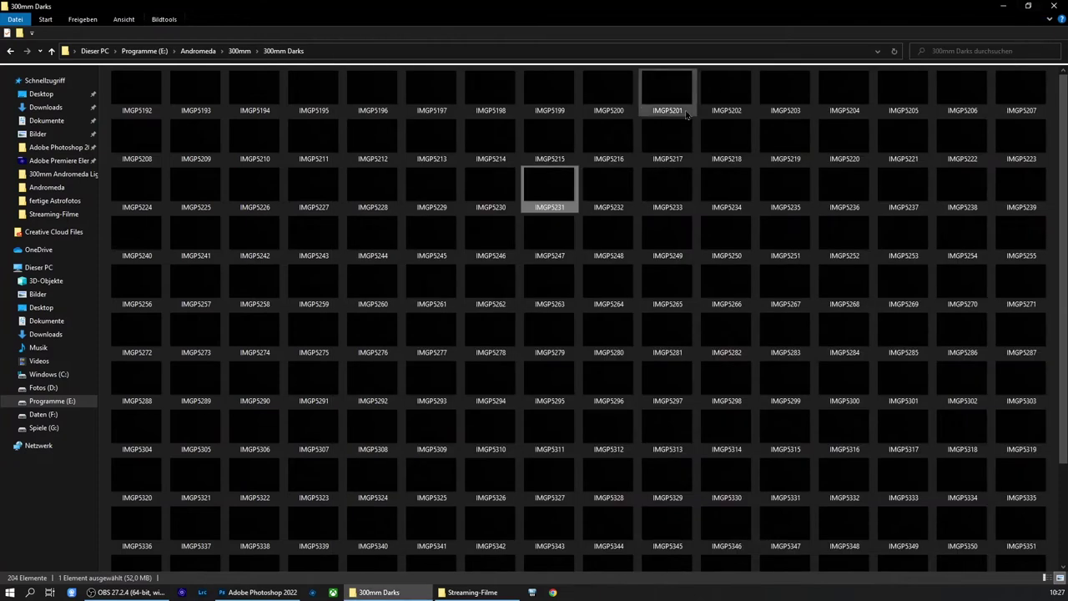
scroll(501, 402, "down", 3)
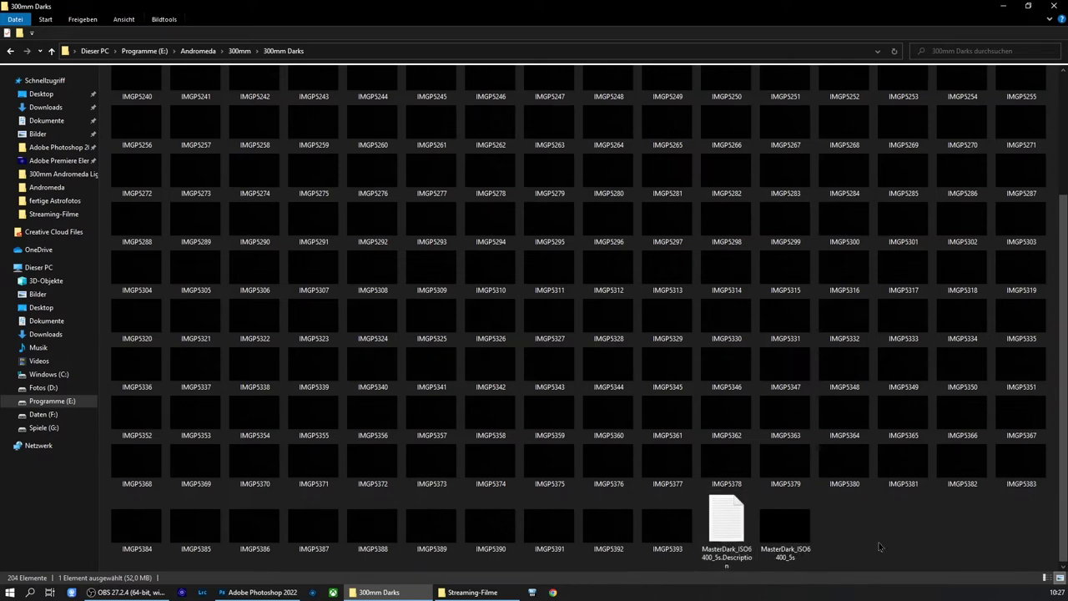
left_click(785, 534)
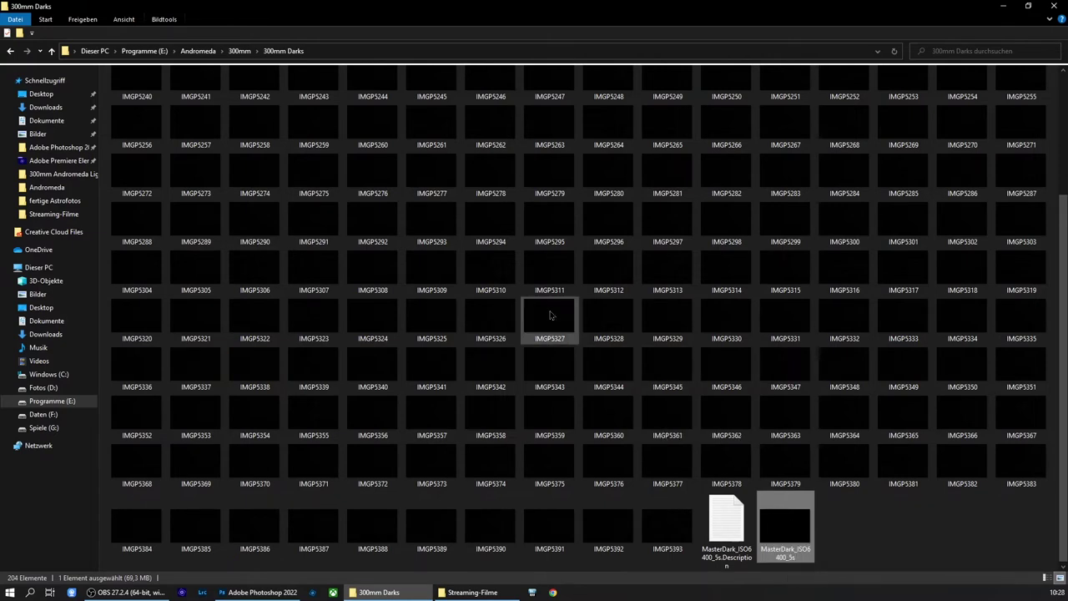
Go up to 300mm and open the Bias folder, scrolling through its frames
left_click(243, 55)
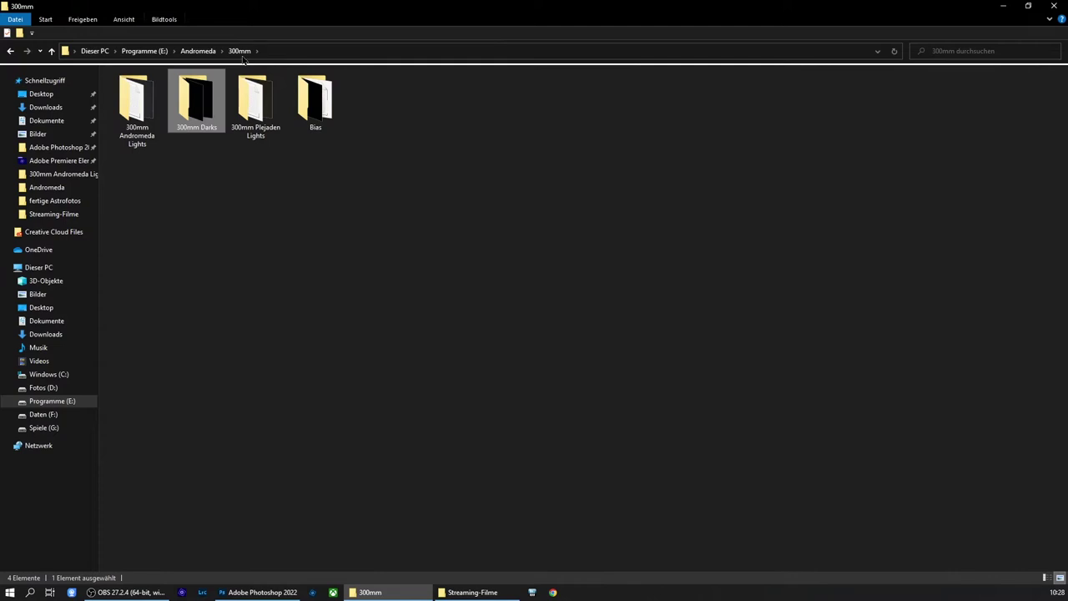
double_click(311, 108)
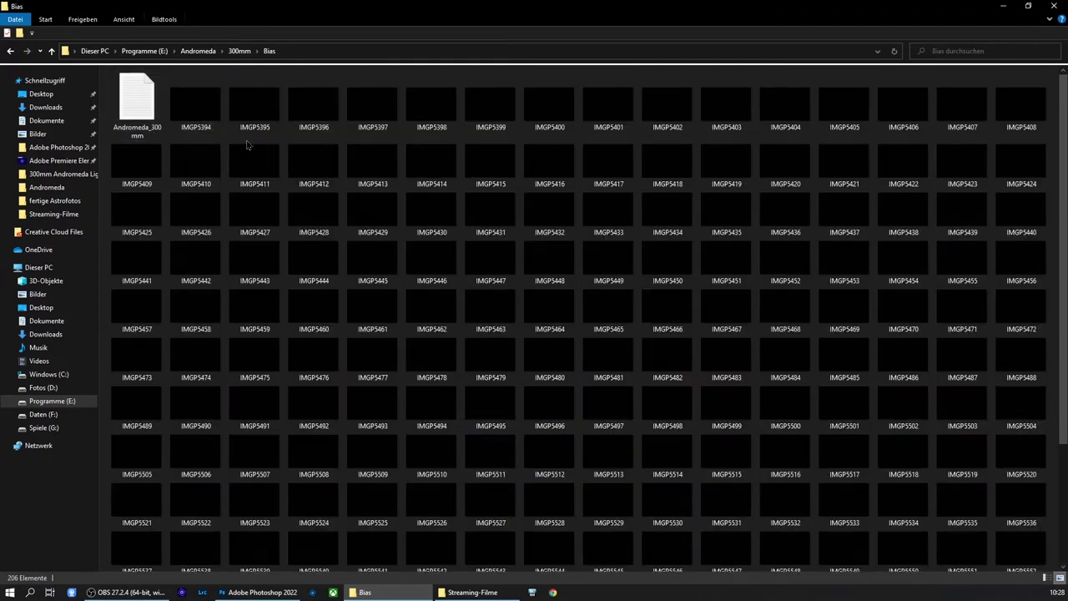
scroll(547, 372, "down", 3)
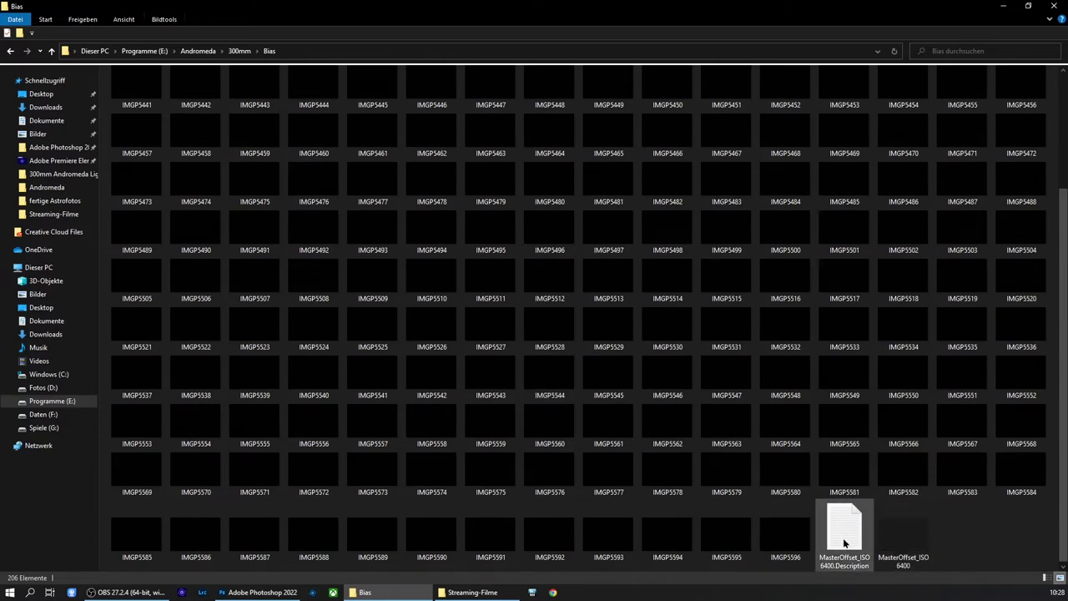
scroll(491, 347, "up", 3)
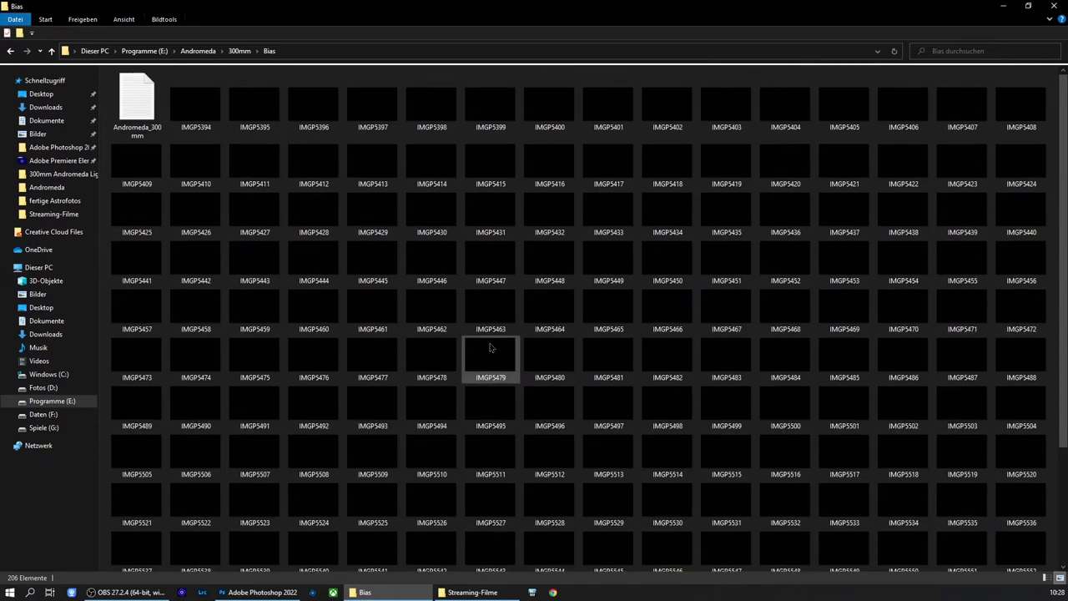
View bias frame IMGP5397.DNG zoomed to 100 % in Photos, then close it
double_click(376, 118)
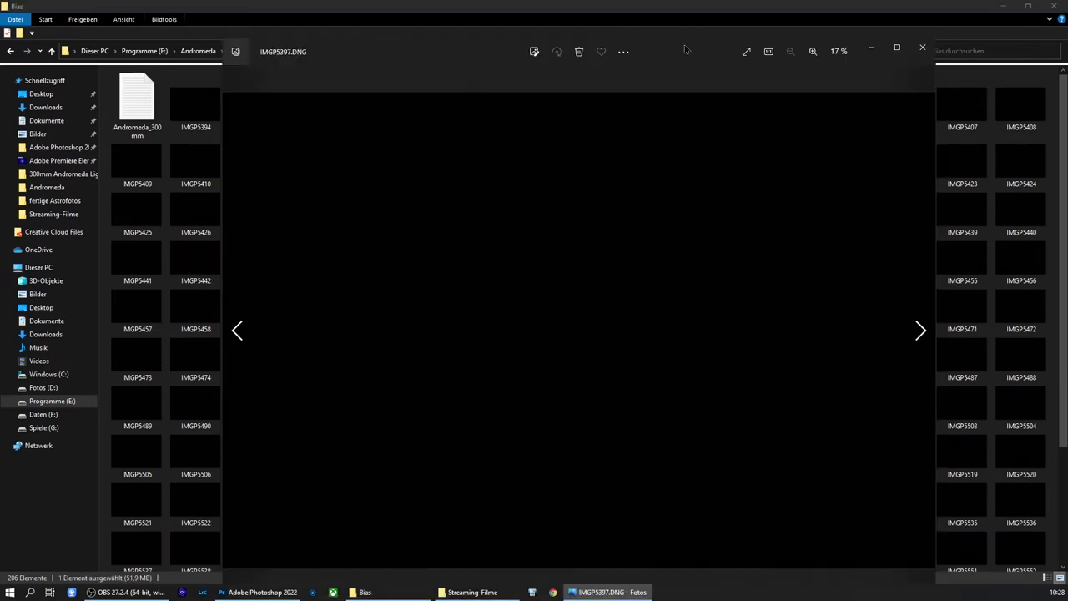
left_click(952, 14)
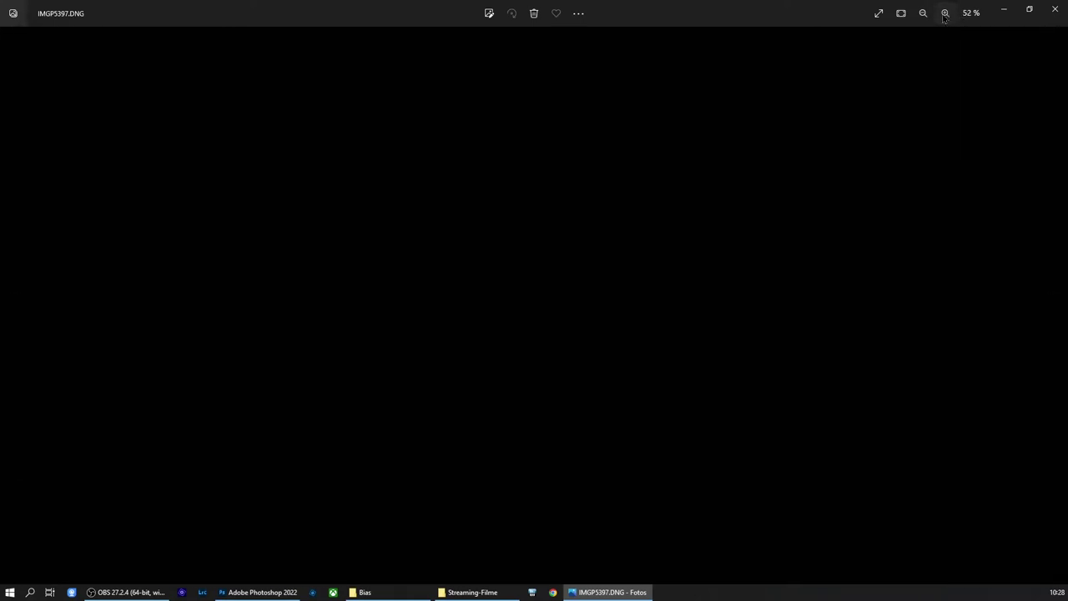
left_click(946, 14)
left_click(1058, 13)
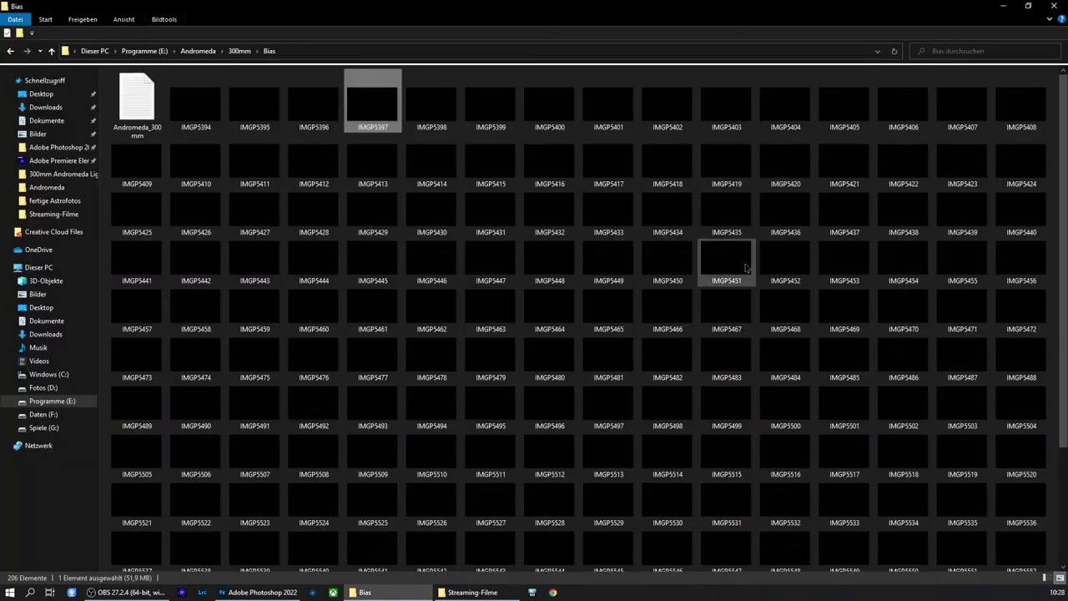
Open MasterOffset_ISO6400 from the bottom of the Bias folder in DeepSkyStacker
mouse_move(726, 260)
scroll(749, 290, "down", 5)
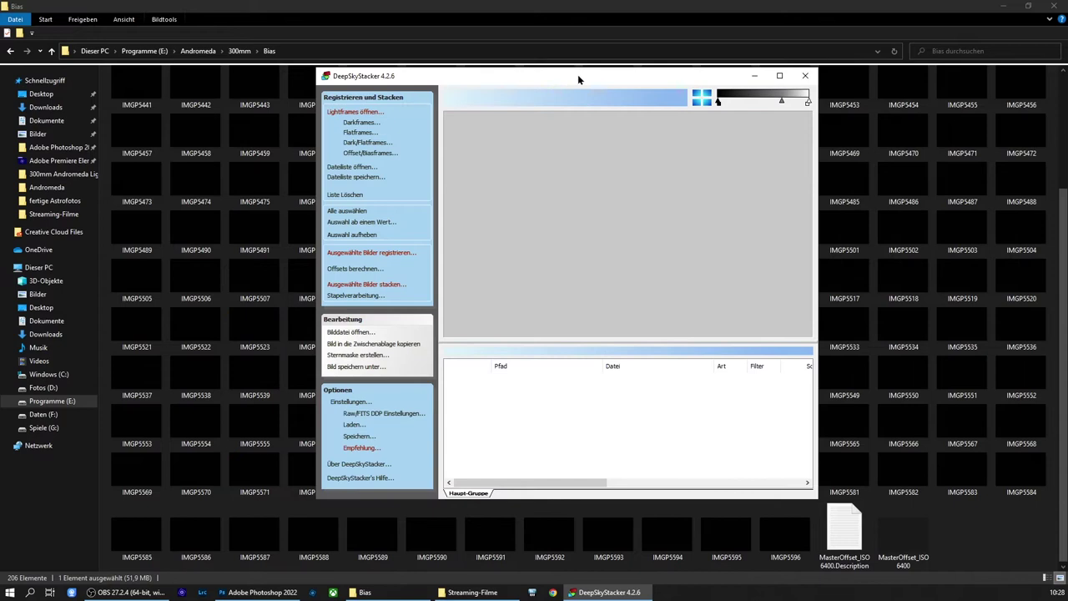
double_click(578, 74)
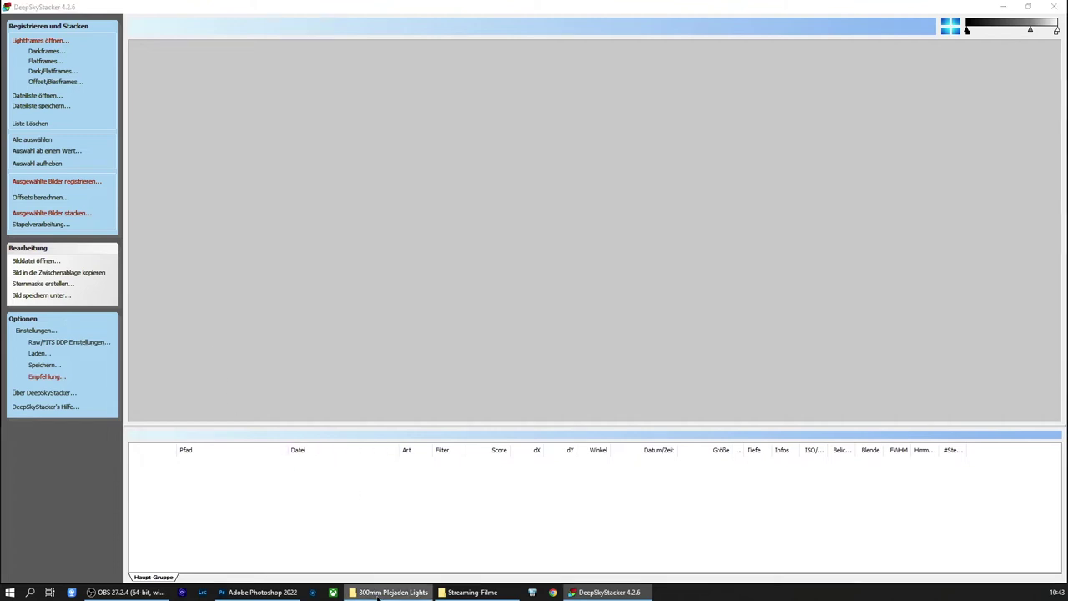
Navigate from Andromeda through 300mm into the 300mm Plejaden Lights folder
left_click(379, 592)
left_click(198, 51)
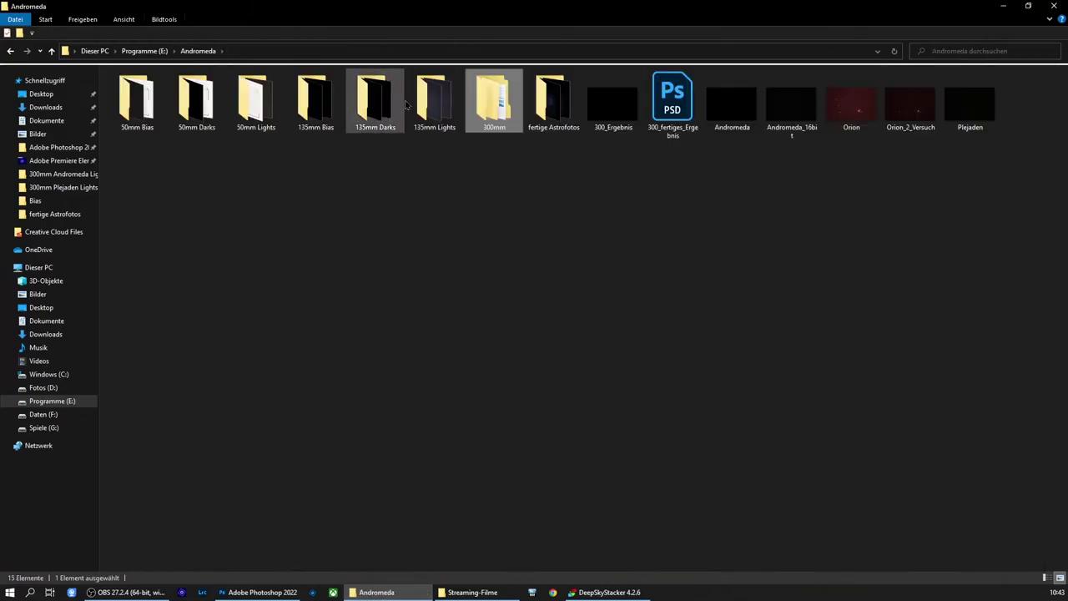
double_click(488, 102)
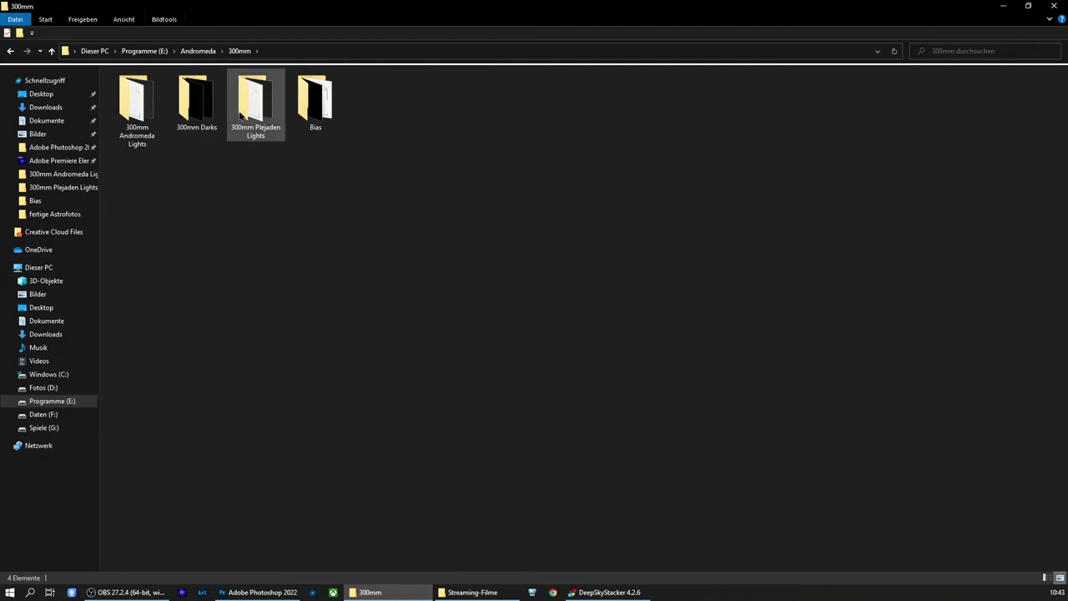
mouse_move(252, 102)
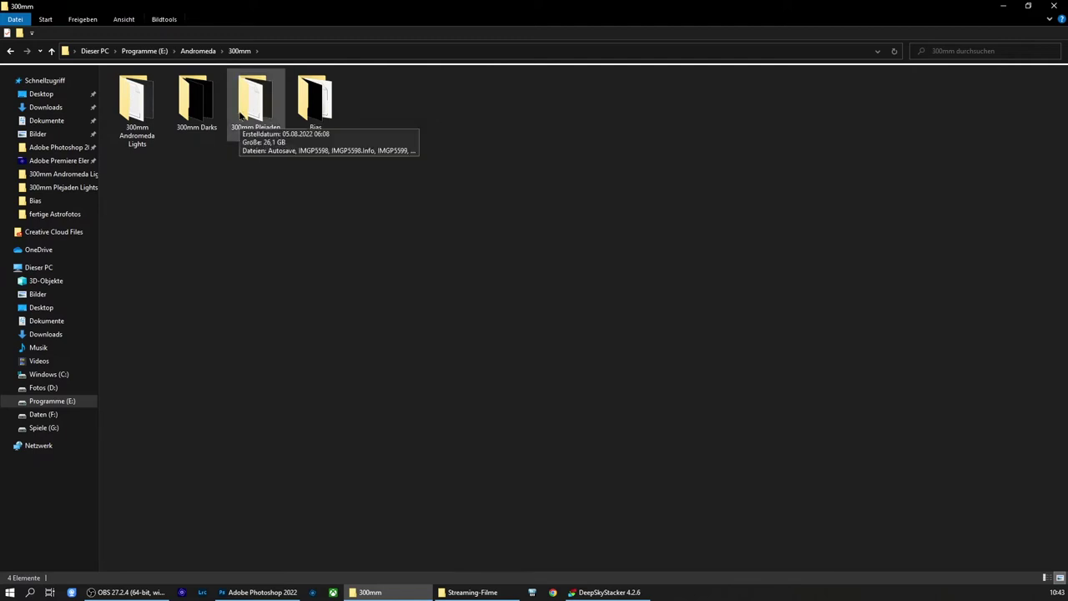
double_click(241, 116)
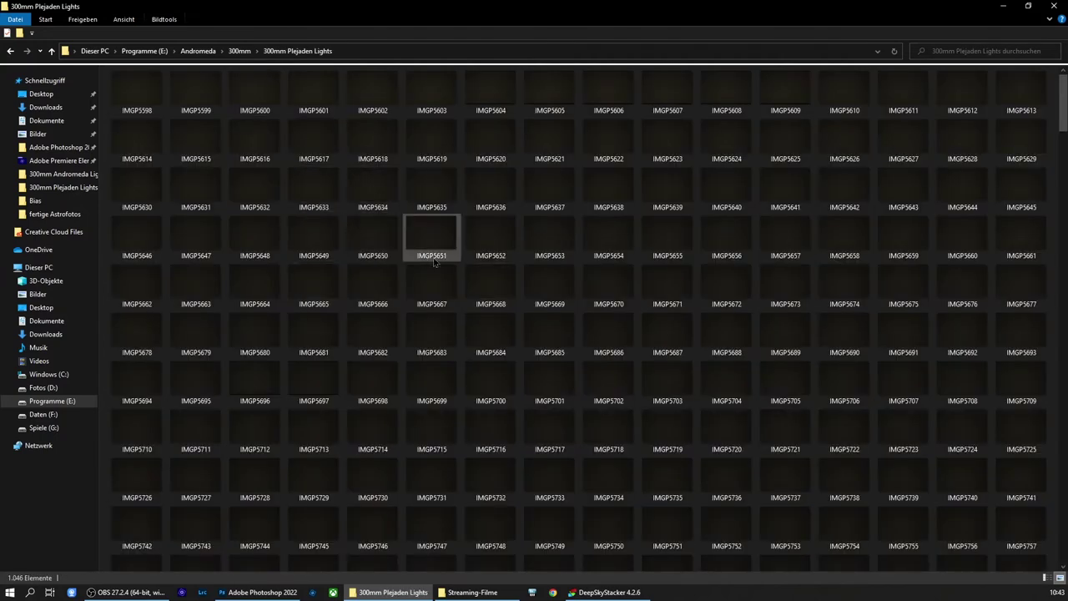
Preview the Pleiades frame IMGP5650.DNG zoomed out in Camera Raw, then cancel without opening it
double_click(398, 242)
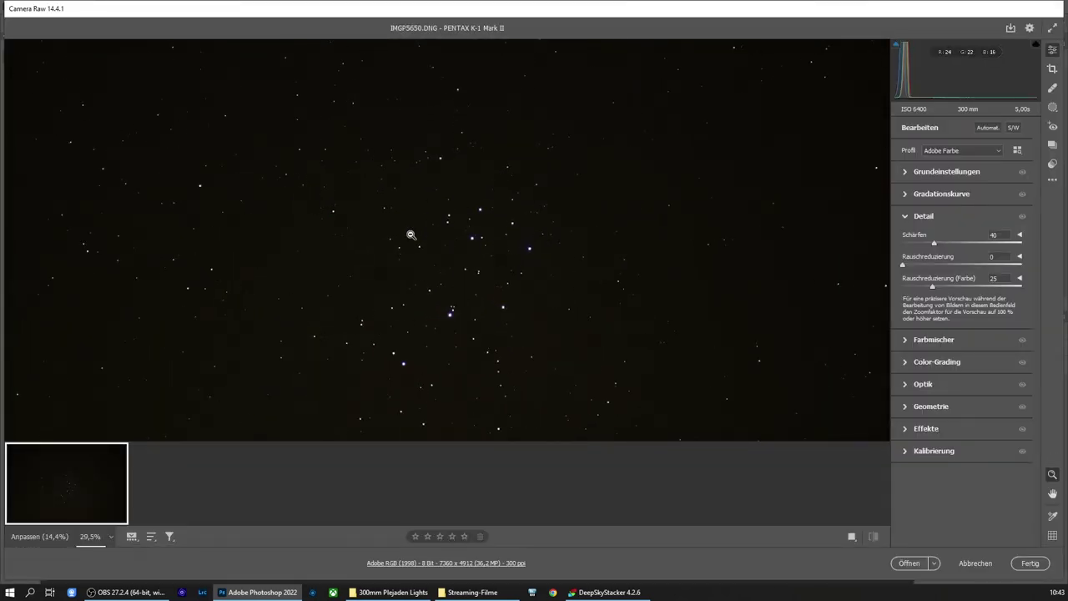
left_click(529, 232, "alt")
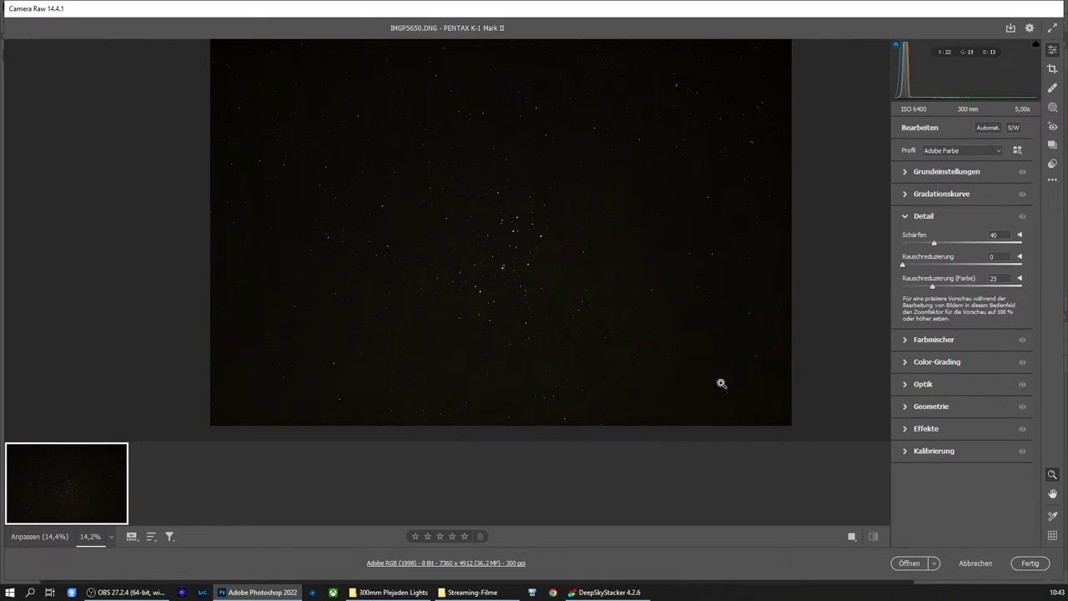
left_click(976, 564)
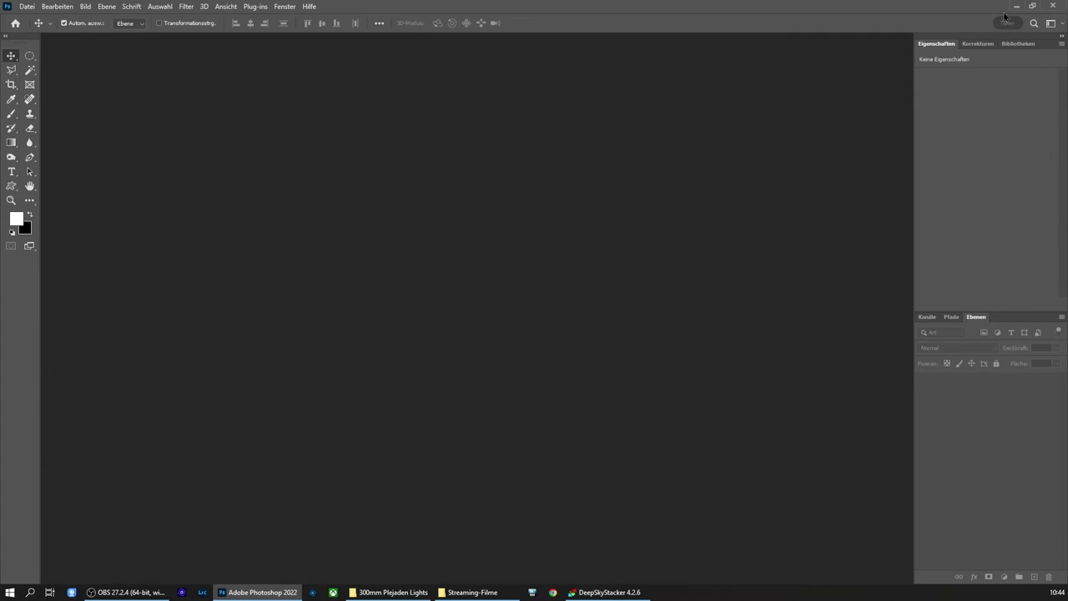
Browse the 300mm Andromeda Lights, Darks and Bias folders in Explorer, then return to DeepSkyStacker
left_click(1015, 8)
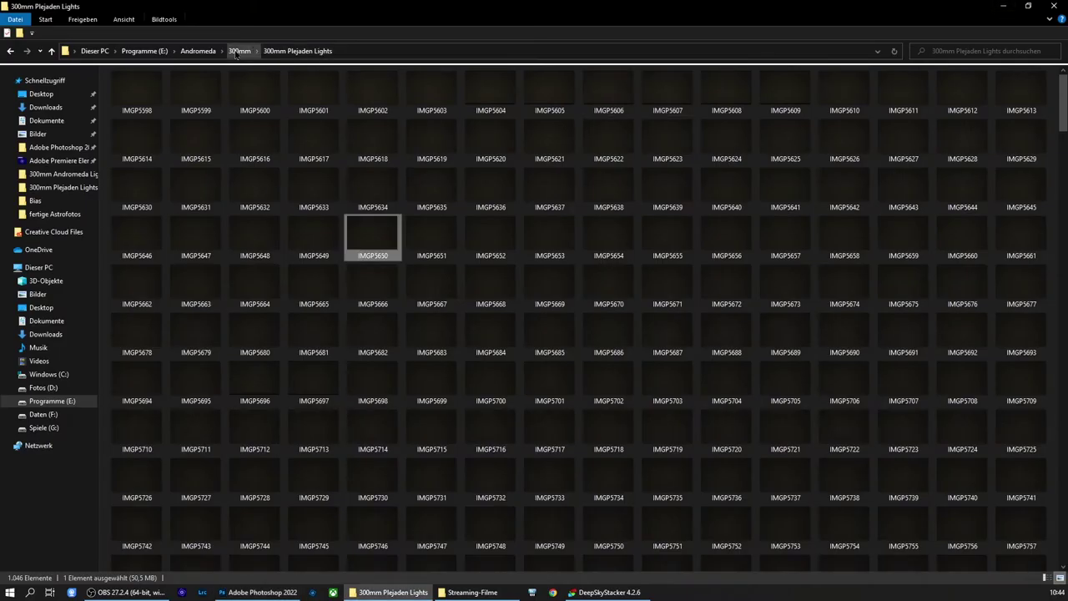
left_click(239, 51)
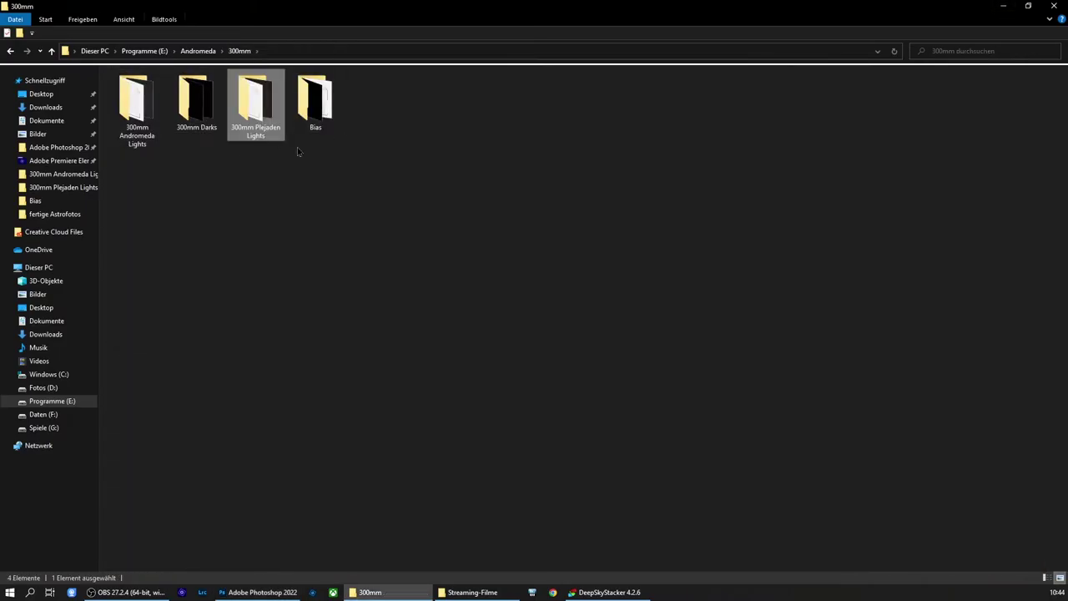
left_click(137, 100)
left_click(194, 100)
left_click(299, 100)
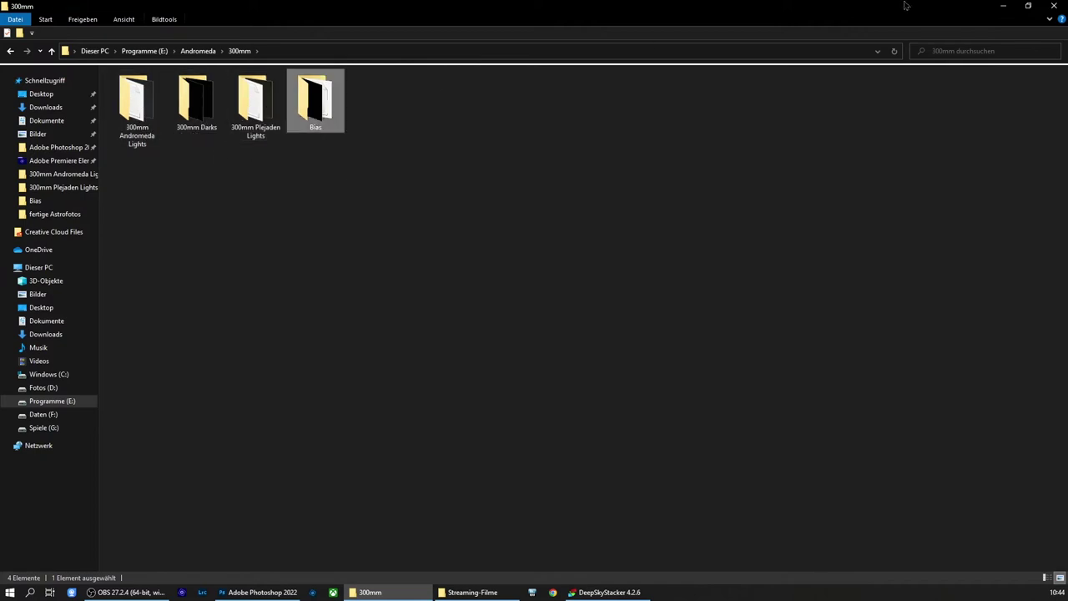
left_click(1004, 5)
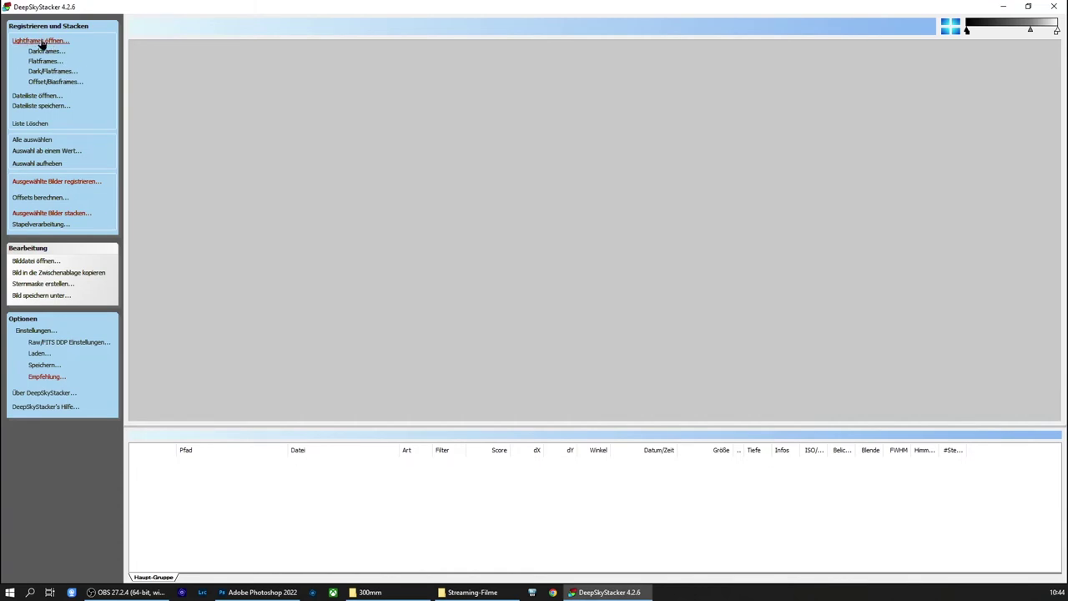
Open the 300mm Andromeda Lights folder in the light-frame picker and select all its files
left_click(41, 45)
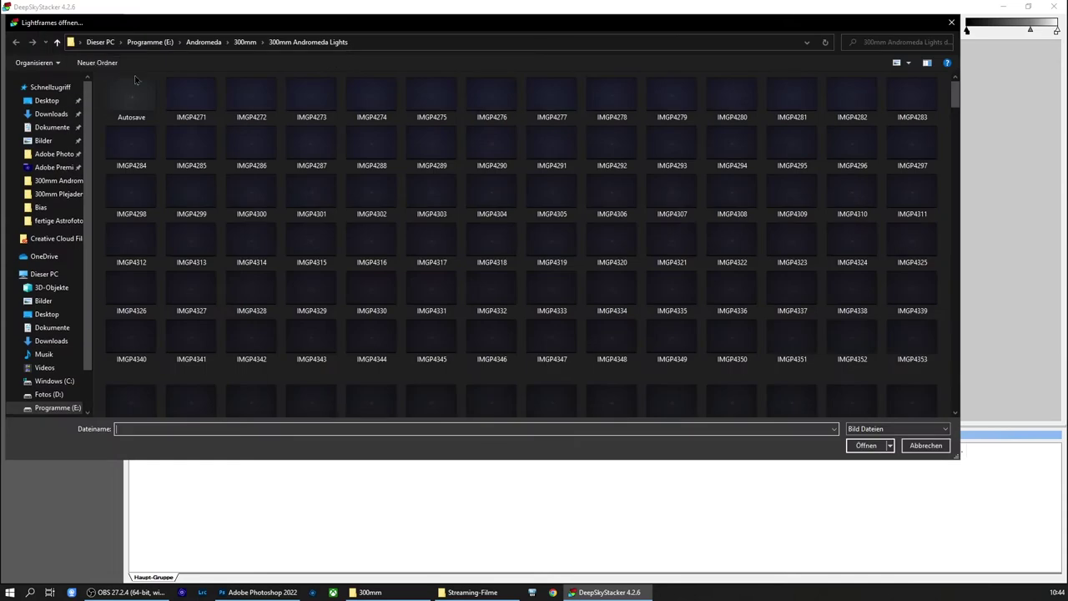
left_click(242, 46)
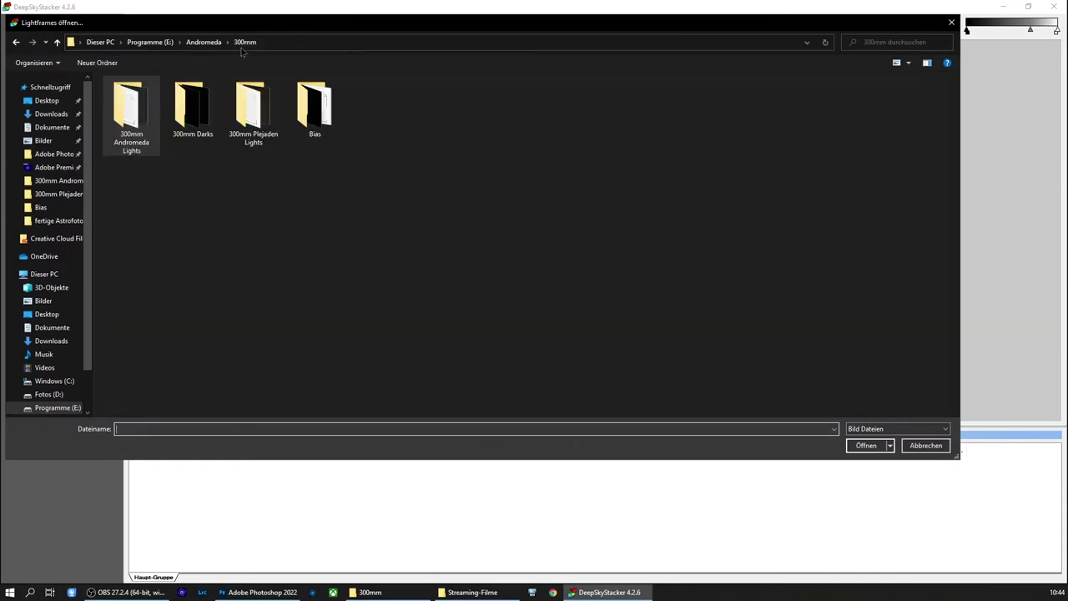
double_click(129, 119)
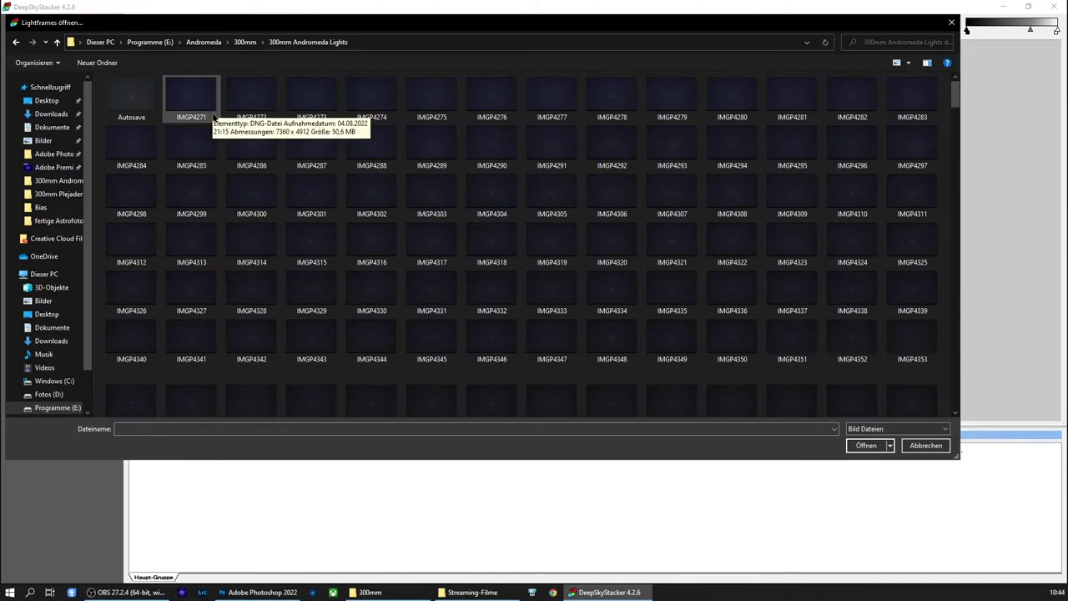
scroll(243, 186, "down", 5)
scroll(243, 179, "down", 5)
scroll(269, 215, "down", 3)
scroll(270, 215, "down", 12)
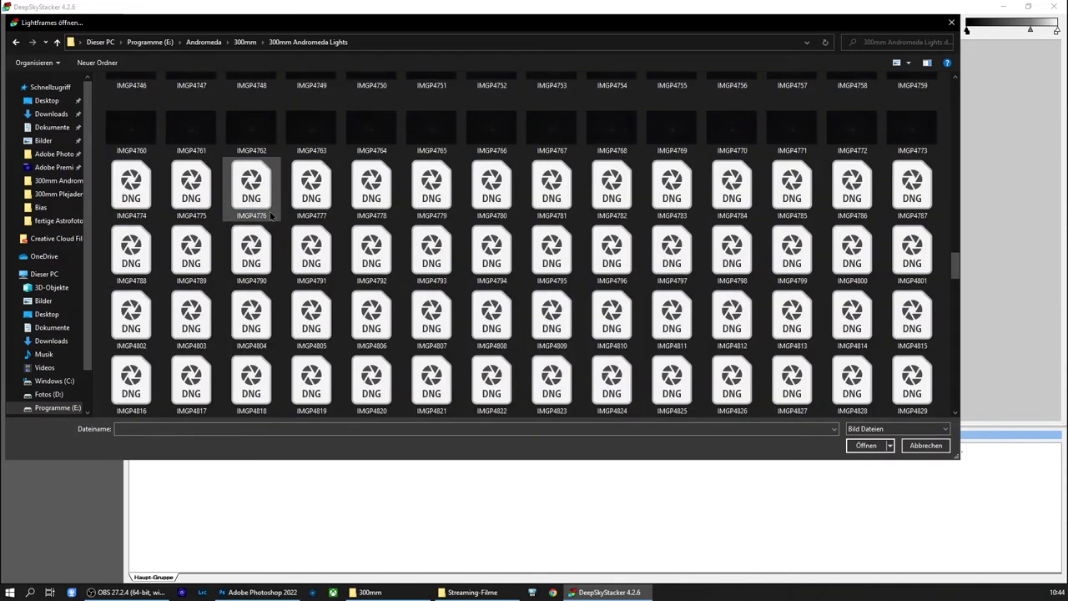
scroll(270, 216, "down", 10)
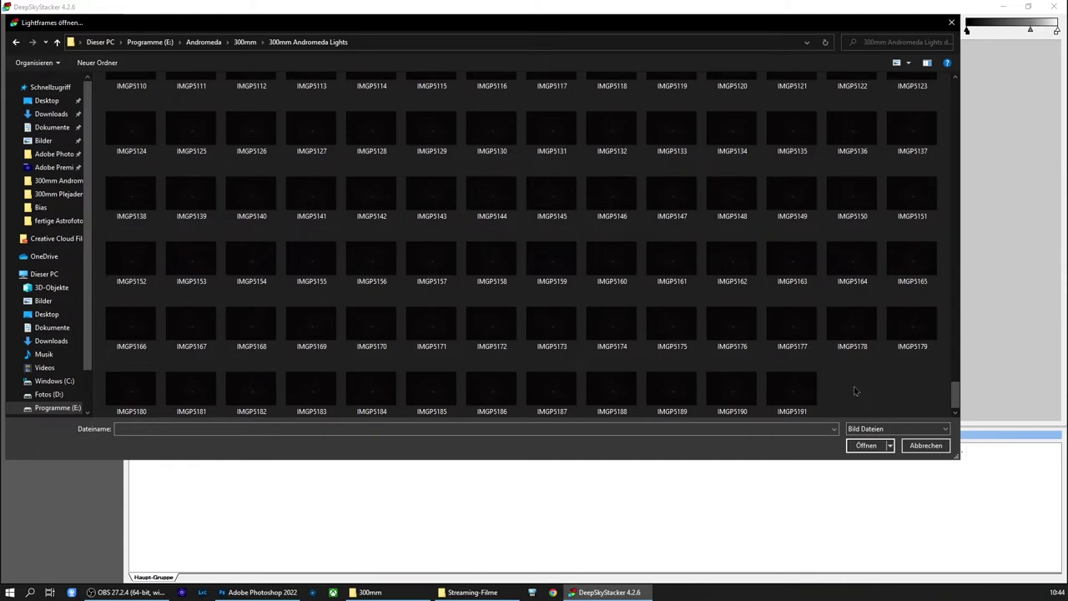
key("ctrl+a")
scroll(854, 376, "up", 10)
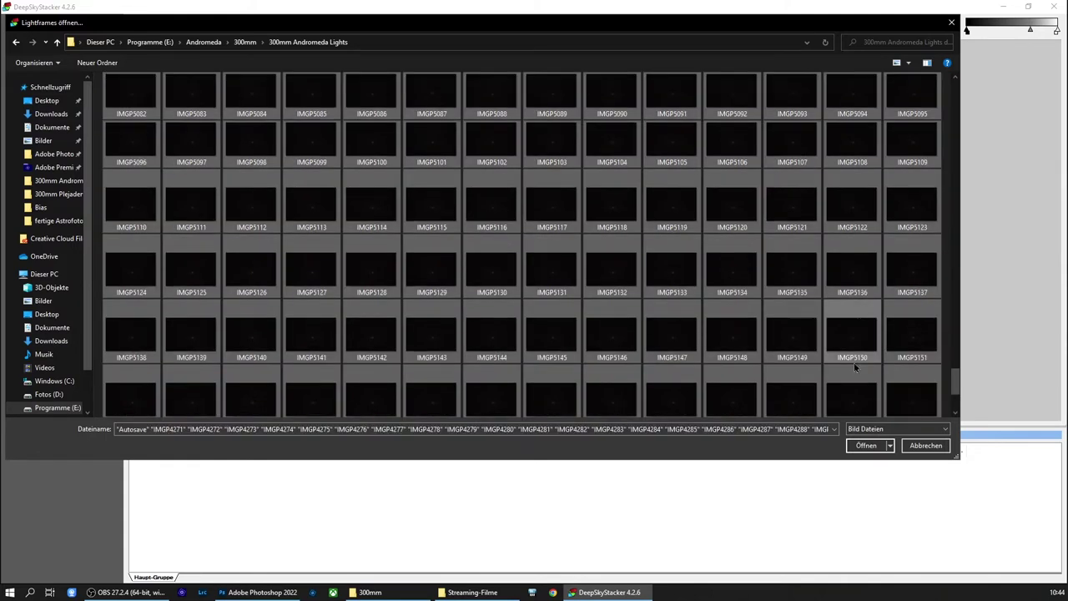
scroll(856, 367, "up", 5)
scroll(855, 368, "up", 5)
scroll(856, 367, "up", 3)
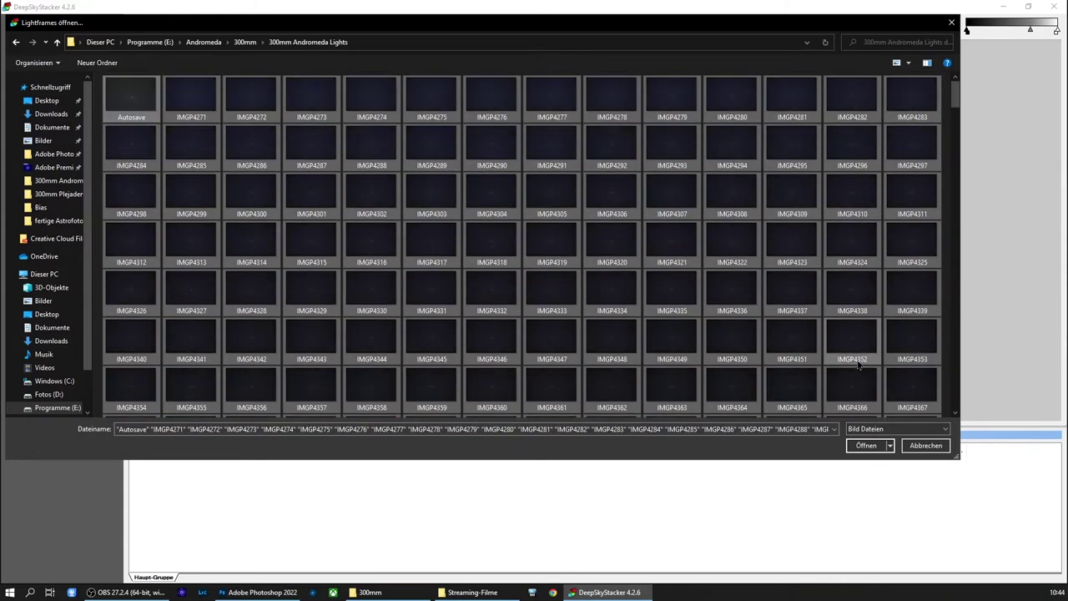
Narrow the selection to IMGP4271 through IMGP5191 and load them as light frames
left_click(134, 106, "ctrl")
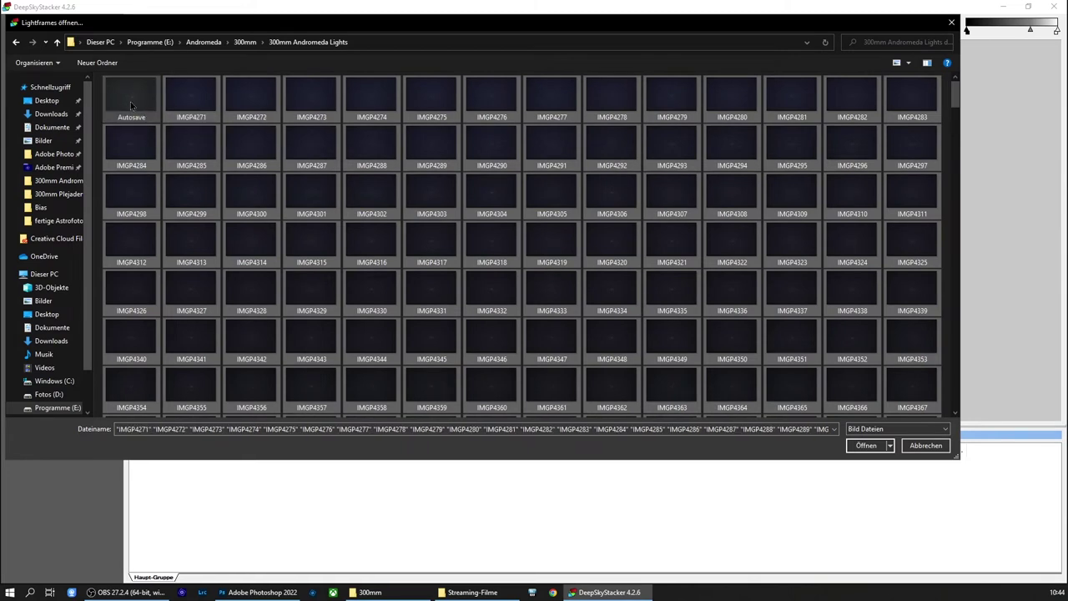
left_click(130, 104)
left_click(191, 98)
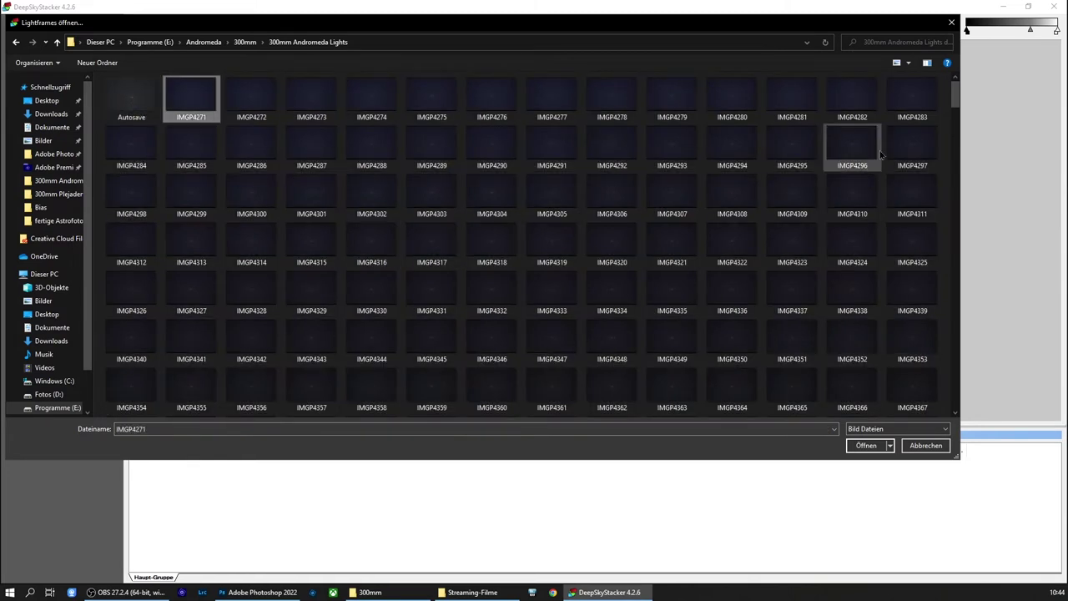
left_click_drag(956, 96, 945, 401)
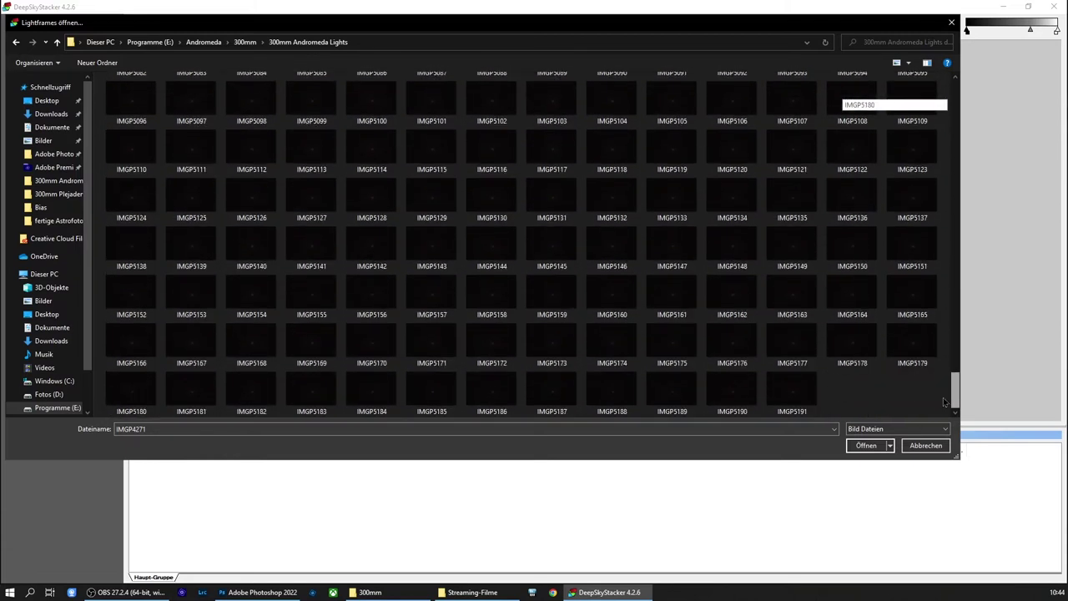
left_click(801, 387, "shift")
scroll(842, 369, "up", 5)
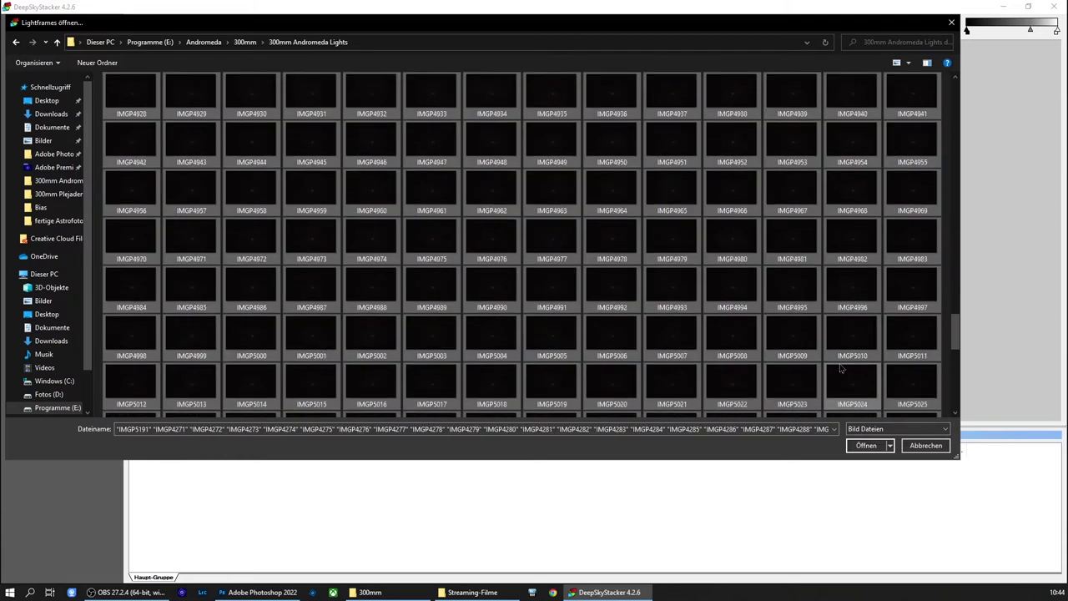
scroll(842, 369, "up", 5)
scroll(841, 369, "up", 5)
scroll(841, 369, "up", 5)
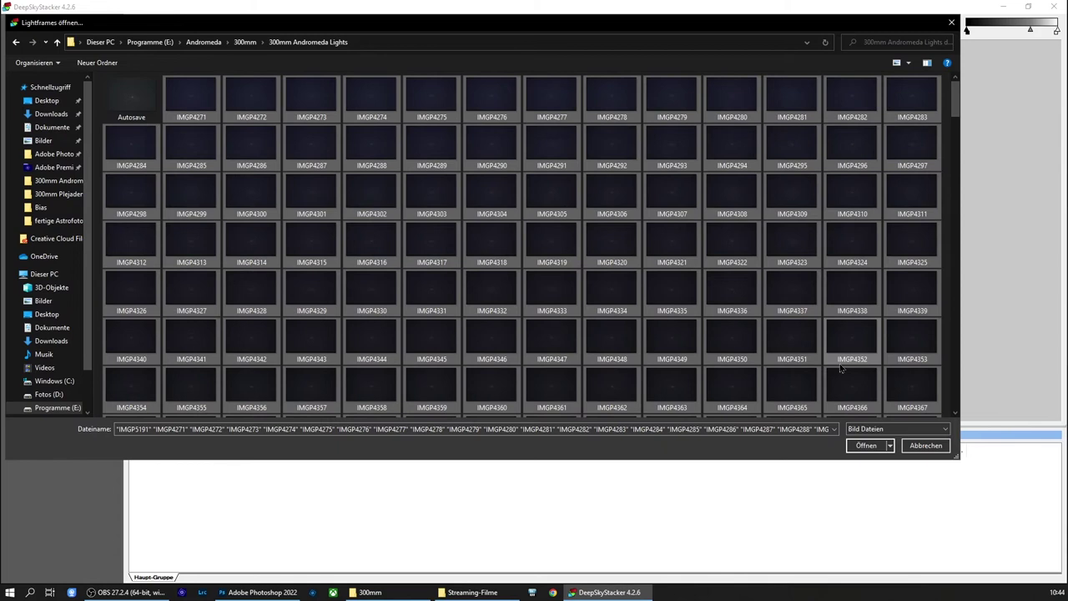
left_click(877, 446)
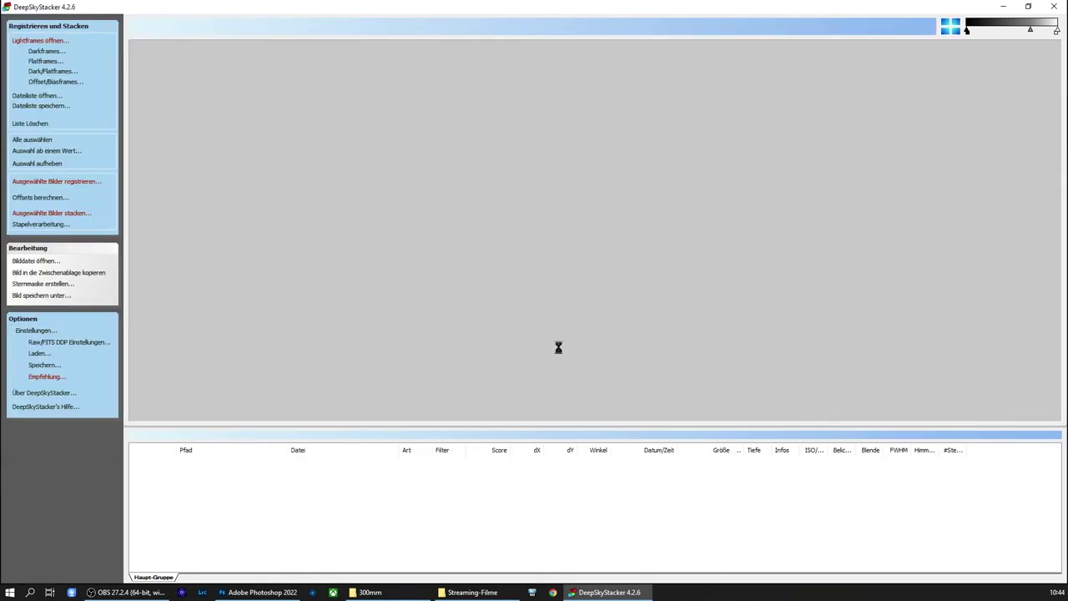
Add all 202 dark frames from the 300mm Darks folder, starting at IMGP5192
left_click(46, 50)
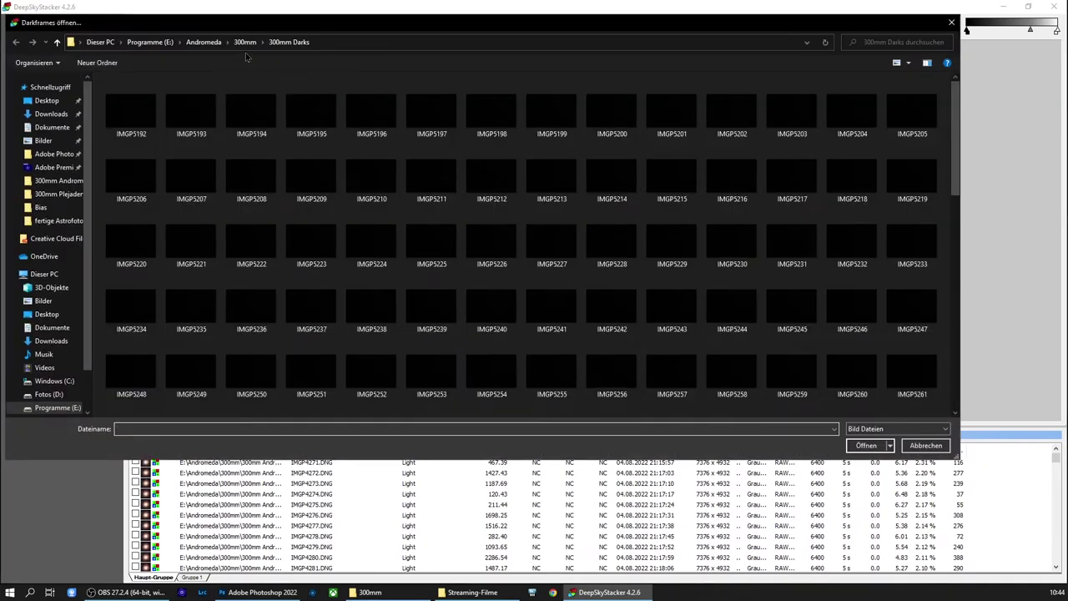
left_click(246, 42)
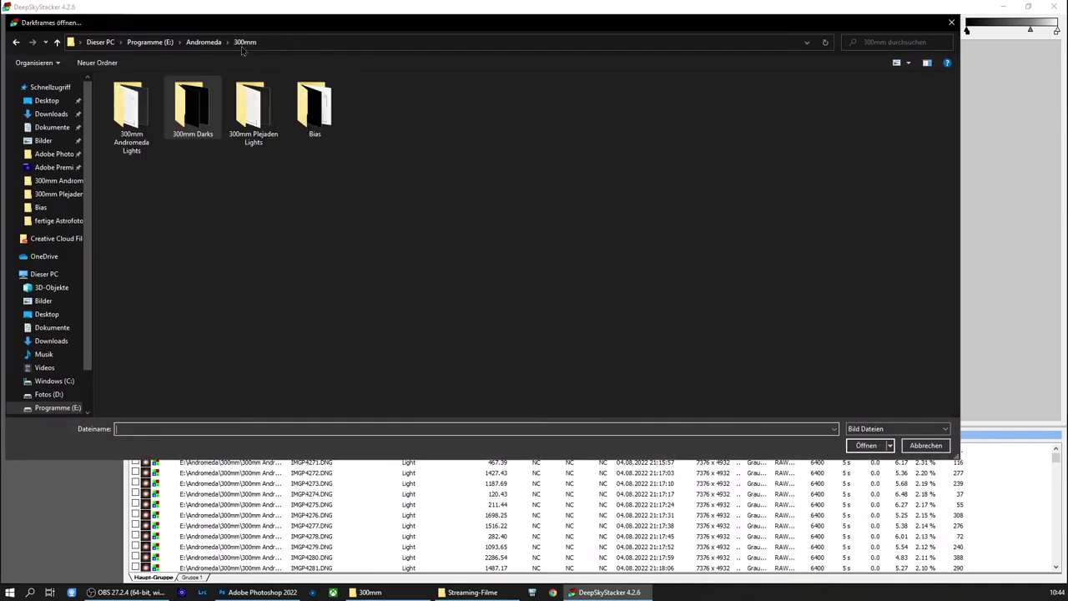
double_click(180, 109)
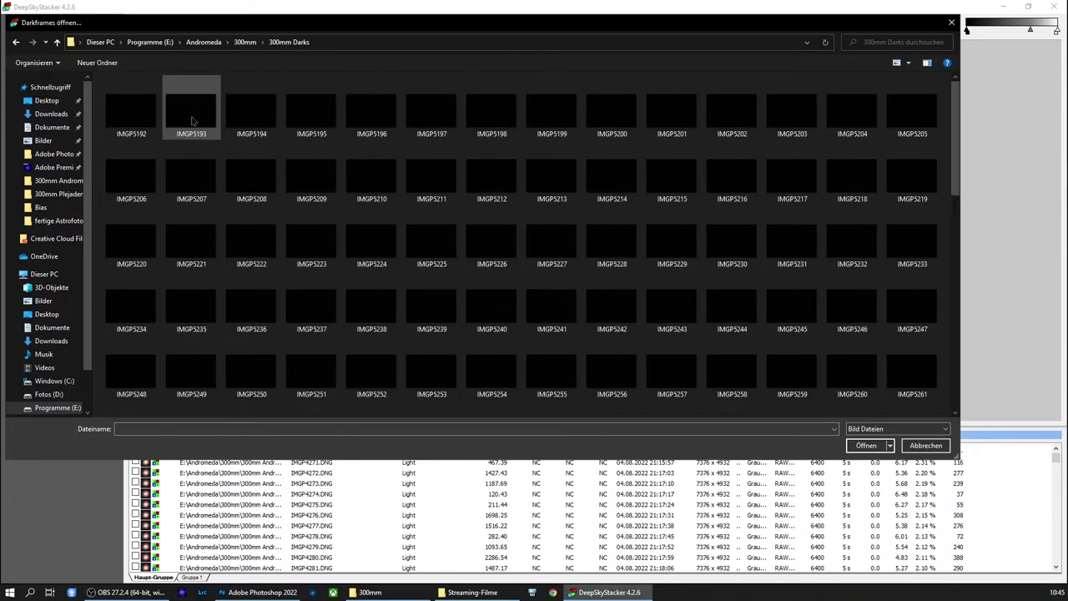
left_click(147, 126)
key("ctrl+a")
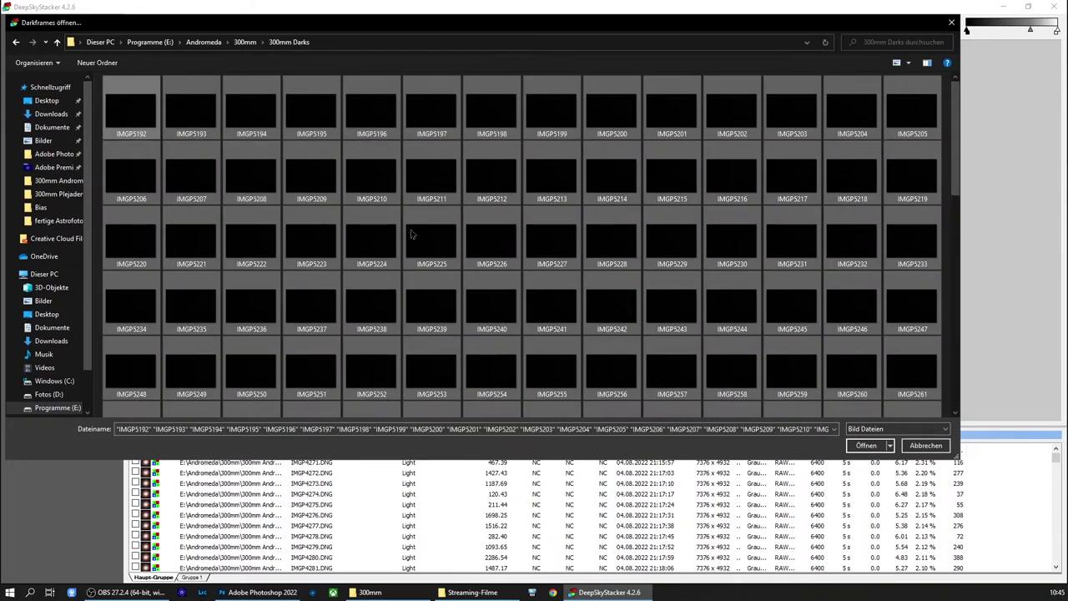
scroll(573, 387, "down", 5)
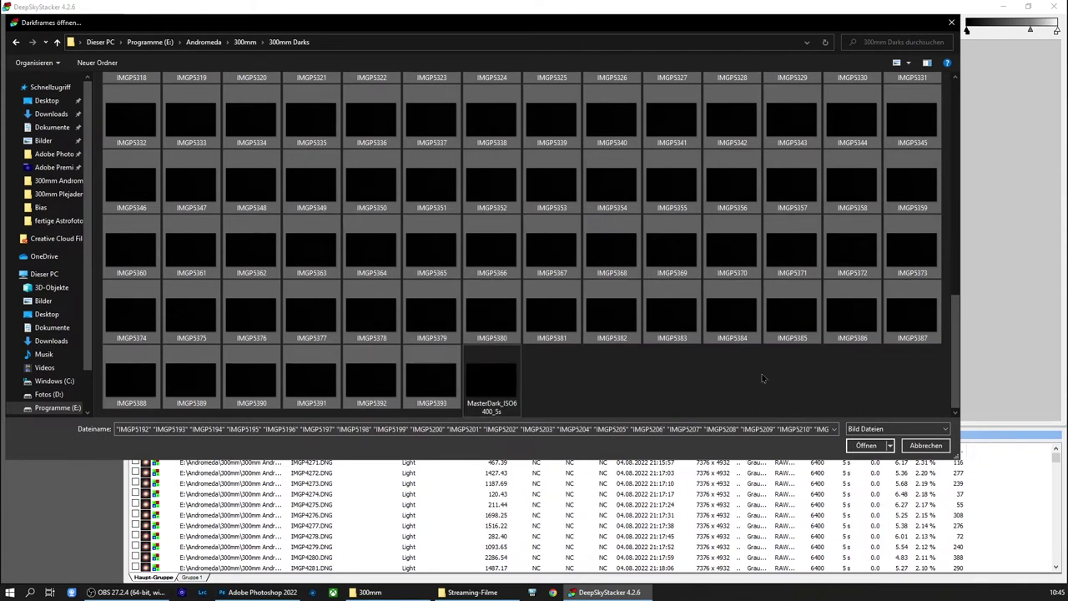
left_click(861, 446)
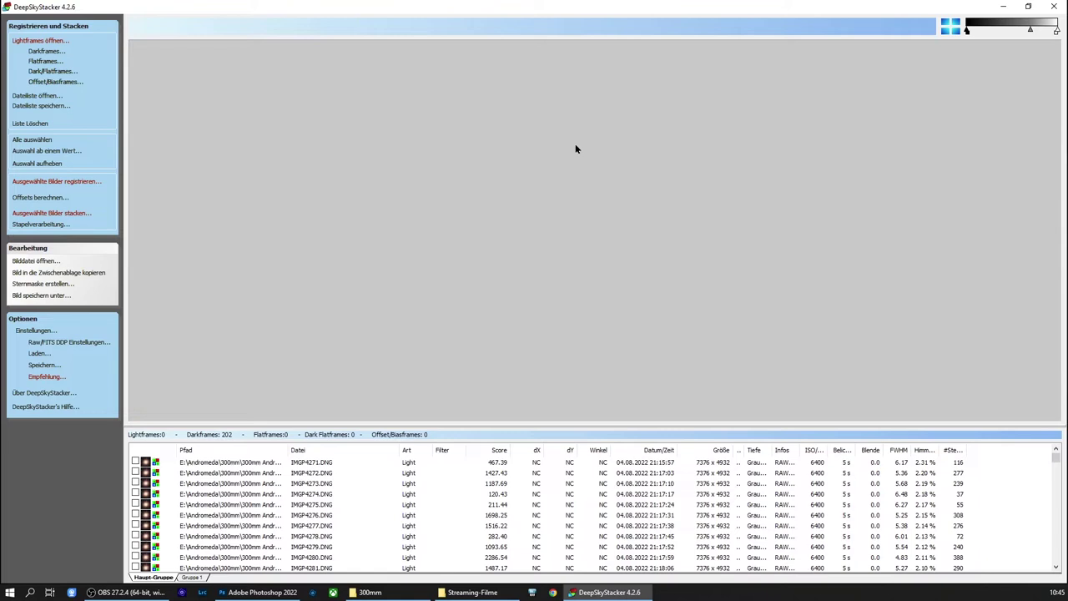
Add all 203 offset/bias frames from the Bias folder, starting at IMGP5394
left_click(63, 81)
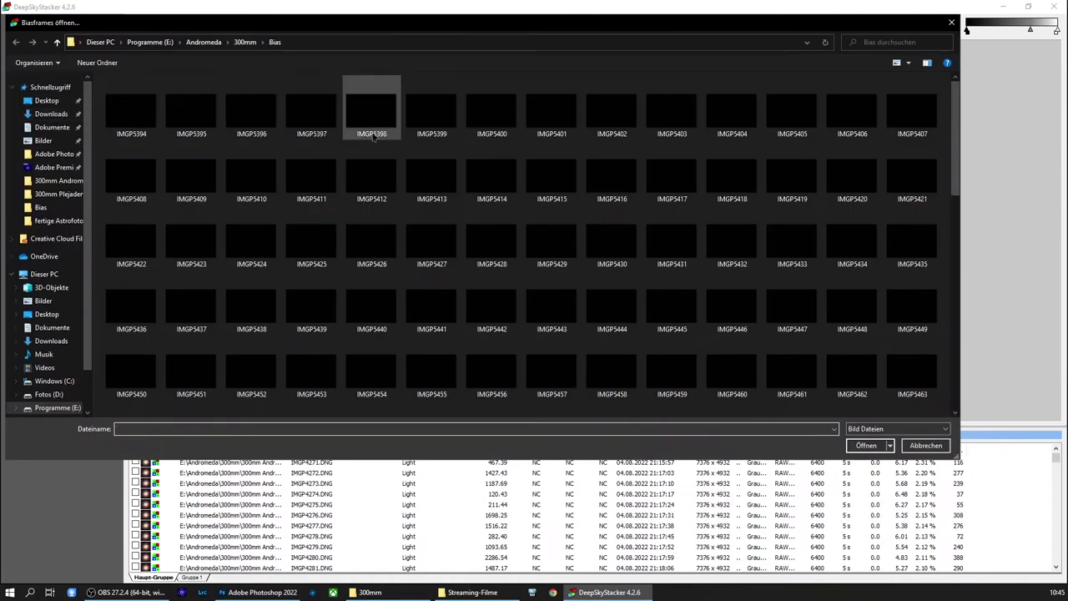
left_click(139, 110)
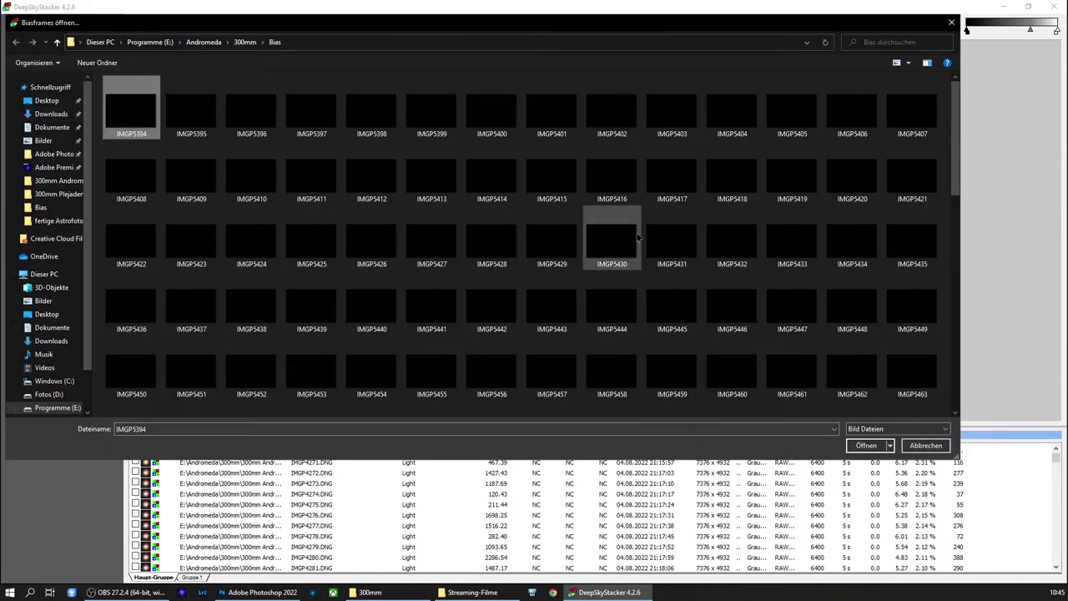
scroll(660, 242, "down", 10)
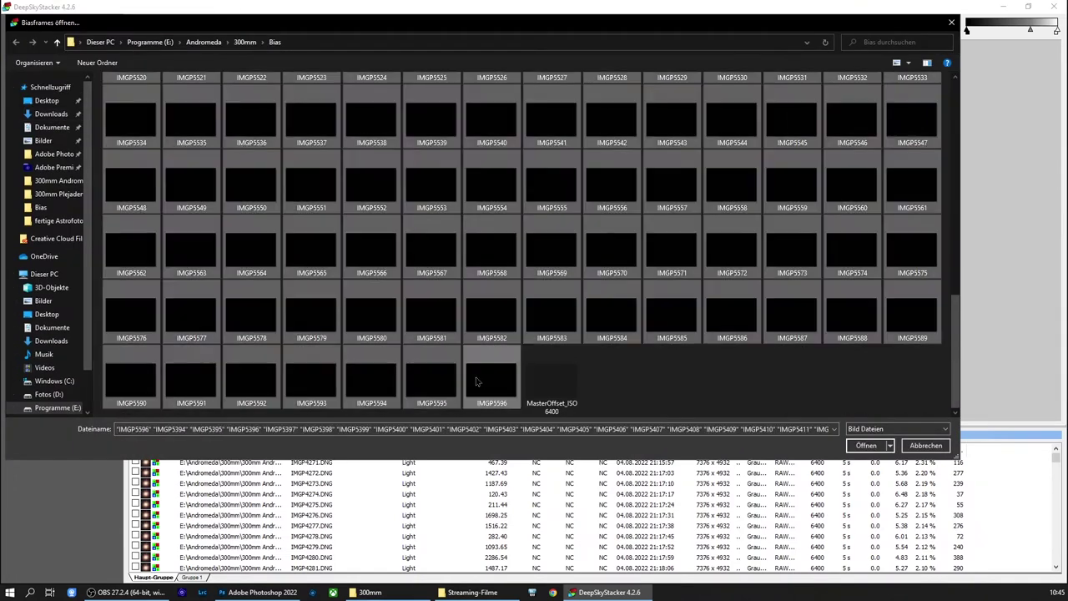
left_click(490, 364, "shift")
left_click(876, 453)
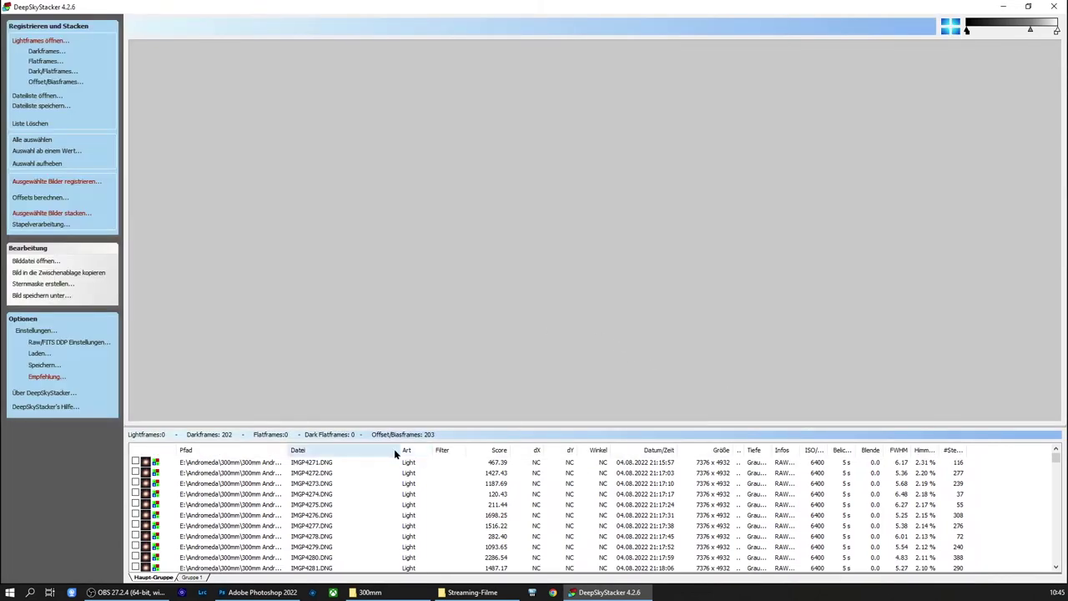
Check every frame in the list, giving 921 light, 202 dark and 203 bias frames
scroll(423, 468, "down", 5)
scroll(532, 472, "down", 5)
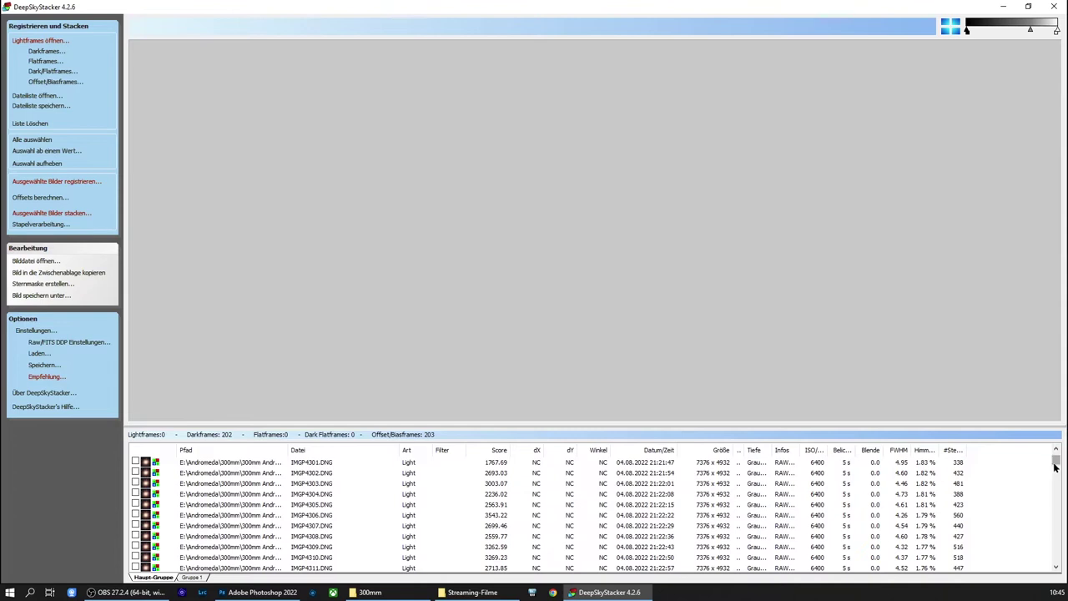
left_click_drag(1056, 465, 1058, 515)
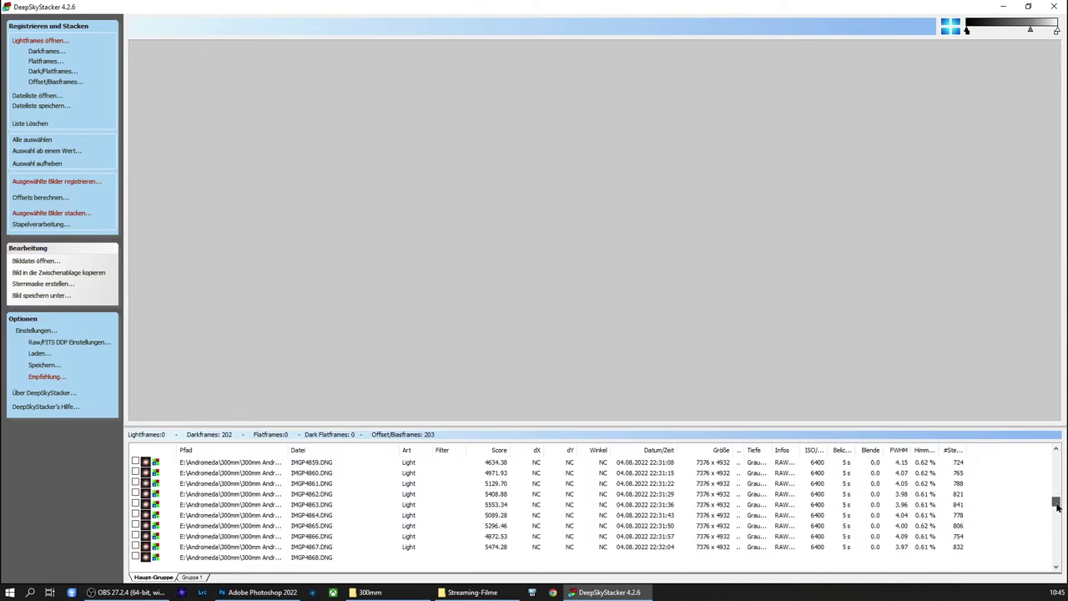
mouse_move(1058, 515)
left_mouse_down()
mouse_move(1056, 548)
mouse_move(1056, 461)
mouse_move(1062, 534)
left_mouse_up()
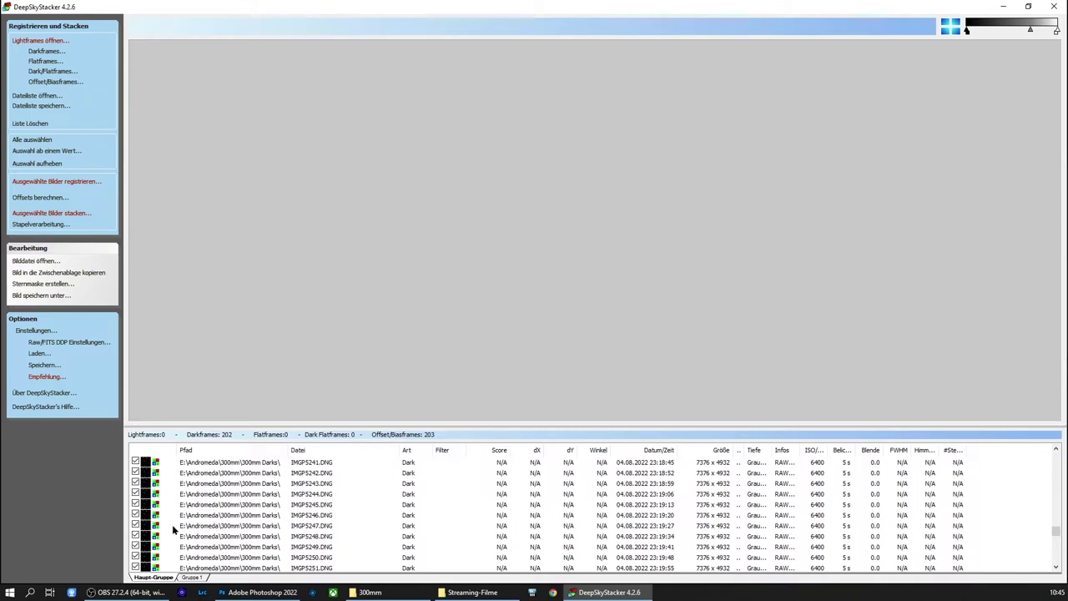
left_click_drag(1056, 534, 1059, 484)
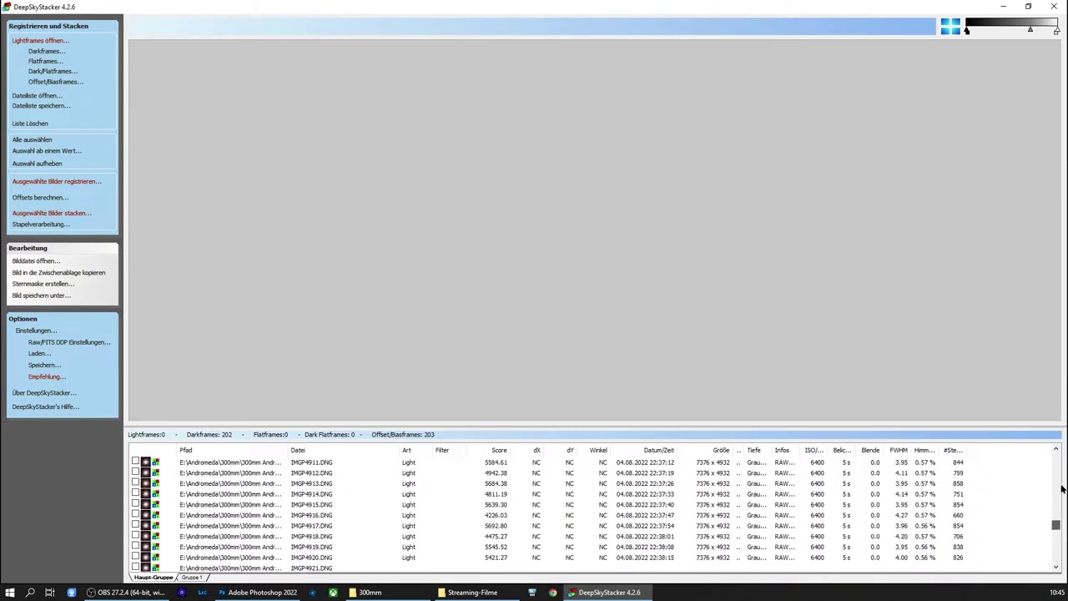
left_click(135, 461)
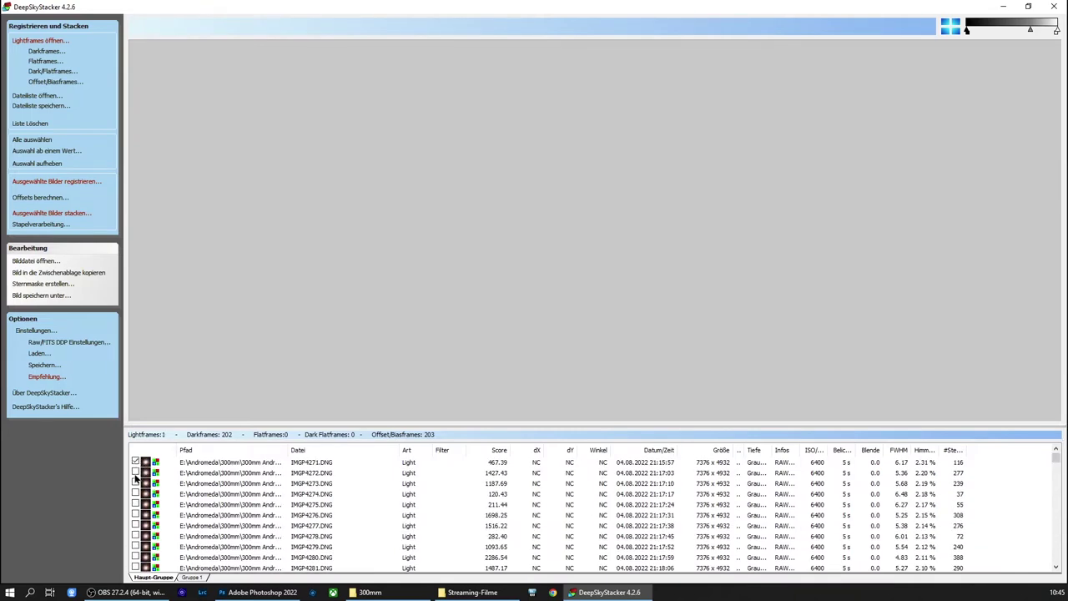
left_click(135, 472)
left_click(30, 142)
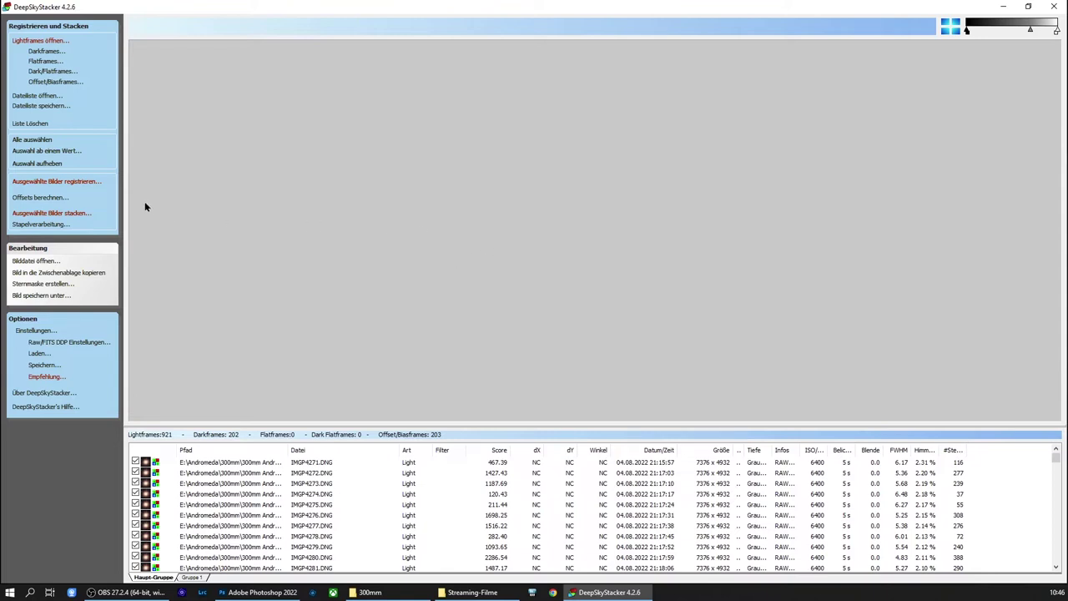
Bring up the registration settings for the checked frames and move the dialog up and right
left_click(53, 182)
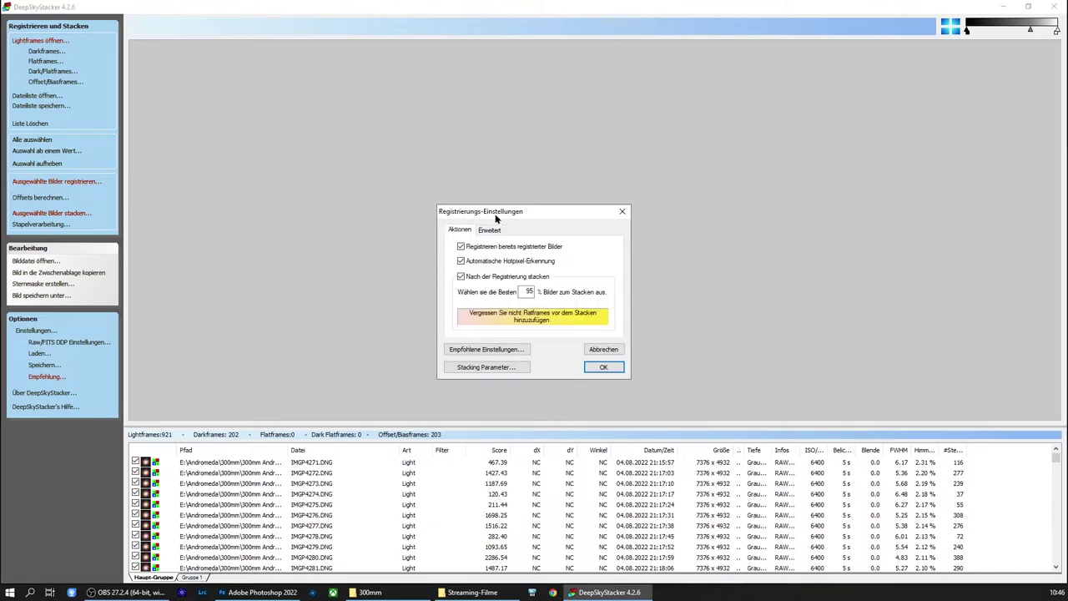
left_click_drag(501, 215, 532, 150)
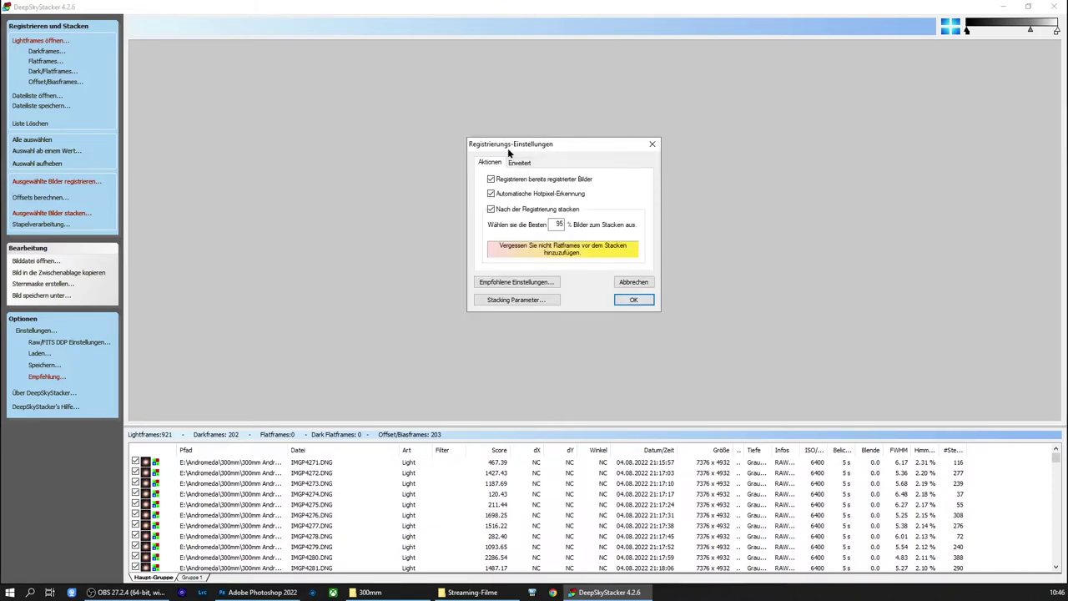
left_click(652, 144)
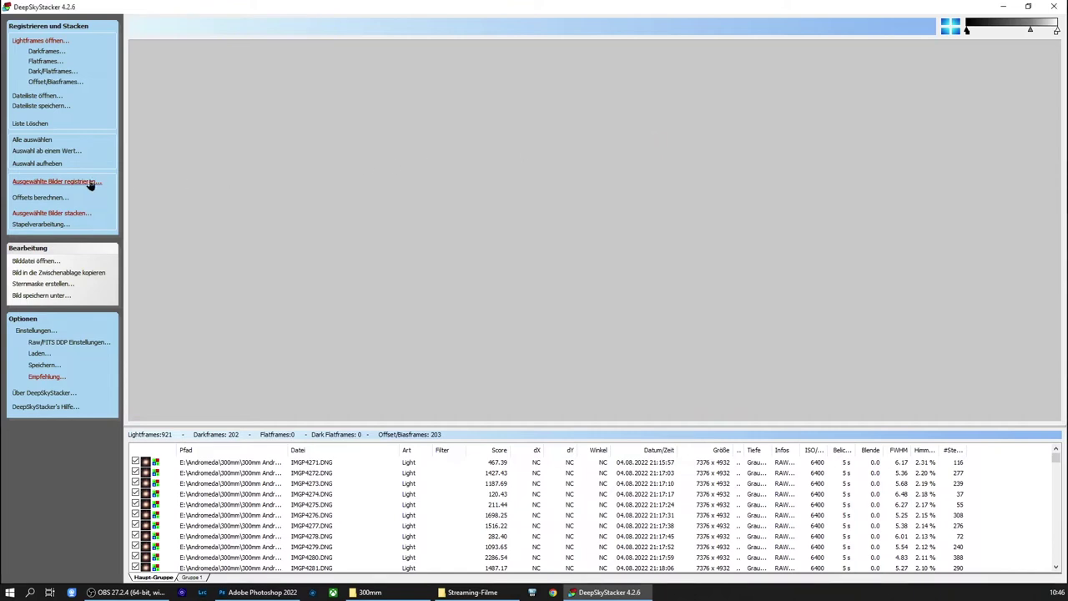
left_click(37, 185)
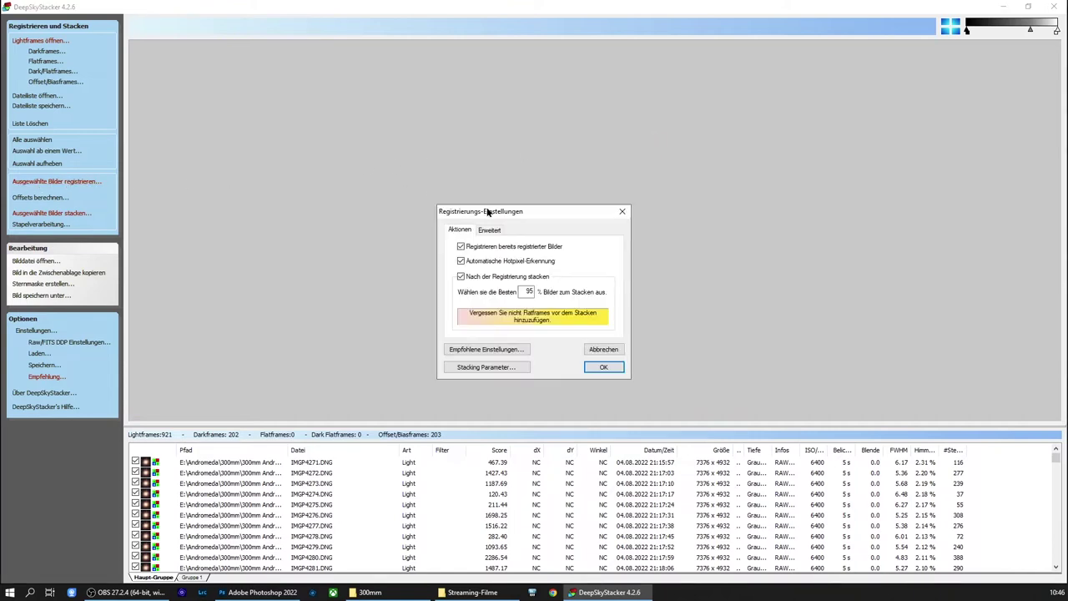
left_click_drag(500, 215, 516, 135)
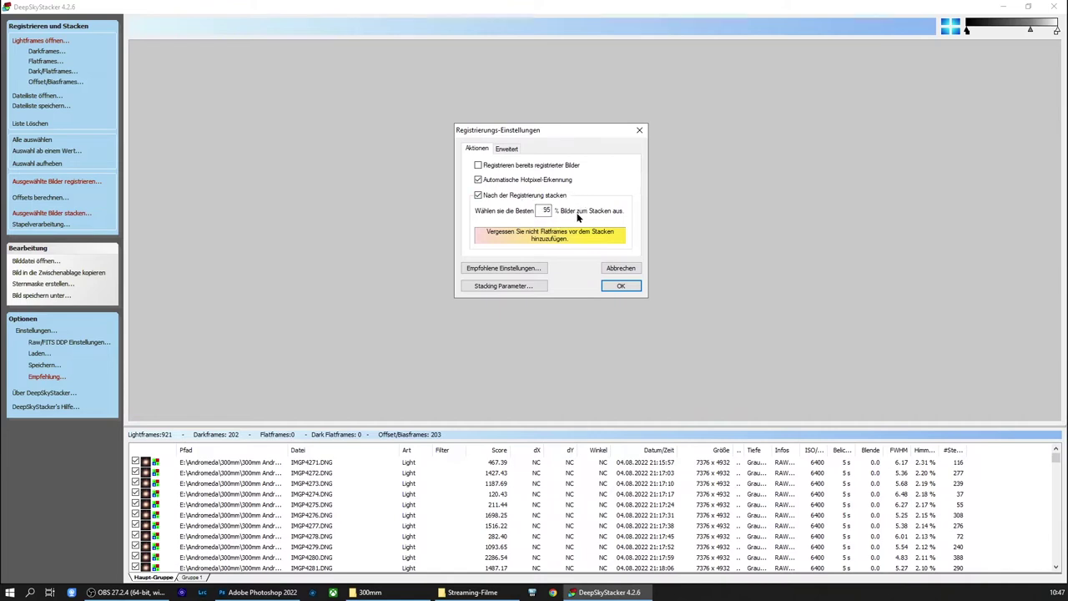
Edit the best-percentage stacking value, entering 35
double_click(546, 210)
key("BackSpace")
double_click(539, 210)
type("35")
Enable re-registering already registered images and count detected stars at a 79 % threshold
left_click(479, 165)
left_click(516, 148)
left_click_drag(509, 178, 548, 178)
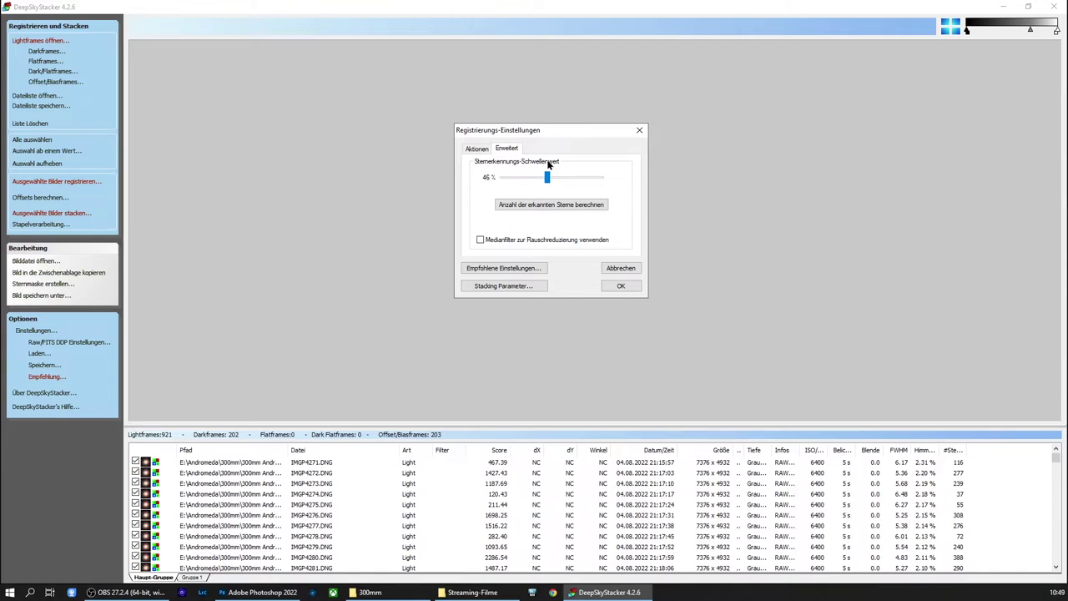
left_click_drag(547, 177, 583, 178)
left_click(539, 210)
Lower the star-detection threshold stepwise to about 10 %, recounting stars until 350 are detected
left_click(582, 181)
left_click_drag(582, 181, 543, 181)
left_click_drag(542, 181, 540, 181)
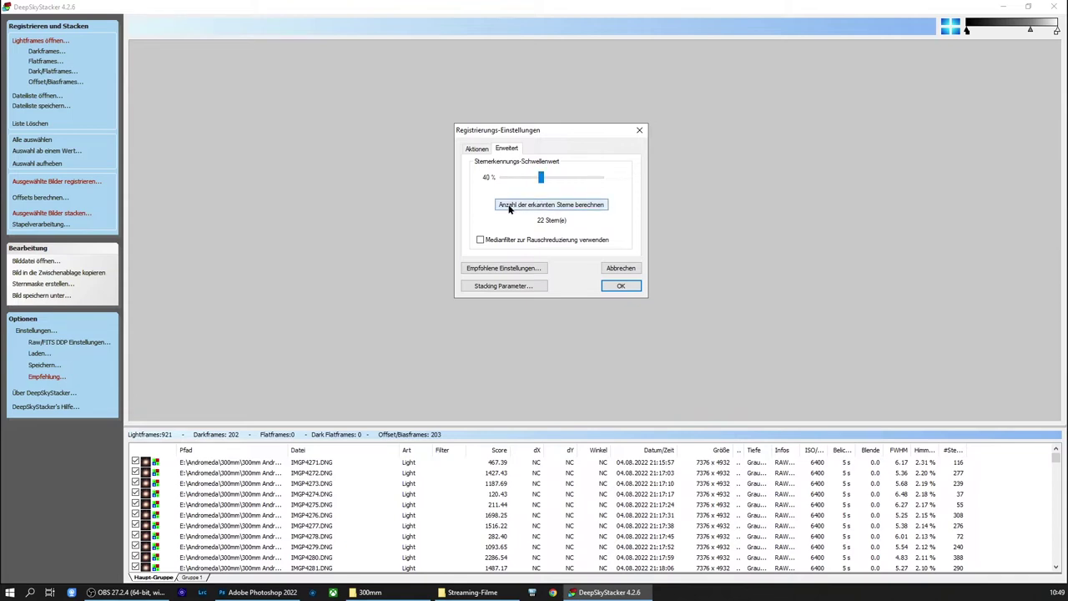
left_click(533, 207)
left_click_drag(541, 178, 520, 179)
left_click(521, 204)
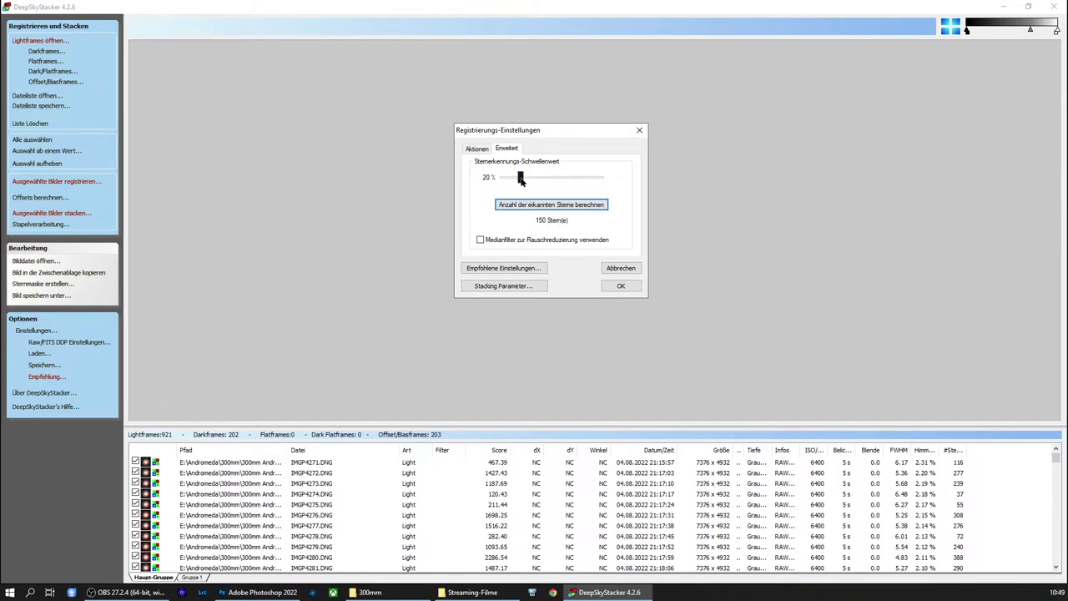
left_click_drag(520, 178, 510, 179)
left_click(515, 205)
left_click(477, 151)
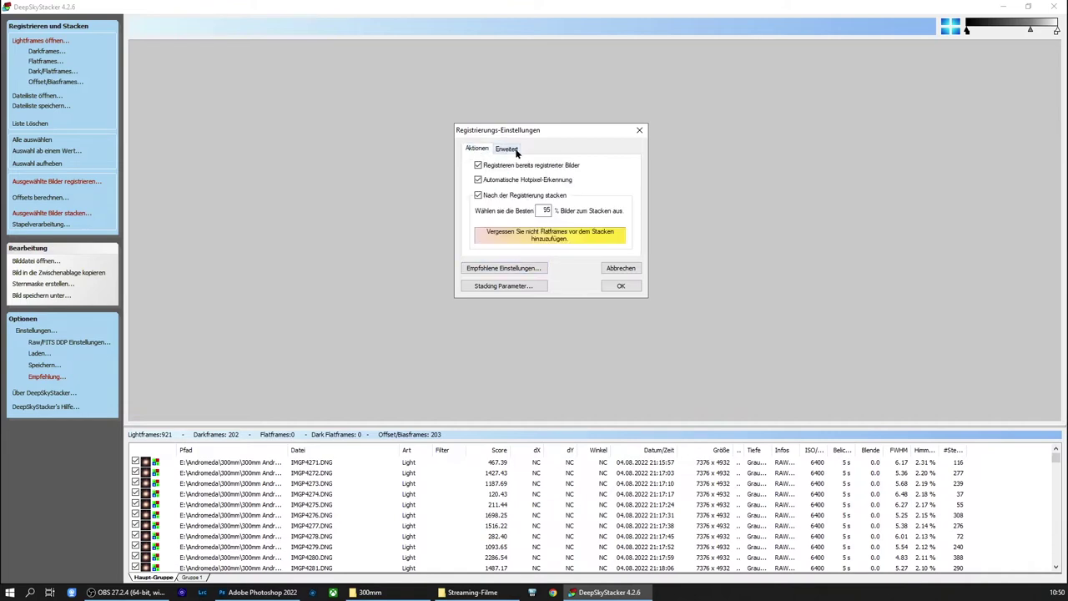
left_click(502, 150)
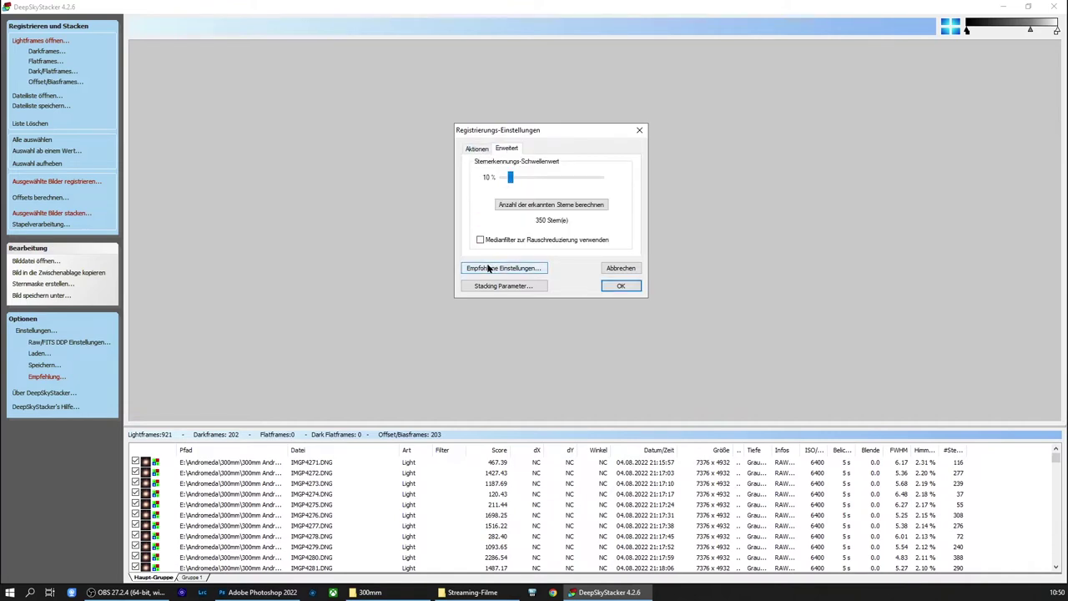
Scroll through the Empfohlene Einstellungen recommendations and close the window without applying any
left_click(486, 268)
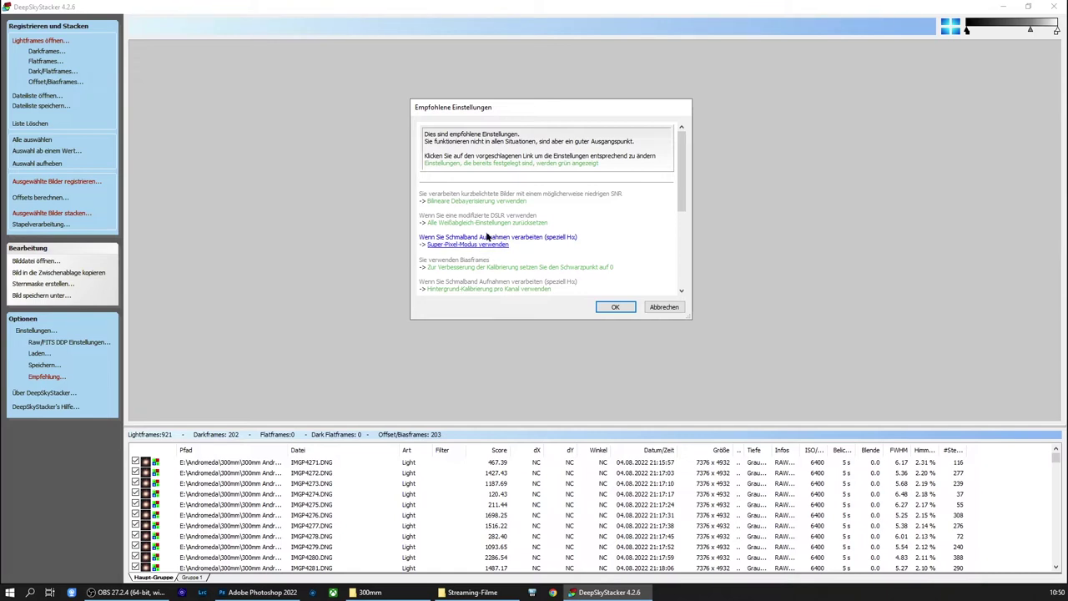
scroll(512, 249, "down", 1)
scroll(512, 249, "down", 1)
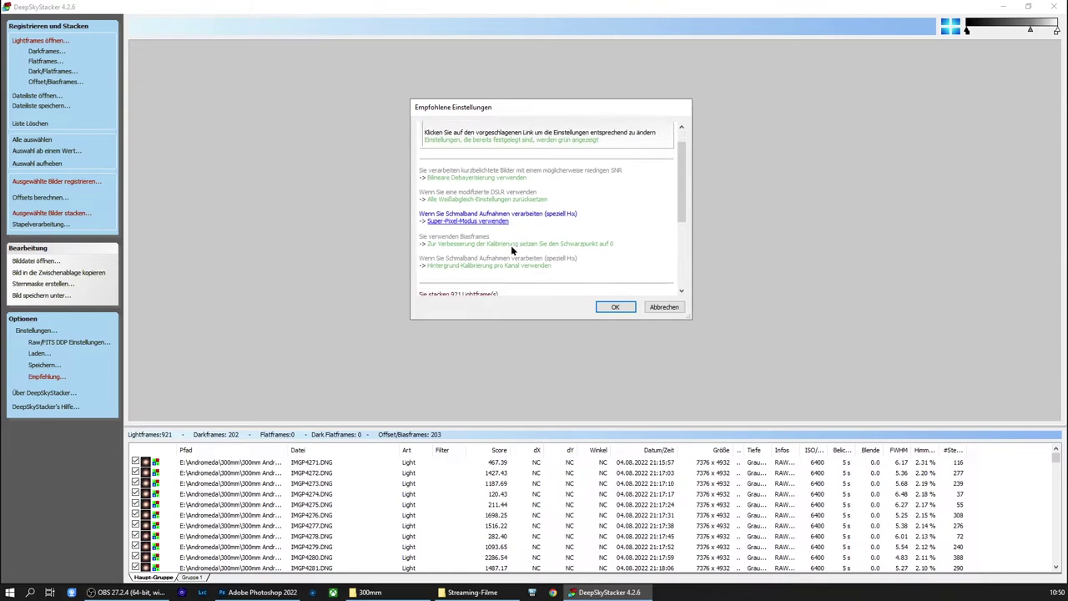
scroll(513, 249, "down", 1)
scroll(513, 249, "down", 1)
scroll(513, 249, "down", 1)
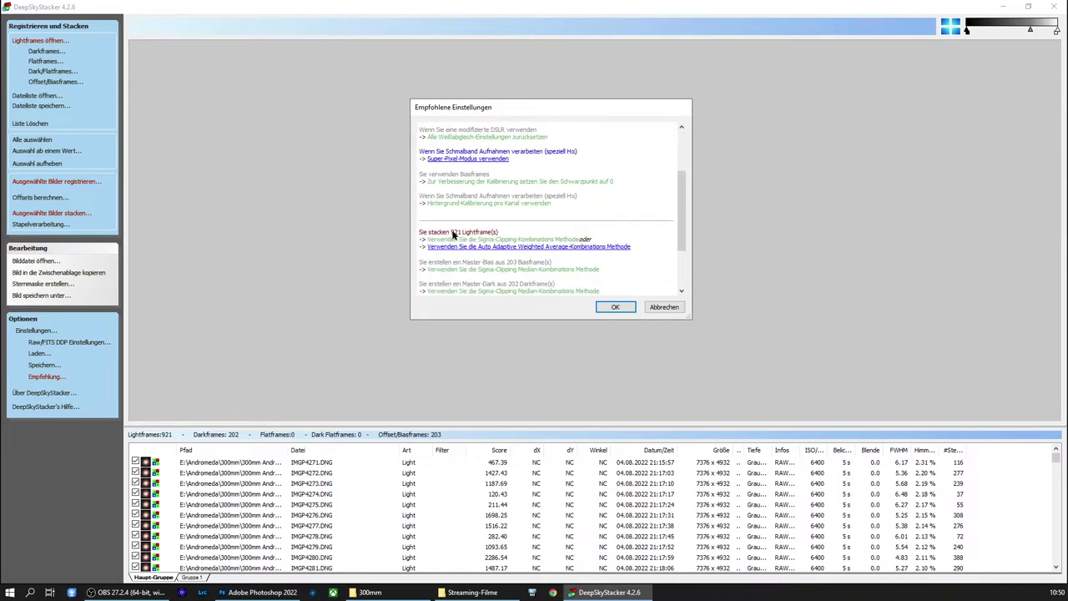
scroll(443, 241, "down", 1)
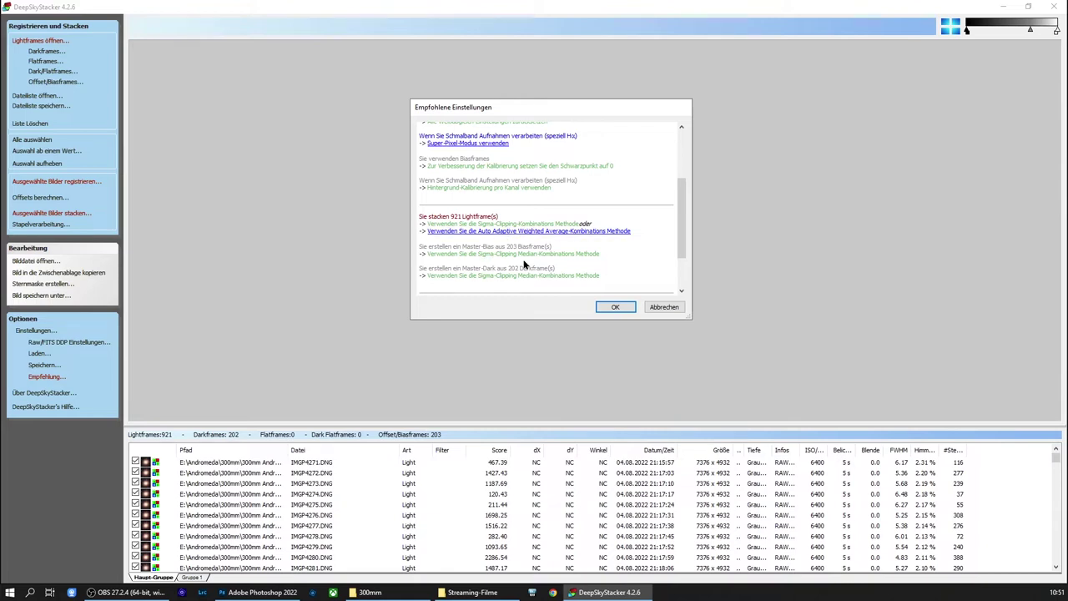
scroll(525, 264, "down", 1)
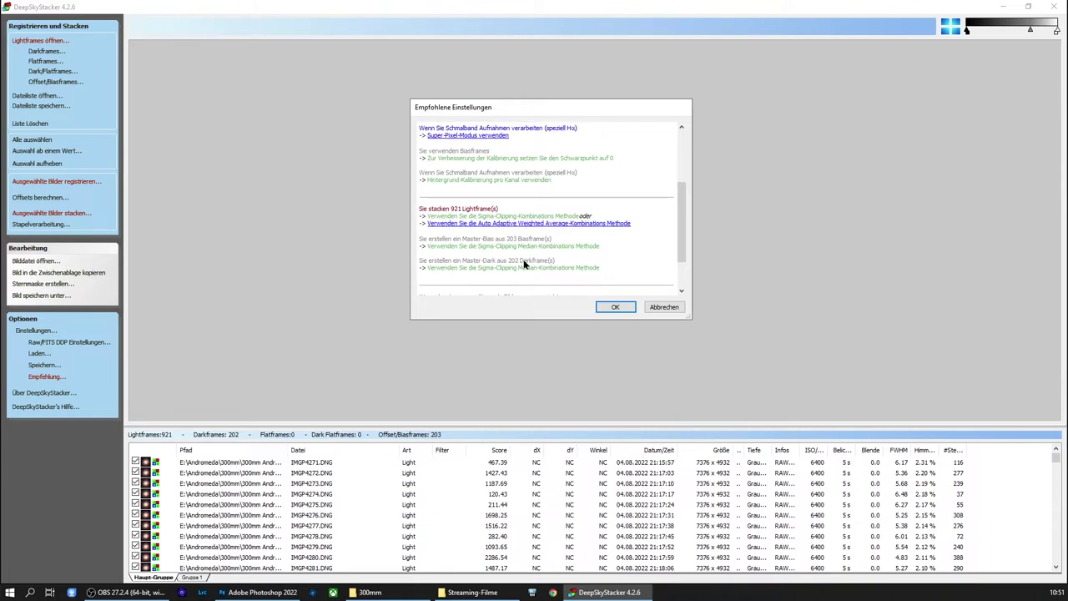
scroll(524, 264, "down", 1)
scroll(525, 264, "down", 1)
scroll(525, 265, "down", 1)
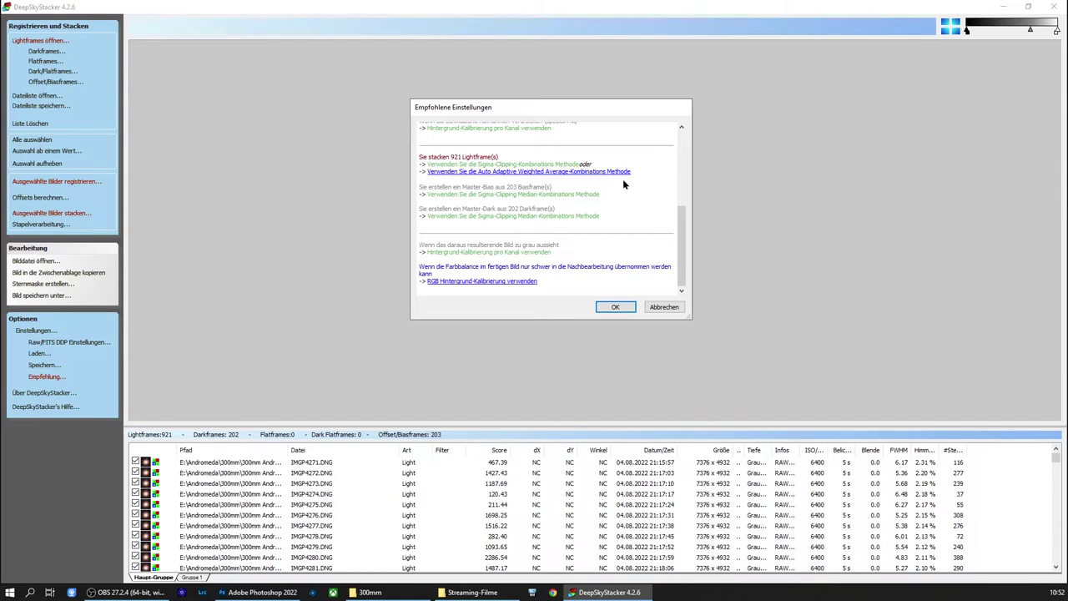
scroll(474, 242, "up", 3)
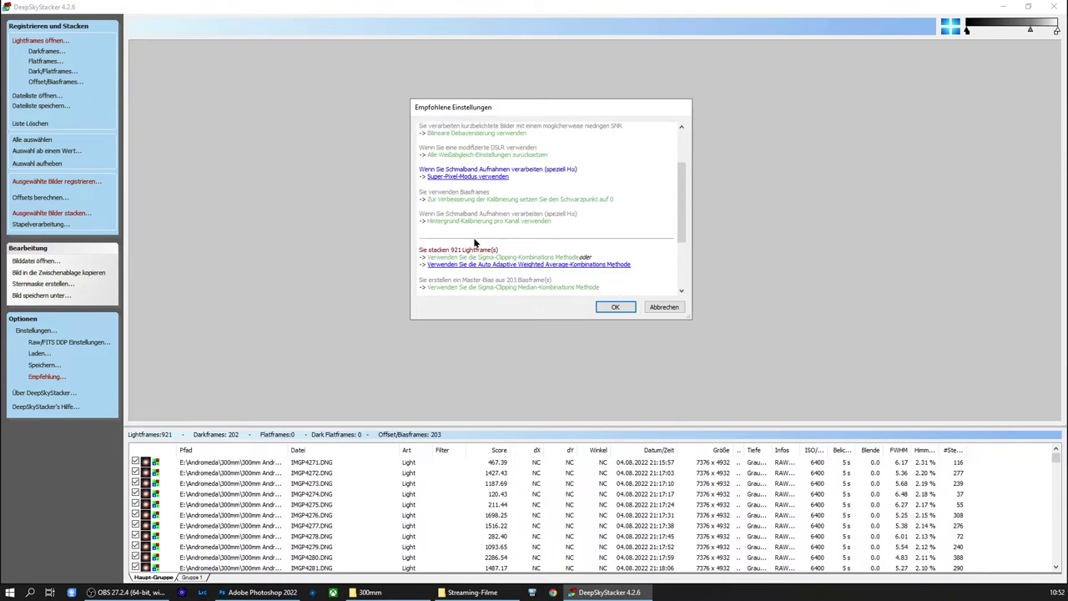
scroll(474, 242, "up", 3)
scroll(474, 242, "down", 3)
scroll(474, 242, "down", 2)
scroll(474, 242, "down", 2)
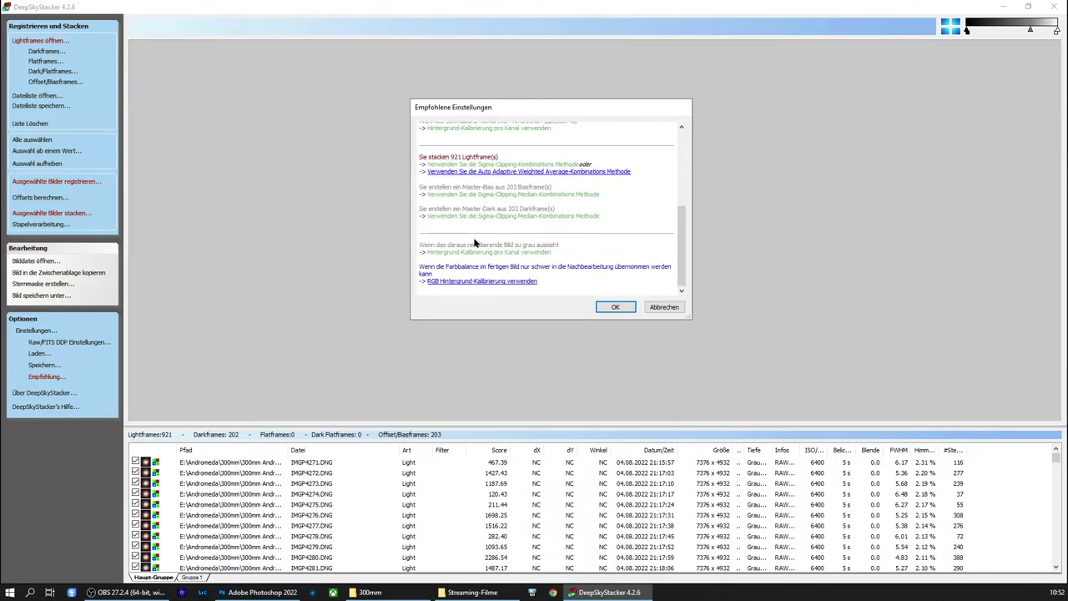
left_click(615, 308)
Confirm the registration settings and run stacking, producing Autosave.tif from 828 frames
left_click(625, 286)
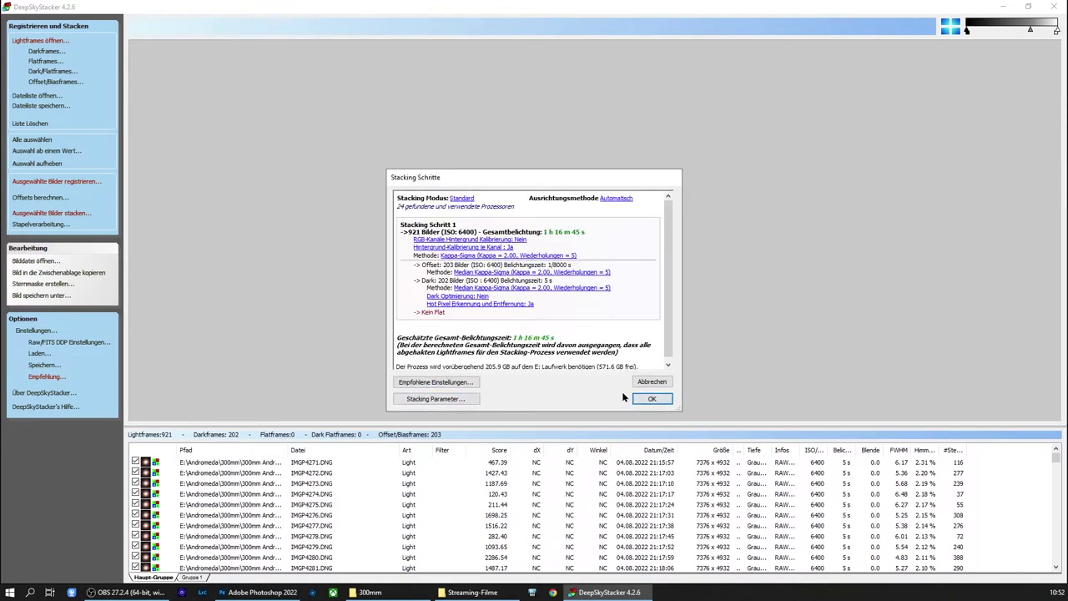
left_click(652, 399)
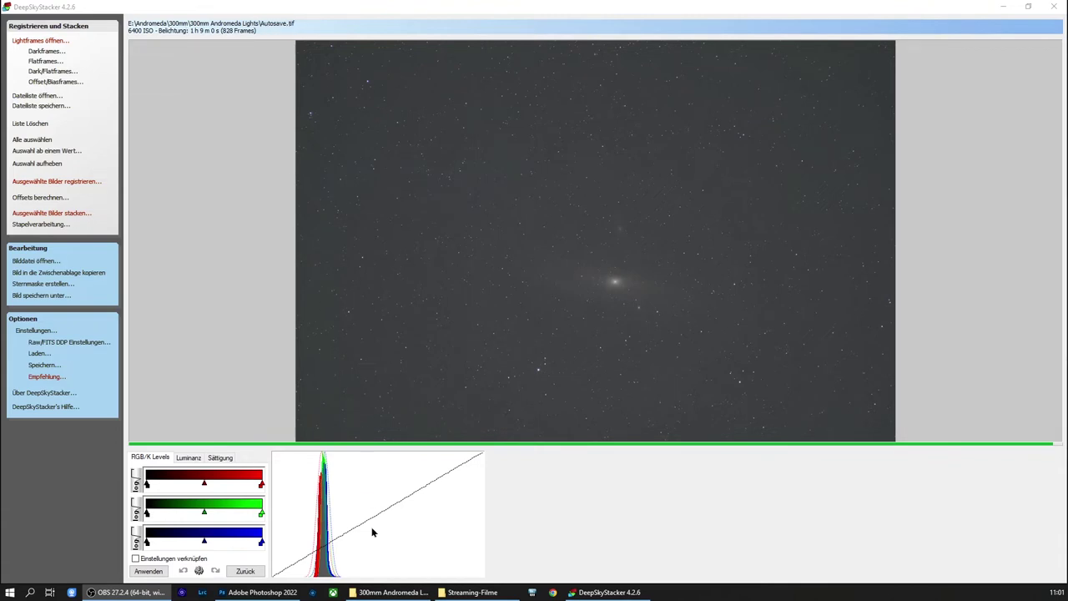
left_click(390, 591)
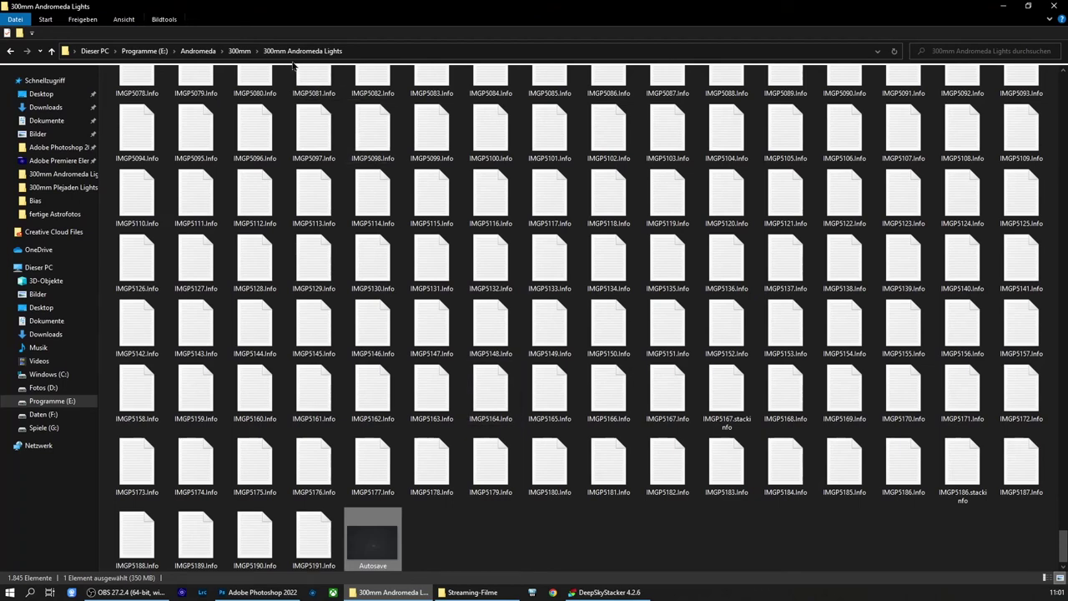
left_click(995, 8)
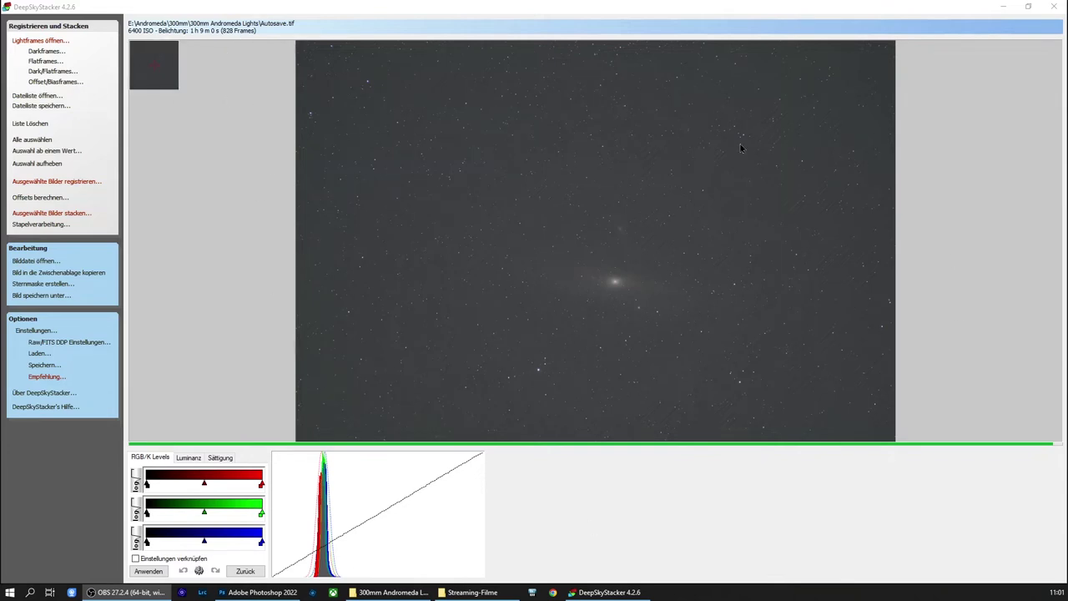
Browse the save dialog to Desktop > WICHTIG > 300mm with TIFF 16 Bit type, then close without saving
left_click(41, 296)
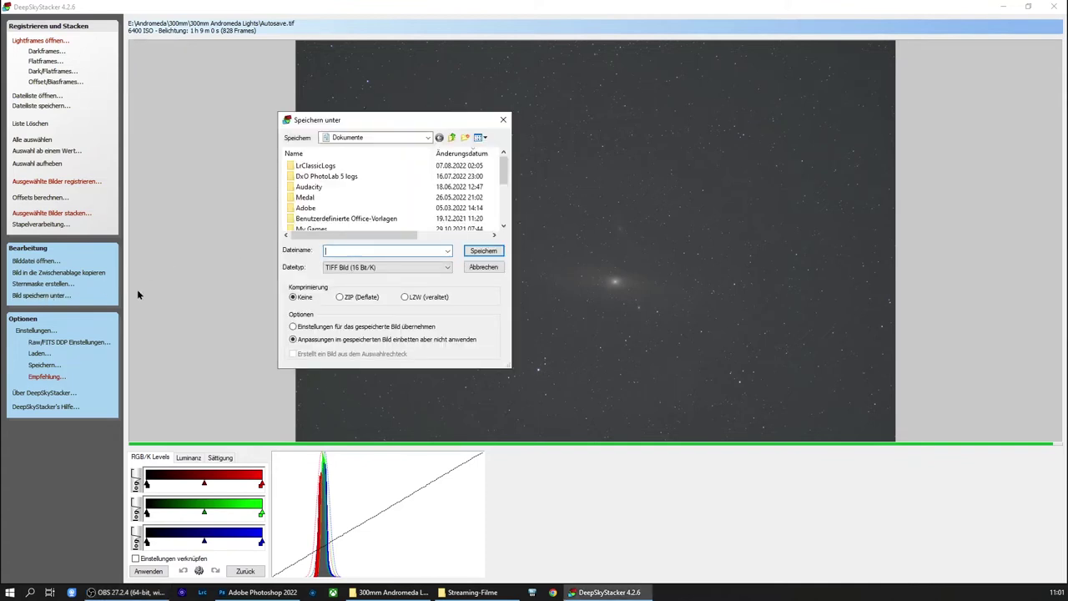
left_click(450, 137)
left_click(451, 137)
scroll(400, 182, "down", 3)
scroll(400, 182, "down", 3)
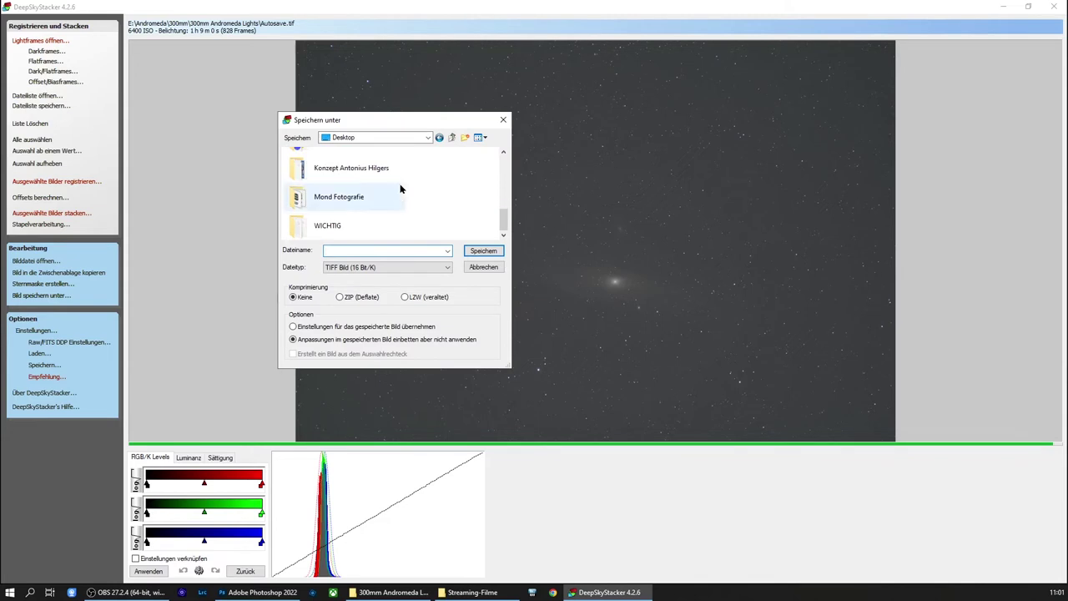
double_click(354, 228)
double_click(334, 165)
left_click(363, 268)
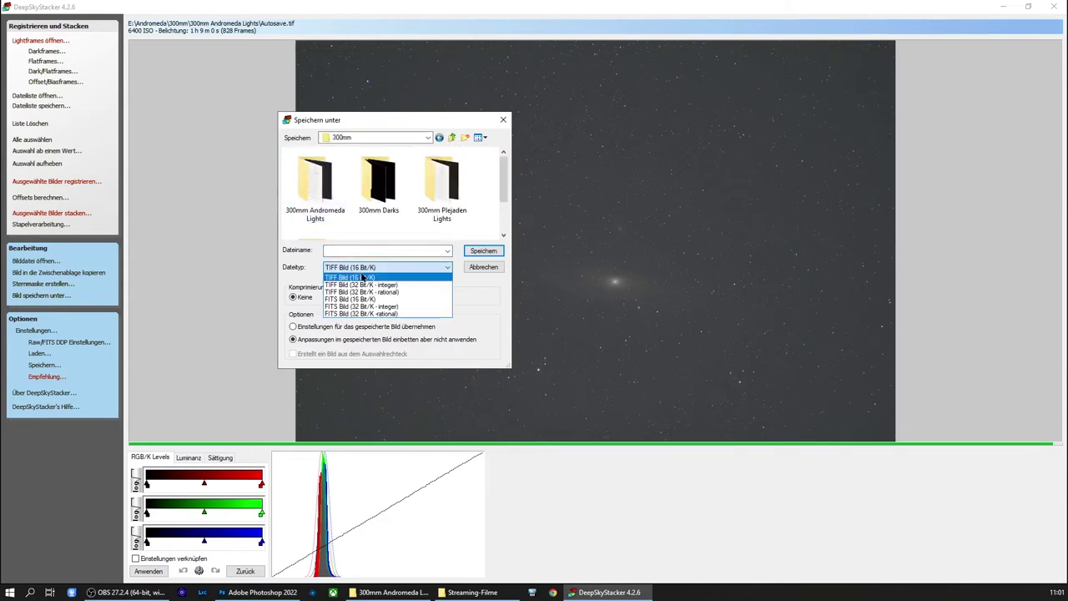
left_click(480, 285)
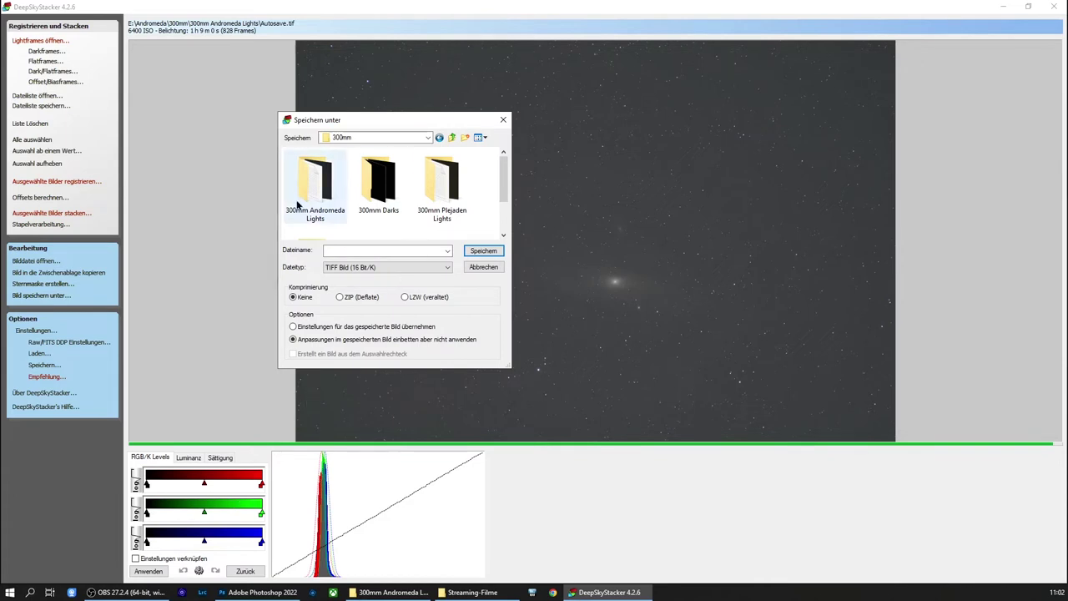
left_click(503, 121)
Drag Autosave.tif from the Andromeda lights folder into Photoshop and nudge its document window
left_click(999, 12)
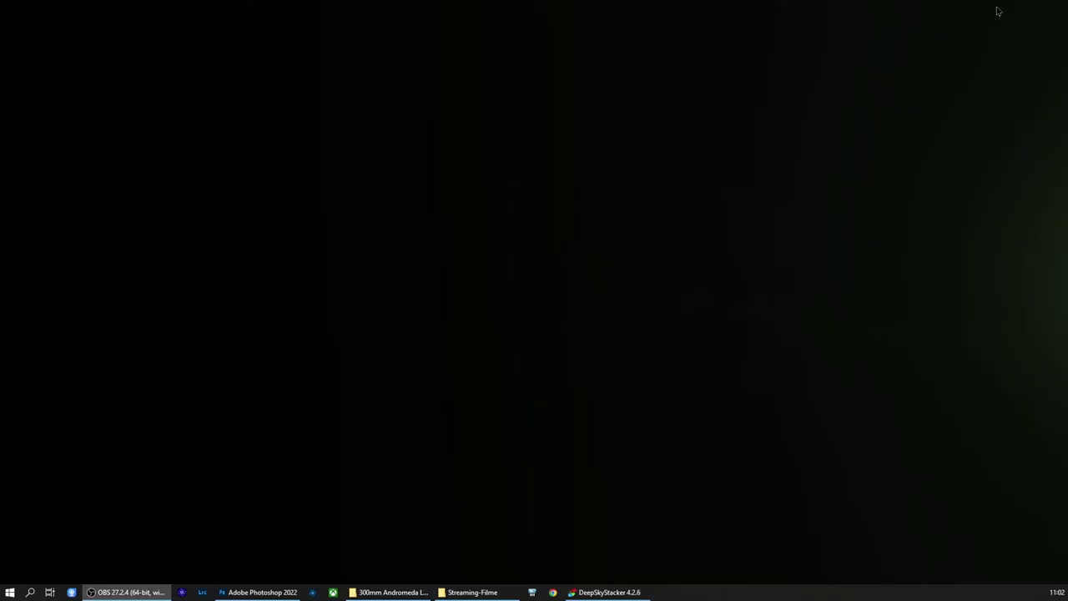
left_click(266, 595)
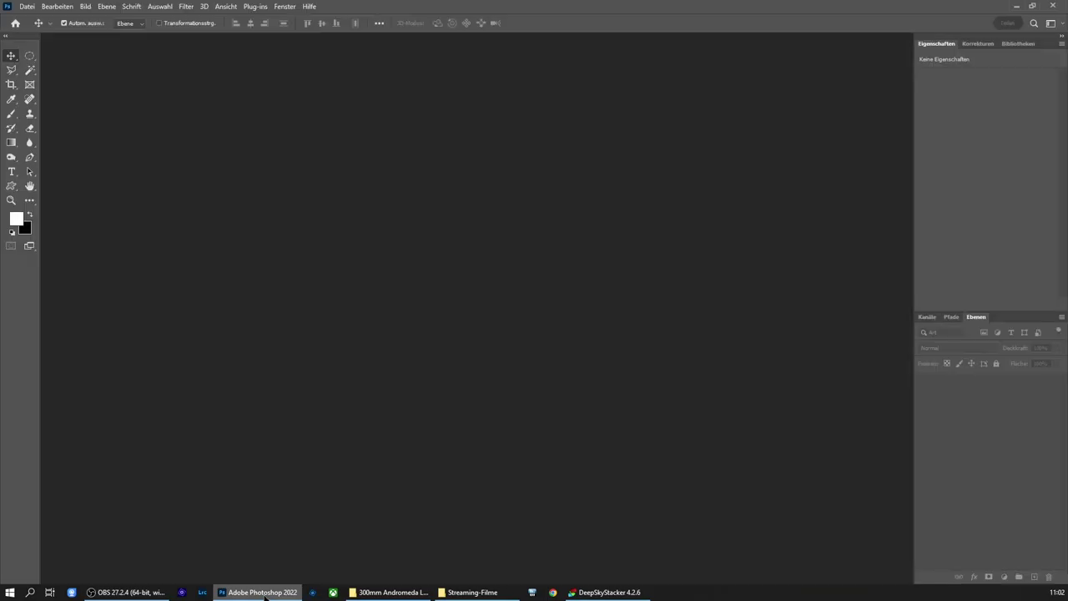
left_click(374, 594)
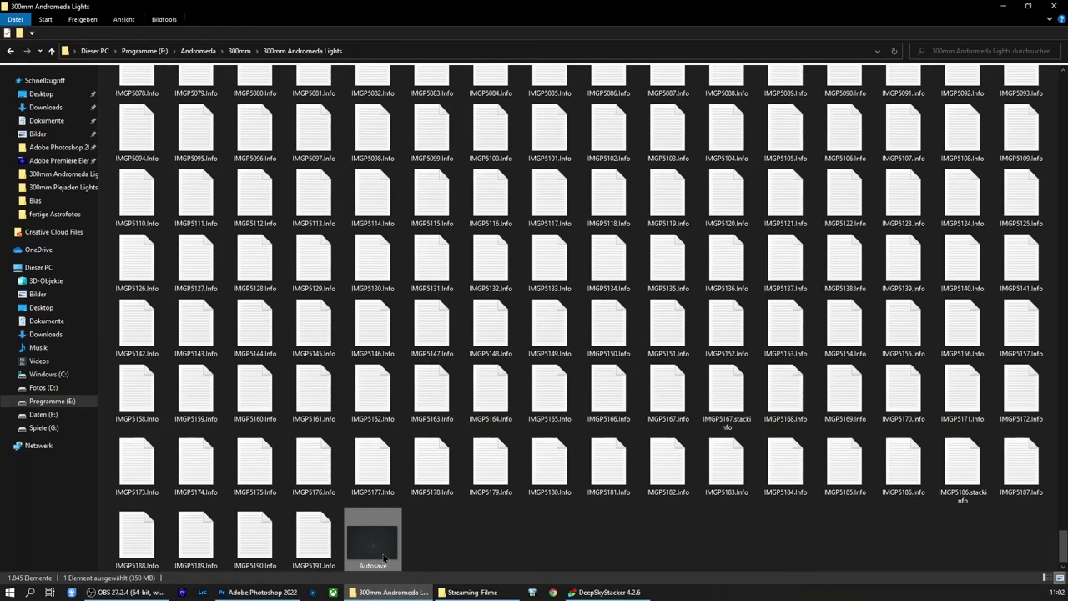
mouse_move(389, 550)
left_mouse_down()
mouse_move(268, 587)
mouse_move(341, 325)
left_mouse_up()
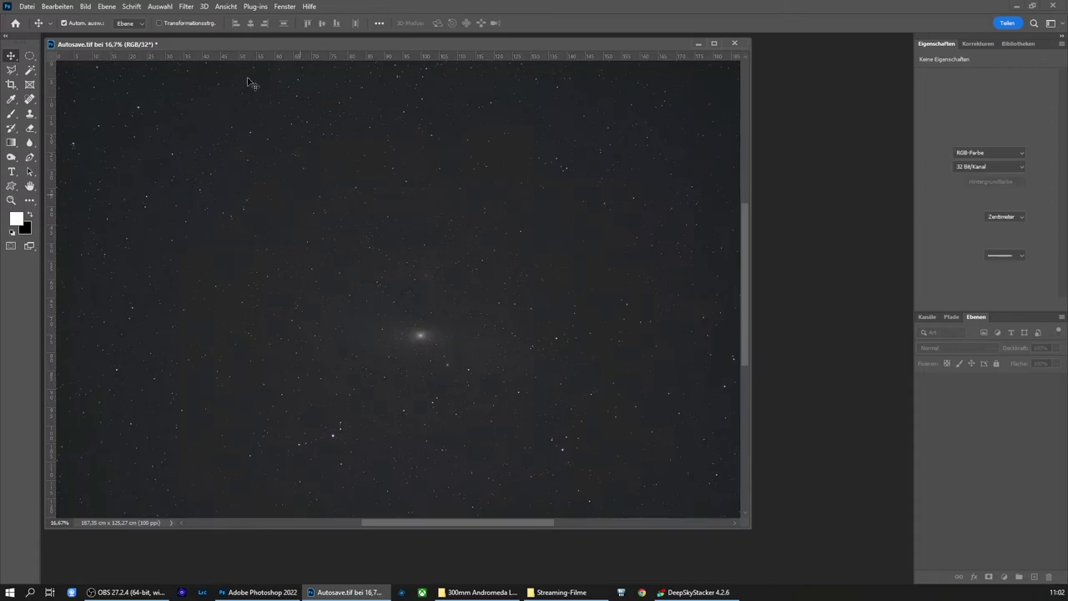
left_click_drag(189, 46, 265, 74)
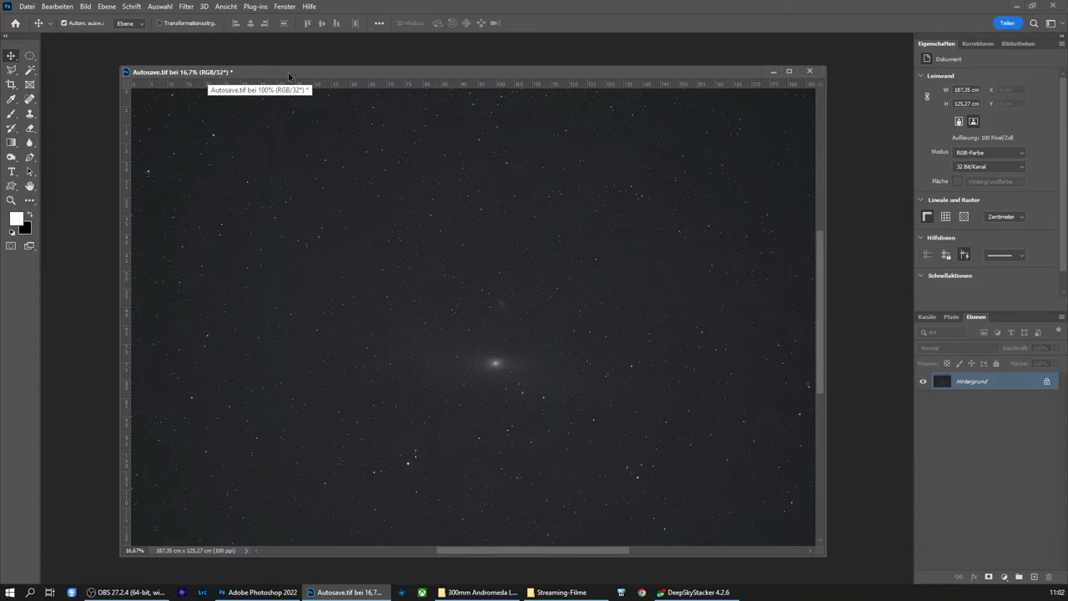
left_click_drag(284, 72, 289, 69)
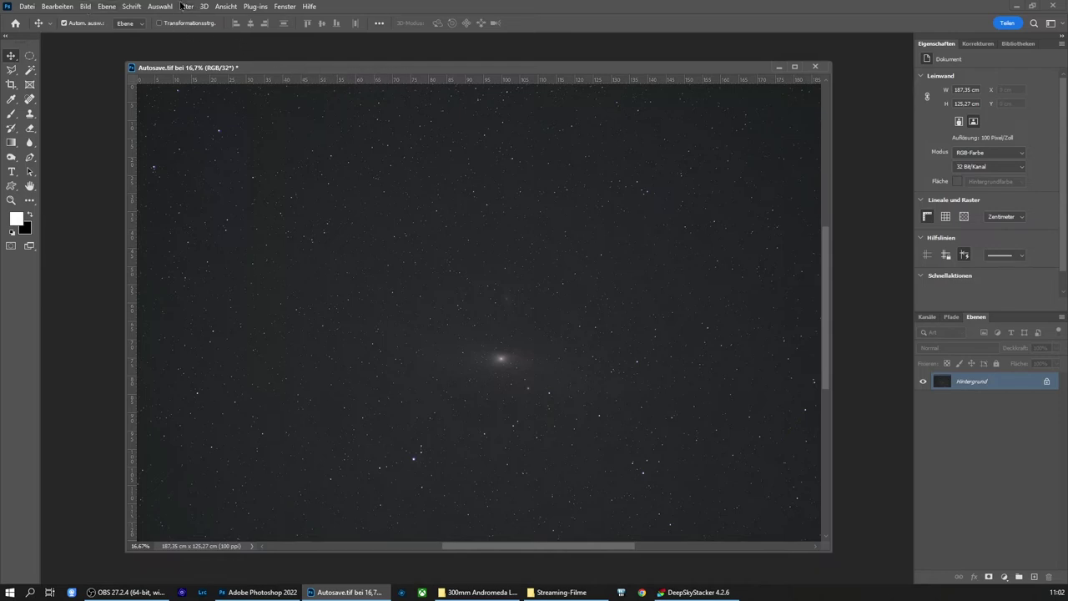
left_click(86, 7)
mouse_move(142, 19)
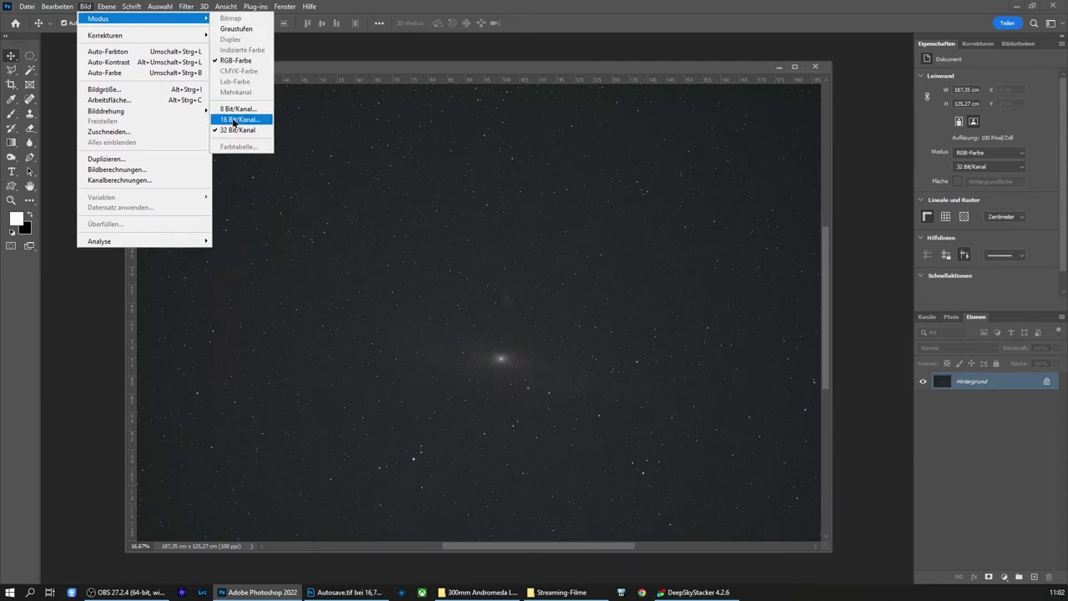
left_click(235, 119)
mouse_move(651, 136)
left_mouse_down()
mouse_move(619, 83)
mouse_move(673, 60)
left_mouse_up()
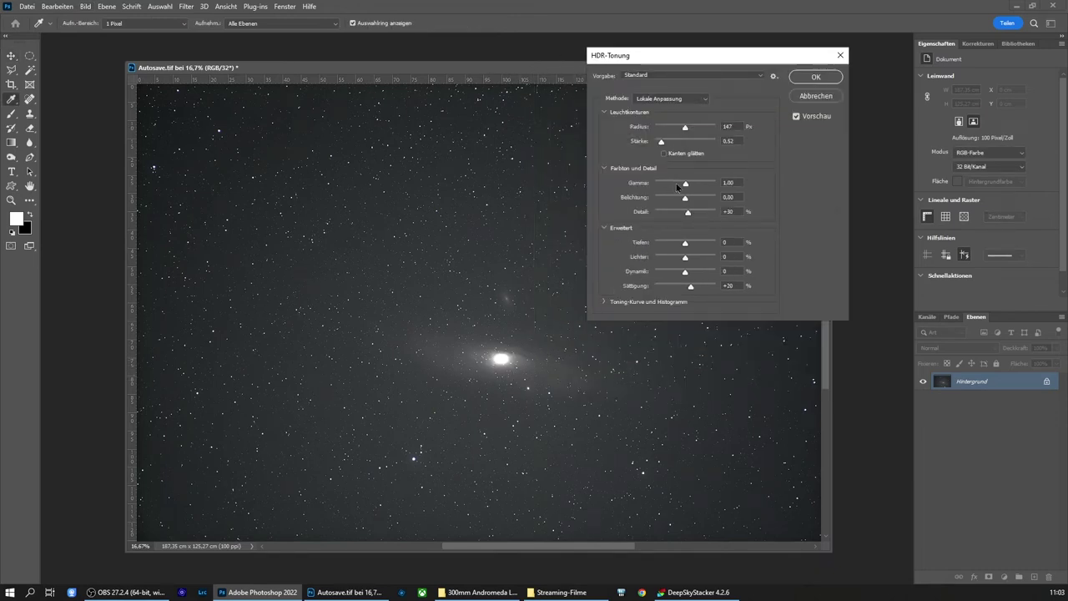
mouse_move(685, 198)
left_mouse_down()
mouse_move(654, 198)
mouse_move(644, 215)
left_mouse_up()
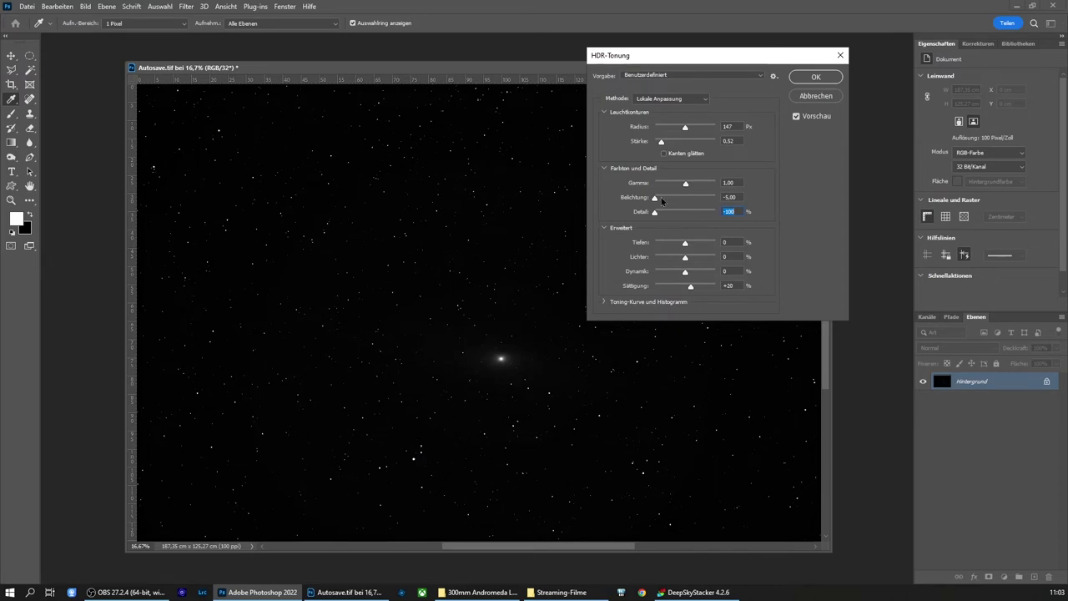
left_click_drag(655, 198, 666, 211)
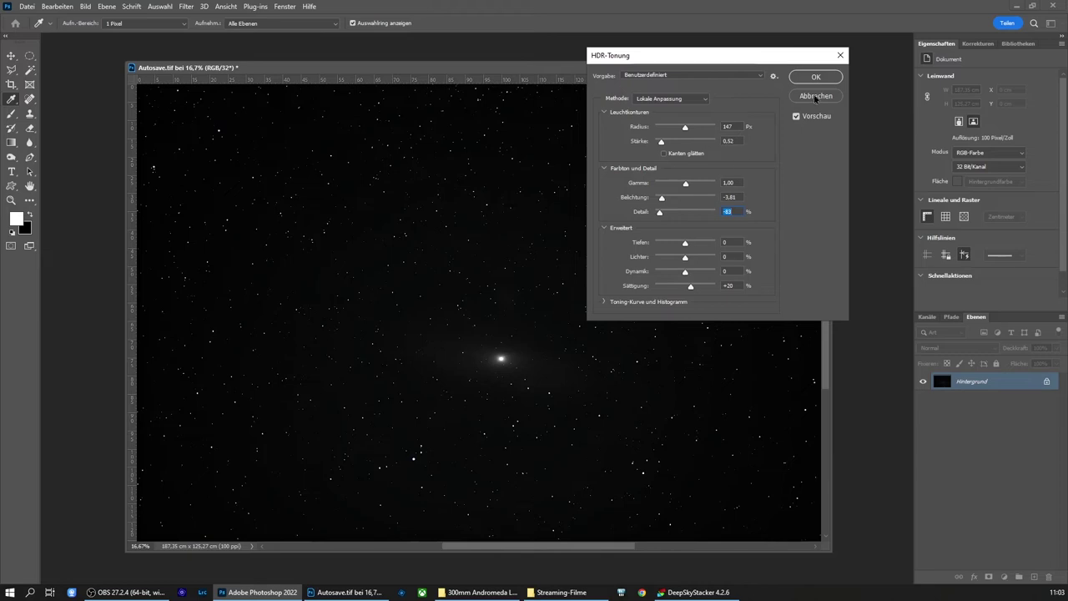
left_click(815, 77)
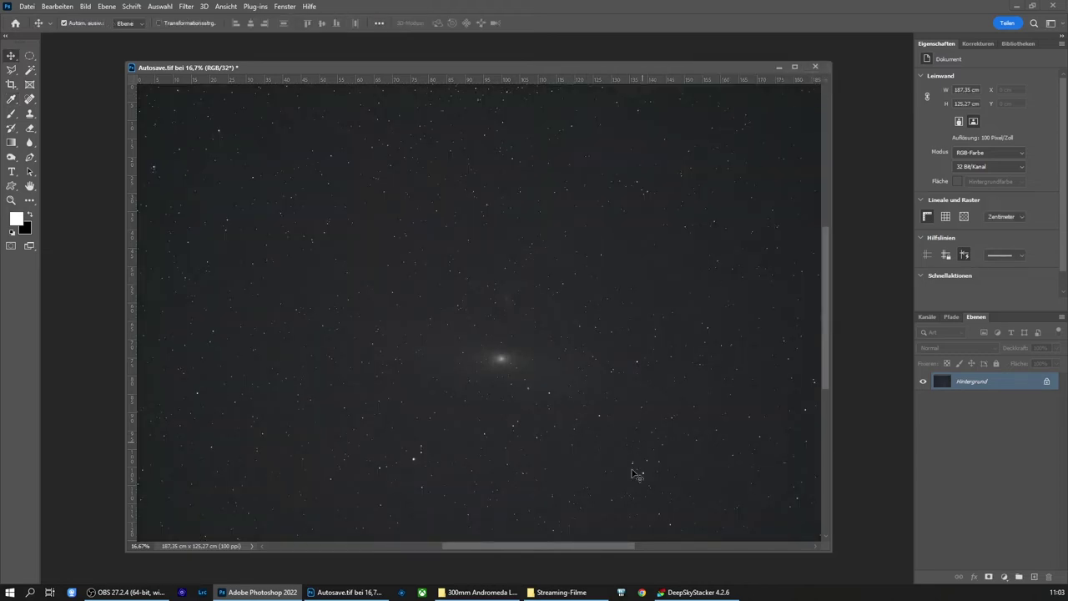
Cancel DeepSkyStacker's save-image dialog and minimize DeepSkyStacker to reveal Andromeda_16bit.TIF
left_click(697, 592)
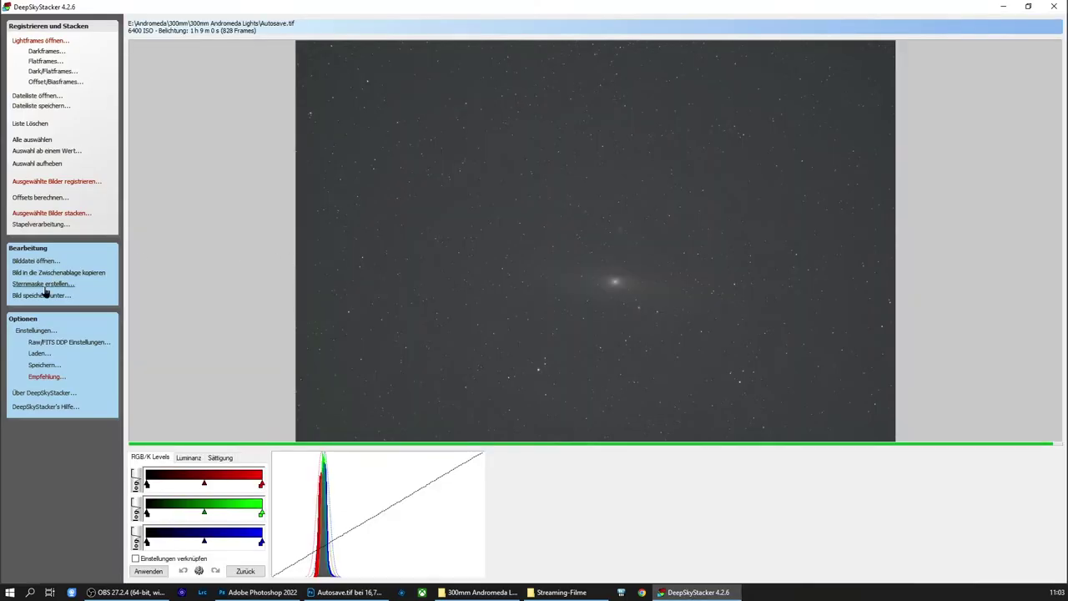
left_click(40, 296)
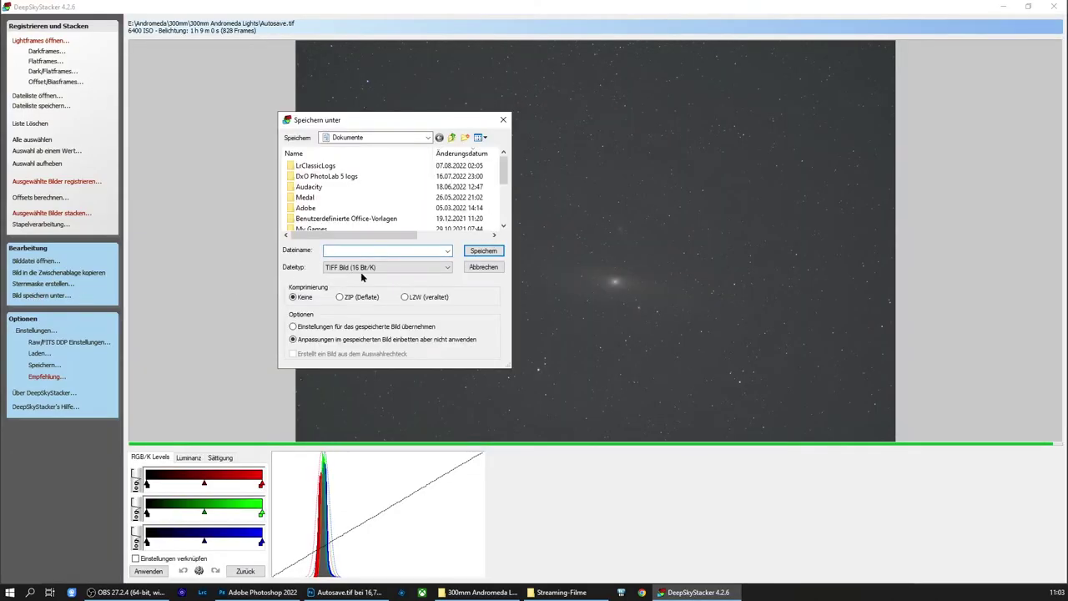
left_click(482, 266)
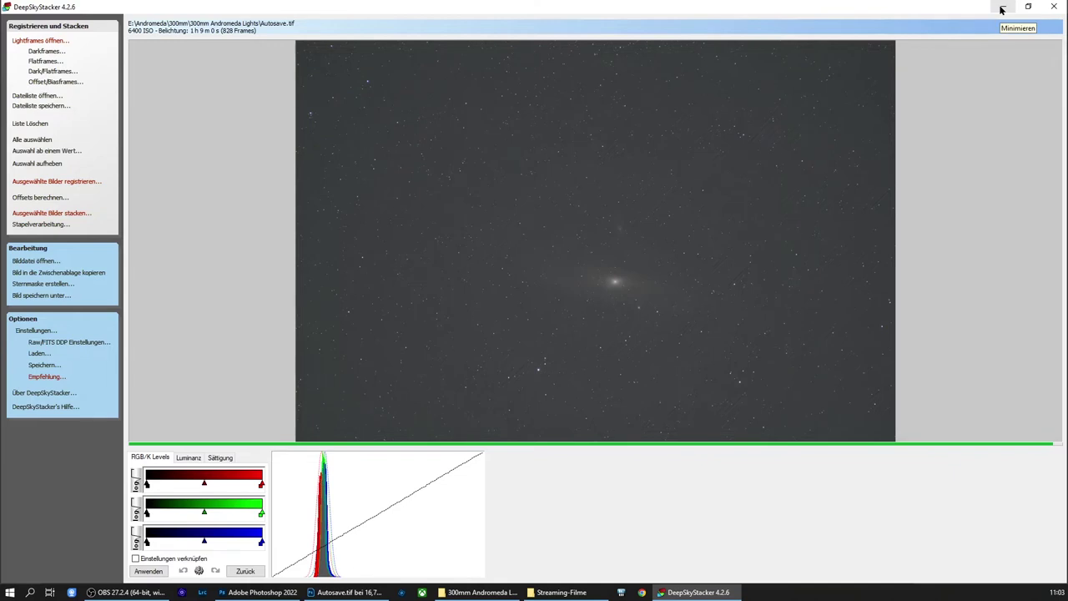
left_click(1002, 9)
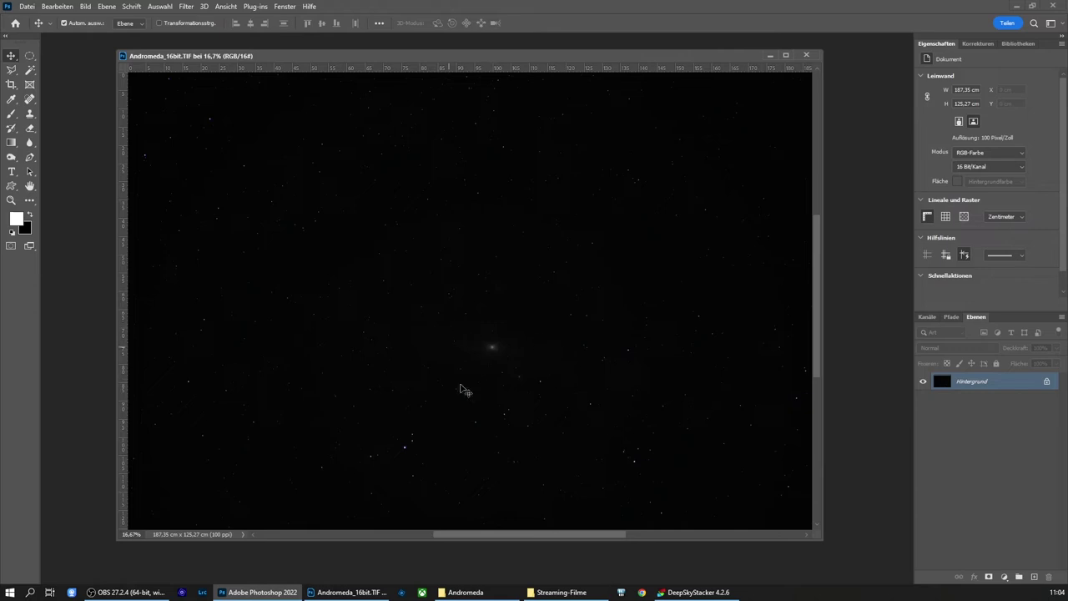
Bring Photoshop to the front and move the Andromeda_16bit.TIF window further left
left_click(698, 594)
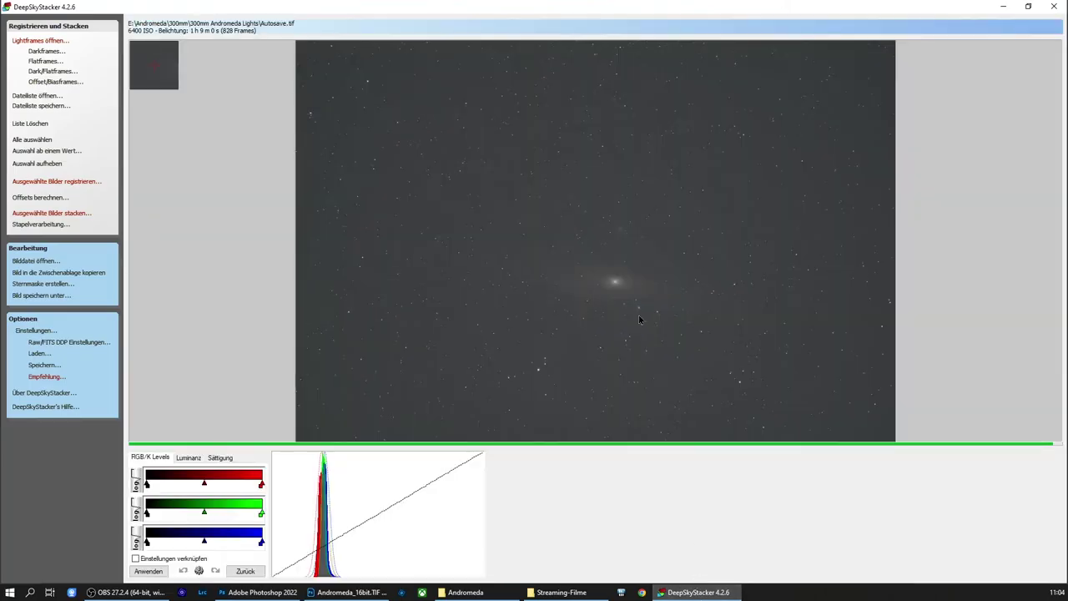
left_click(1002, 8)
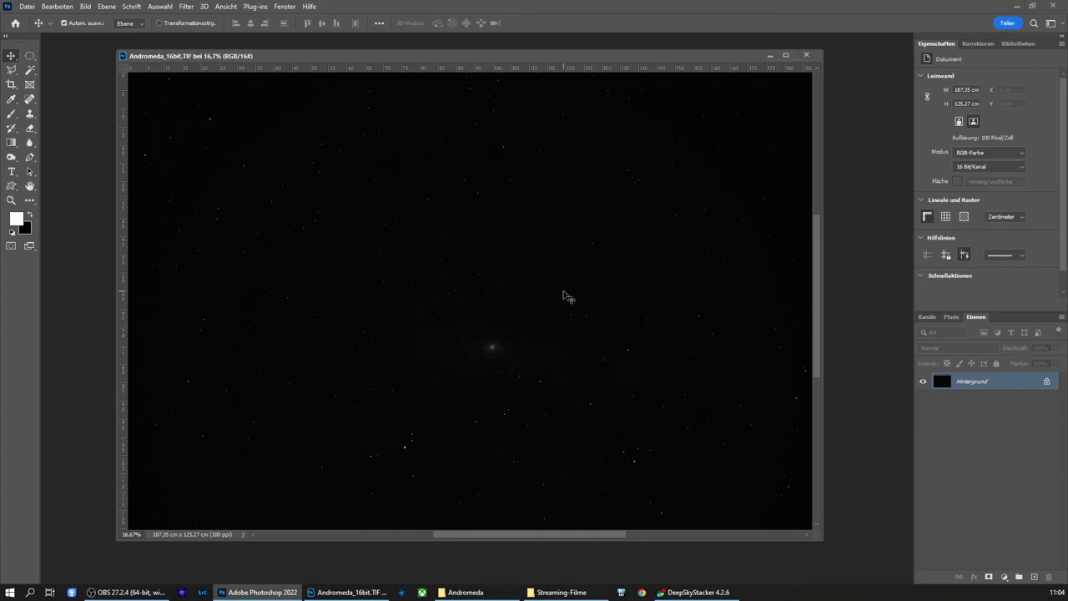
left_click_drag(591, 60, 527, 64)
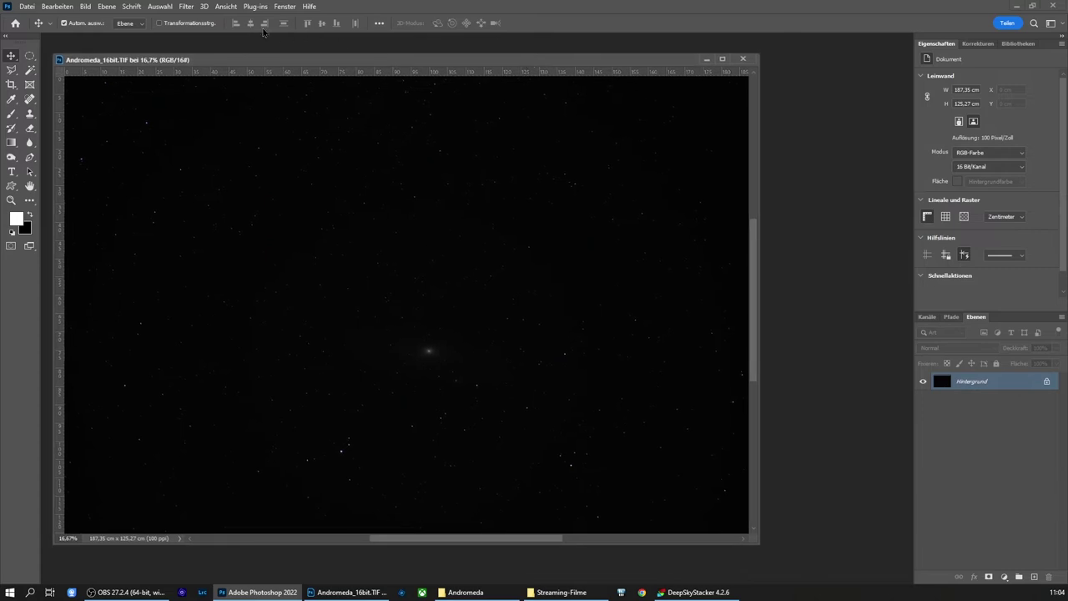
Dock an All Channels Histogram panel beside the layers and duplicate the Hintergrund layer
left_click(286, 7)
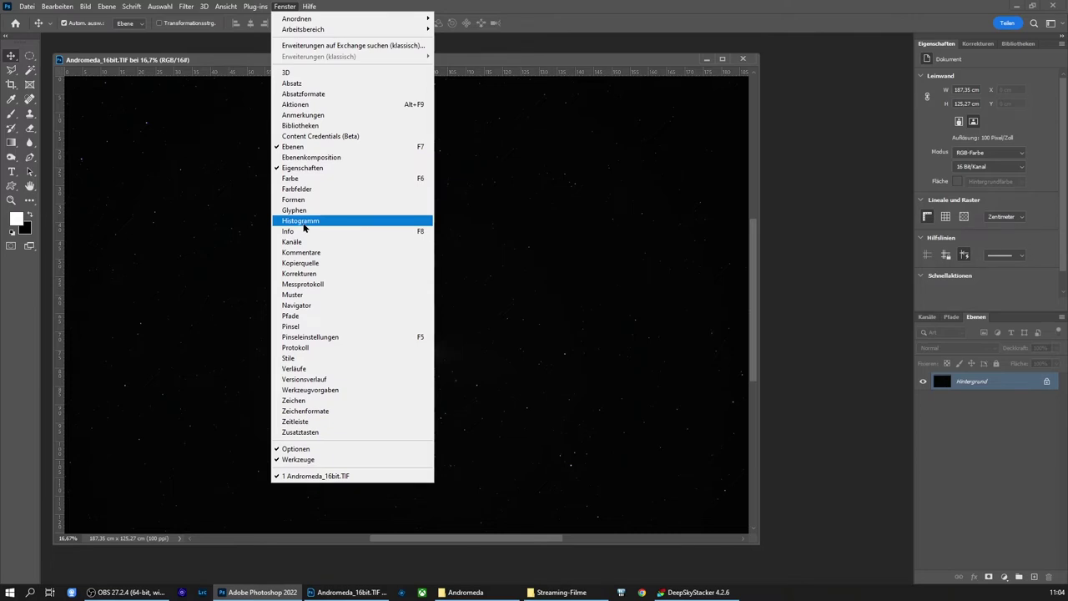
left_click(304, 222)
left_click_drag(787, 84, 834, 82)
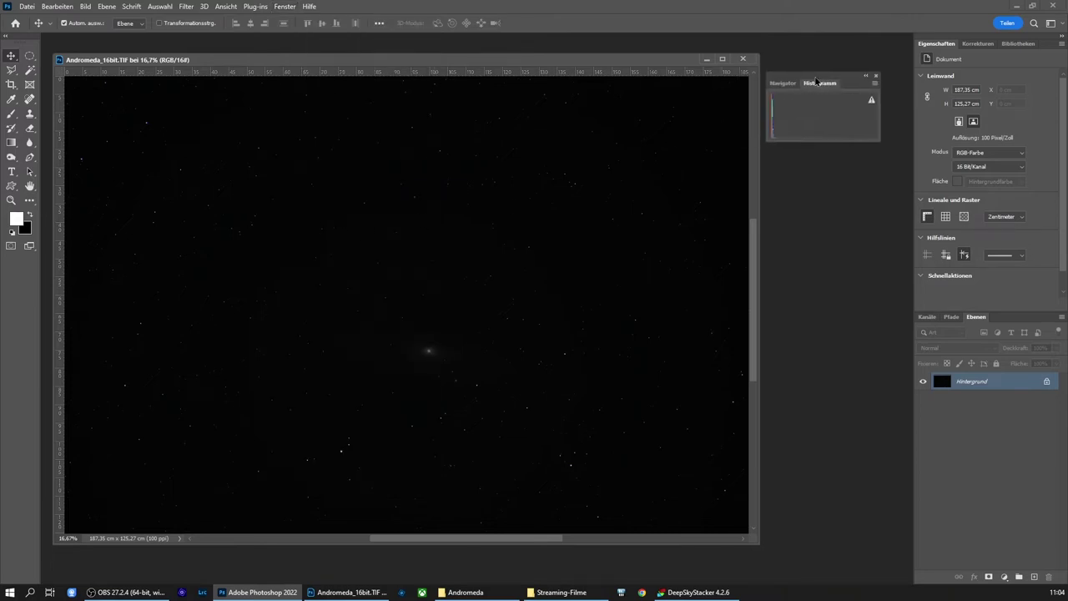
left_click(891, 87)
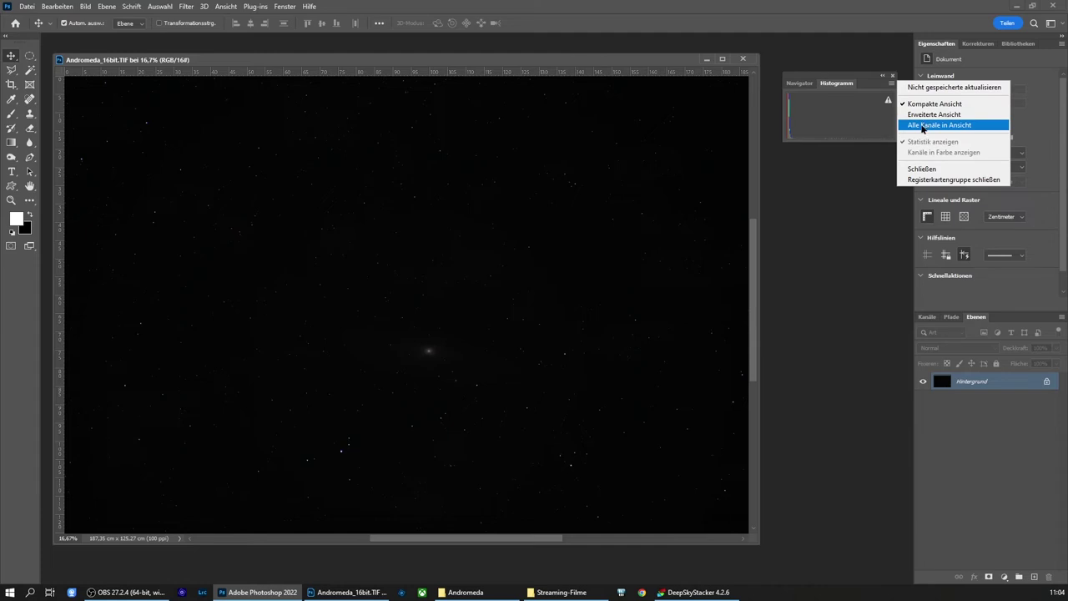
left_click(924, 125)
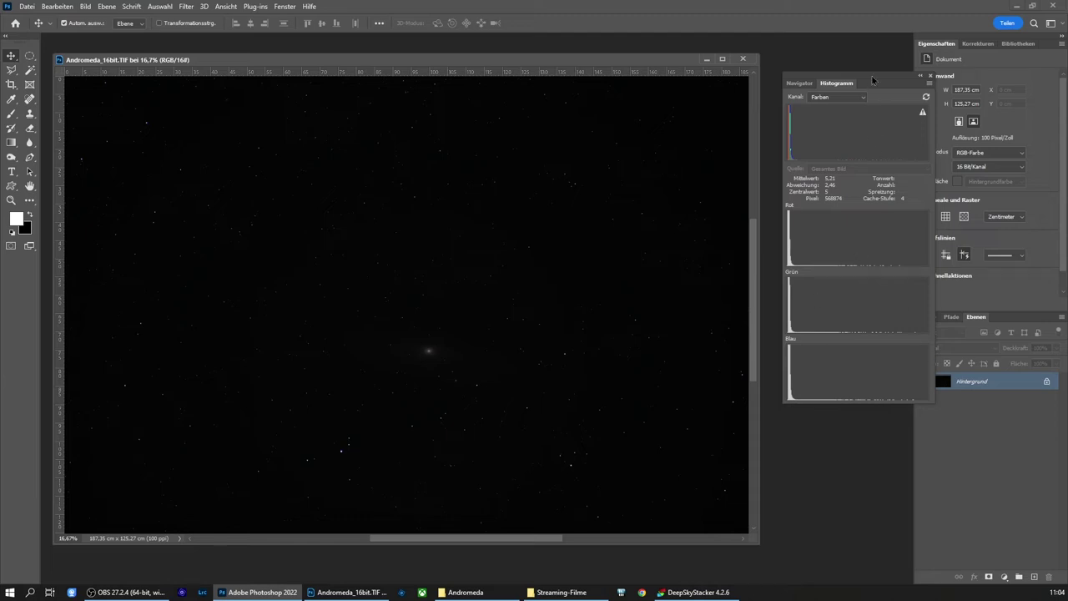
left_click_drag(873, 79, 916, 84)
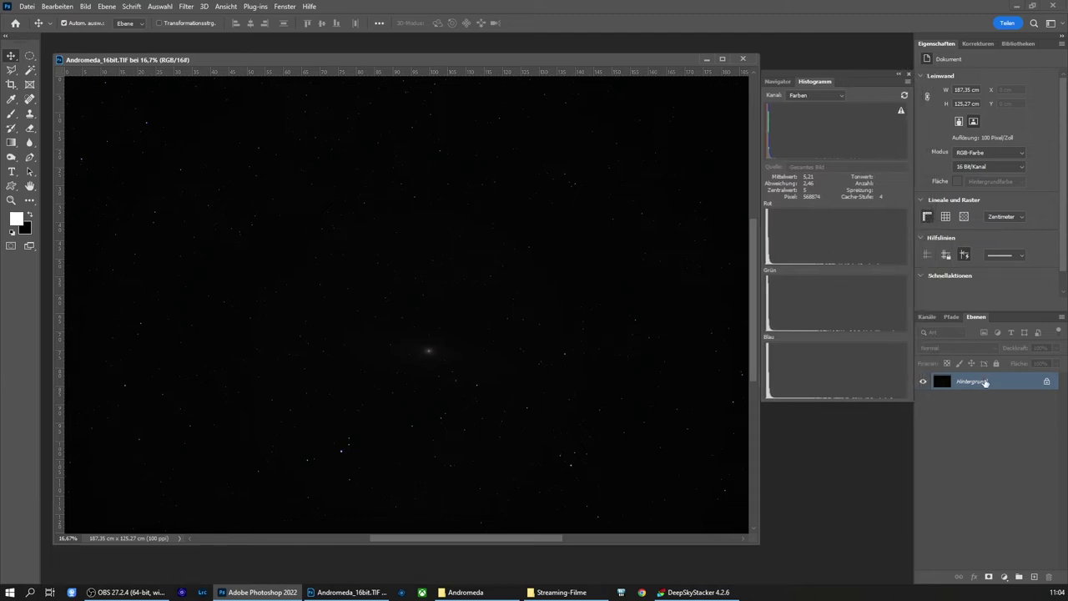
left_click_drag(986, 382, 1035, 577)
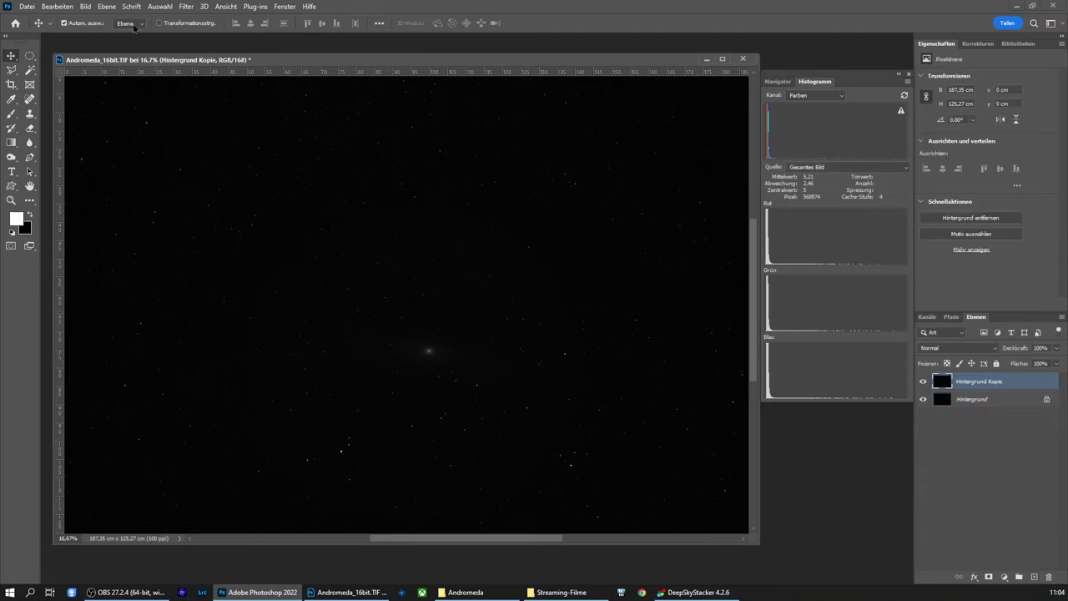
Apply Levels to Hintergrund Kopie with a midtone gamma of about 1,30
left_click(85, 6)
mouse_move(107, 35)
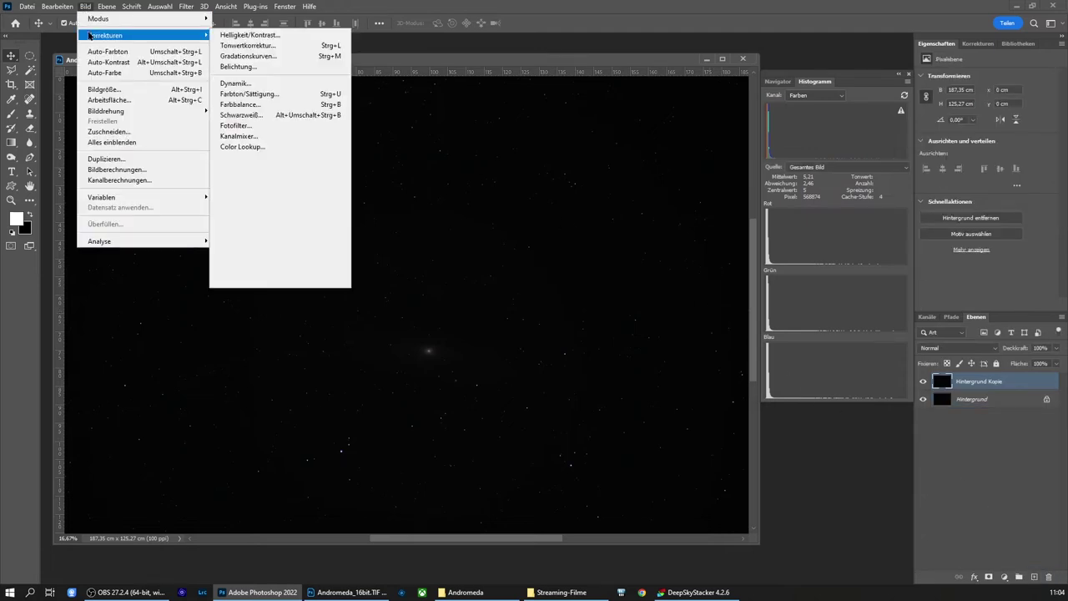
left_click(231, 46)
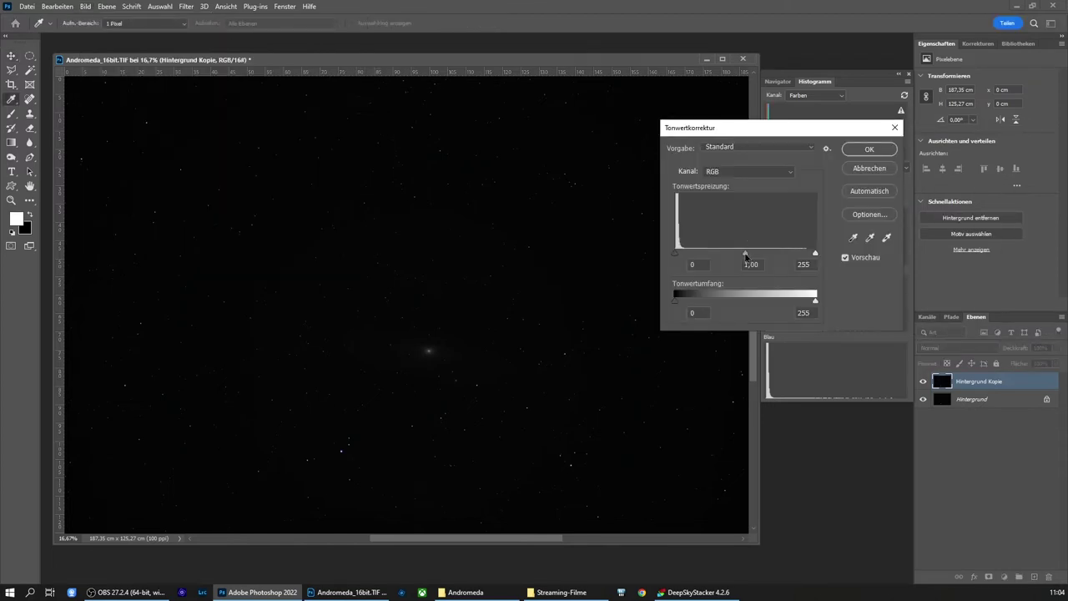
left_click_drag(746, 253, 698, 254)
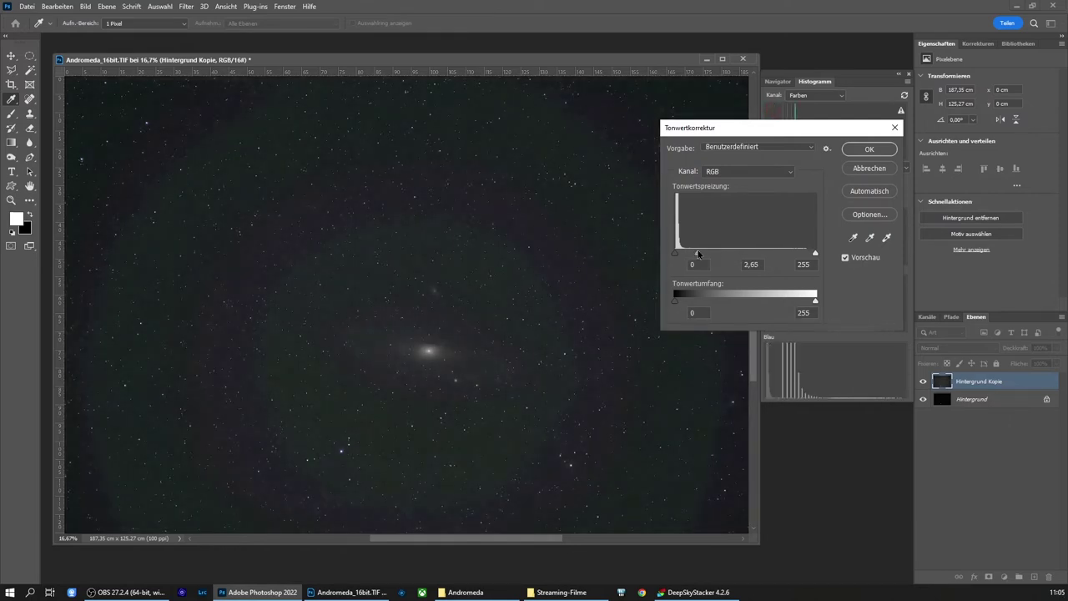
mouse_move(698, 254)
left_mouse_down()
mouse_move(729, 250)
mouse_move(687, 251)
left_mouse_up()
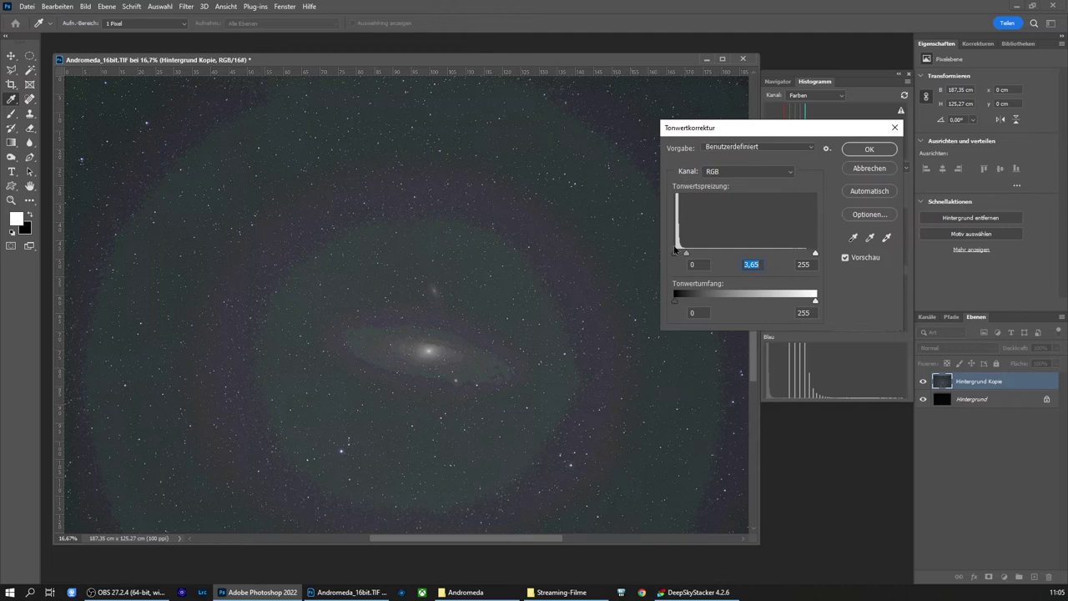
left_click_drag(686, 253, 732, 254)
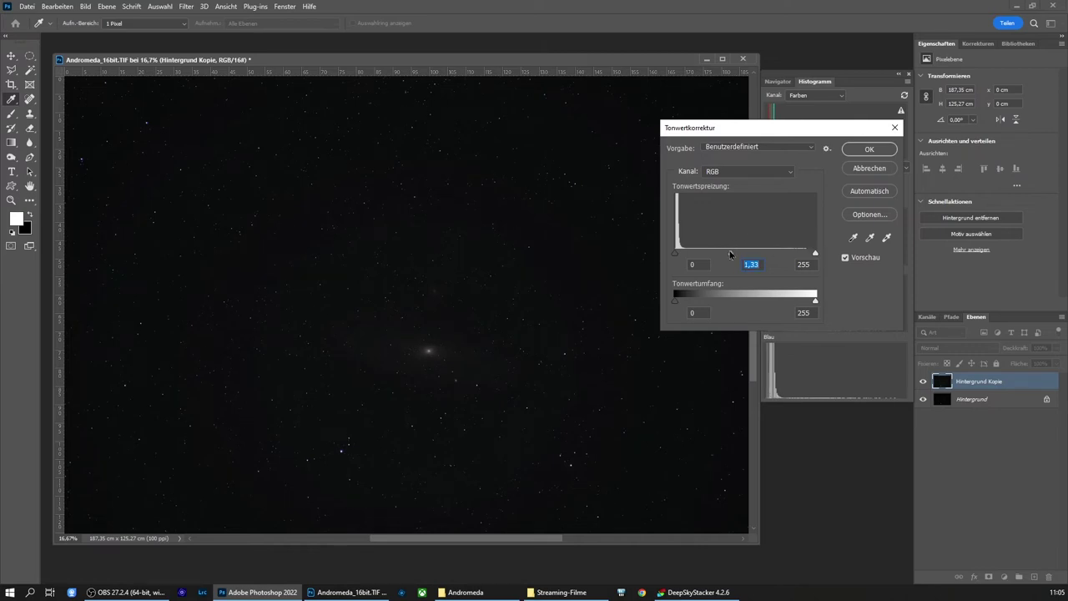
left_click(731, 255)
left_click_drag(732, 255, 733, 255)
left_click(868, 149)
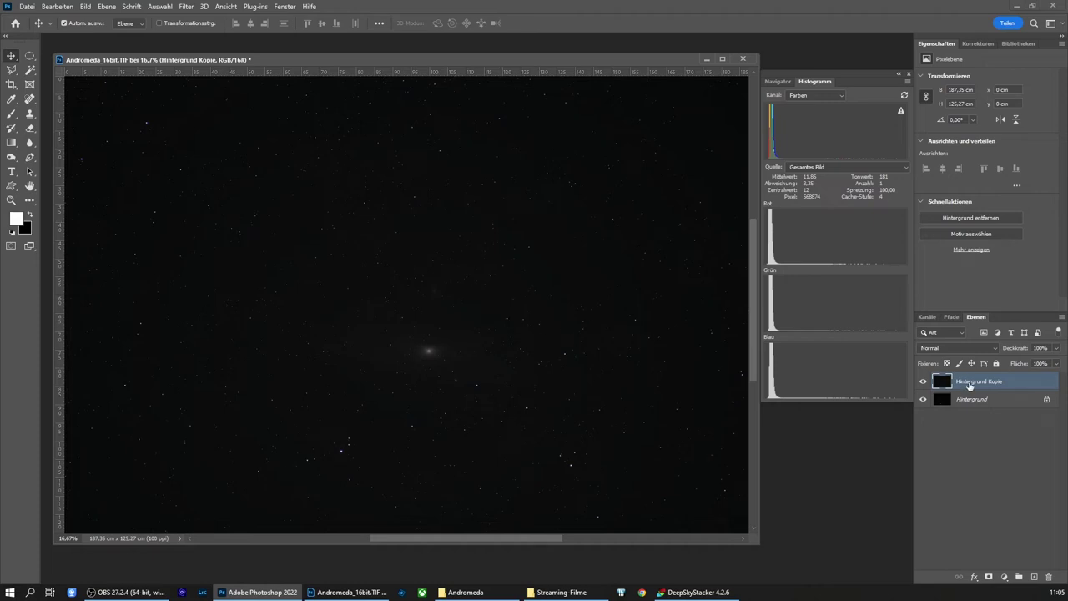
Rename the Hintergrund Kopie layer to '1. Stretch'
double_click(969, 384)
key("BackSpace")
type("1. Stretch")
key("Return")
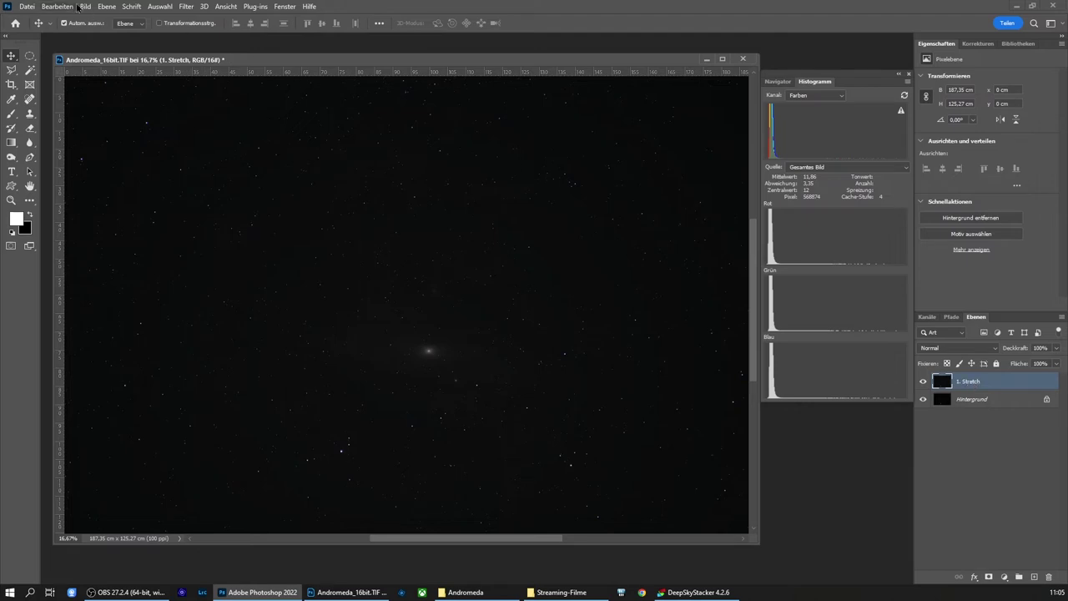
Apply a second Levels stretch with a midtone gamma of about 1,10
left_click(83, 7)
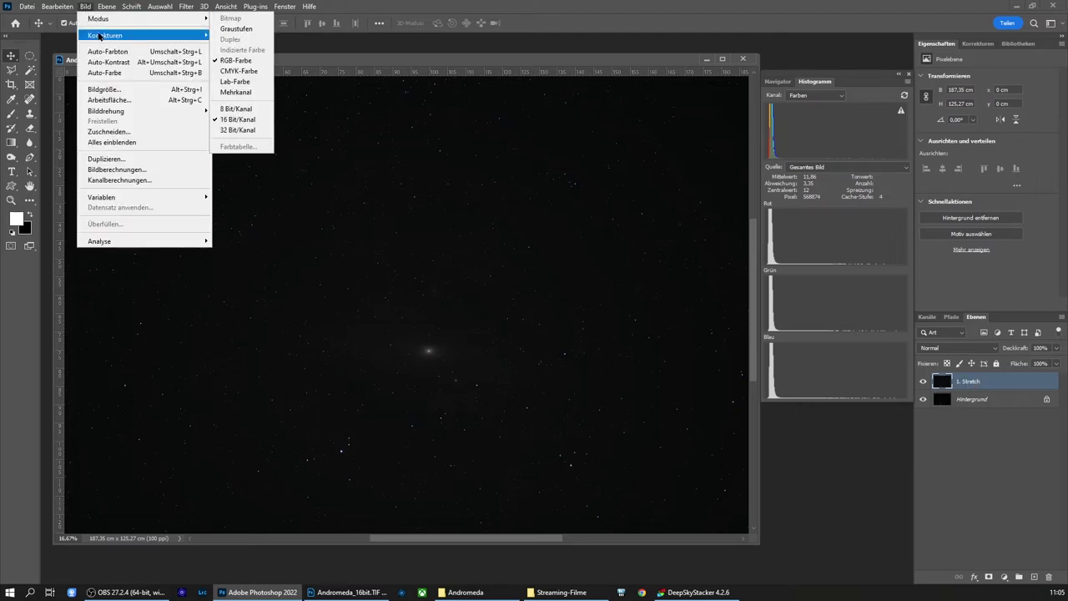
mouse_move(105, 35)
left_click(224, 45)
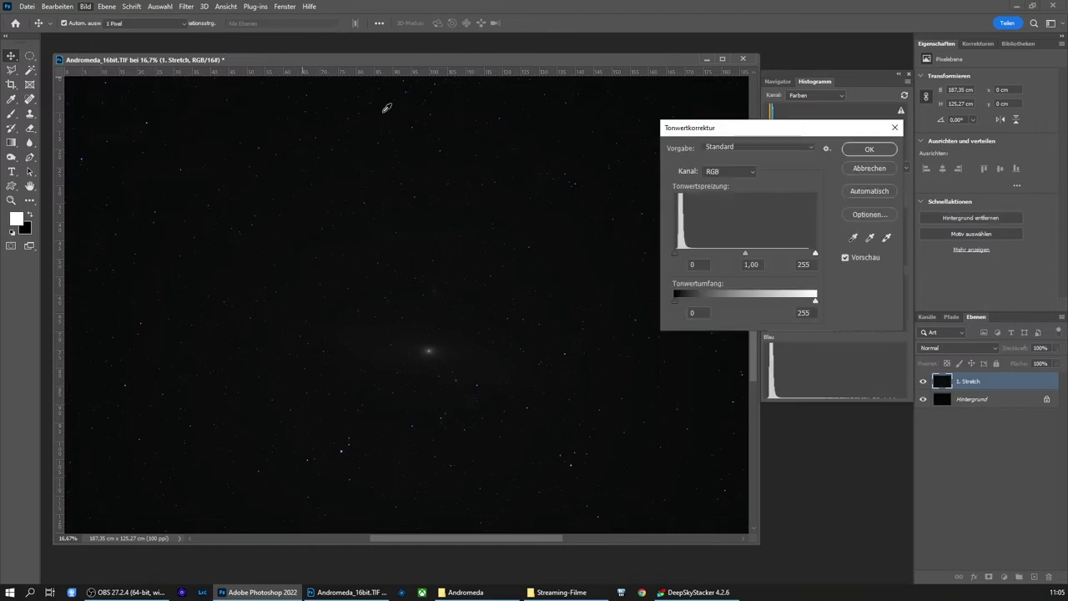
left_click_drag(746, 254, 740, 255)
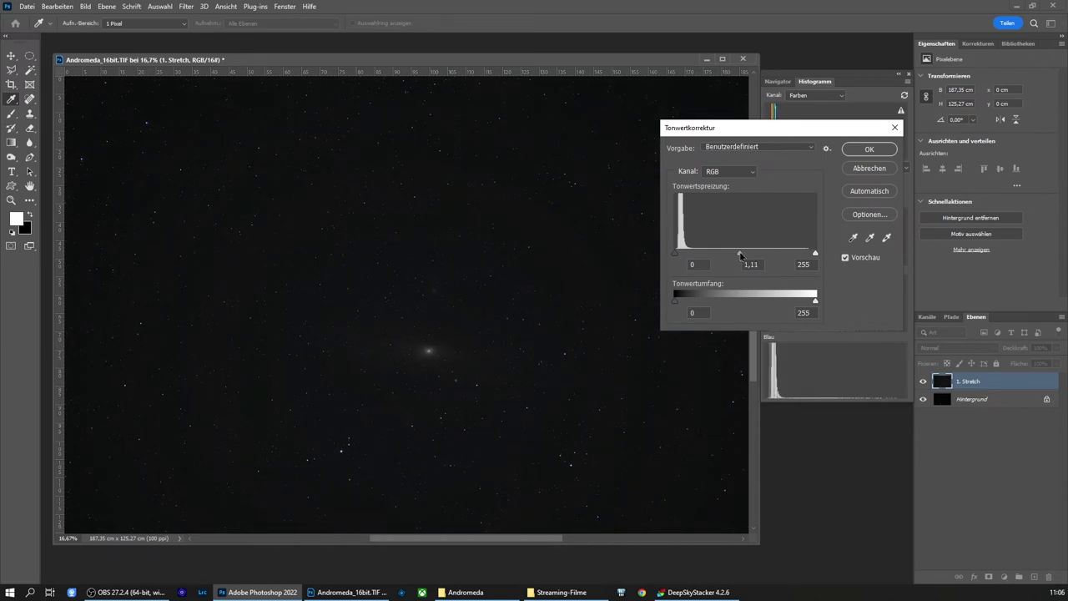
left_click(741, 255)
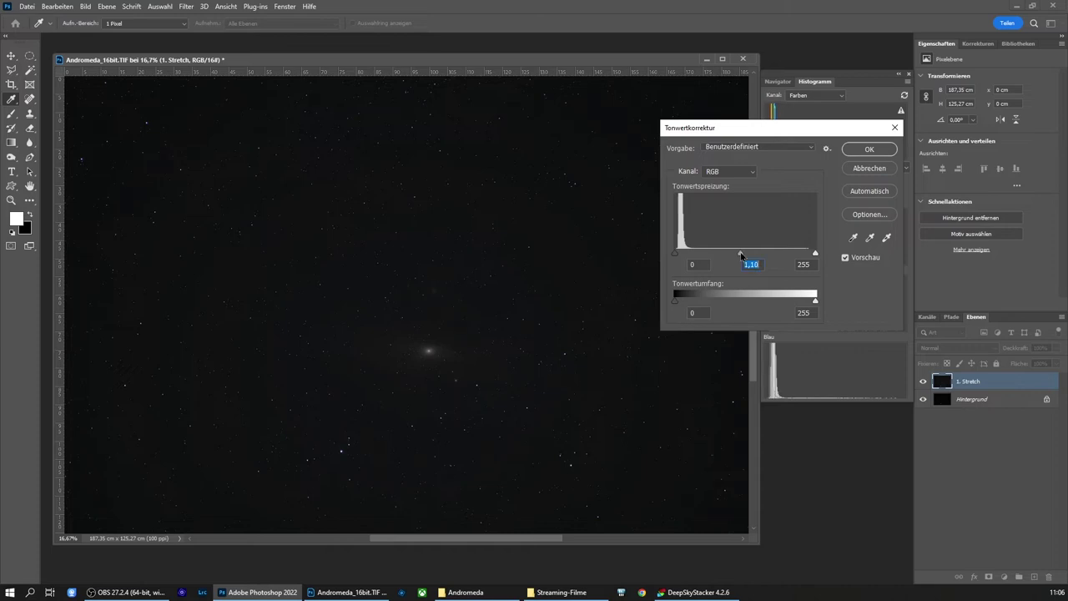
left_click(870, 149)
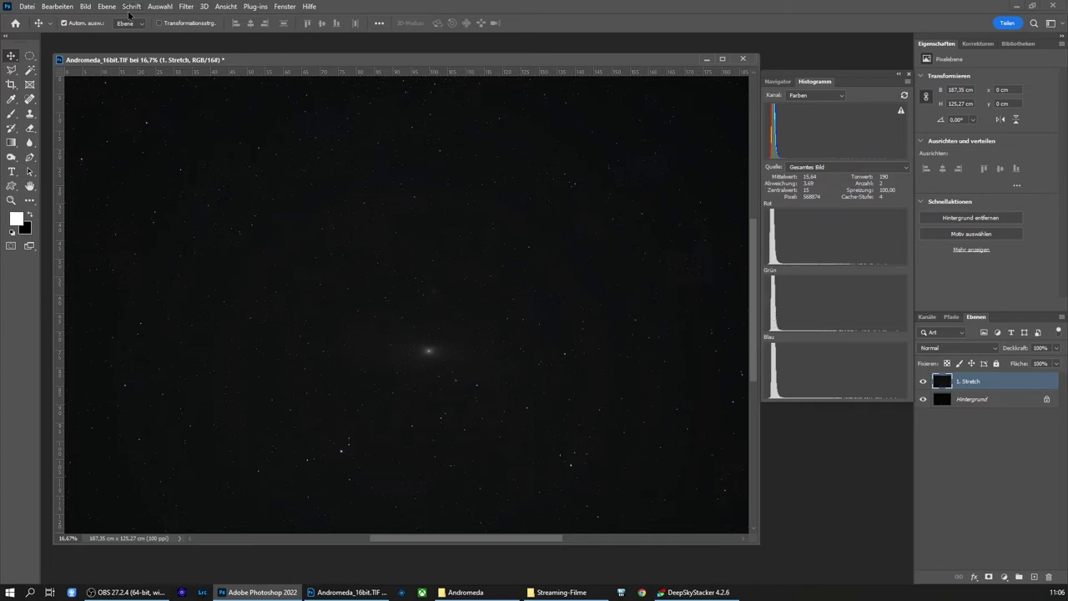
Apply a Levels adjustment to the 1. Stretch layer with an RGB midtone of 1,15
left_click(85, 8)
mouse_move(105, 35)
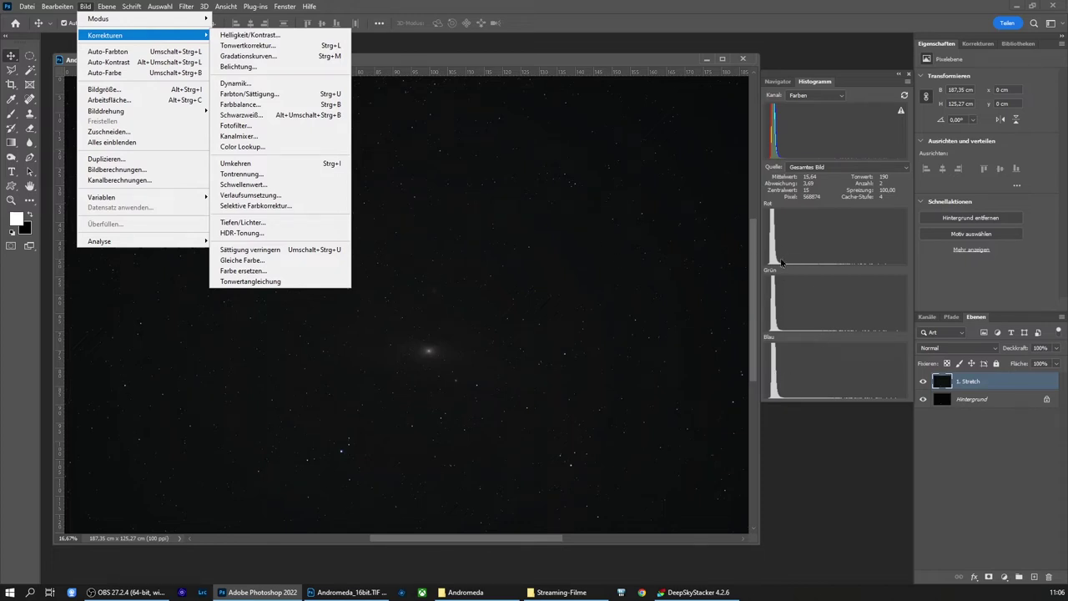
left_click(290, 46)
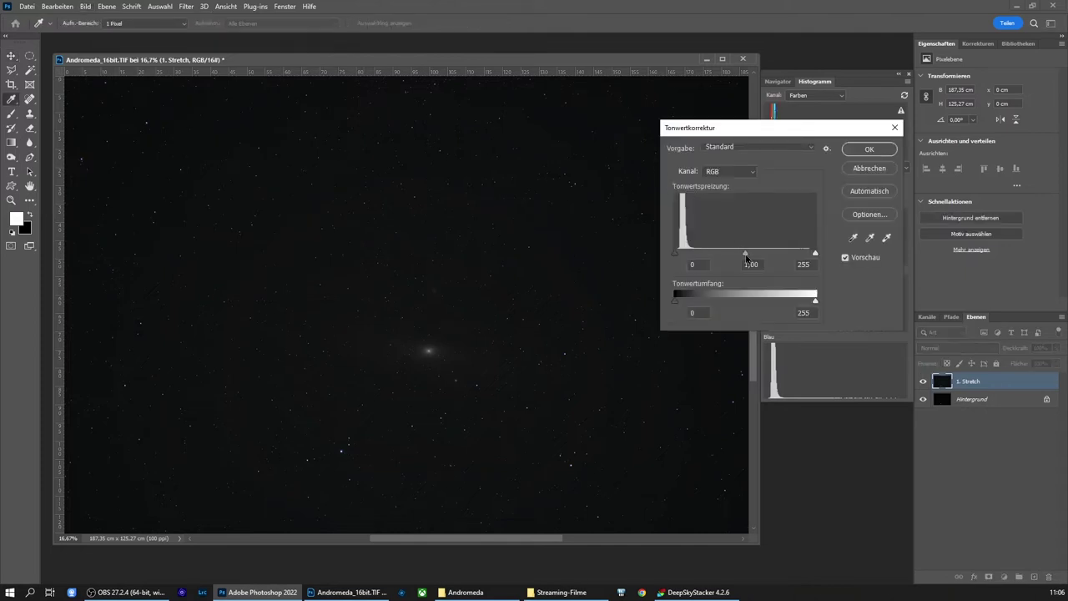
left_click_drag(745, 255, 740, 254)
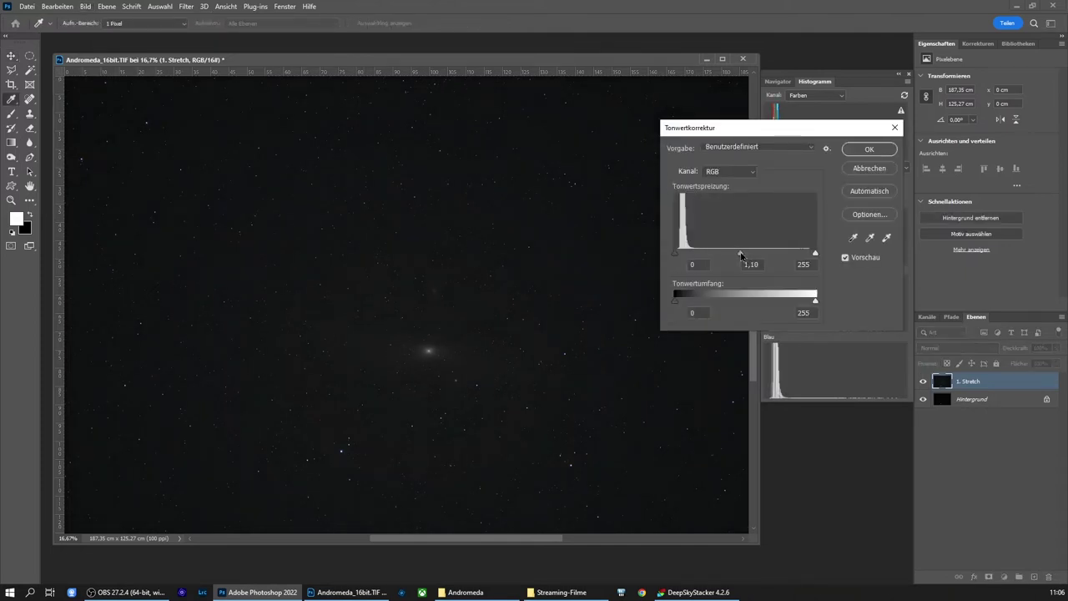
left_click_drag(741, 254, 737, 255)
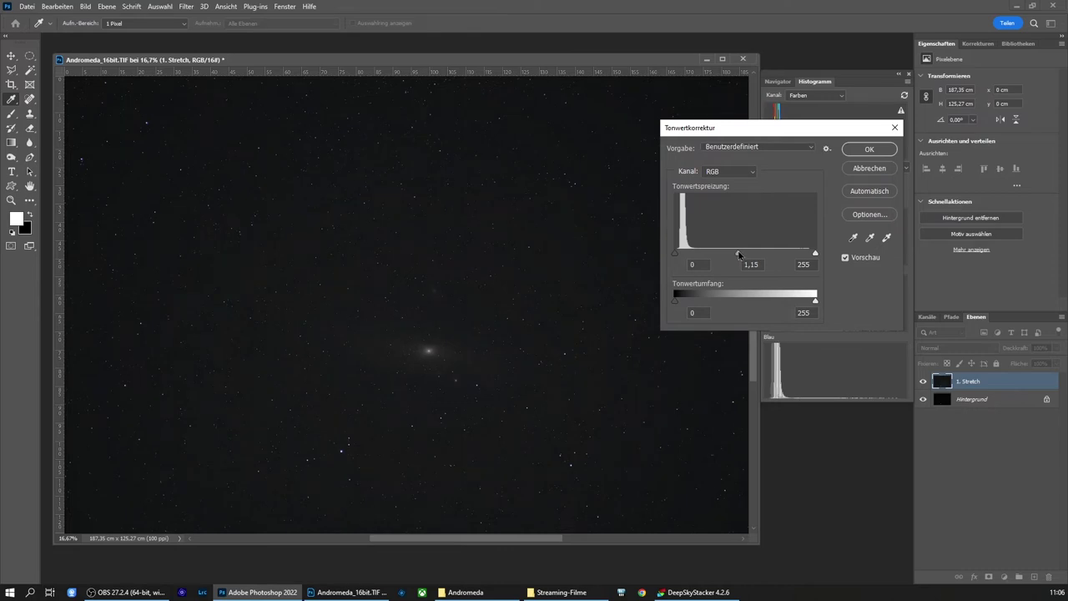
left_click_drag(739, 254, 737, 255)
left_click(738, 254)
left_click_drag(737, 254, 739, 255)
left_click(869, 149)
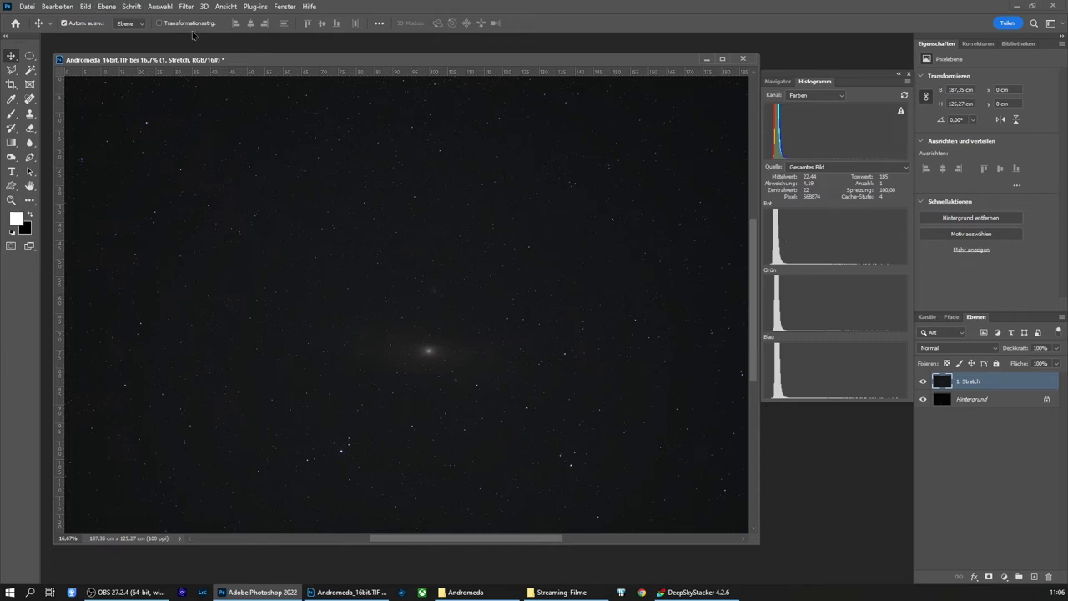
Reopen Levels on 1. Stretch, reposition the dialog and switch the channel to Green
left_click(88, 9)
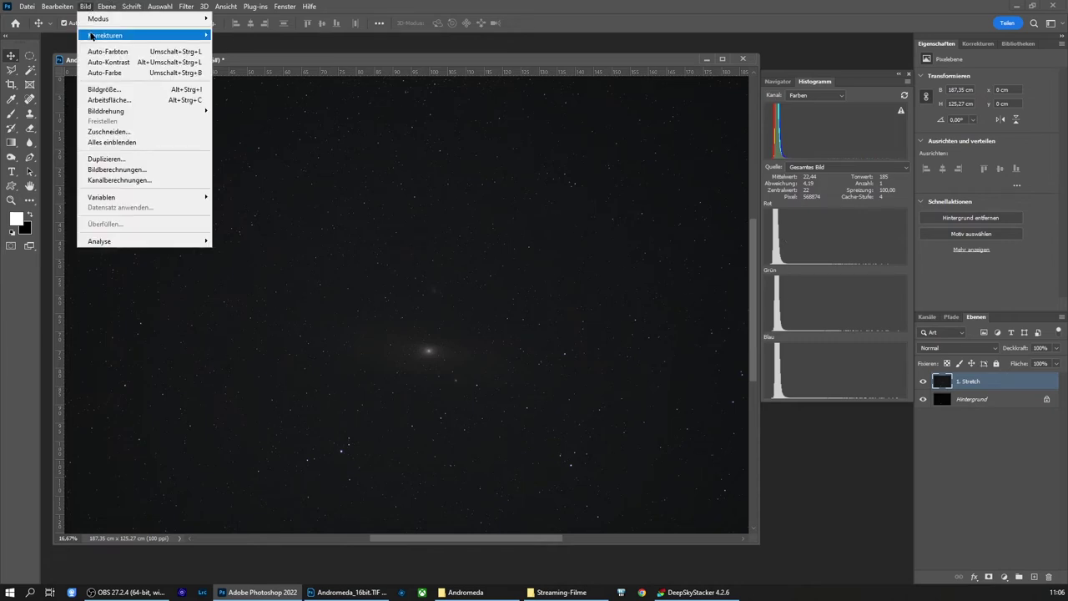
left_click(288, 45)
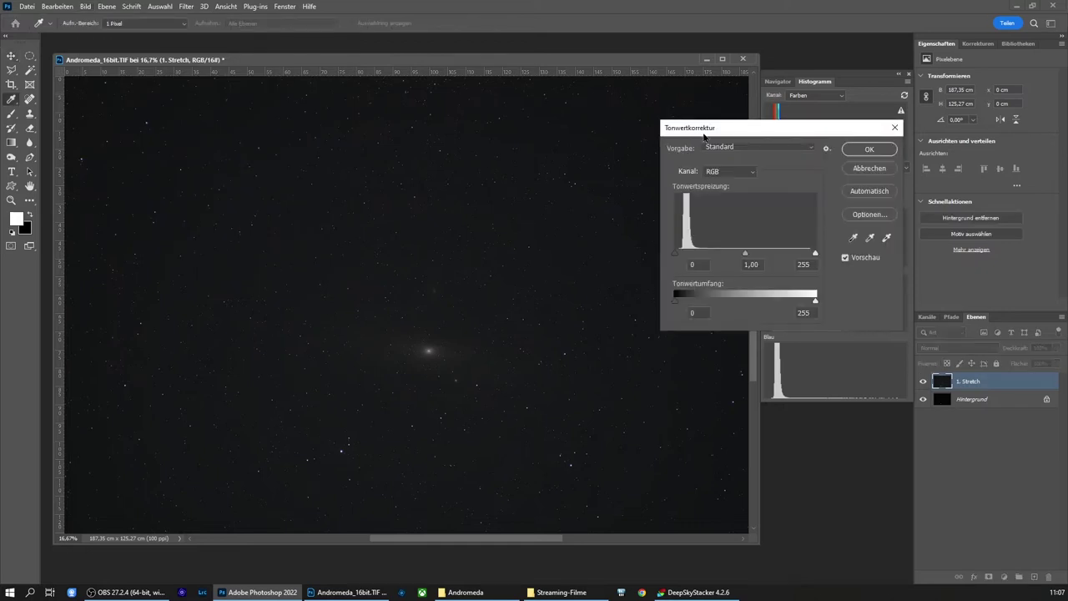
left_click_drag(692, 131, 533, 113)
left_click_drag(542, 114, 542, 115)
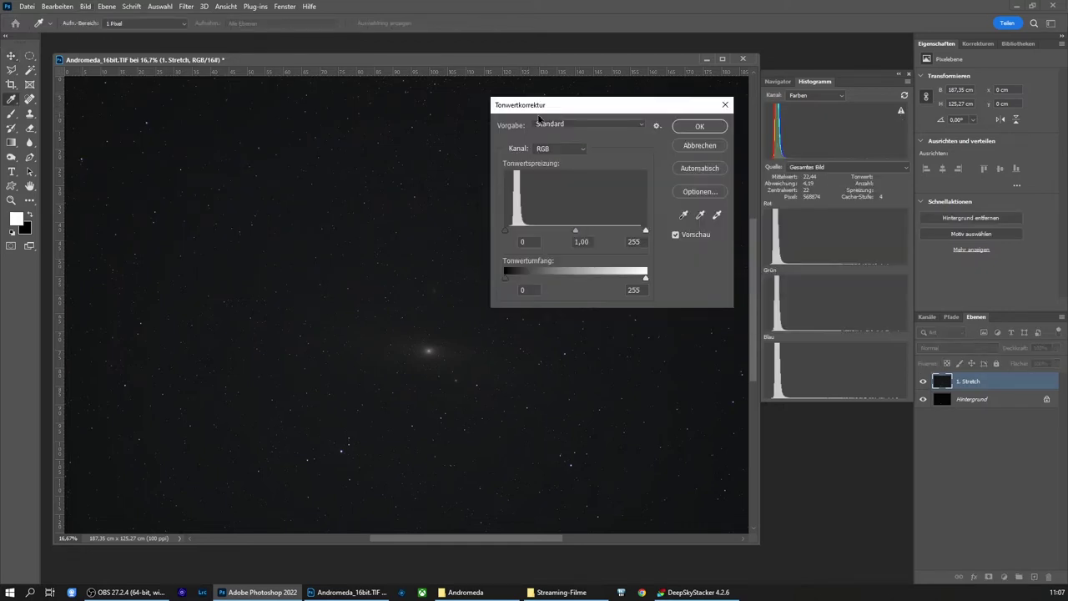
left_click(572, 150)
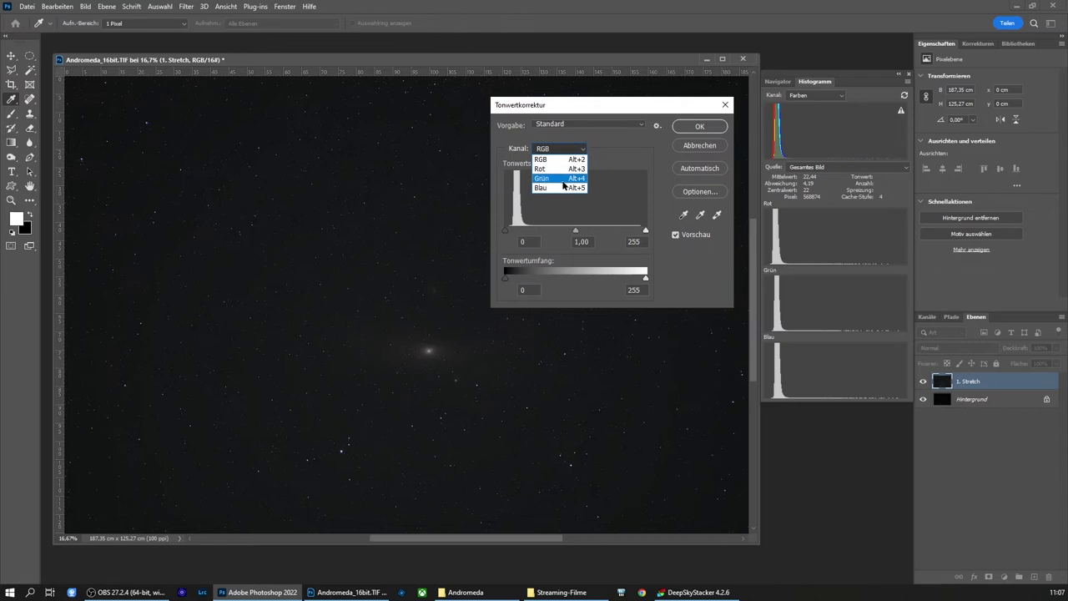
left_click(552, 178)
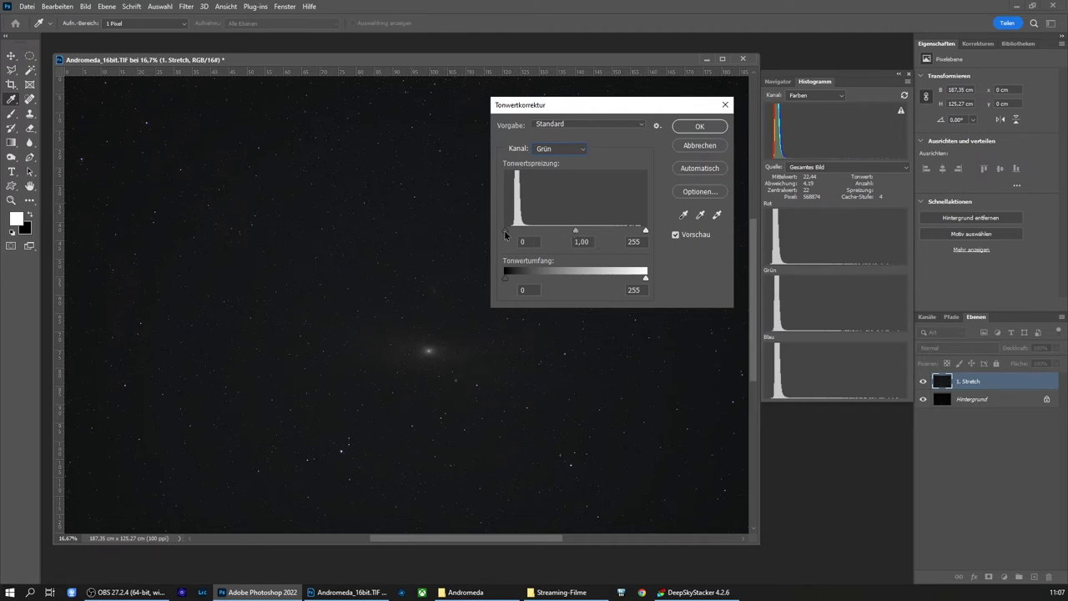
Try Green black points of 7 to 12 and midtones of 1,14 to 1,50
left_click_drag(505, 230, 511, 234)
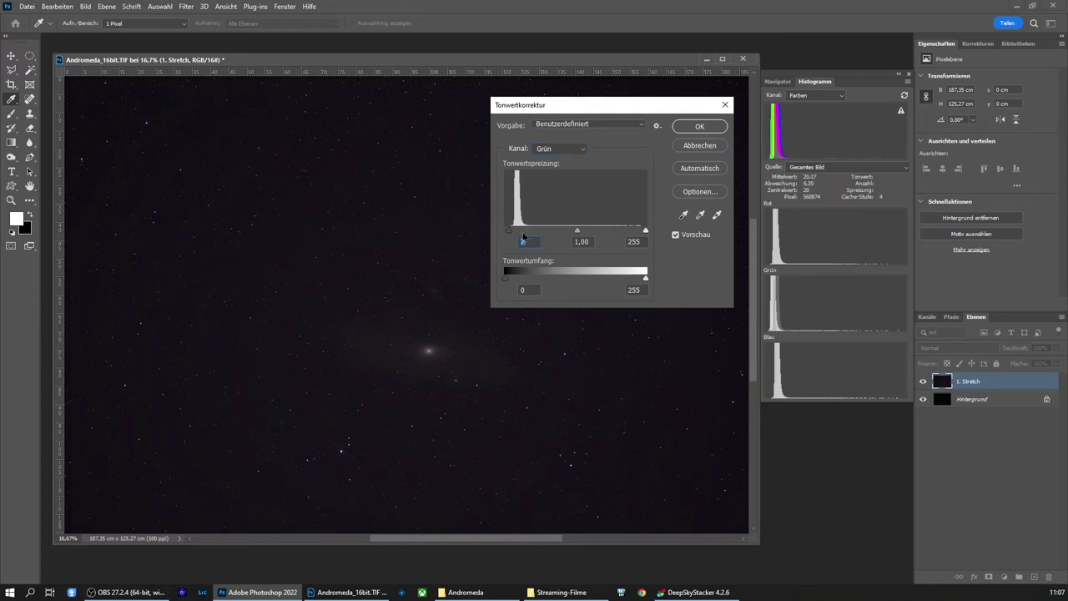
left_click_drag(578, 235, 572, 233)
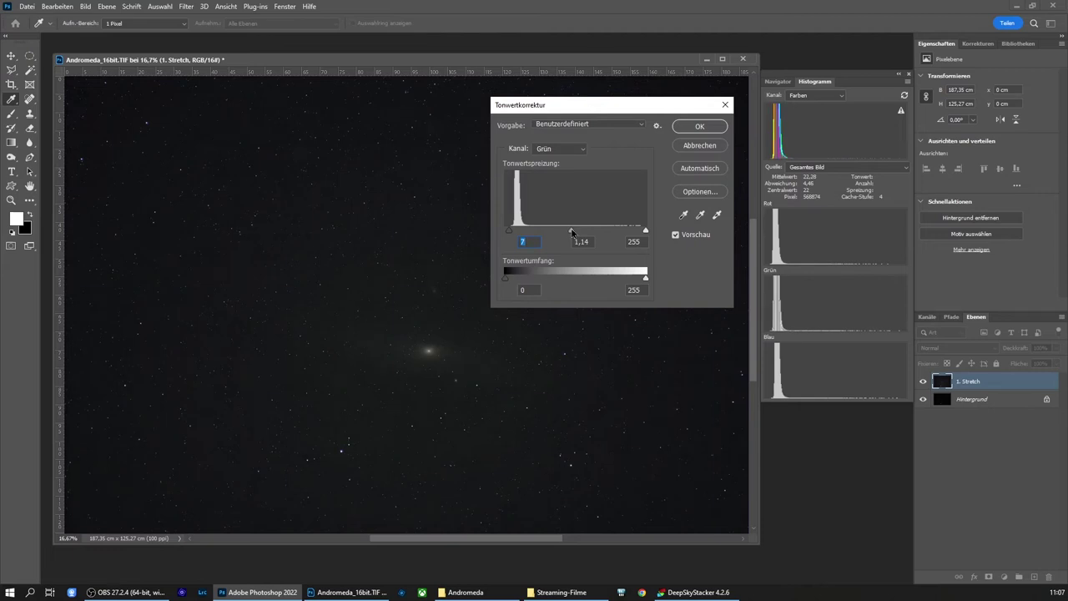
left_click(572, 232)
key("Up")
key("Up")
key("Up")
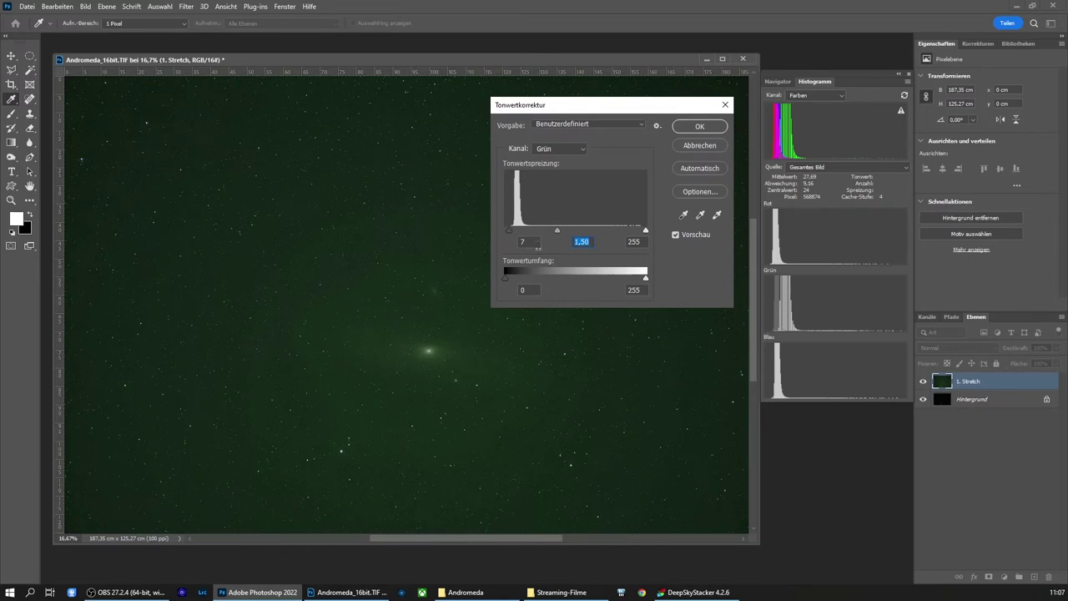
left_click_drag(509, 231, 513, 232)
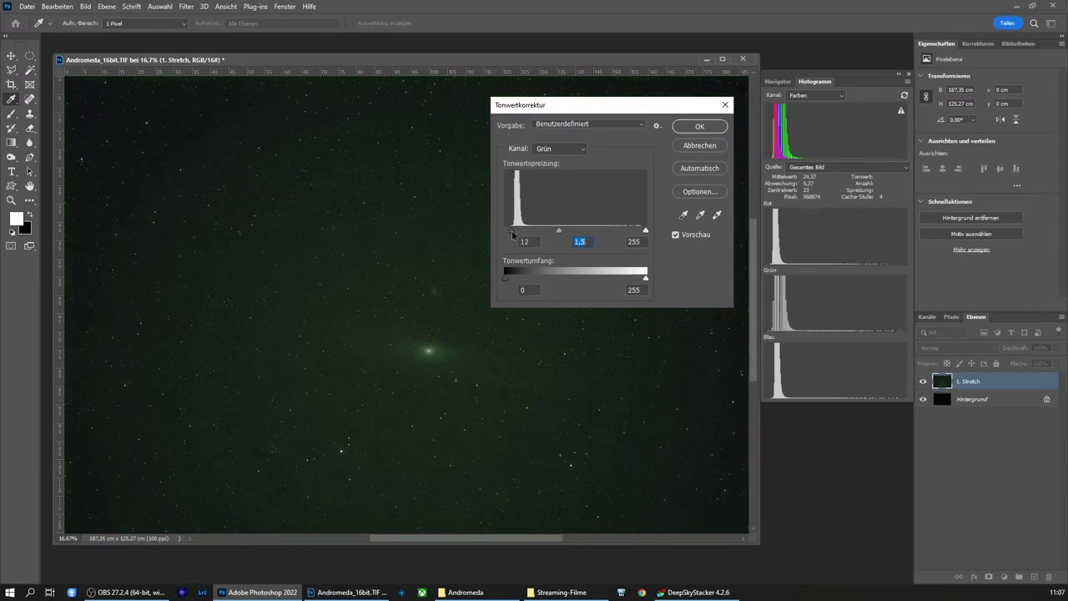
left_click(512, 232)
left_click_drag(512, 230, 569, 230)
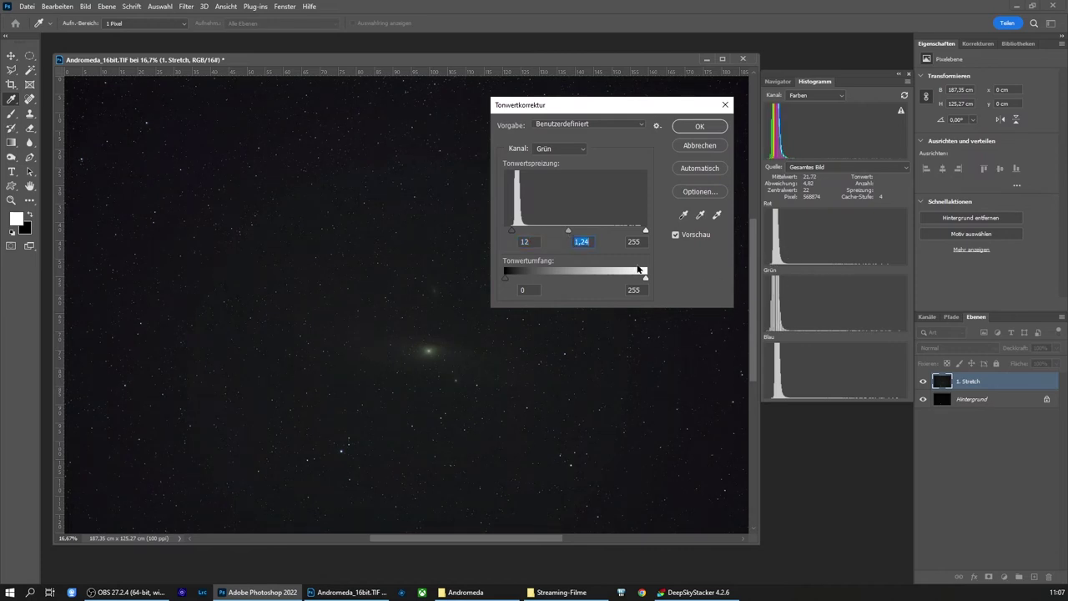
Settle the Green channel at black point 8 and midtone about 1,16
left_click_drag(512, 230, 511, 230)
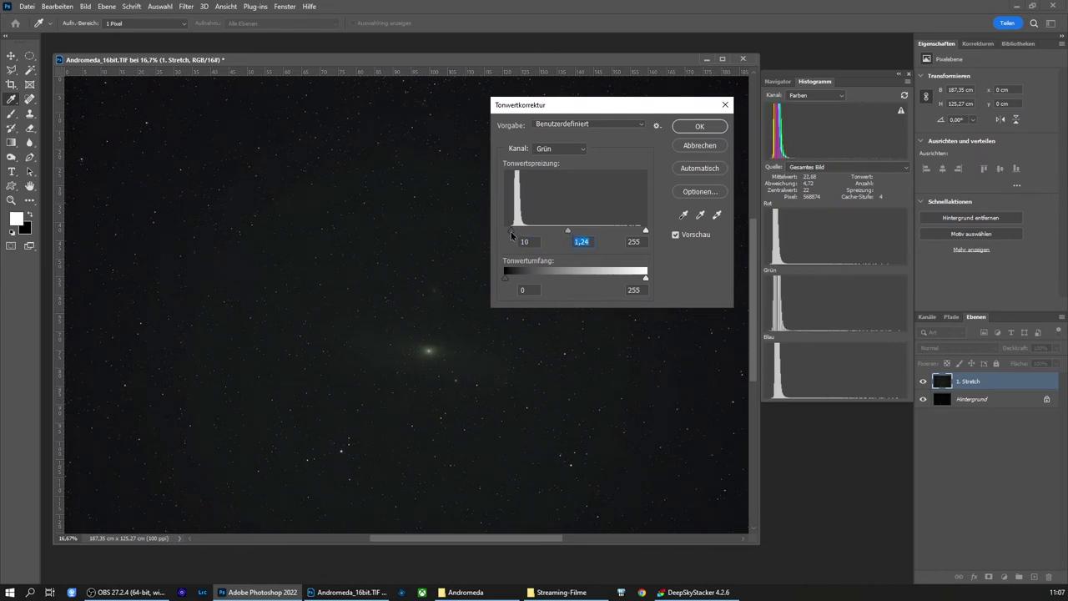
left_click(511, 231)
left_click_drag(571, 235, 571, 236)
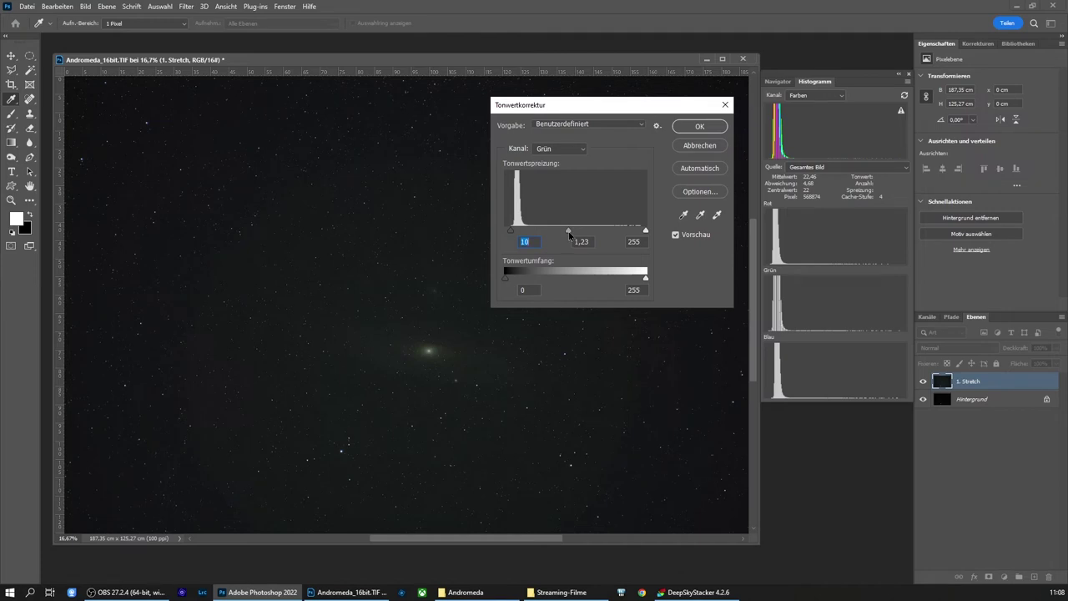
left_click_drag(570, 234, 572, 237)
left_click(572, 235)
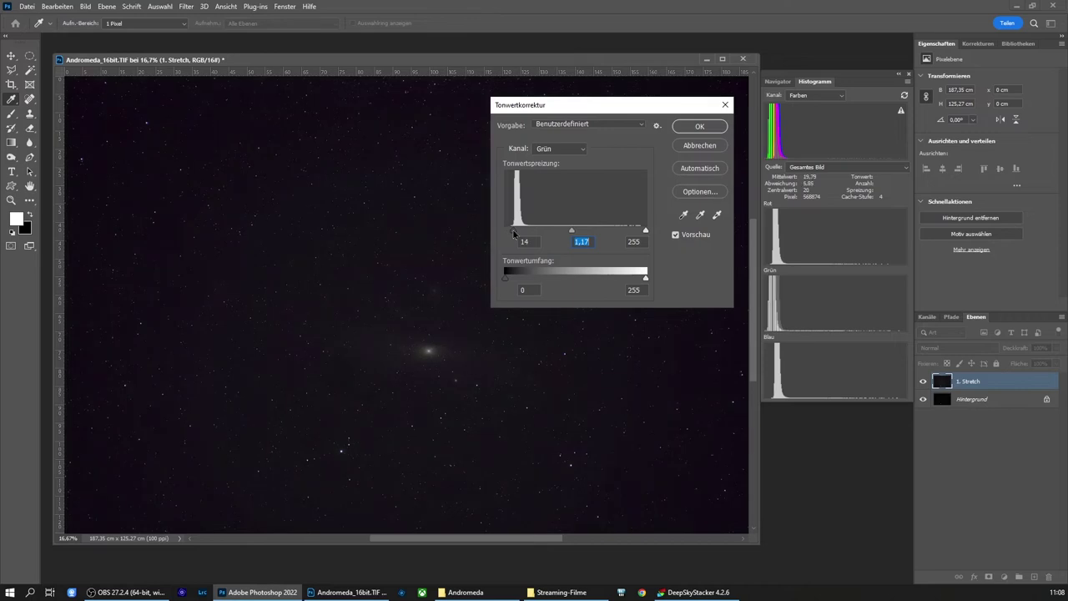
left_click_drag(512, 233, 511, 233)
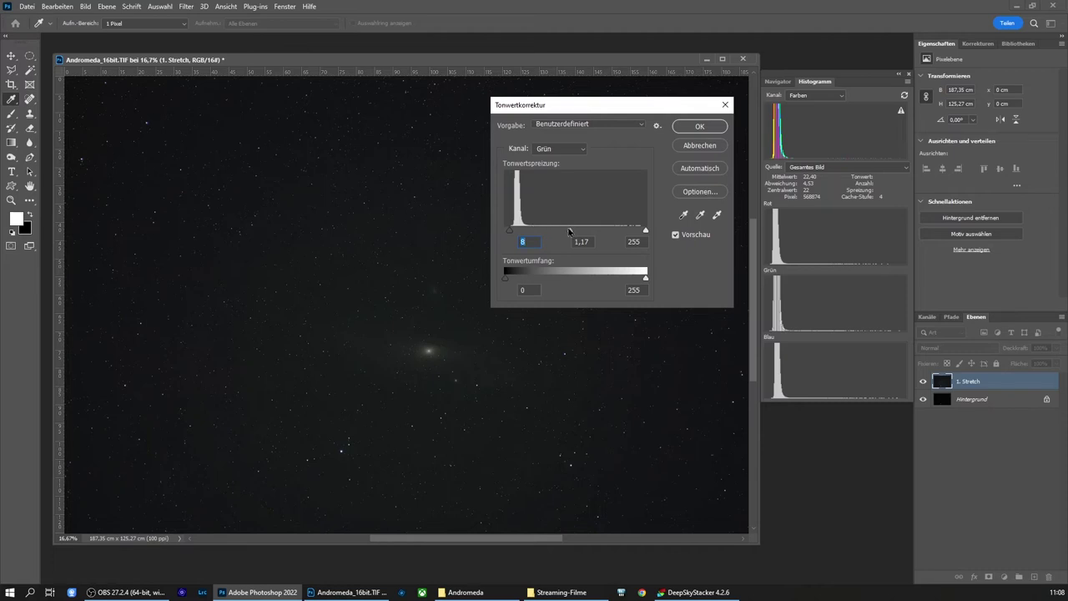
left_click_drag(571, 233, 572, 233)
Set the Blue channel to midtone 1,14 and black point 7, and apply the Levels
left_click(571, 232)
left_click(558, 151)
left_click(551, 192)
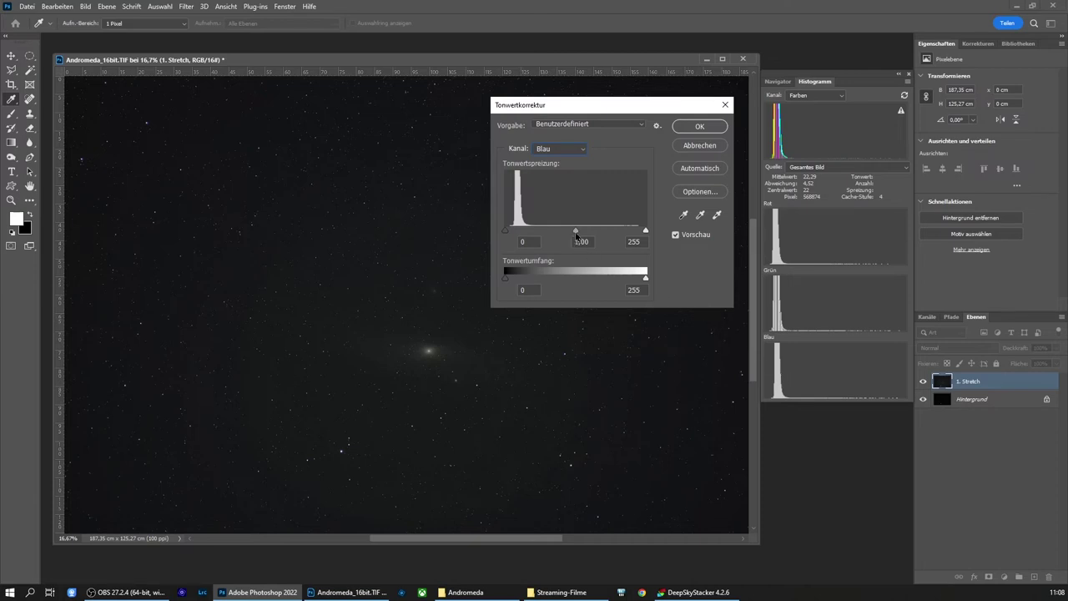
left_click_drag(575, 232, 570, 233)
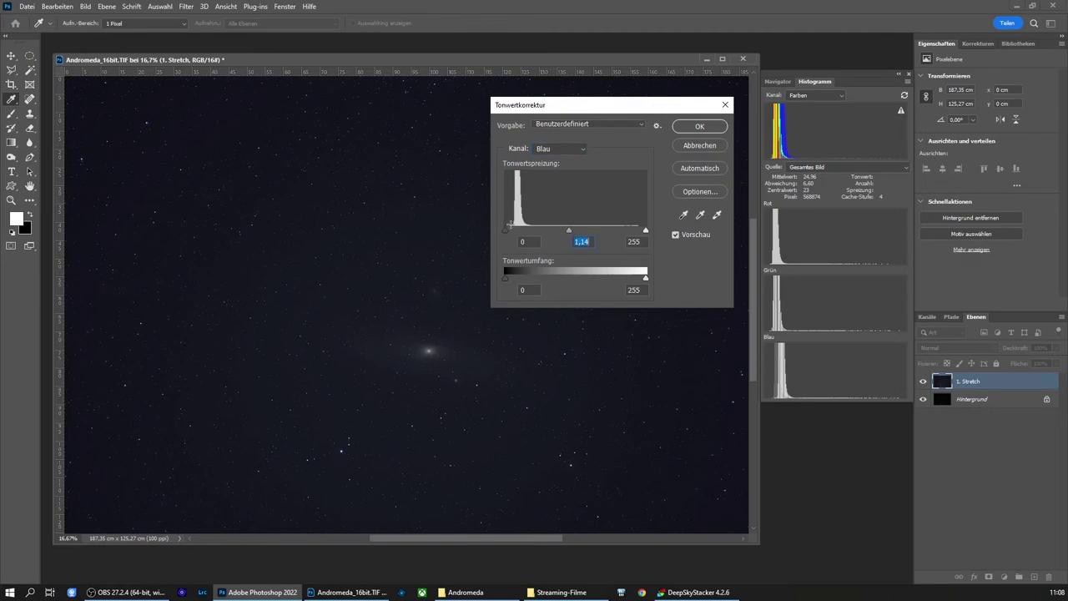
left_click_drag(505, 232, 510, 236)
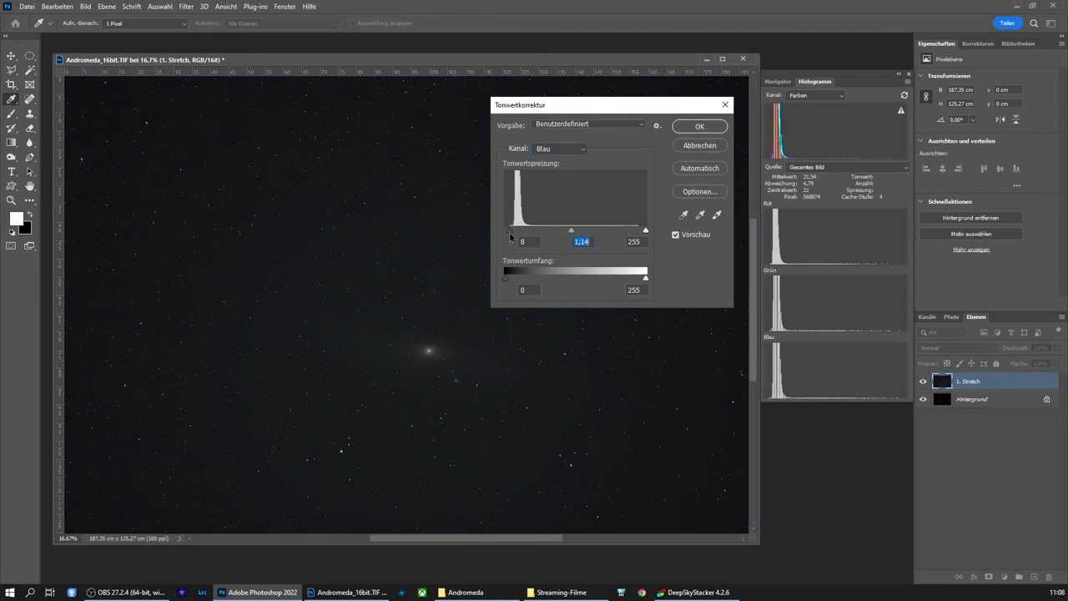
left_click_drag(511, 237, 509, 236)
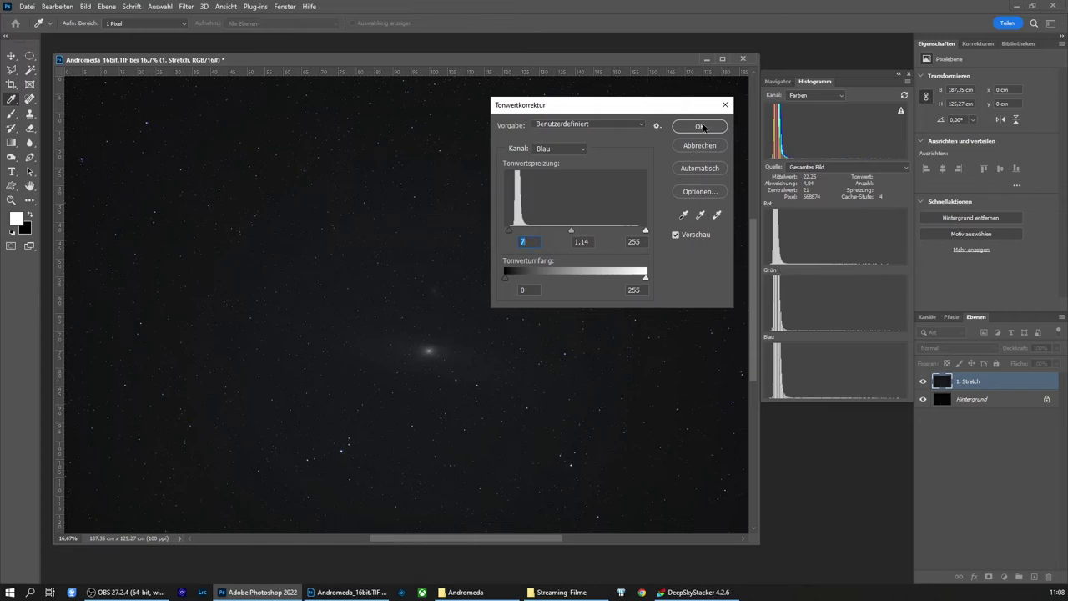
left_click(702, 127)
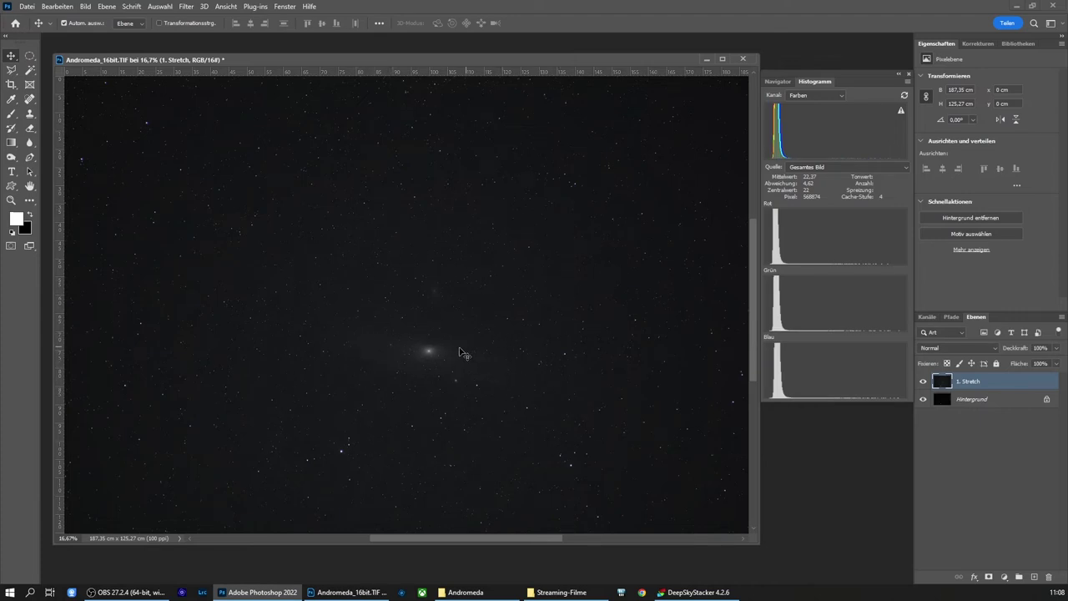
Toggle the 1. Stretch layer's visibility to compare before and after
left_click(924, 381)
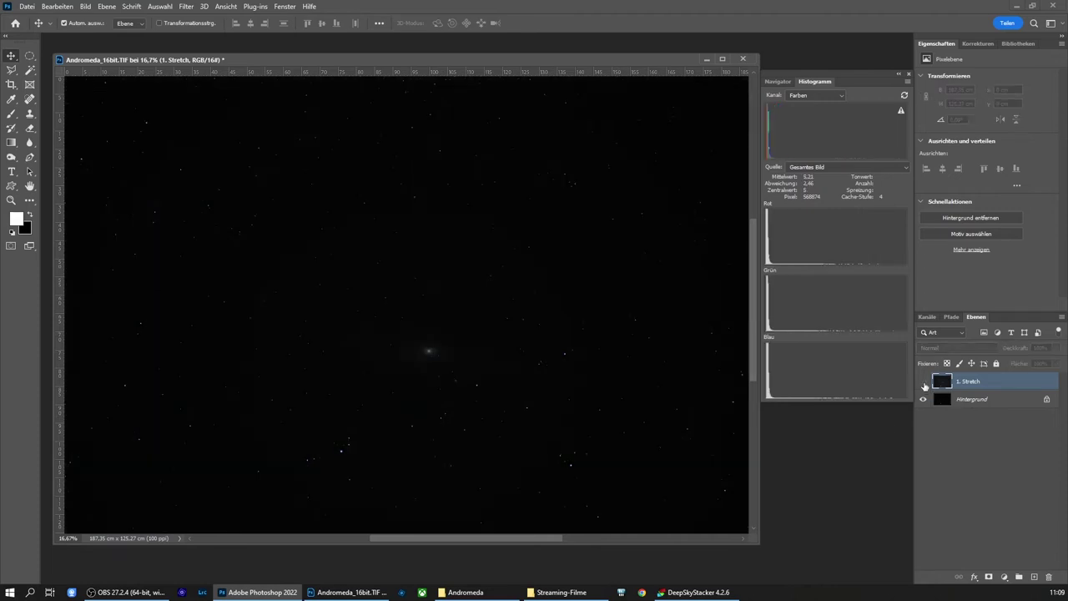
left_click(923, 382)
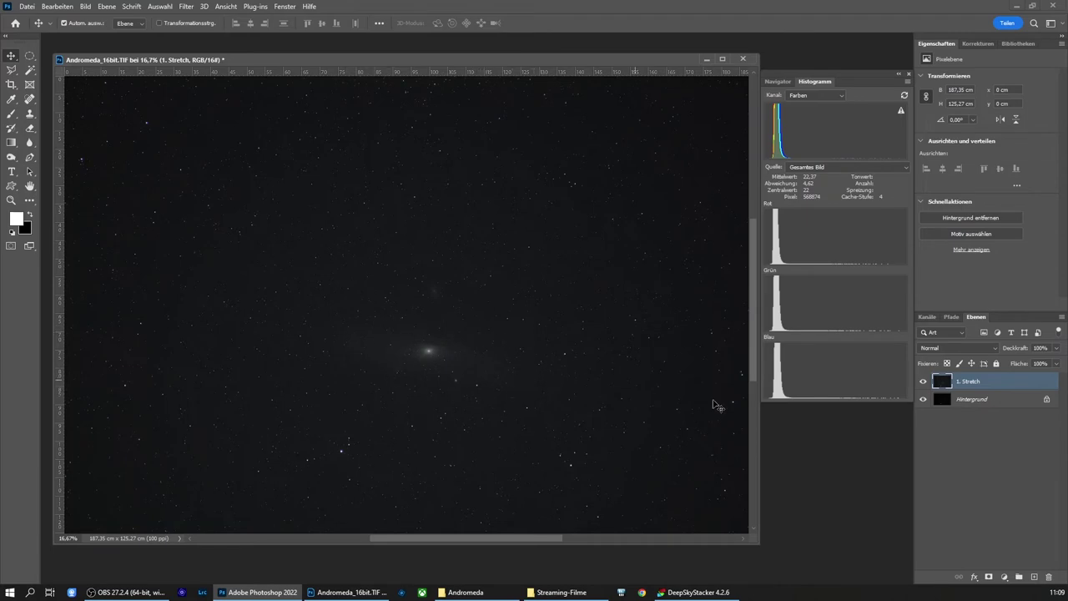
key("alt+Tab")
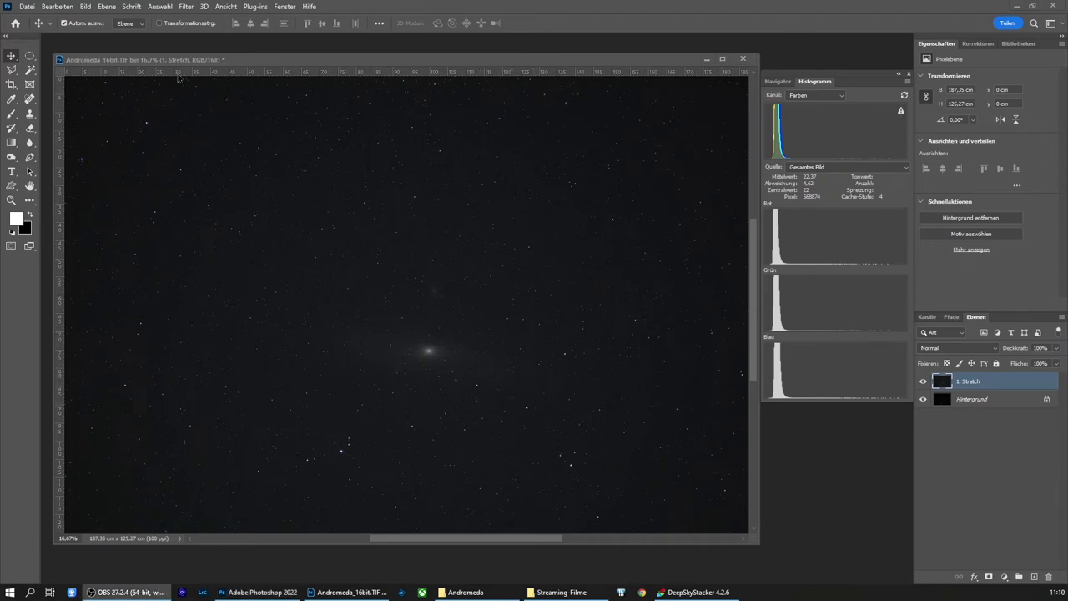
Brighten 1. Stretch with a Levels RGB midtone of about 1,20
left_click(86, 9)
left_click(86, 9)
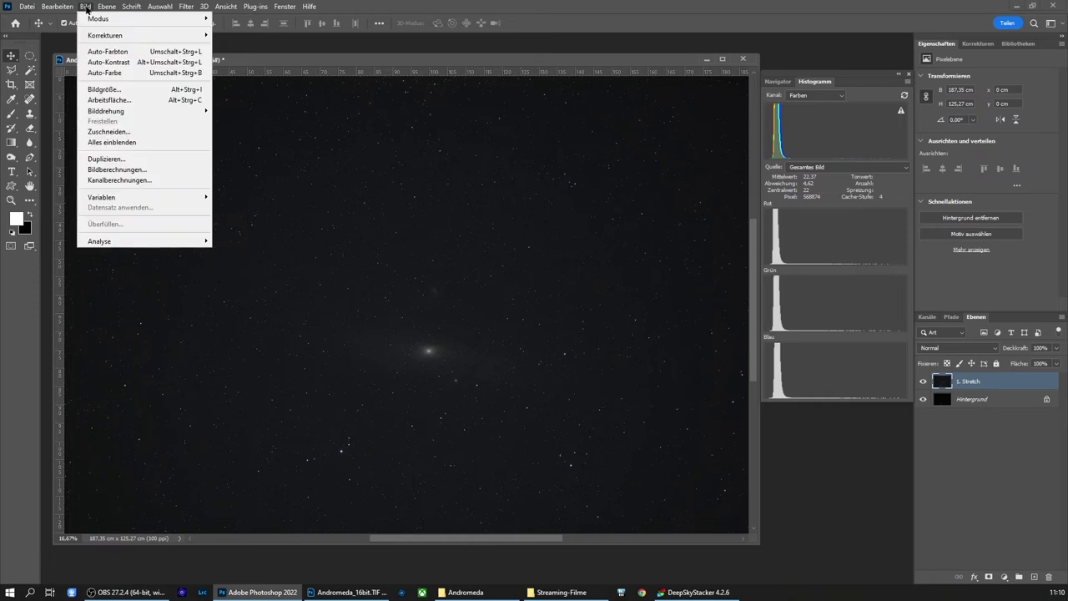
left_click(229, 50)
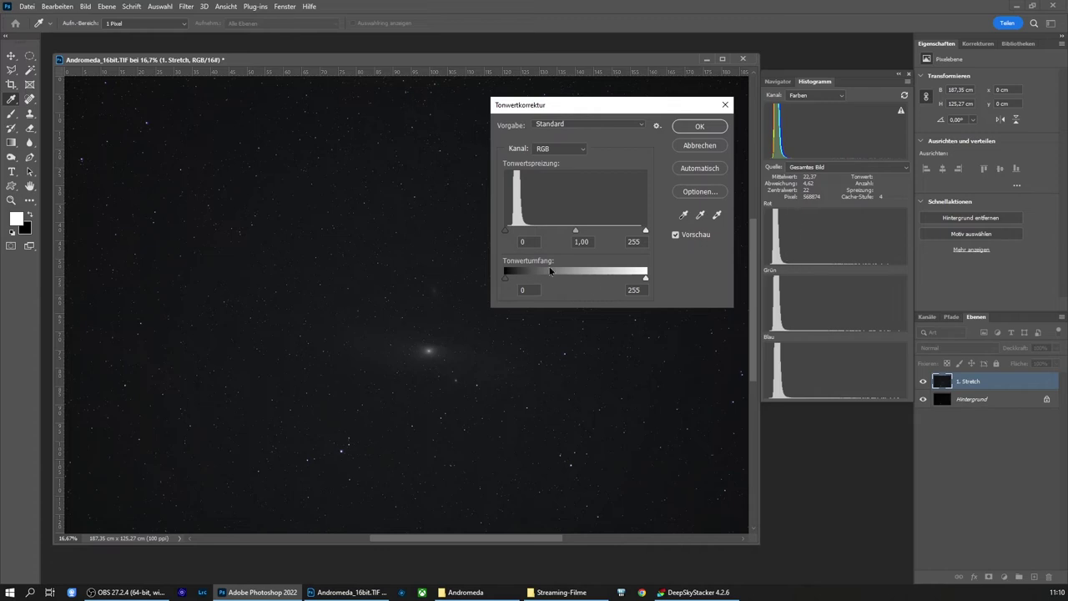
left_click_drag(575, 230, 558, 231)
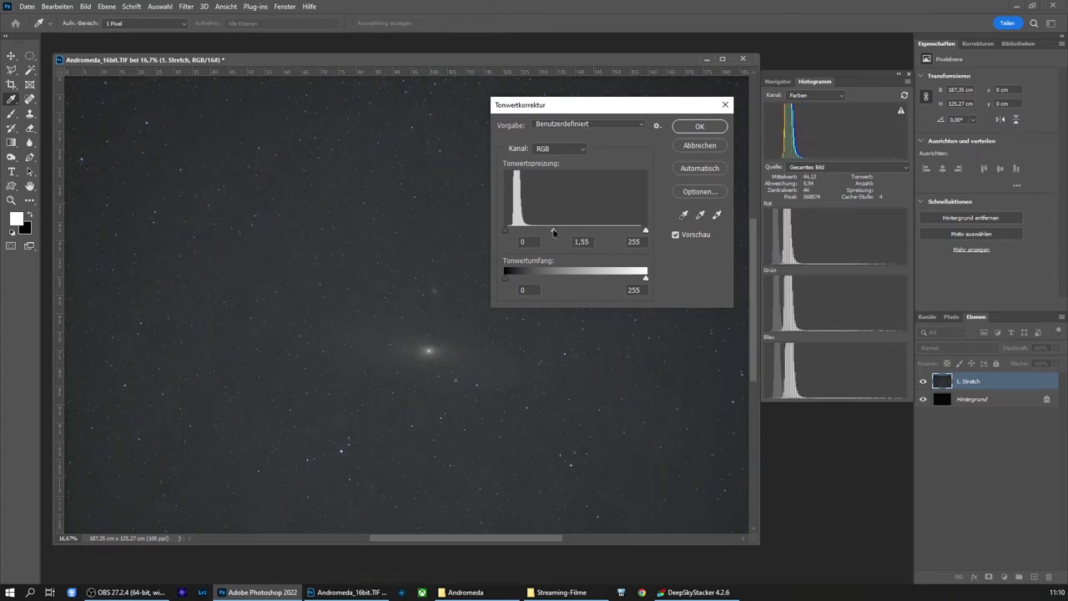
left_click_drag(557, 231, 555, 231)
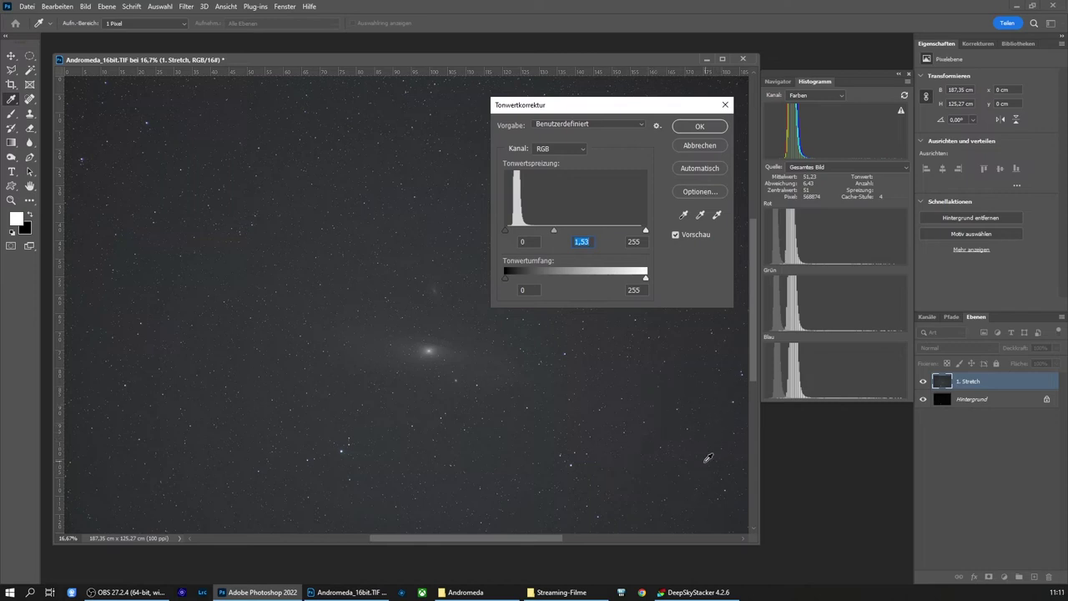
left_click_drag(554, 231, 563, 234)
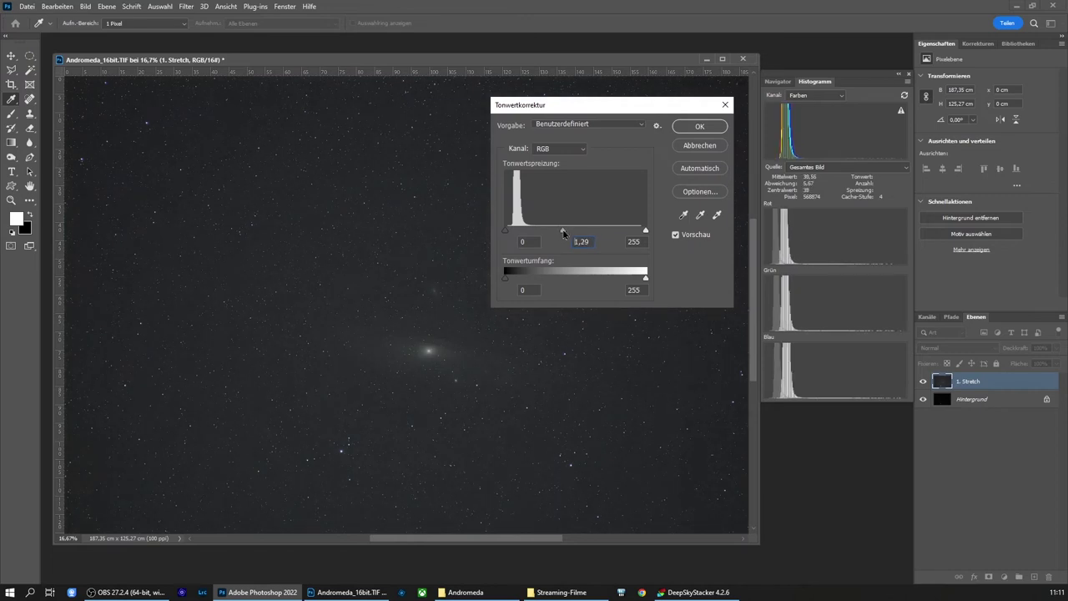
left_click_drag(564, 234, 567, 233)
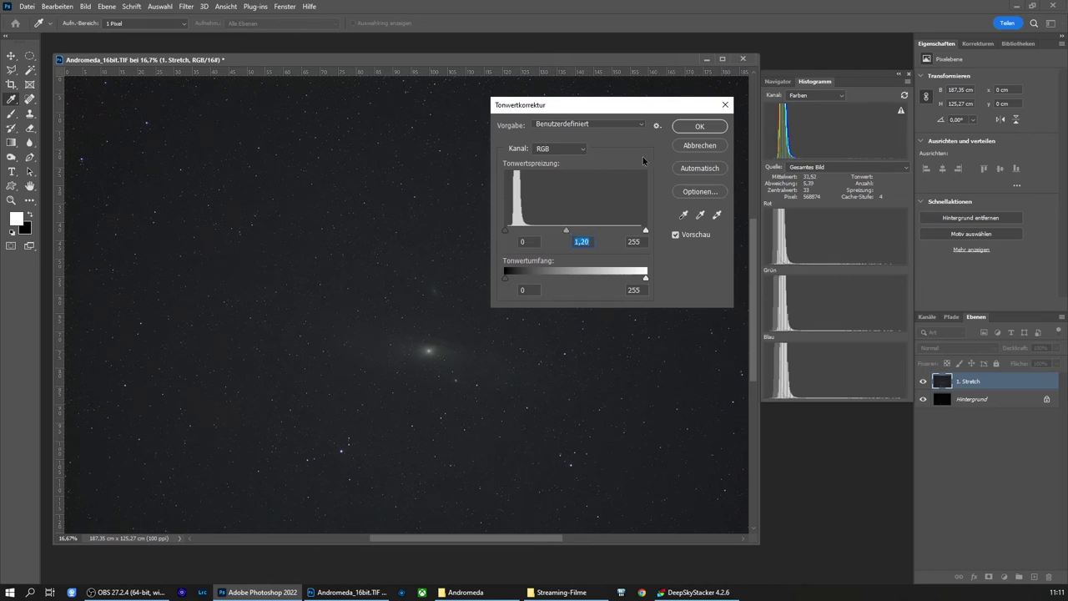
left_click(710, 130)
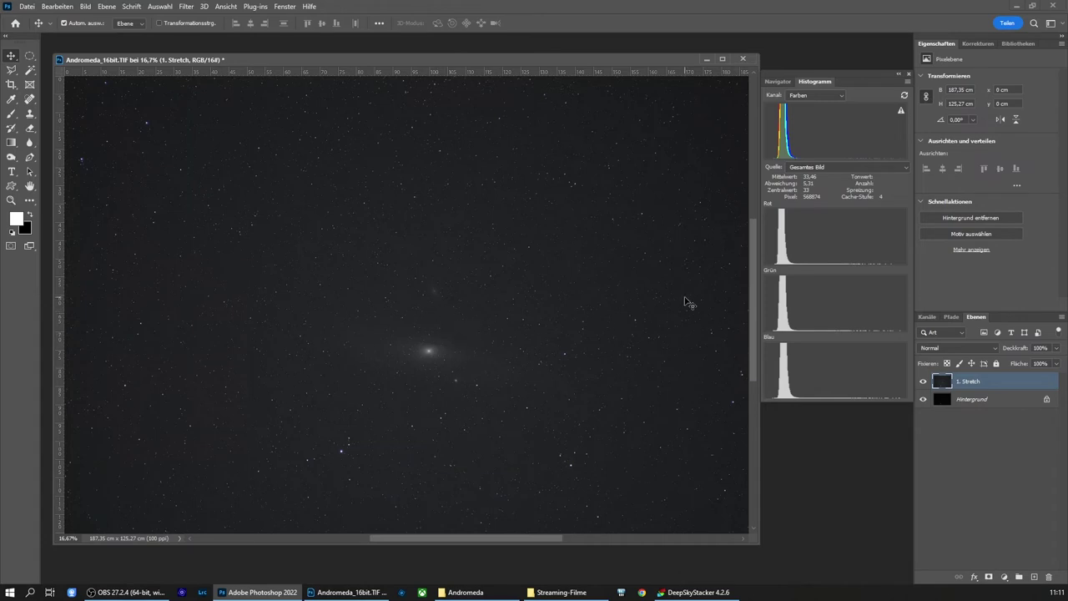
Add a Hue/Saturation layer at Saturation +40 and zoom in on the galaxy to check colours
left_click(980, 44)
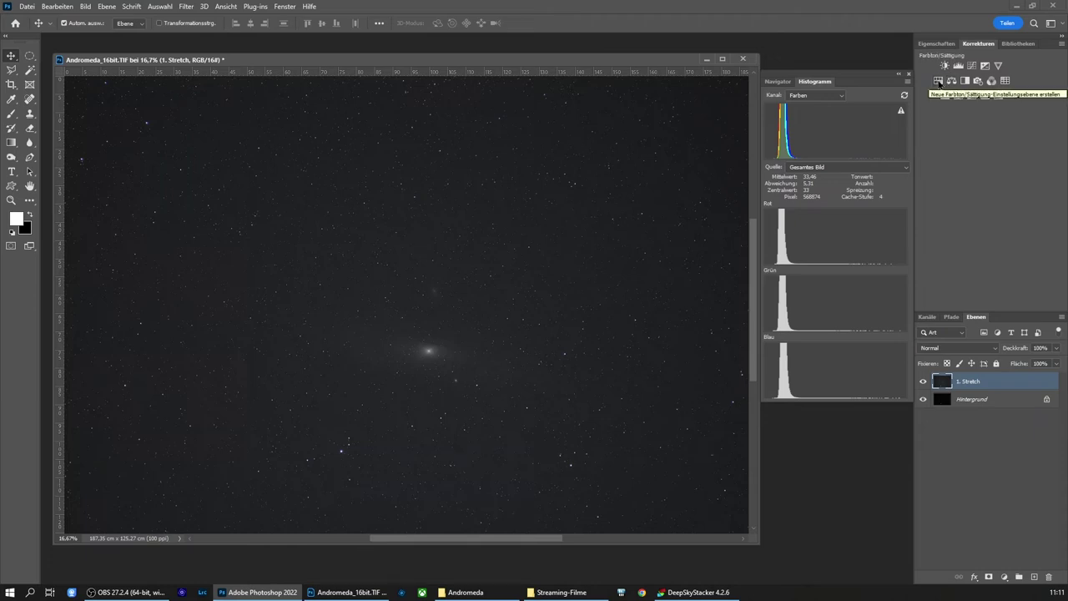
left_click(938, 81)
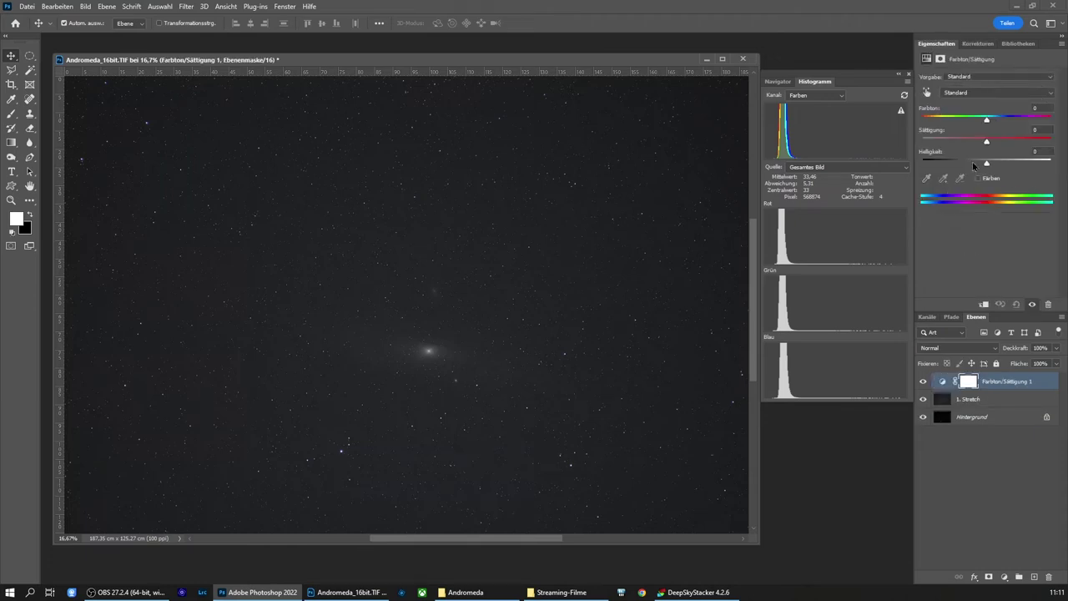
left_click_drag(987, 142, 1012, 143)
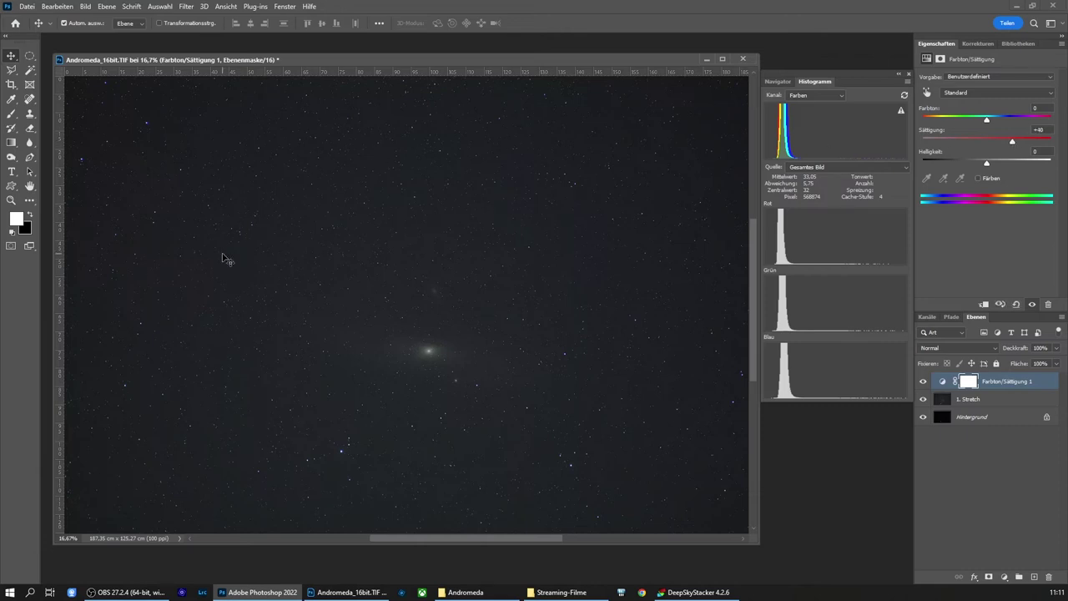
left_click(12, 200)
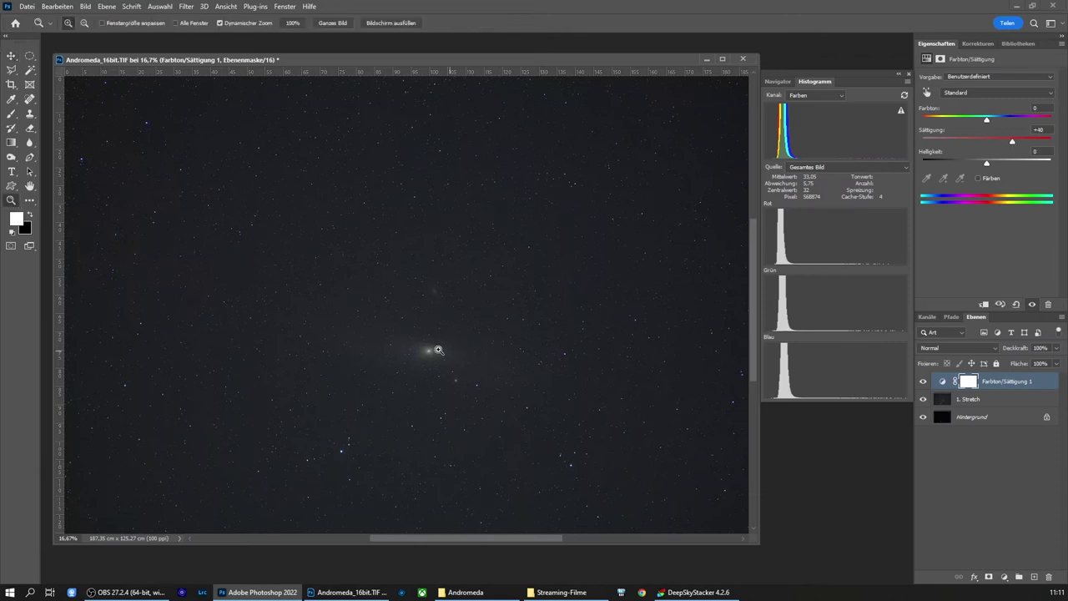
mouse_move(436, 349)
left_mouse_down()
mouse_move(515, 393)
mouse_move(455, 379)
left_mouse_up()
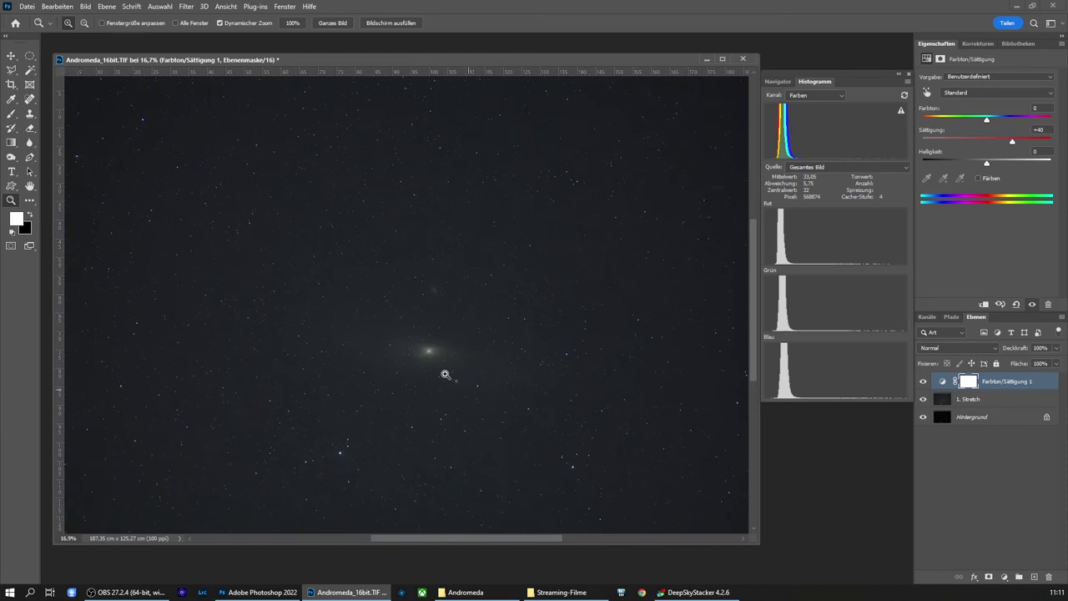
left_click_drag(443, 375, 441, 375)
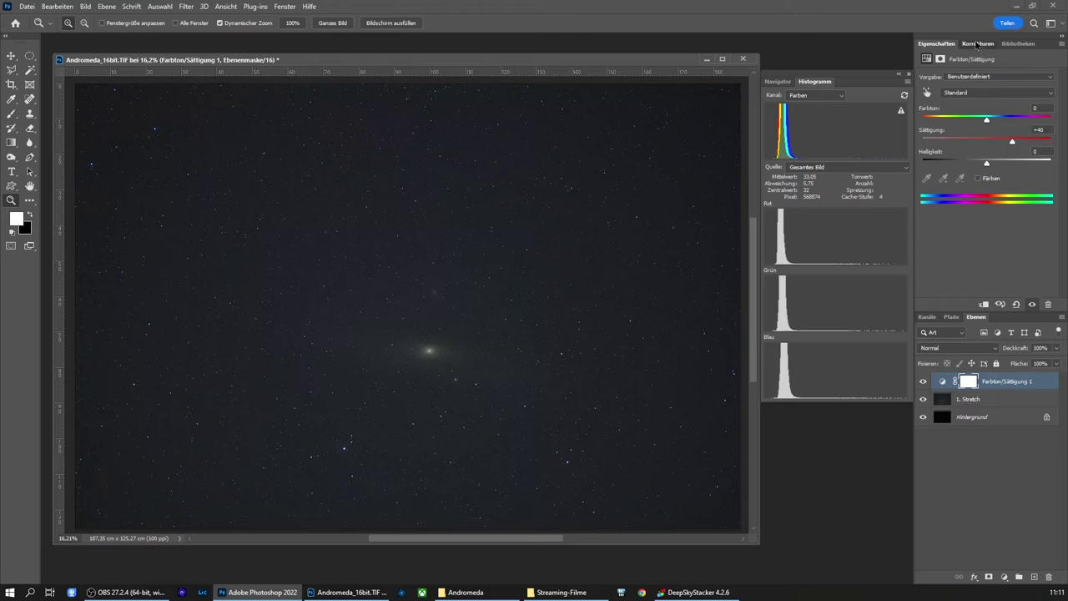
left_click(978, 43)
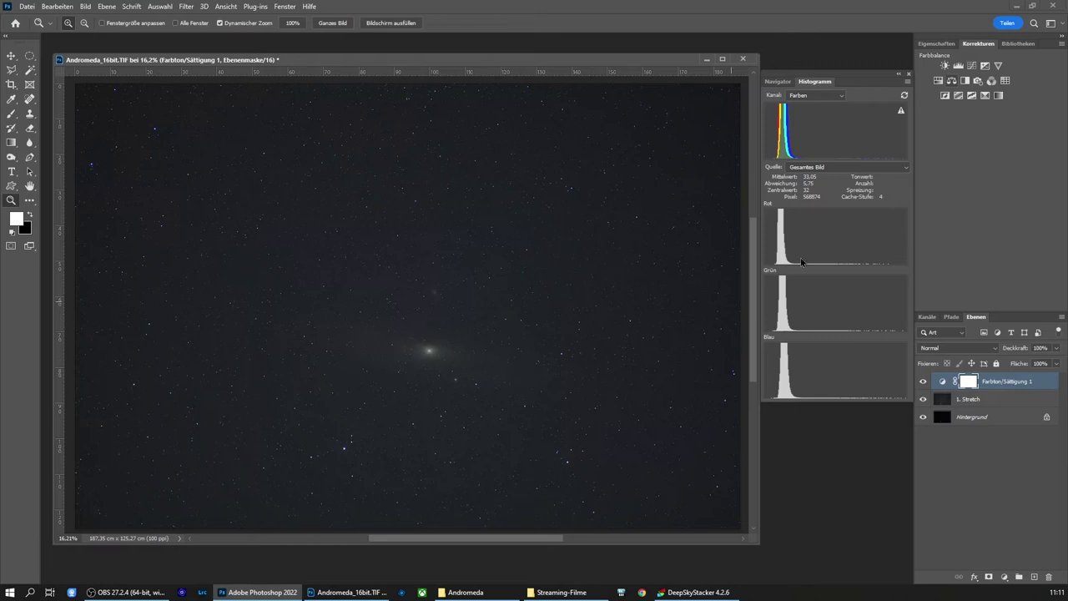
Add a Color Balance layer setting midtones to Cyan/Red +6, Magenta/Green about -6, Yellow/Blue +1
left_click(953, 81)
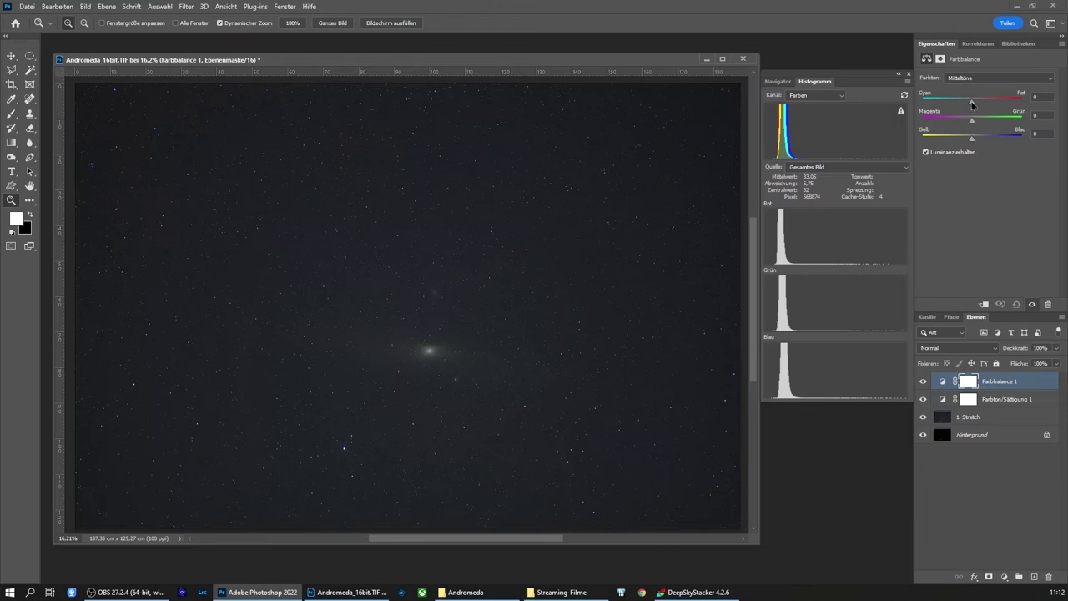
left_click_drag(972, 104, 974, 141)
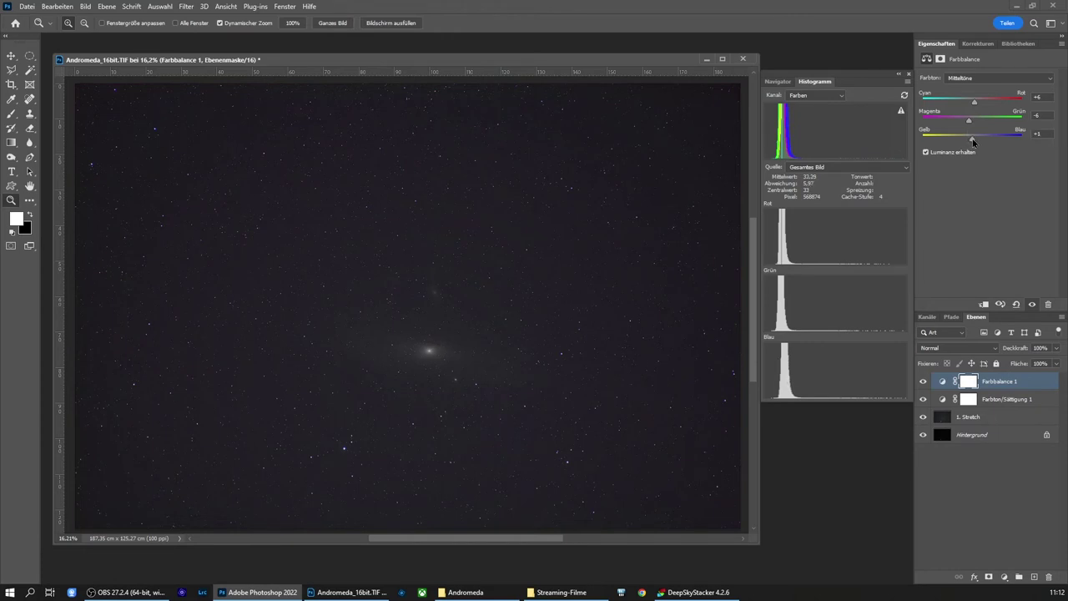
left_click(975, 46)
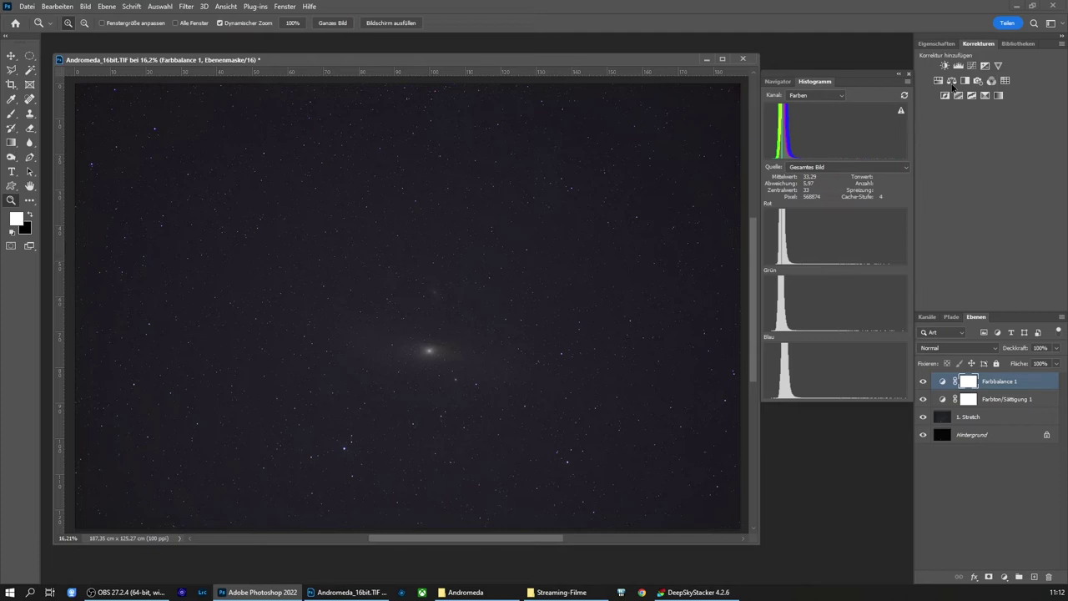
Add a Curves layer with an S-curve, darkening shadows and lifting a highlight point from 189 to 206
left_click(972, 66)
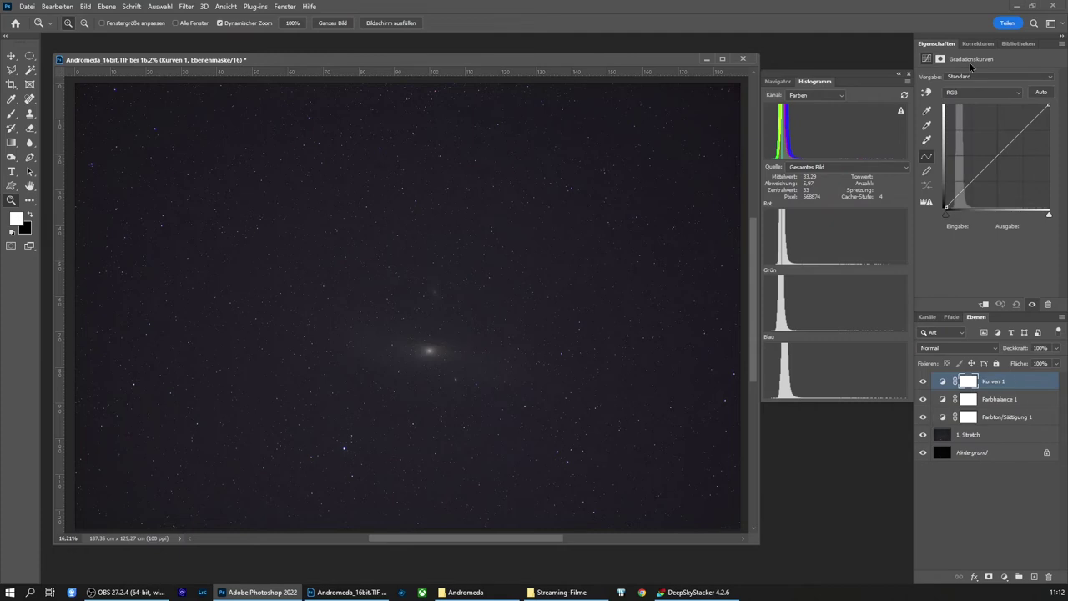
left_click(1000, 154)
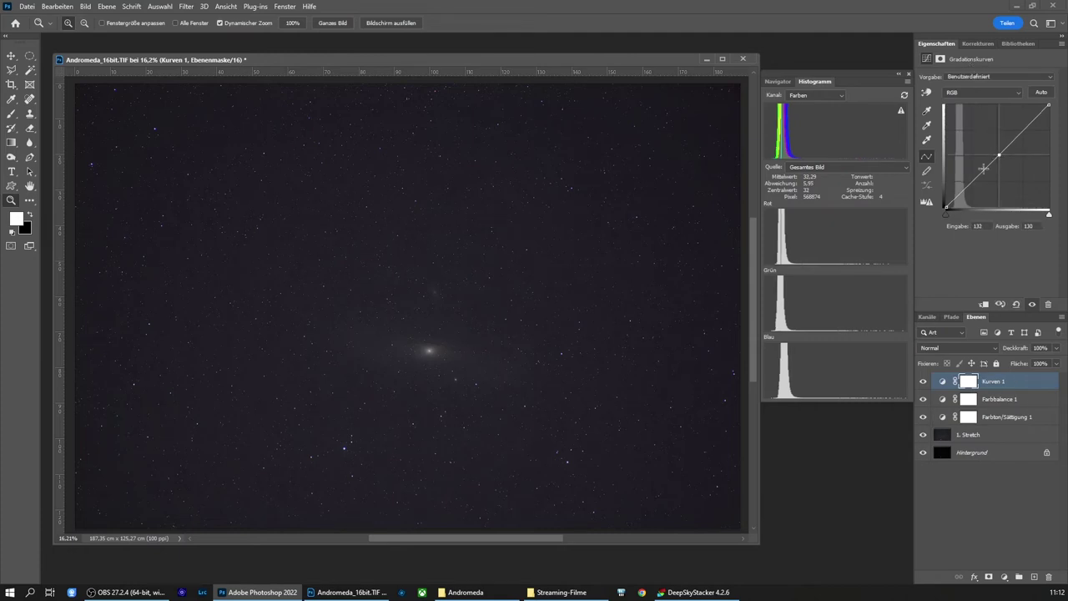
left_click(973, 182)
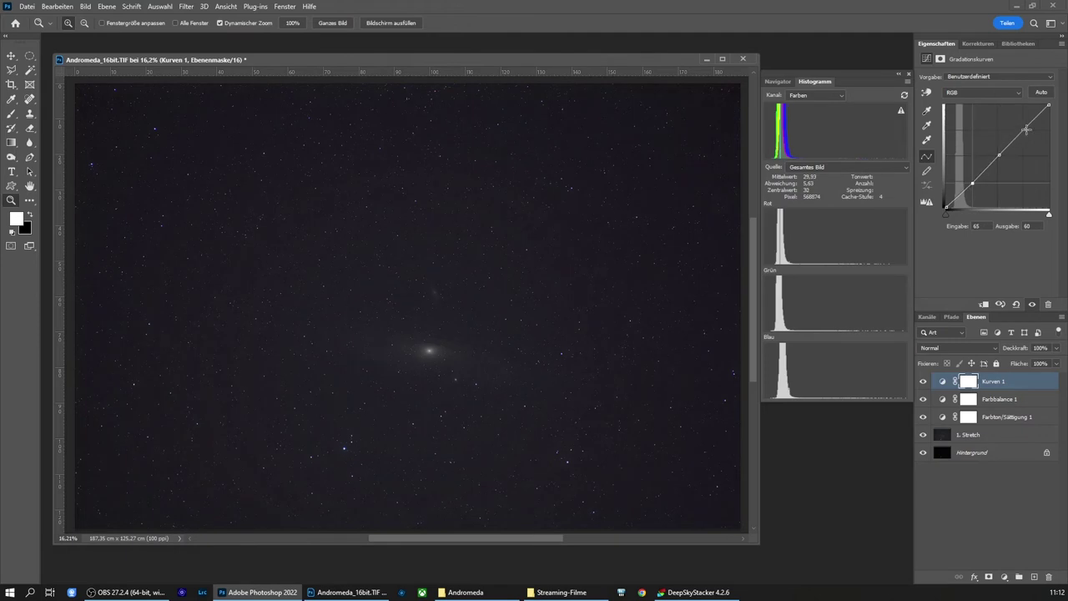
left_click(1026, 129)
left_click_drag(999, 155, 973, 187)
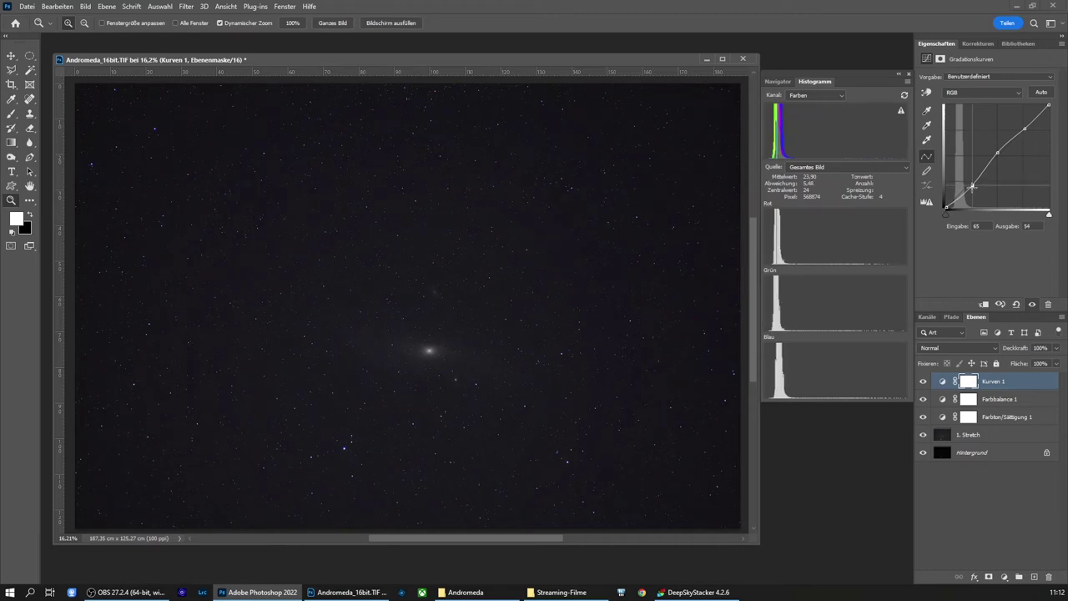
left_click_drag(1026, 129, 1022, 124)
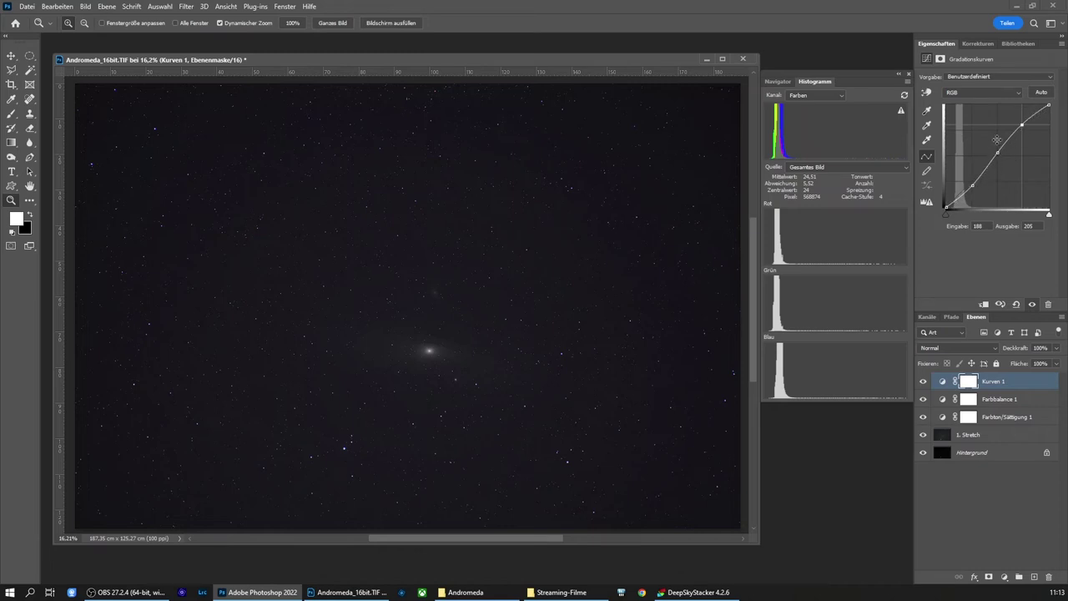
left_click(973, 185)
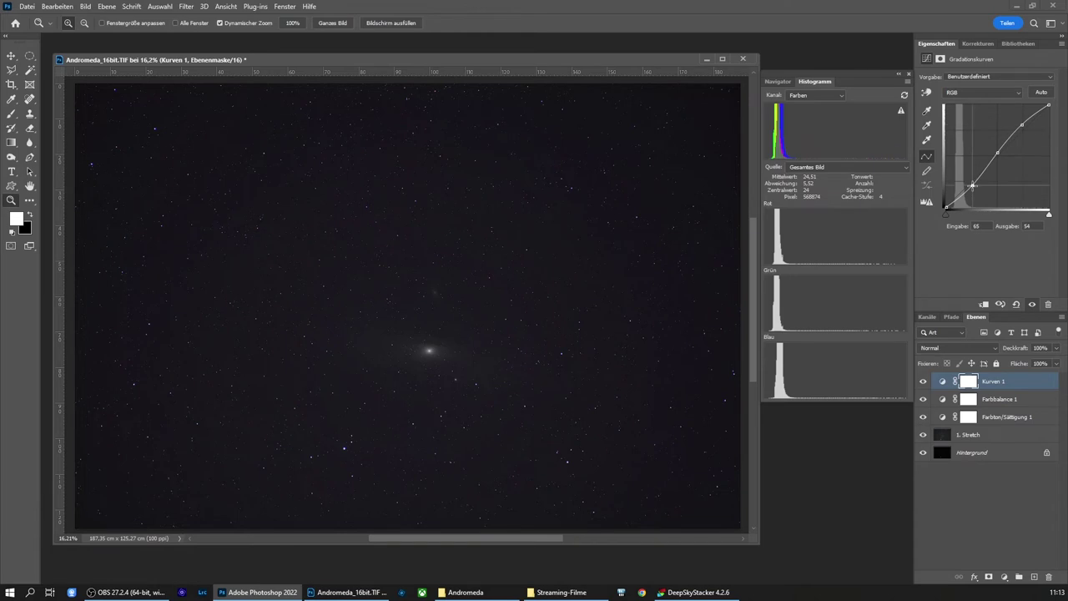
mouse_move(973, 186)
left_mouse_down()
mouse_move(979, 197)
mouse_move(974, 184)
left_mouse_up()
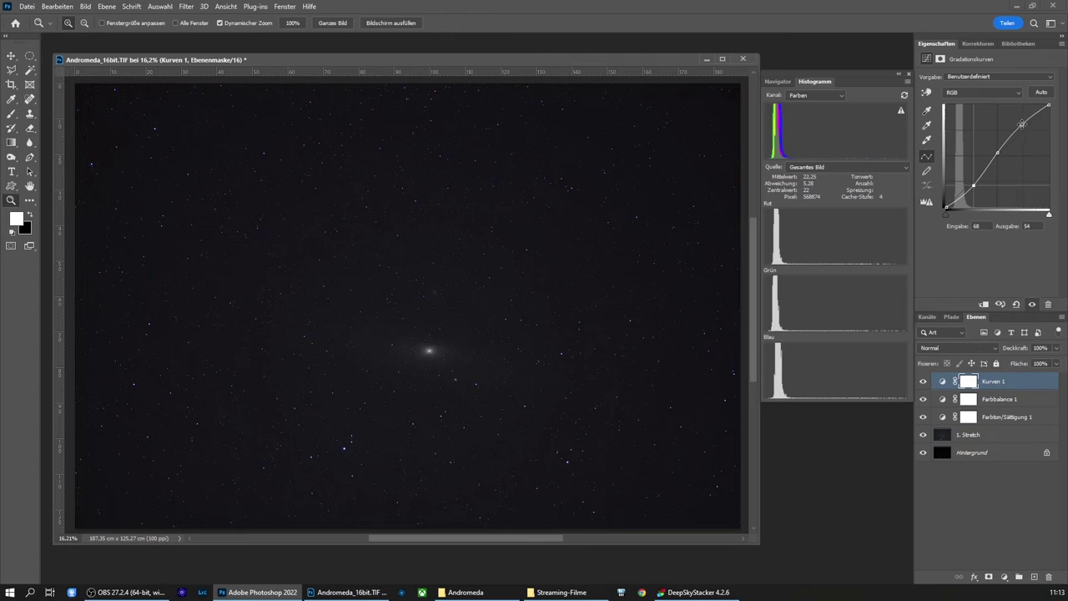
mouse_move(1021, 125)
left_mouse_down()
mouse_move(1019, 111)
mouse_move(1023, 122)
left_mouse_up()
left_click(995, 382)
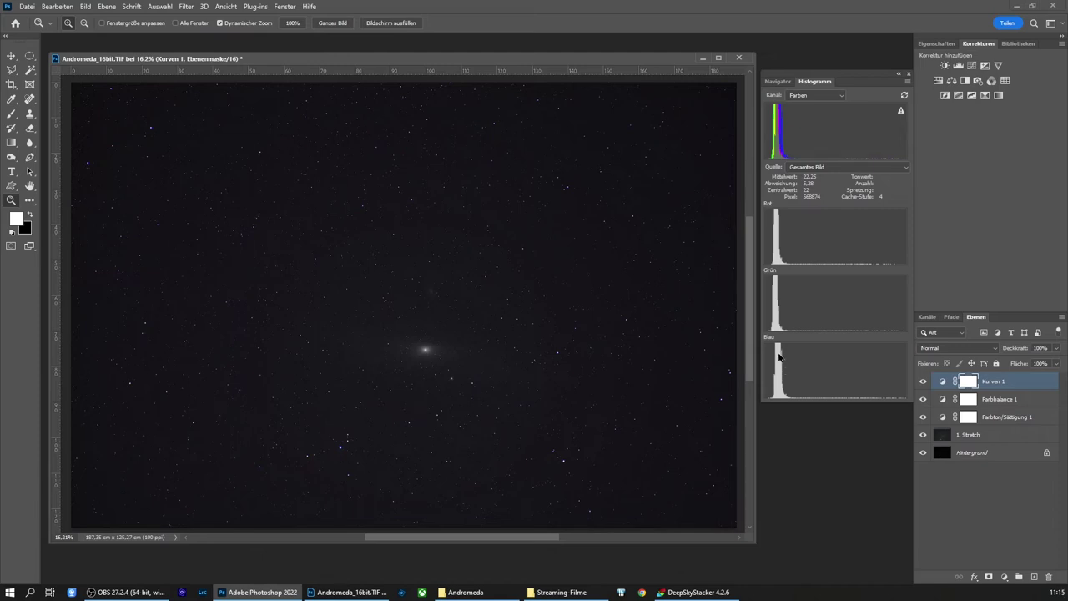
Select the 1. Stretch layer, try a Blue-channel Levels black point of 3, then discard it
left_click(84, 6)
mouse_move(142, 35)
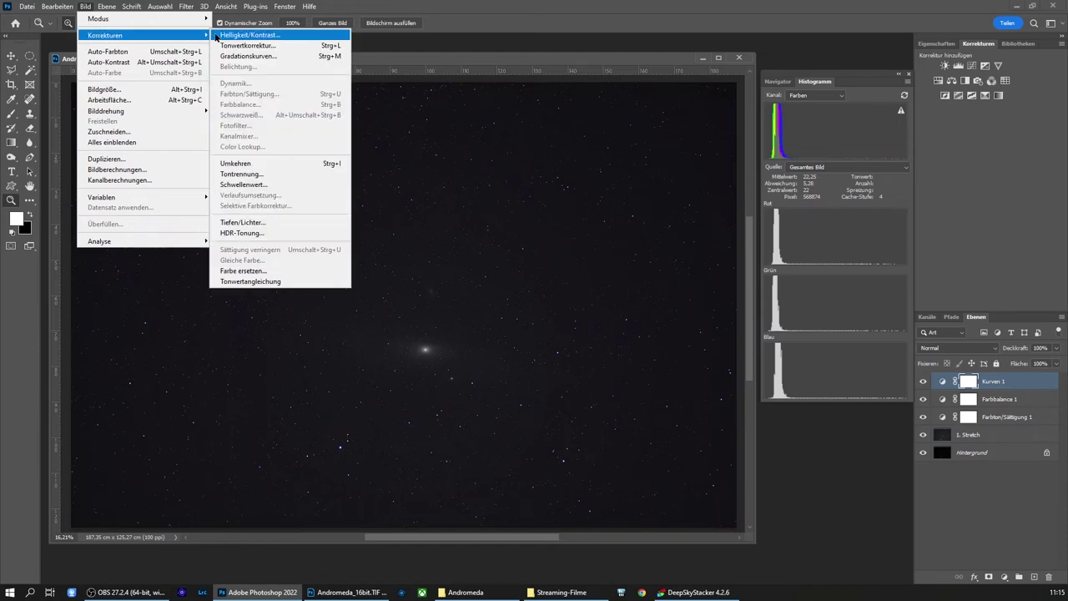
left_click(243, 45)
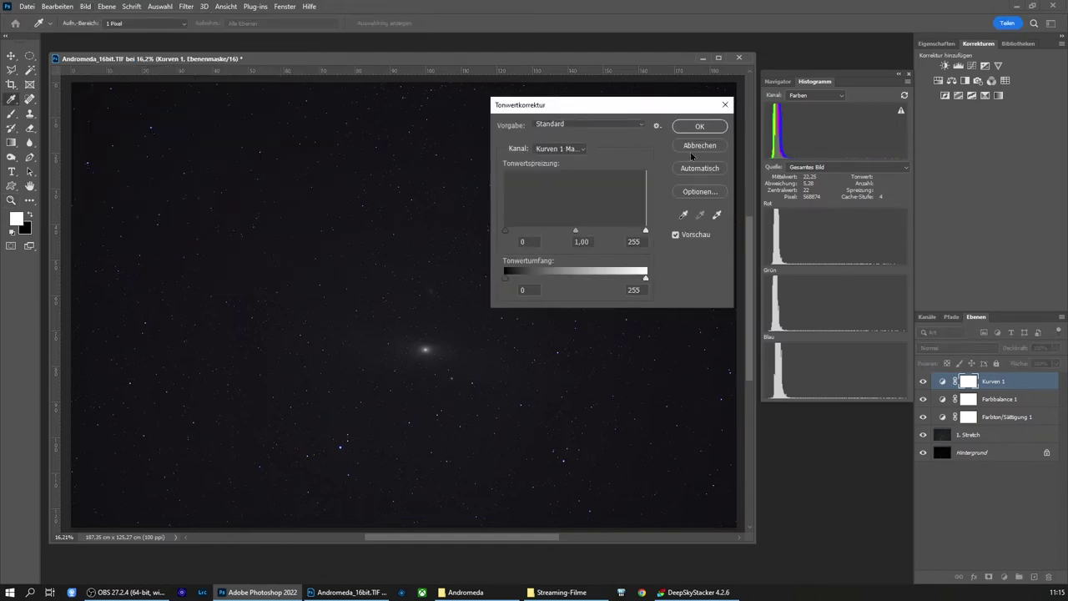
left_click(700, 146)
left_click(945, 438)
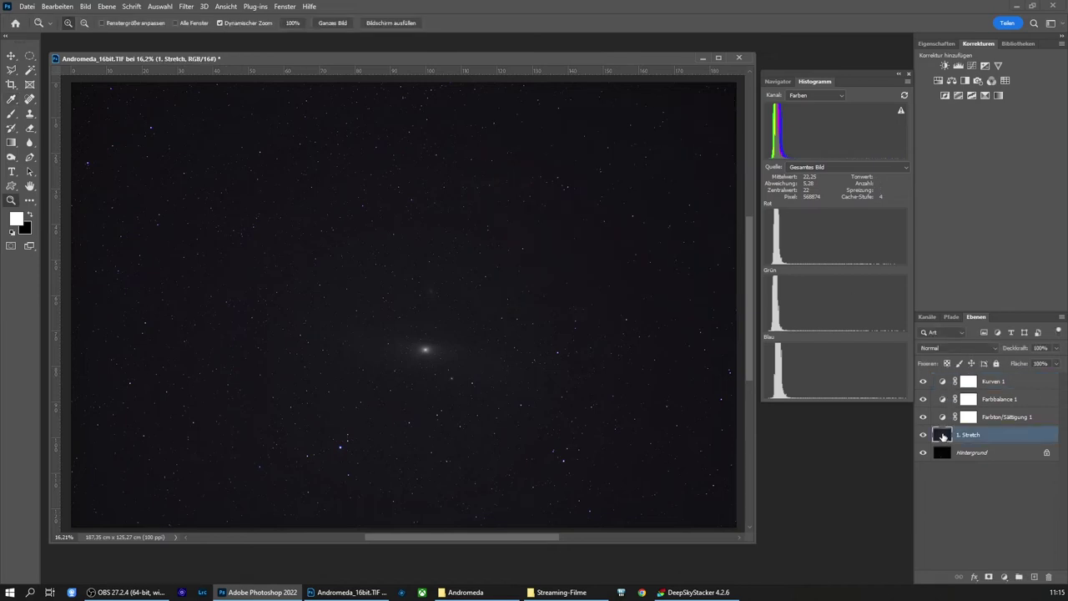
left_click(86, 7)
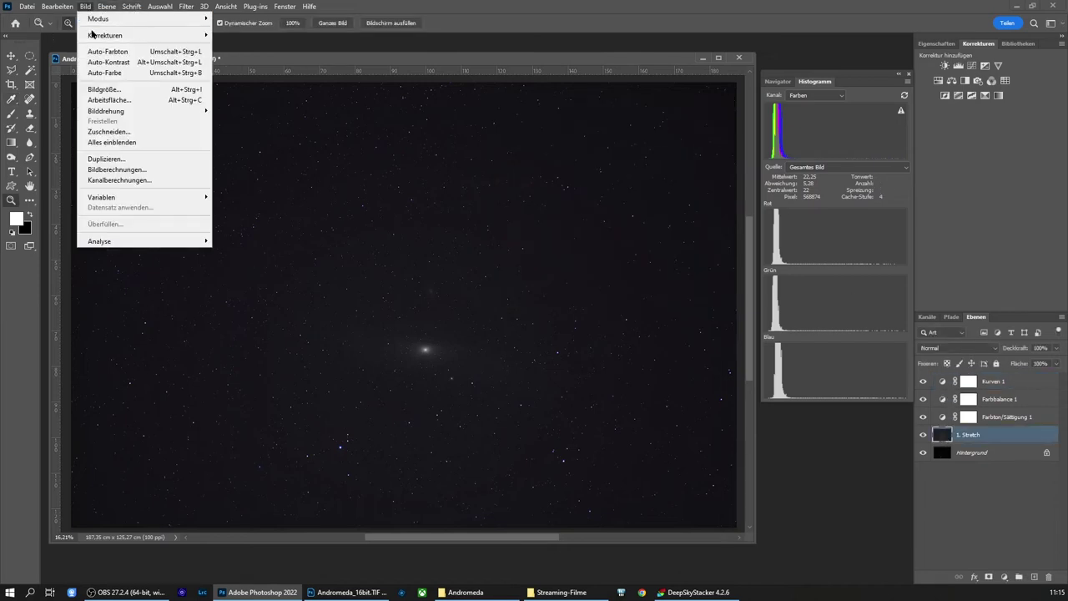
mouse_move(105, 35)
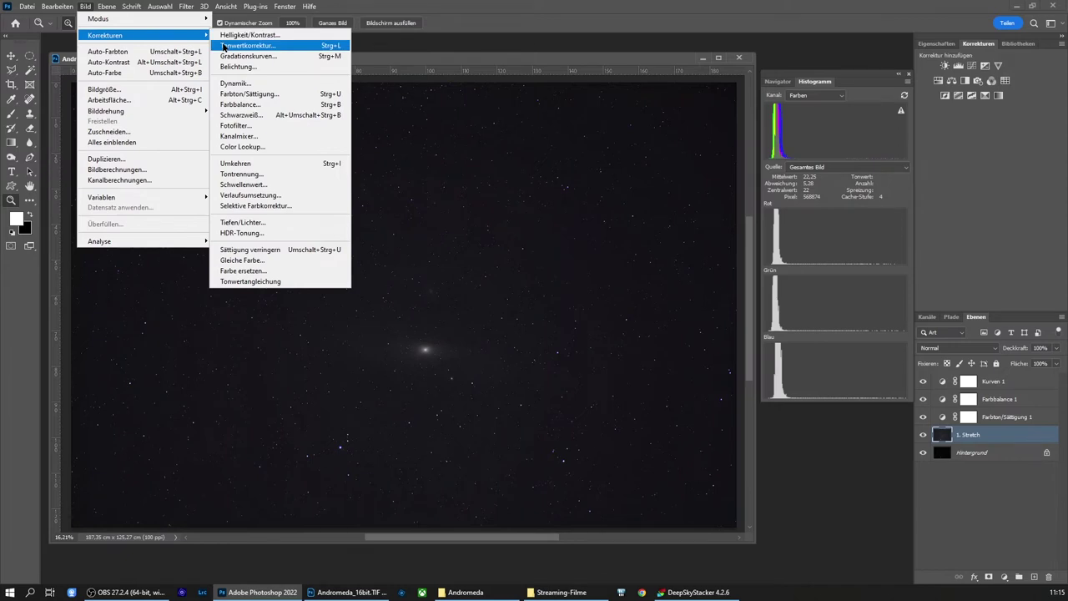
left_click(224, 46)
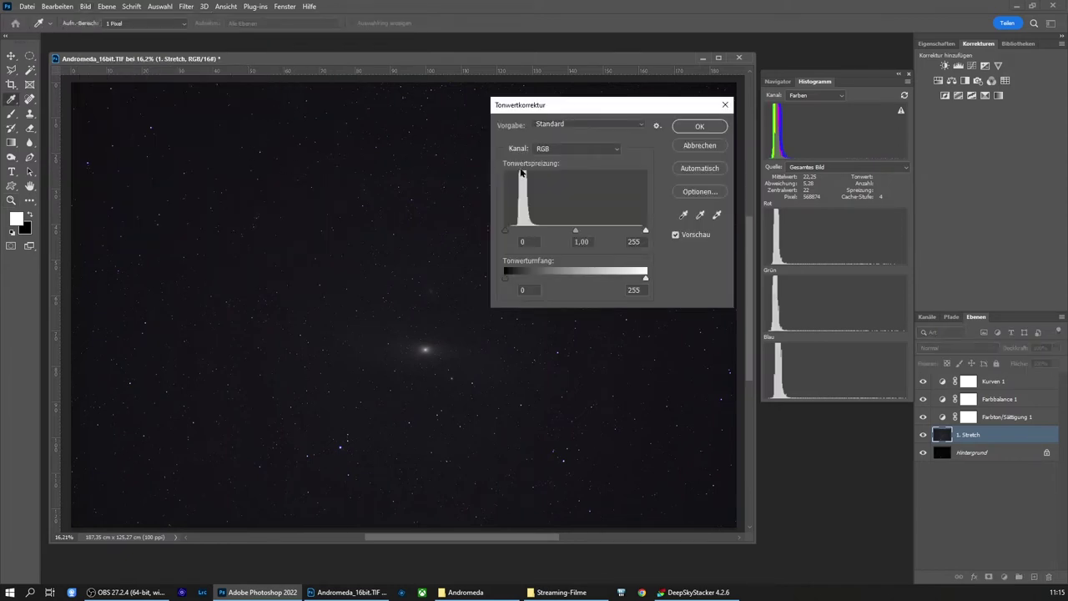
left_click(566, 151)
left_click(570, 188)
left_click_drag(506, 234, 508, 235)
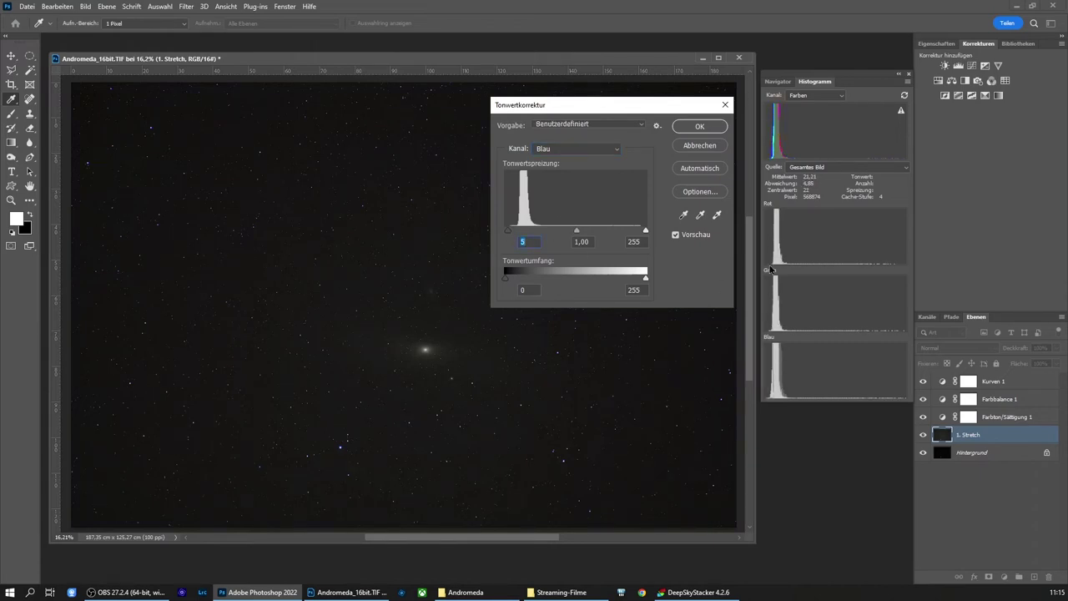
left_click(702, 128)
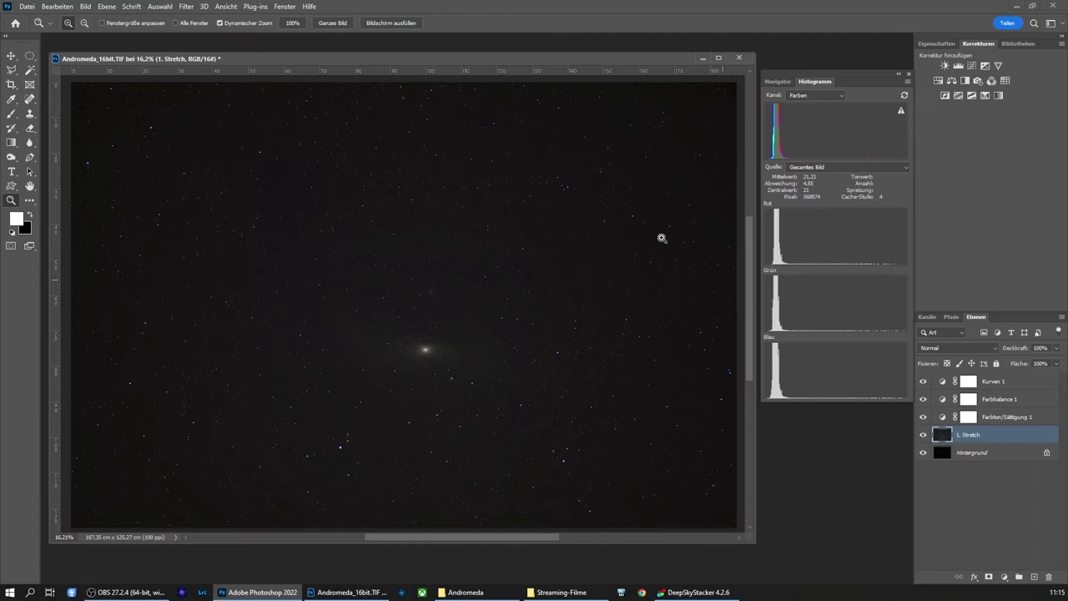
Apply RGB Levels to 1. Stretch with black input 9 and midtone 1,2
left_click(92, 8)
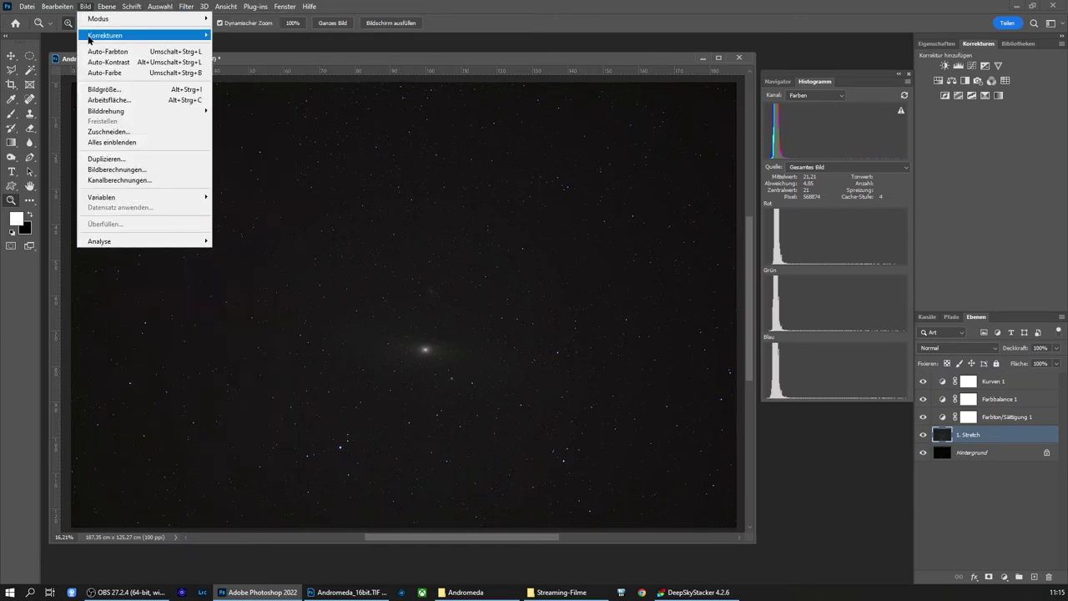
mouse_move(105, 36)
left_click(243, 47)
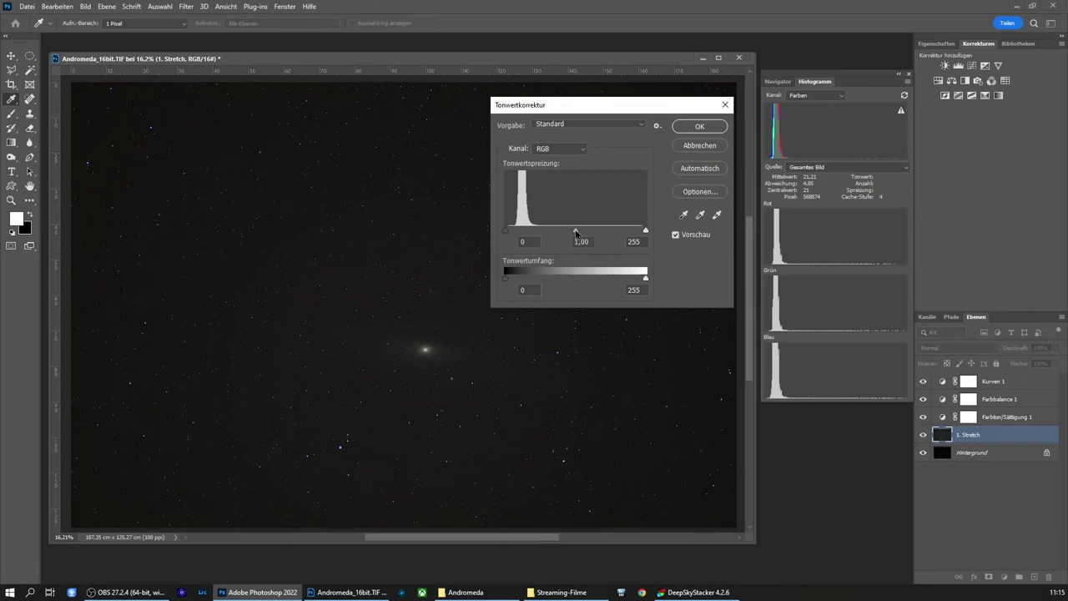
left_click_drag(576, 232, 572, 232)
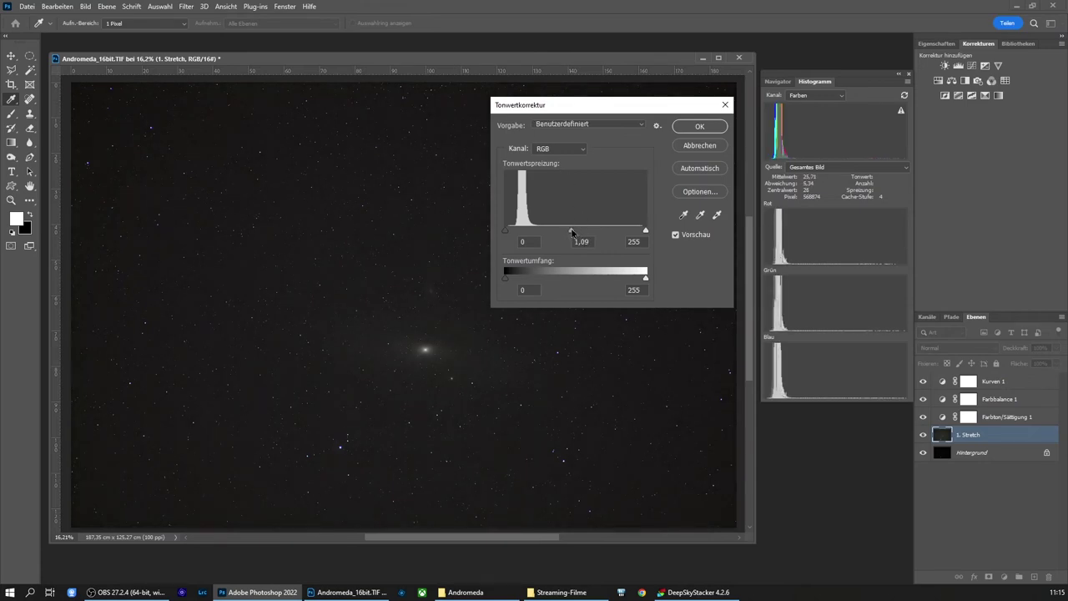
mouse_move(509, 233)
left_mouse_down()
mouse_move(572, 234)
mouse_move(510, 234)
left_mouse_up()
left_click(570, 235)
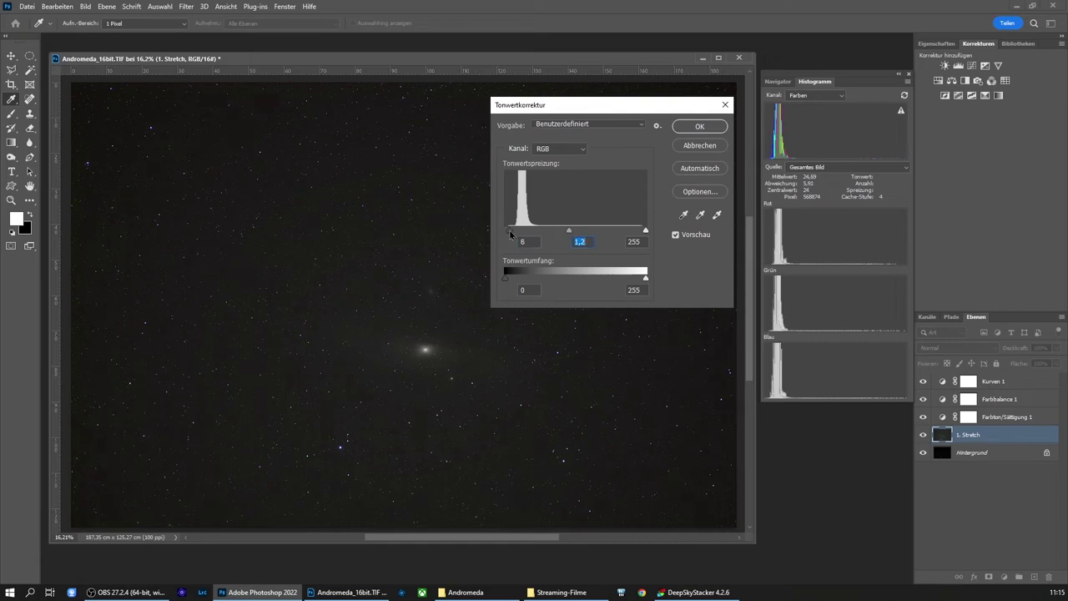
left_click(510, 232)
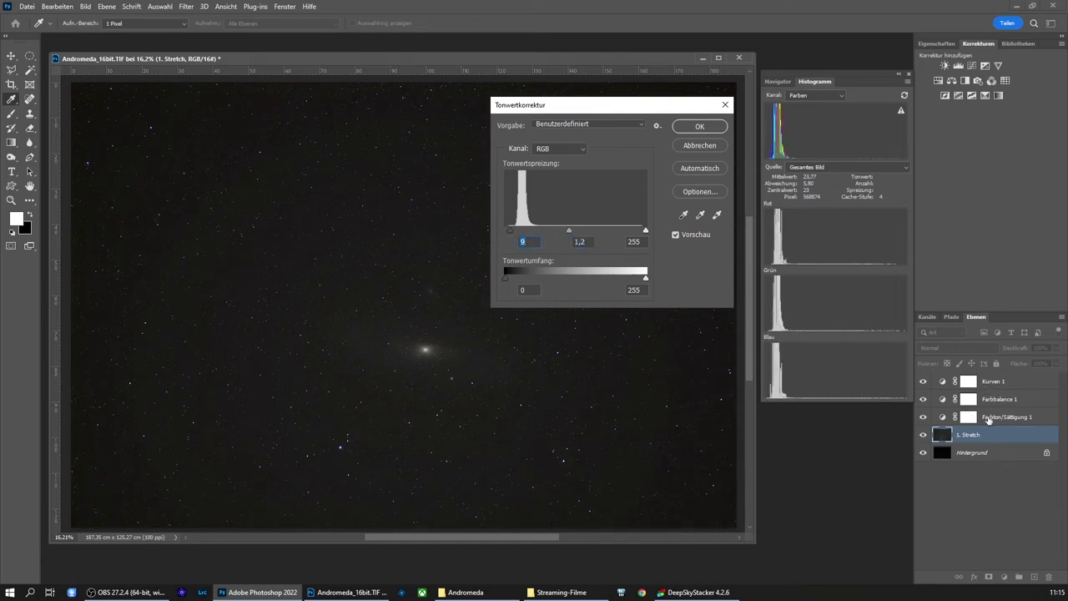
left_click(698, 127)
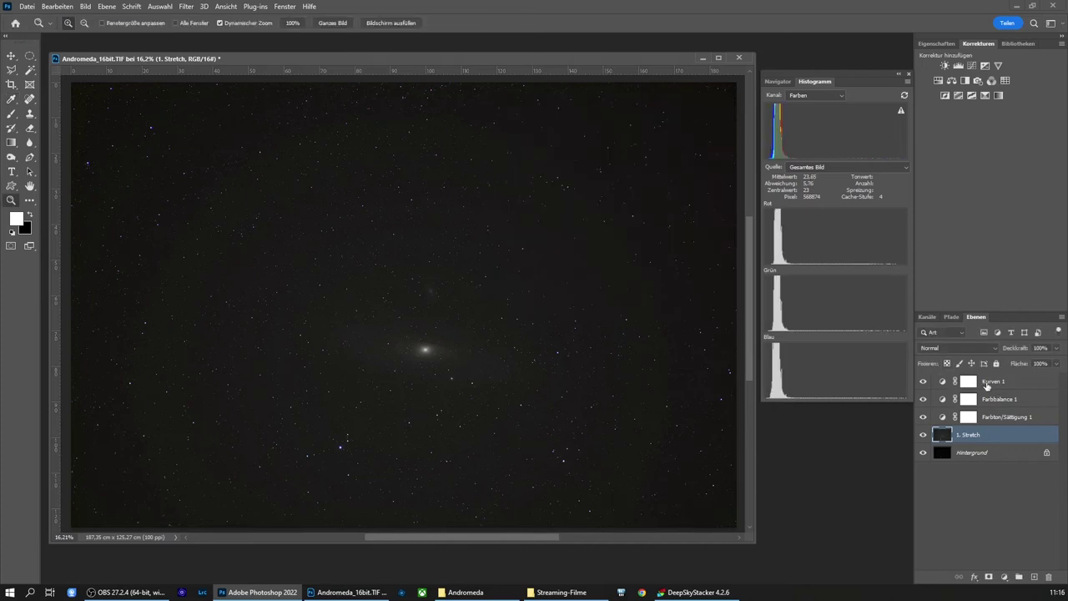
Reopen Kurven 1, nudge the low curve point up and add a midpoint
double_click(943, 383)
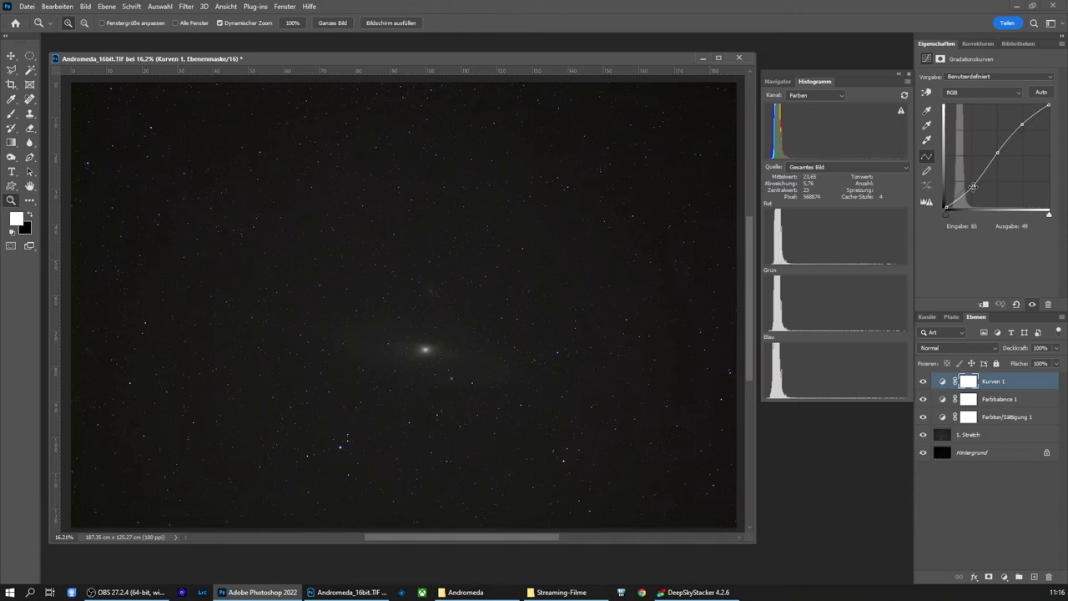
left_click_drag(974, 187, 974, 188)
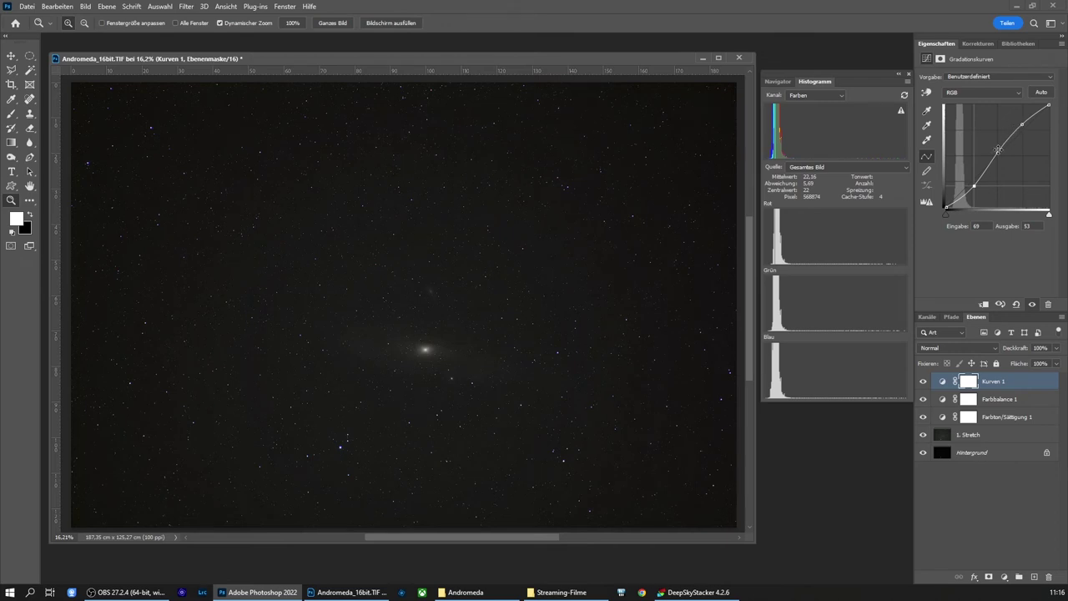
left_click_drag(997, 151, 997, 155)
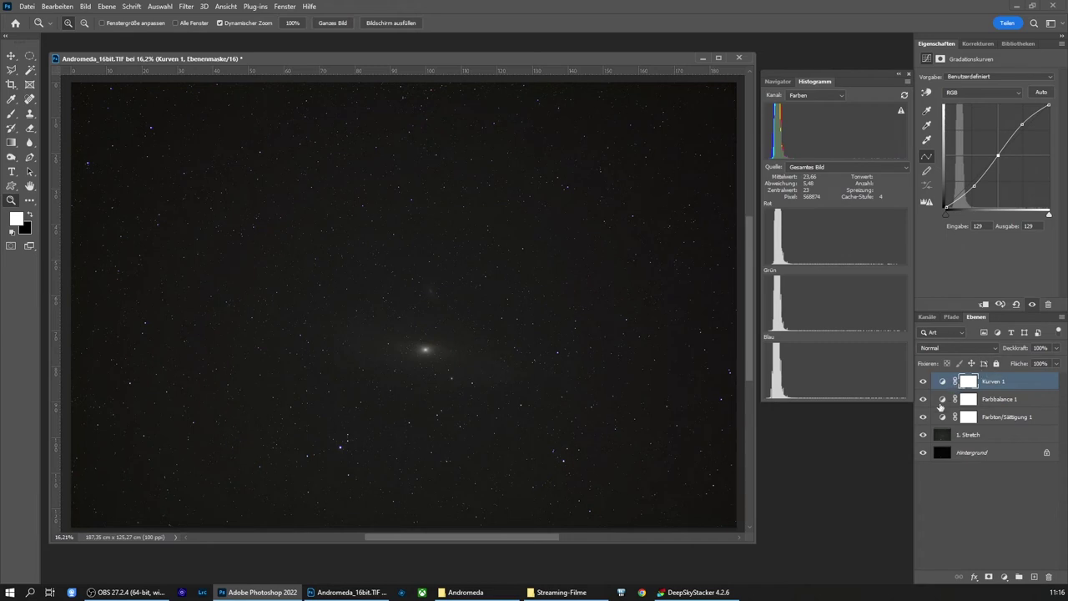
left_click(996, 382)
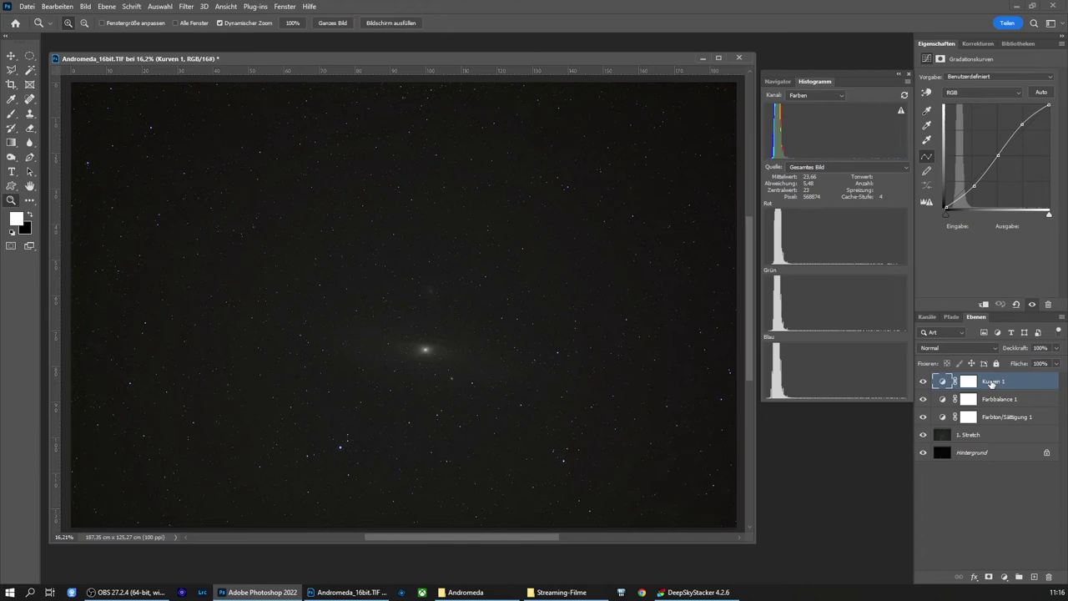
Stamp visible layers into Ebene 1 and hide the earlier layers beneath it
key("ctrl+alt+shift+e")
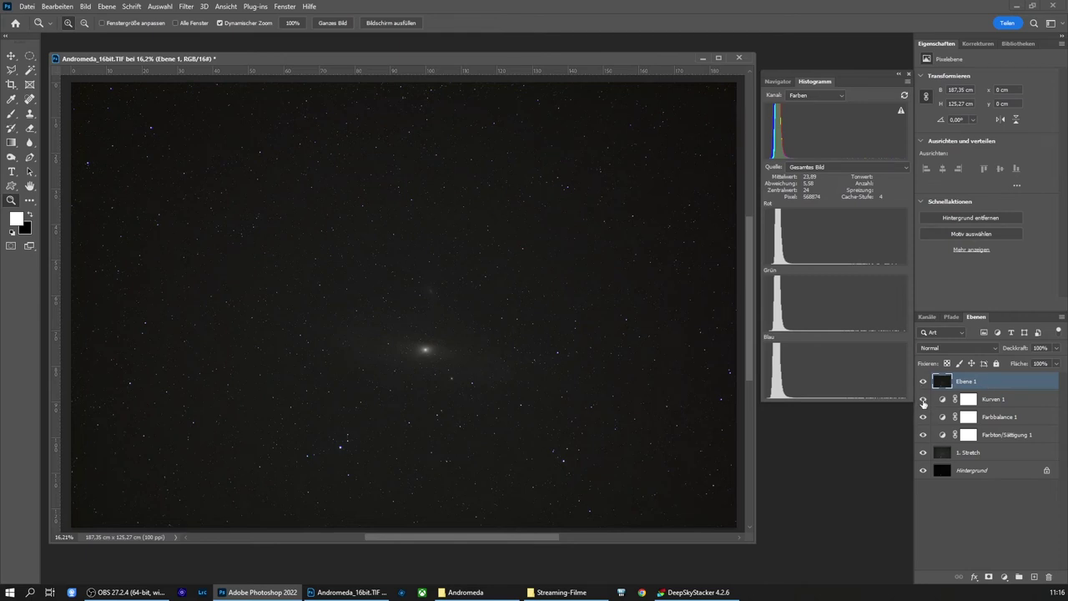
left_click_drag(924, 403, 923, 452)
left_click(923, 383)
left_click(923, 383)
left_click(924, 383)
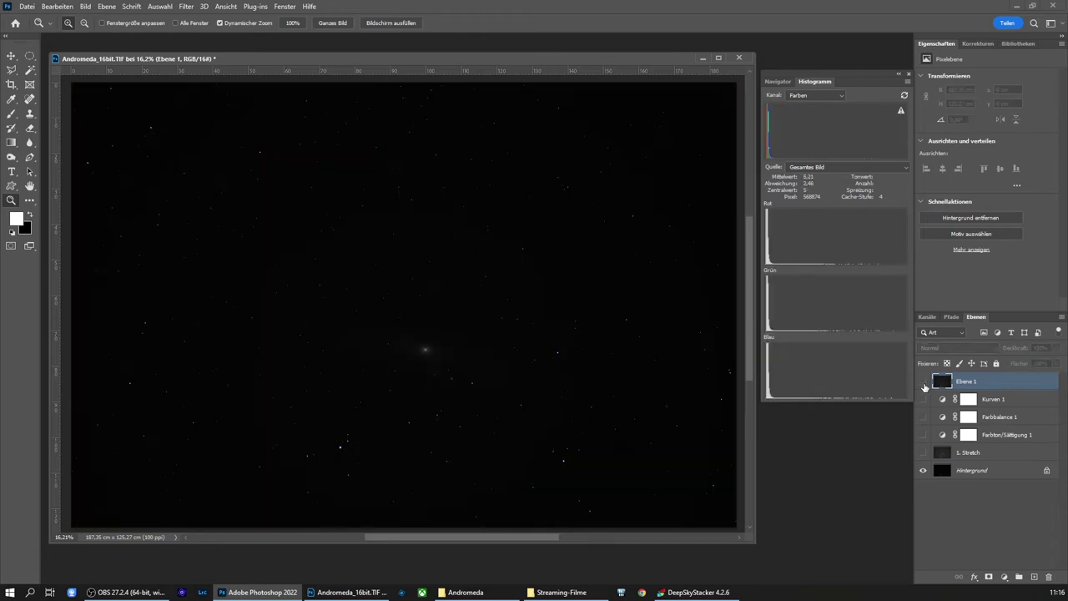
left_click(923, 381)
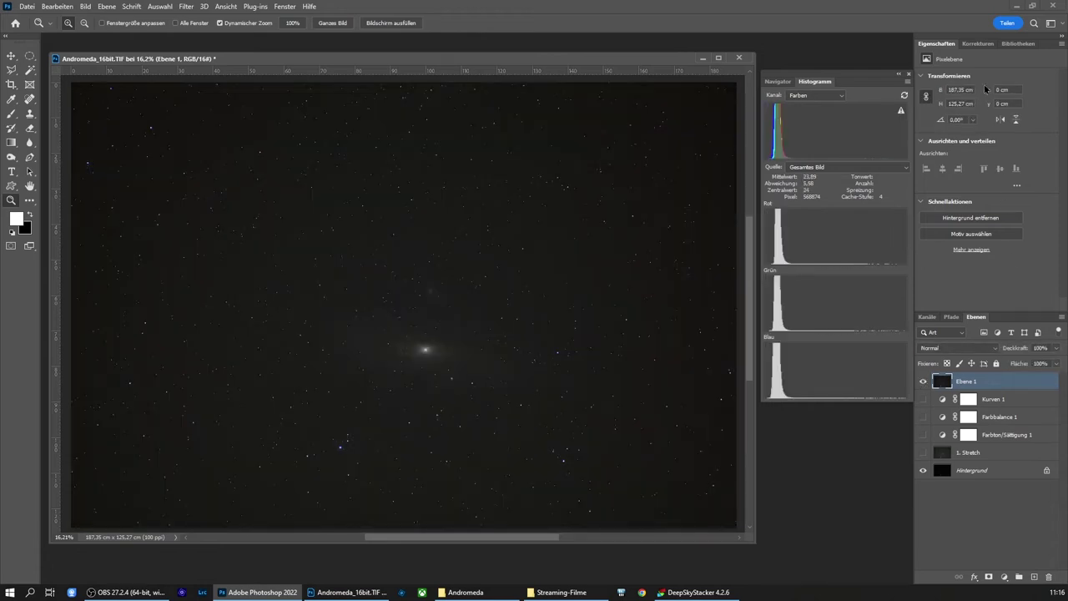
Add a second Hue/Saturation layer with Saturation raised to +40
left_click(980, 45)
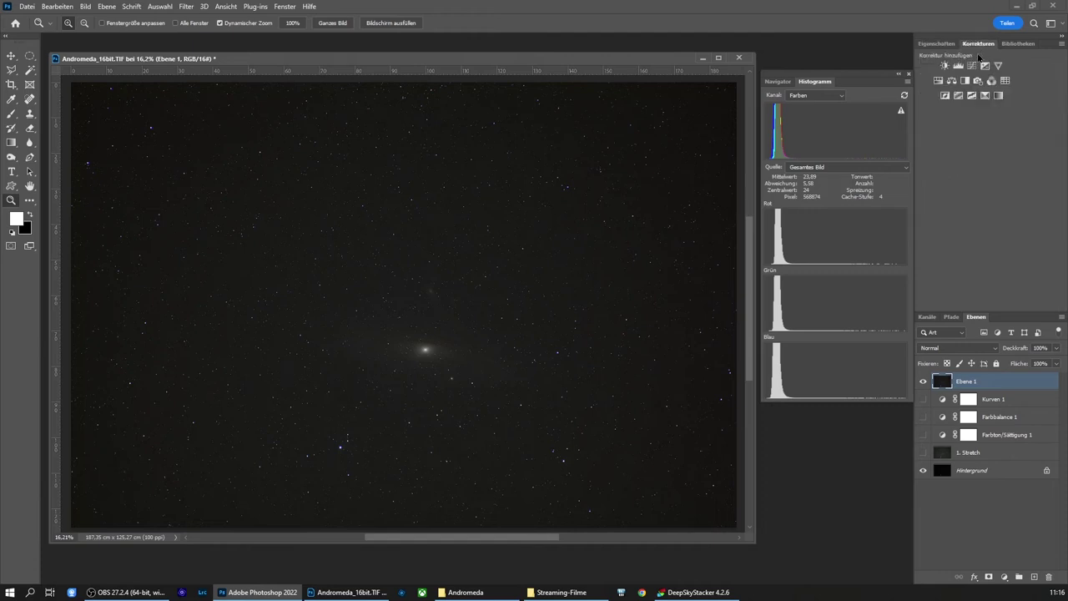
left_click(938, 81)
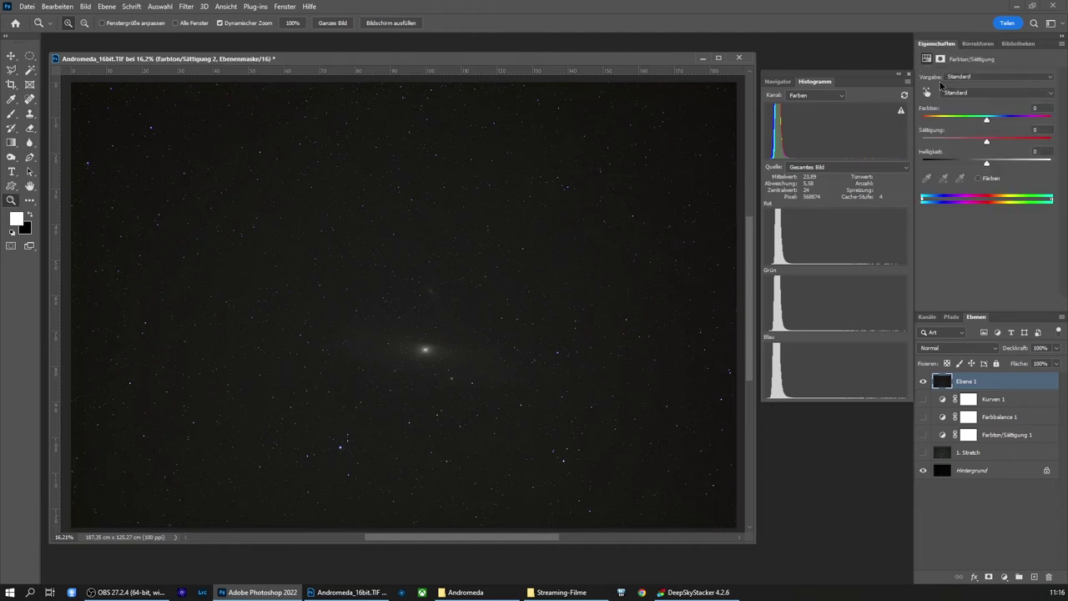
left_click_drag(988, 142, 1002, 143)
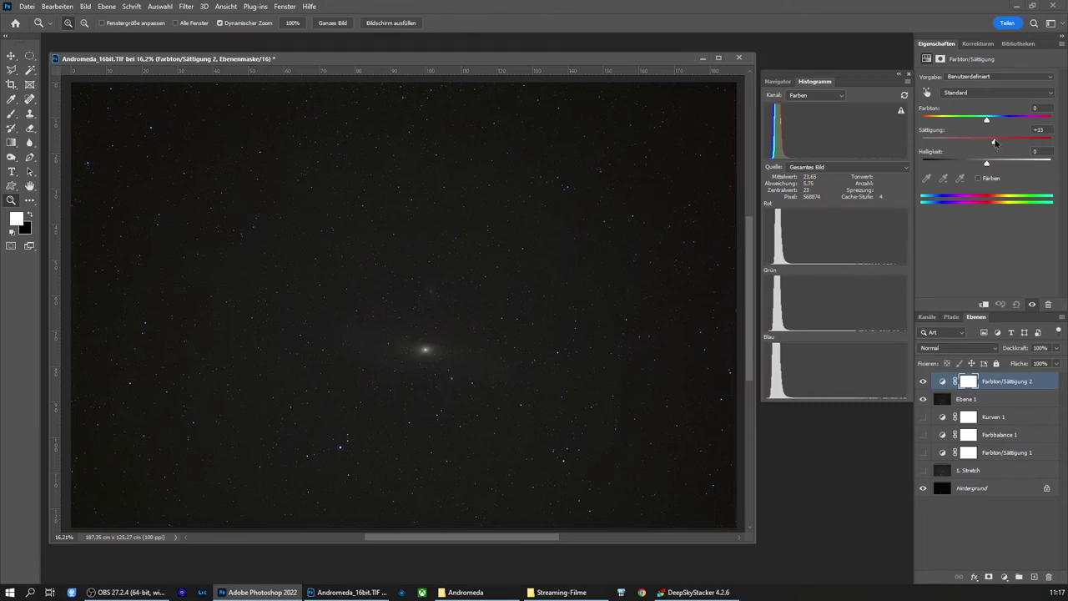
left_click_drag(1001, 144, 1014, 142)
left_click(980, 44)
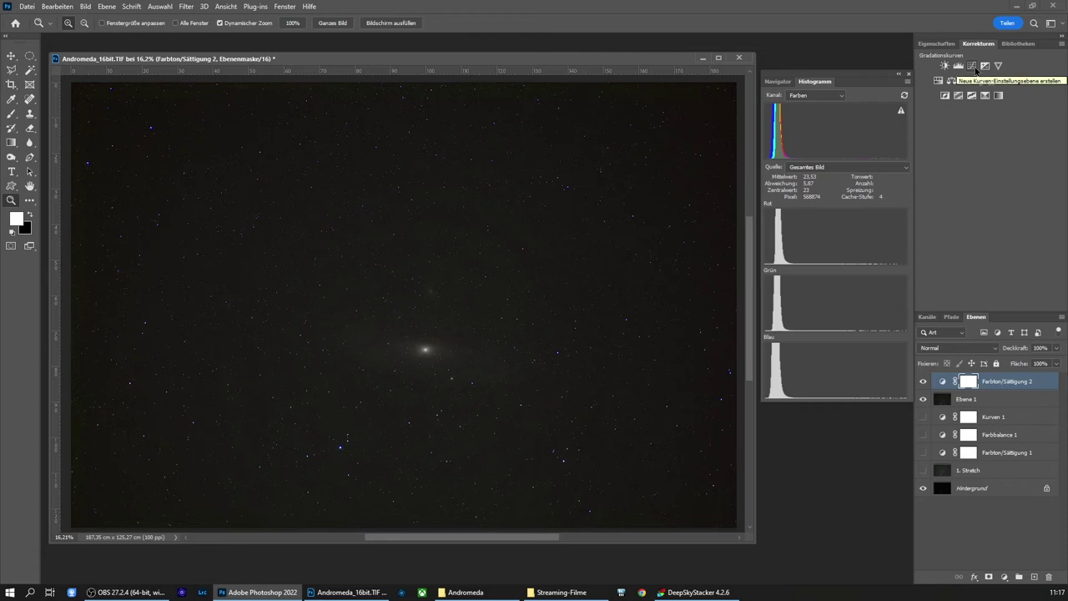
Add a Kurven 2 curve lifting input 114 to output 141, then a neutral Farbbalance 2 layer
left_click(973, 66)
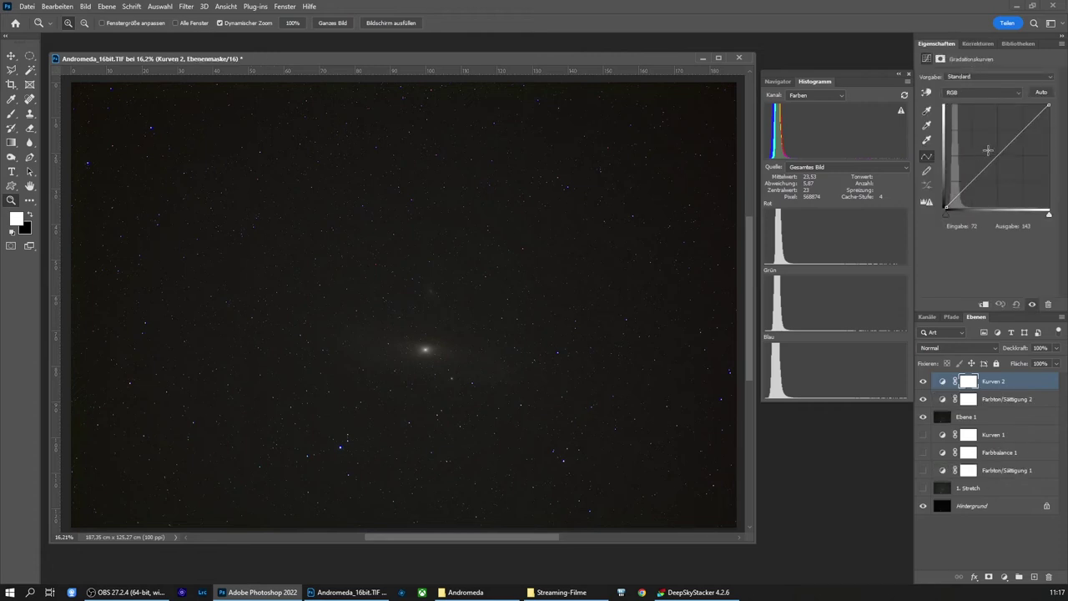
left_click_drag(998, 156, 991, 150)
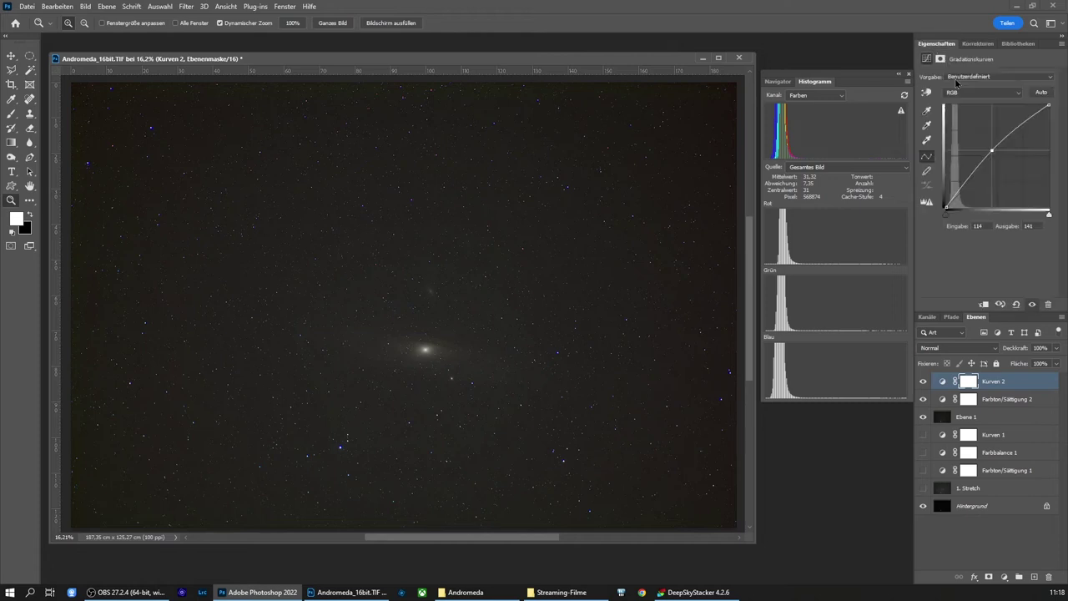
key("ctrl+b")
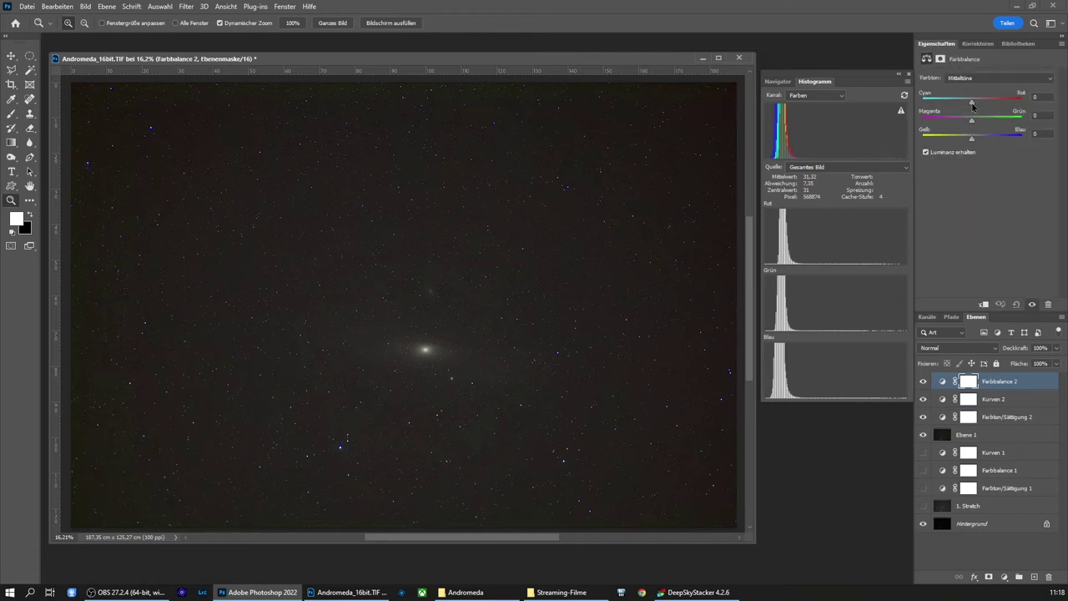
Set the Farbbalance 2 midtones to Cyan/Rot -3, Magenta/Grün -6 and Gelb/Blau +10
left_click_drag(971, 122, 976, 142)
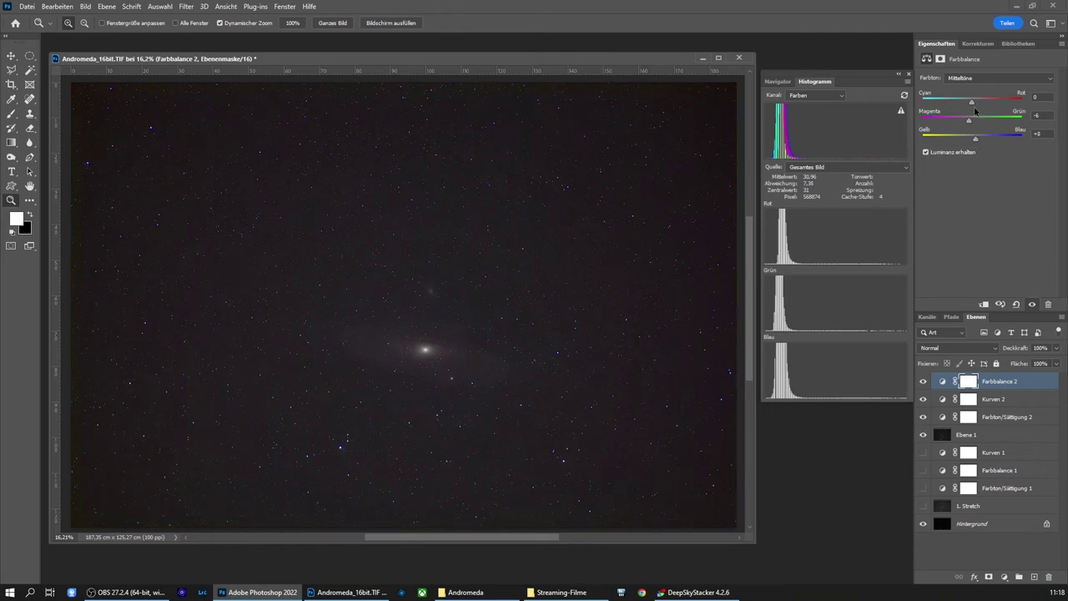
left_click_drag(972, 102, 968, 124)
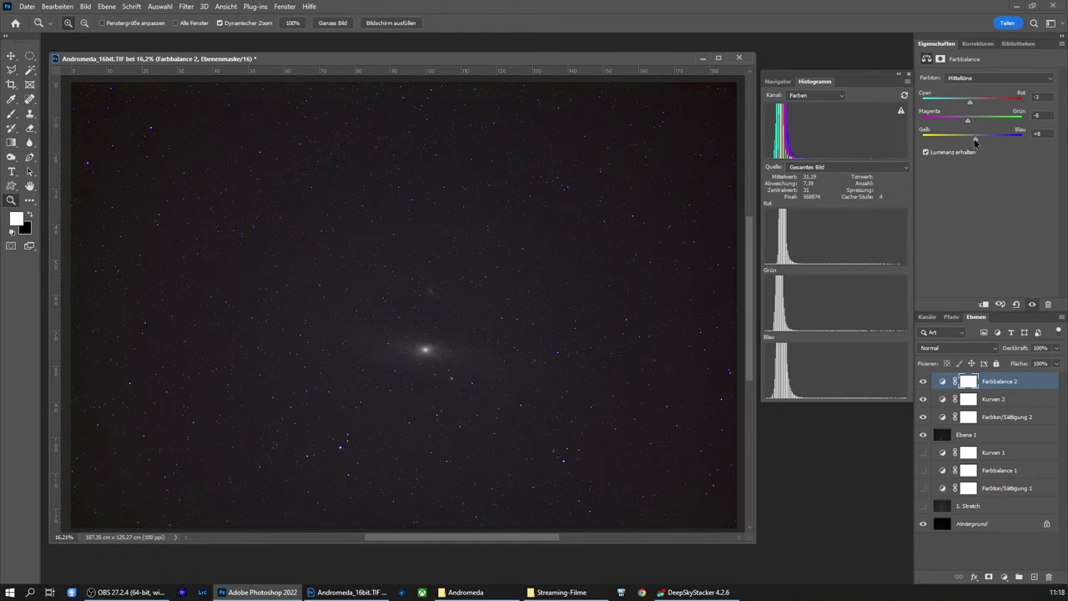
left_click_drag(975, 139, 979, 144)
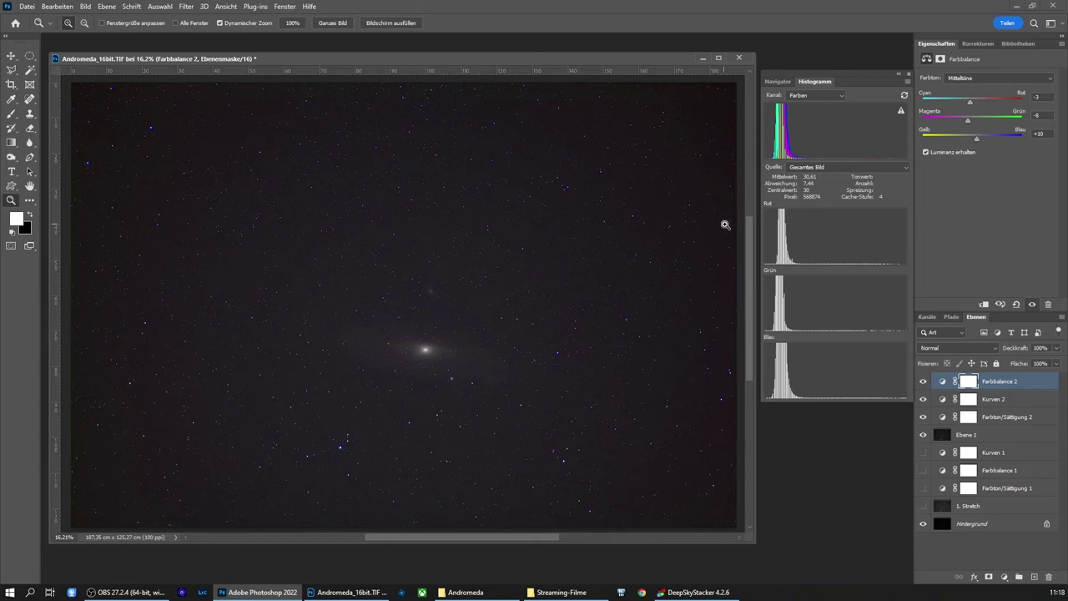
Cancel a first Levels attempt and select the merged Ebene 1 layer instead
left_click(106, 6)
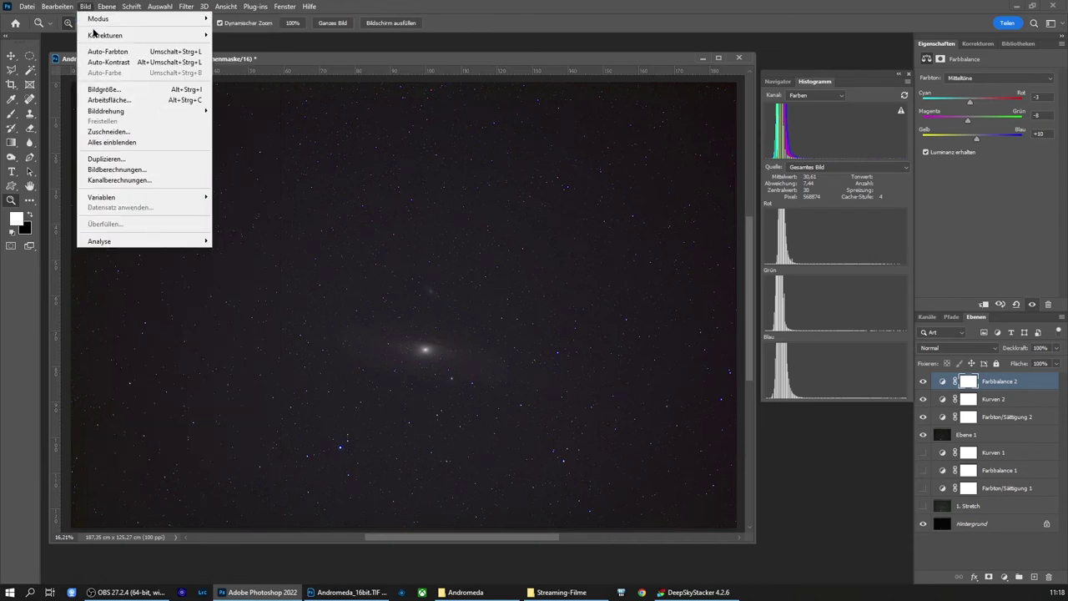
mouse_move(142, 35)
mouse_move(105, 35)
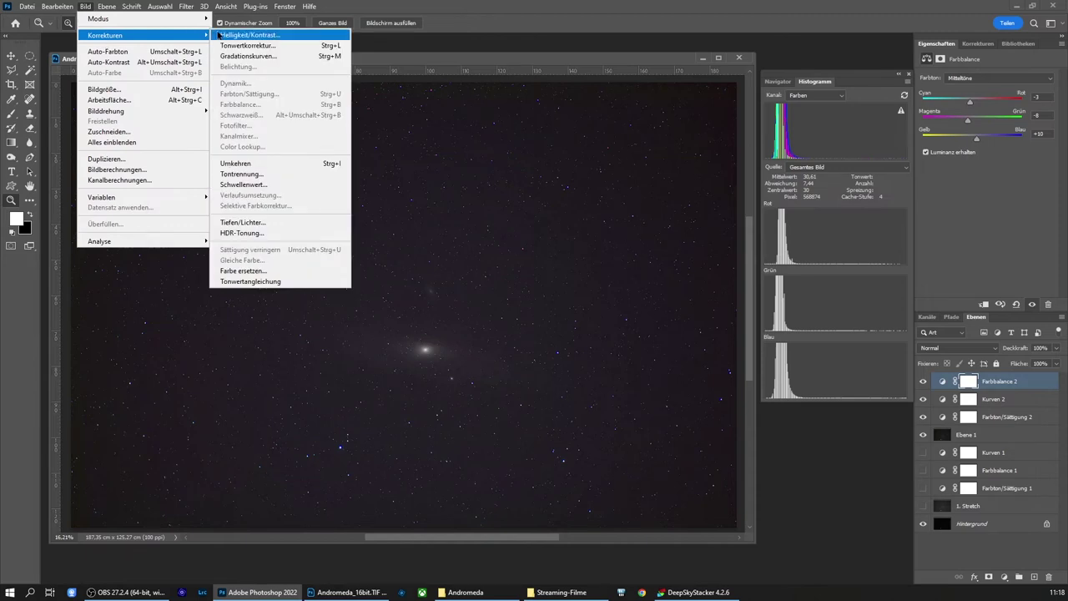
left_click(258, 45)
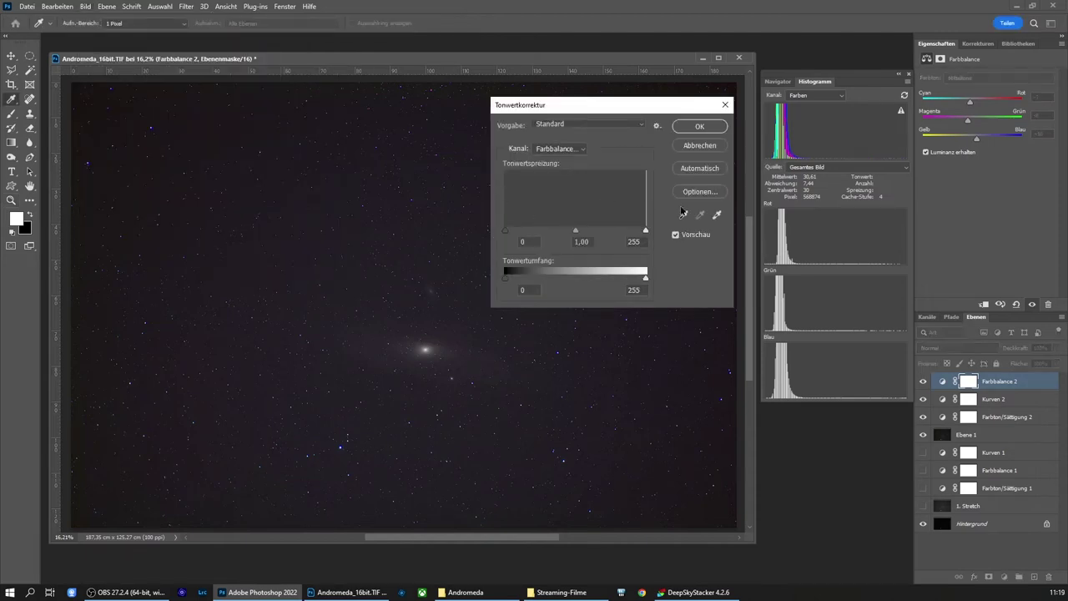
left_click(699, 145)
key("z")
left_click(968, 435)
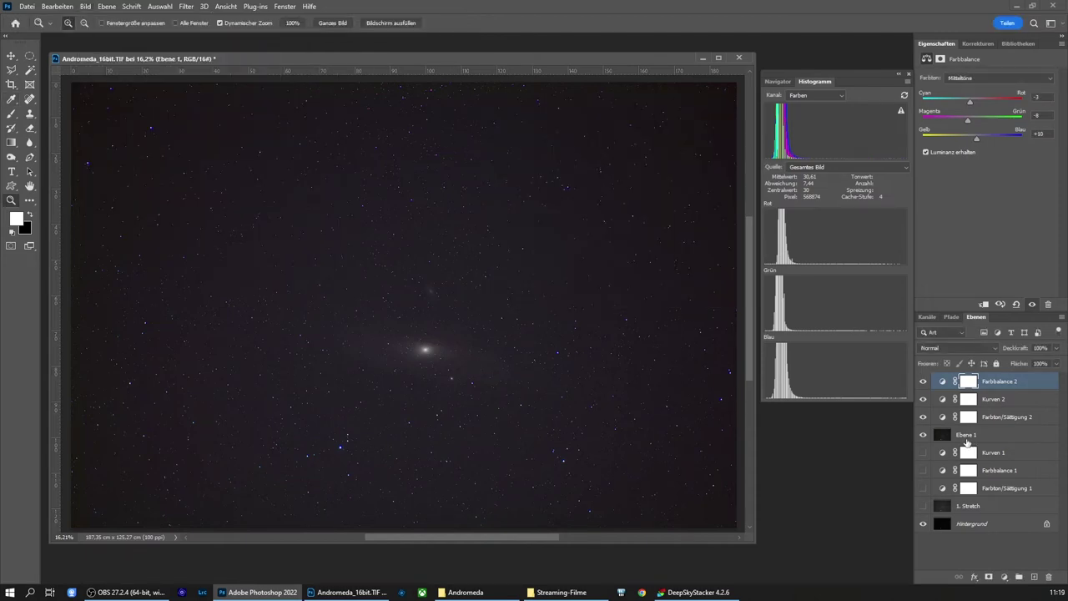
Apply a Levels correction with RGB midtone 1,03 to Ebene 1
left_click(85, 6)
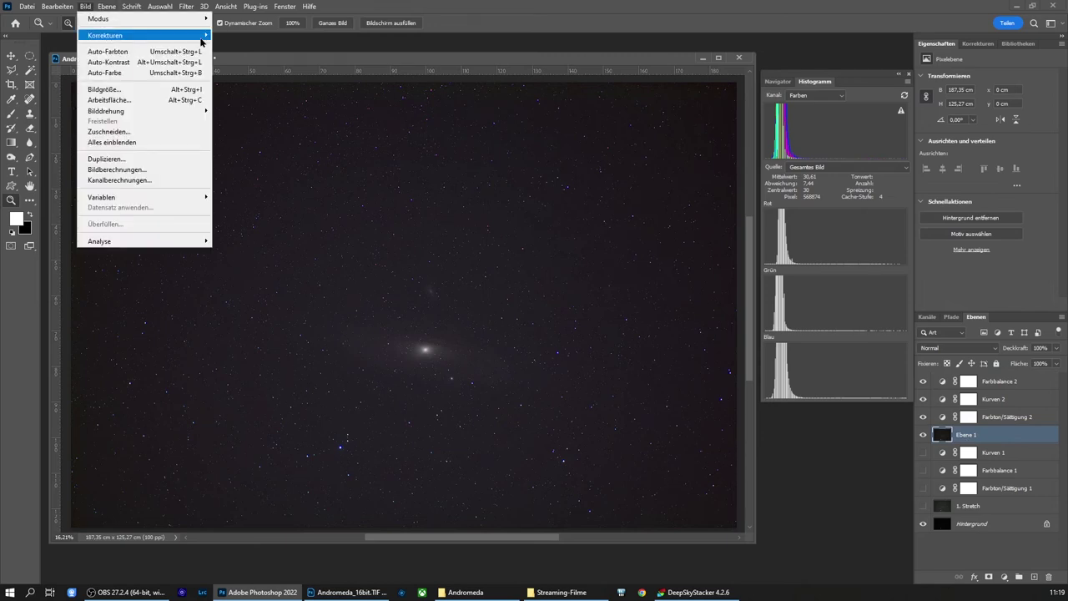
mouse_move(105, 35)
left_click(247, 46)
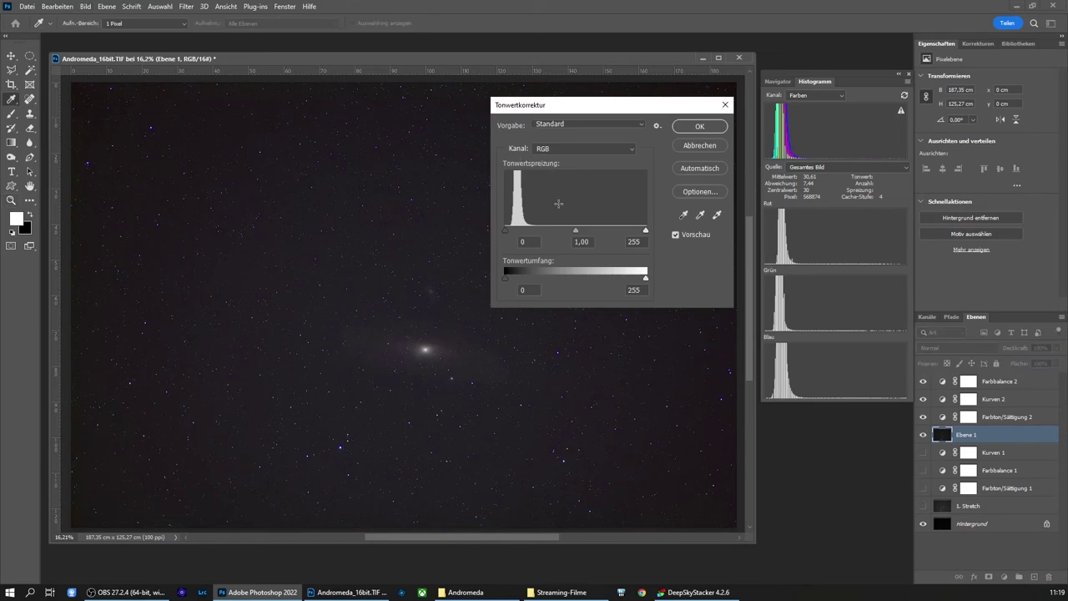
left_click_drag(576, 232, 570, 232)
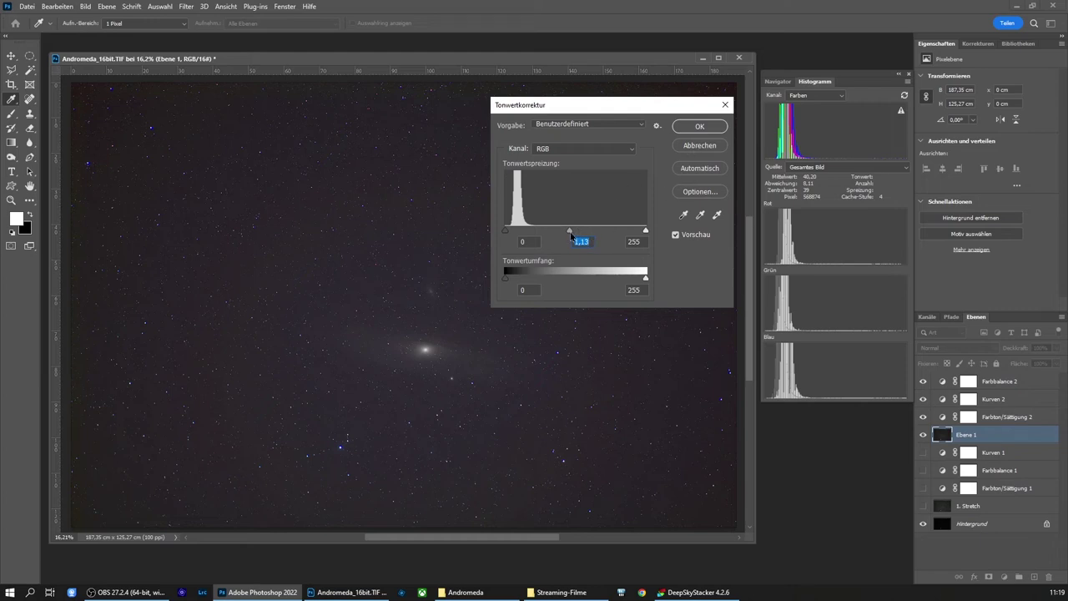
left_click_drag(570, 232, 575, 237)
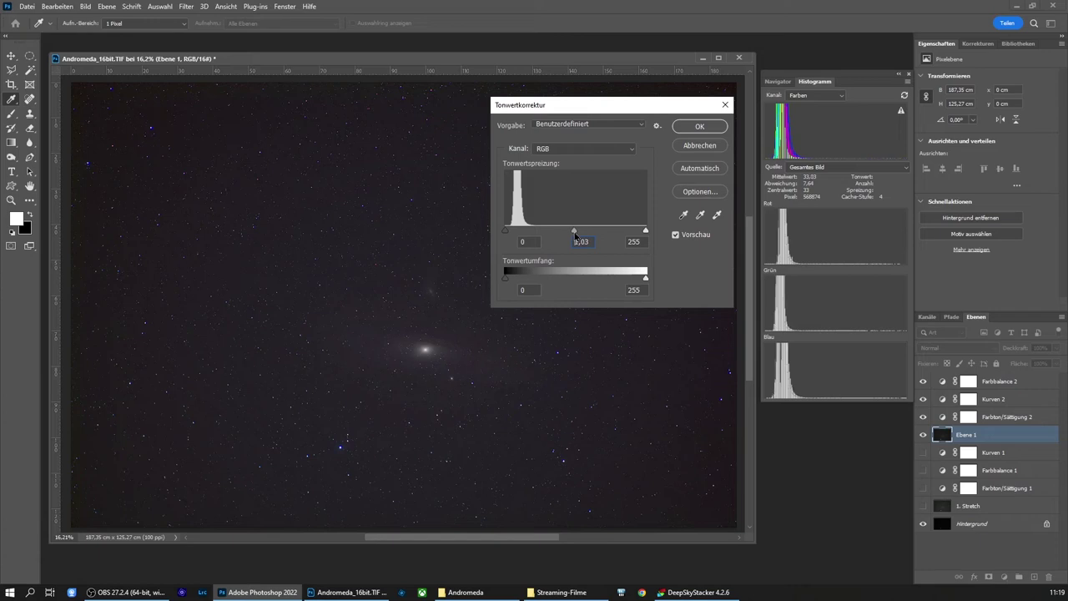
left_click(700, 127)
Zoom in on the Andromeda galaxy core and back out, then bring Google Chrome forward
key("z")
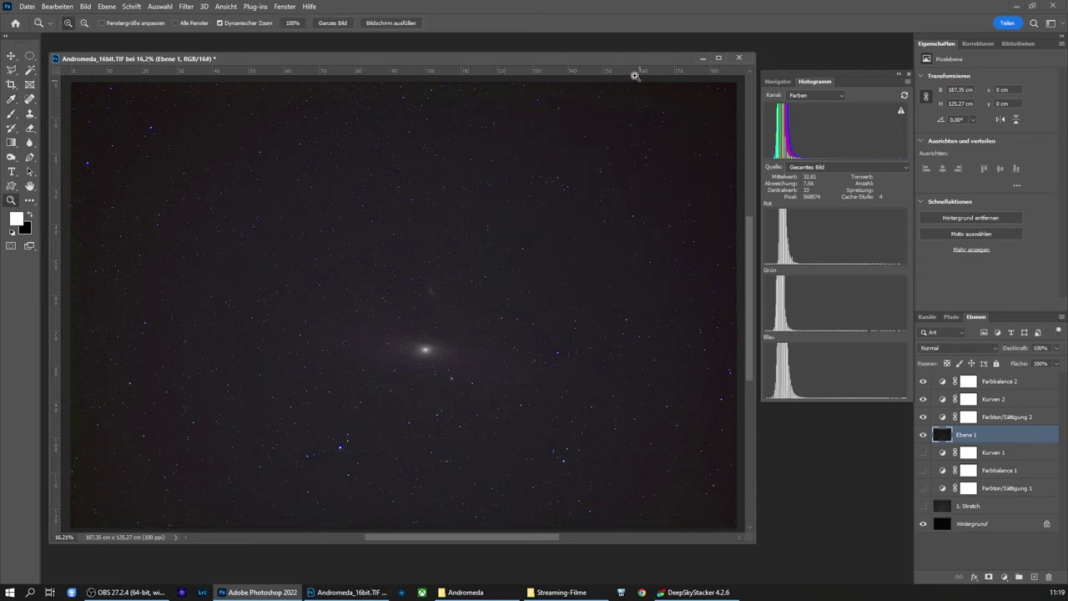
left_click_drag(624, 64, 623, 57)
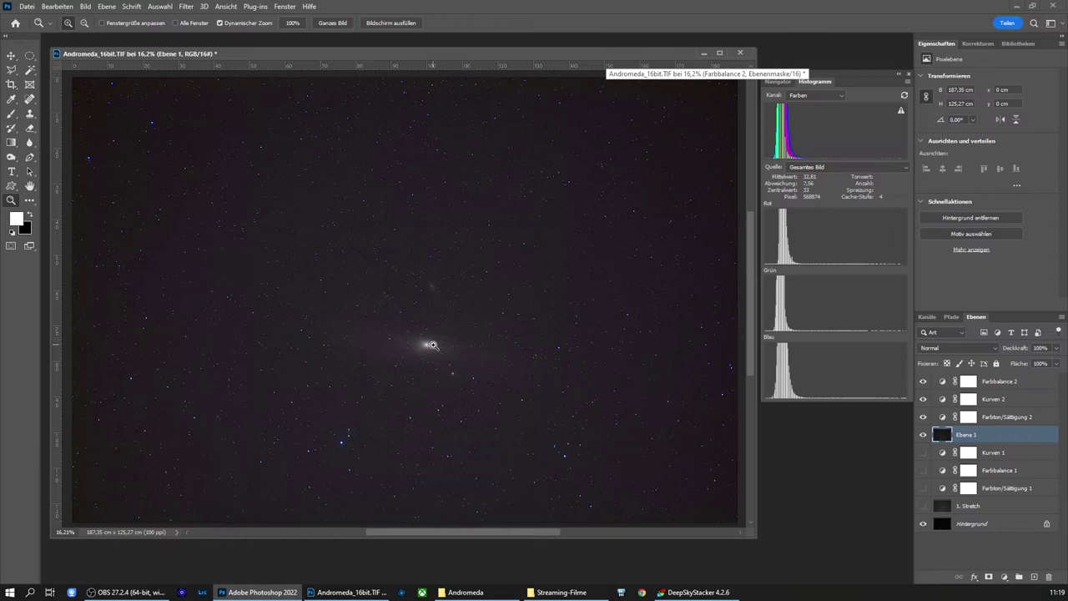
left_click_drag(436, 341, 491, 368)
left_click_drag(444, 338, 473, 353)
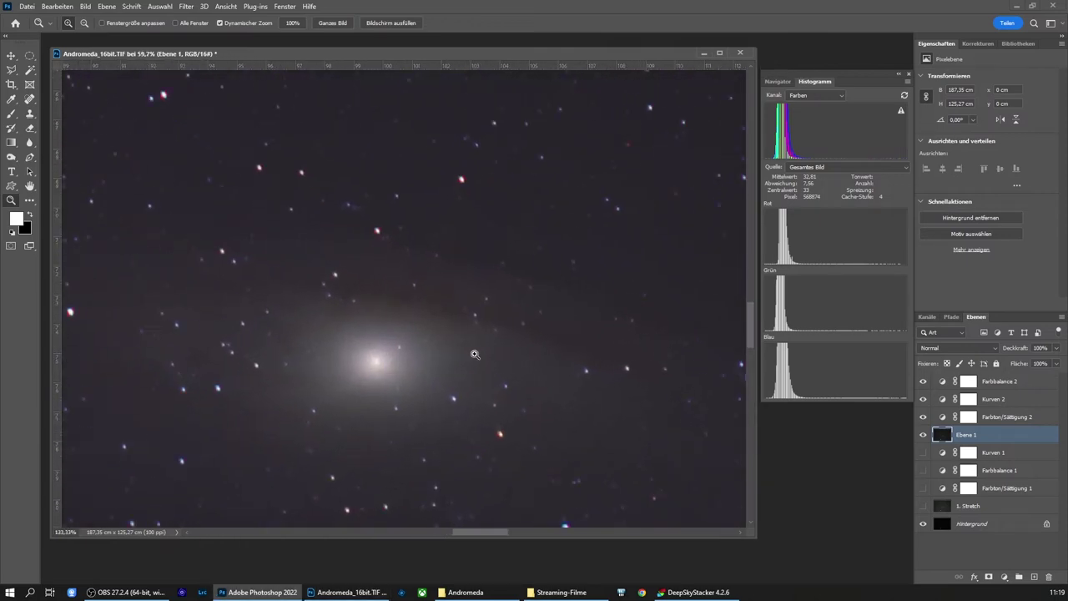
left_click_drag(424, 264, 395, 269)
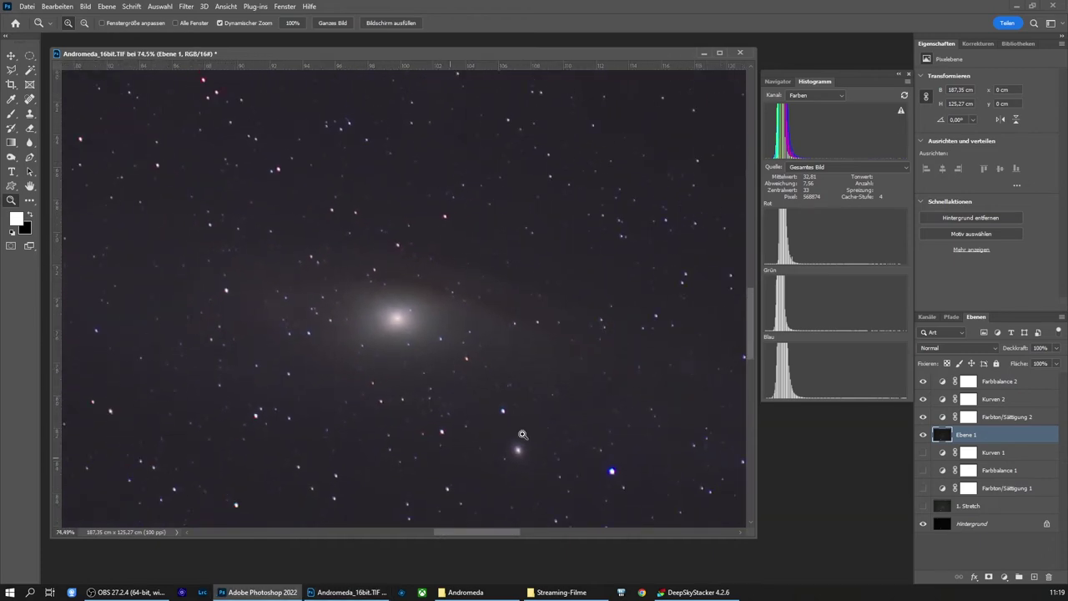
left_click_drag(515, 358, 460, 355)
left_click_drag(442, 536, 462, 539)
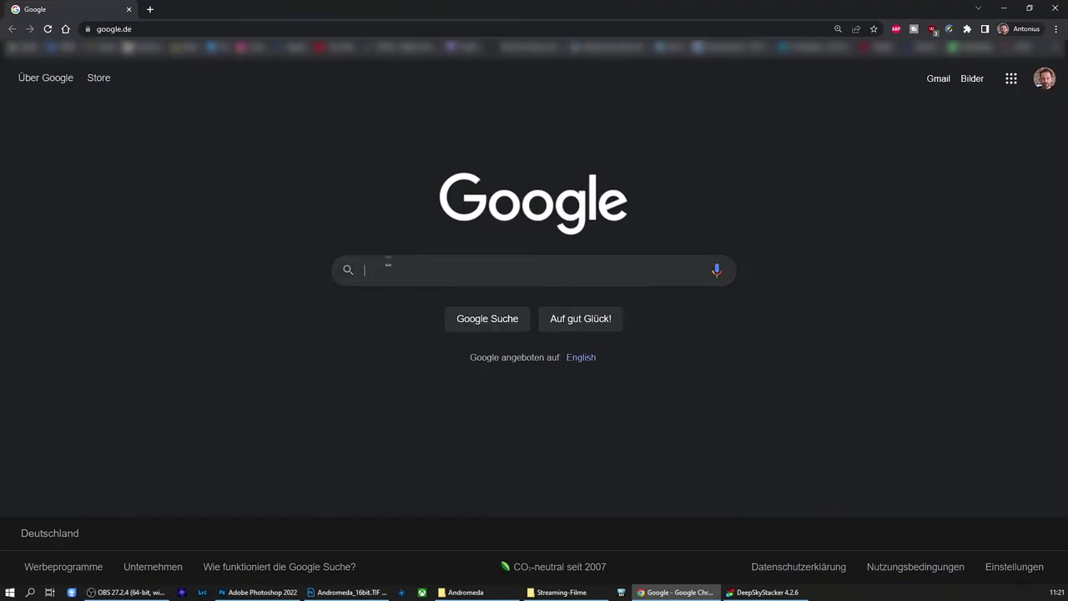
Search Google for starnet++ and open the 'Download | StarNet' page at starnetastro.com
left_click(388, 266)
type("St")
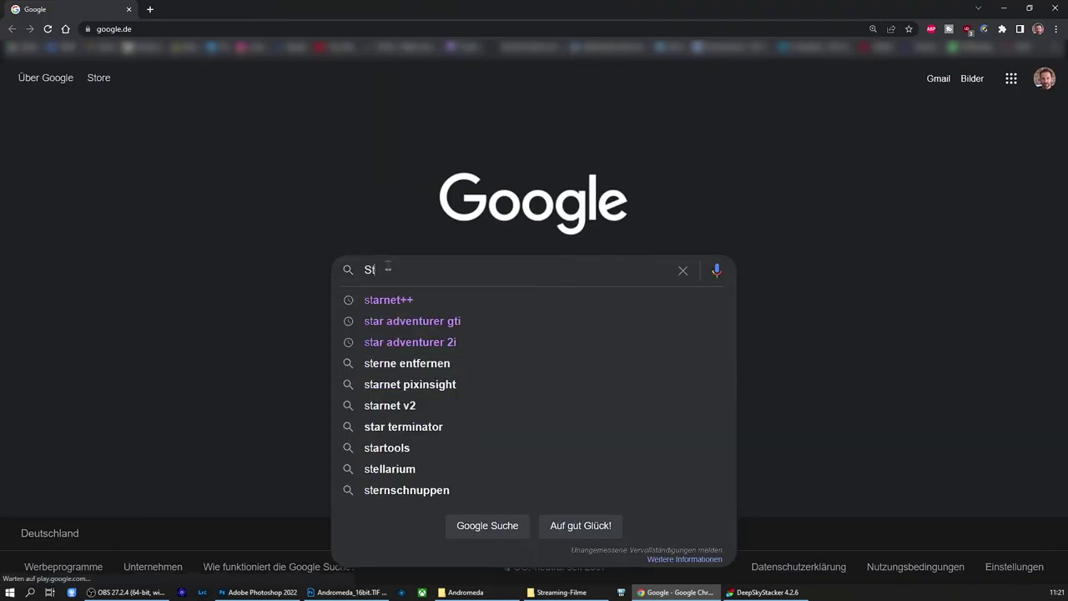
type("ar")
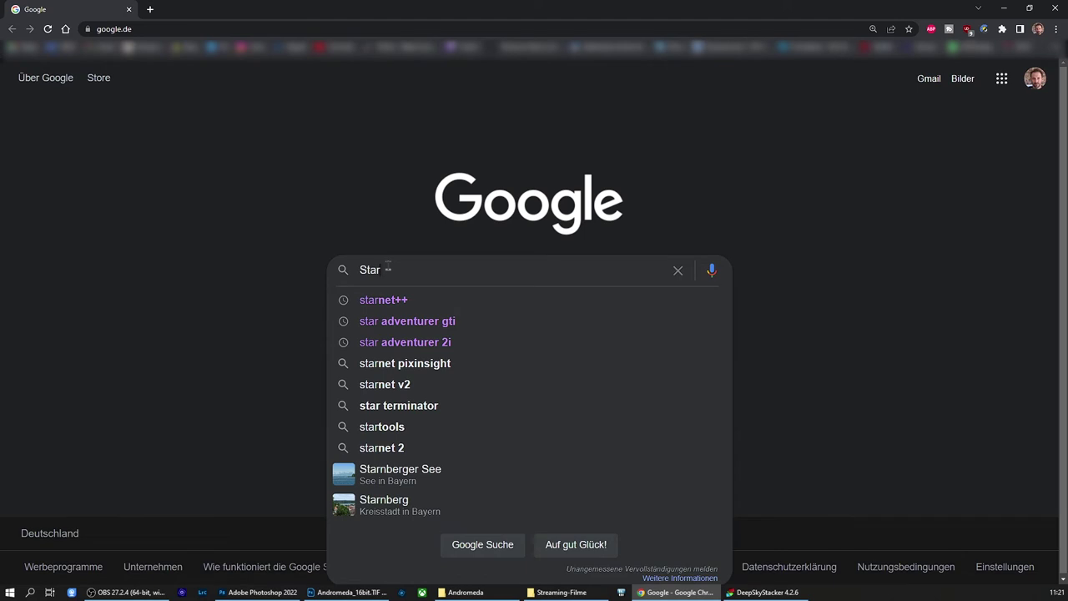
left_click(380, 300)
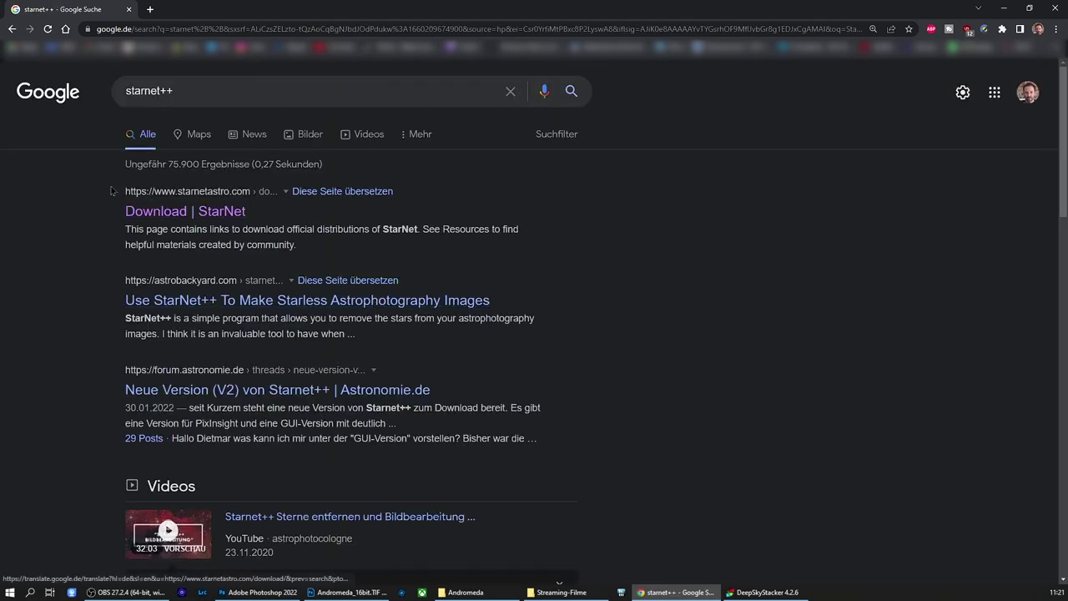
left_click(183, 214)
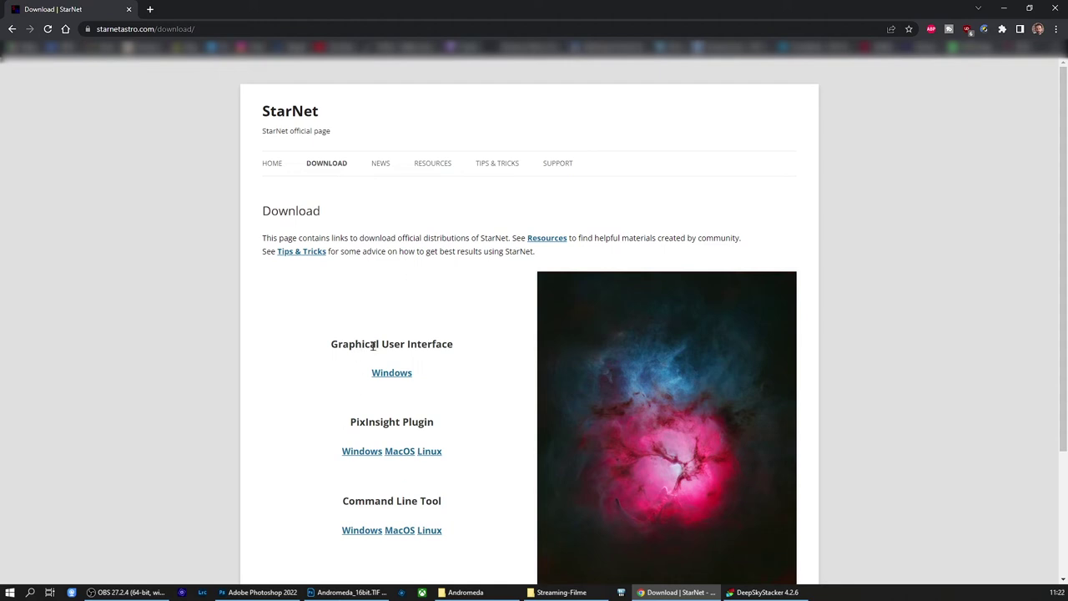
Open StarNetv2GUI_Win.zip from Downloads in WinRAR and browse into its StarNetv2GUI_Win folder
right_click(568, 594)
left_click(243, 227)
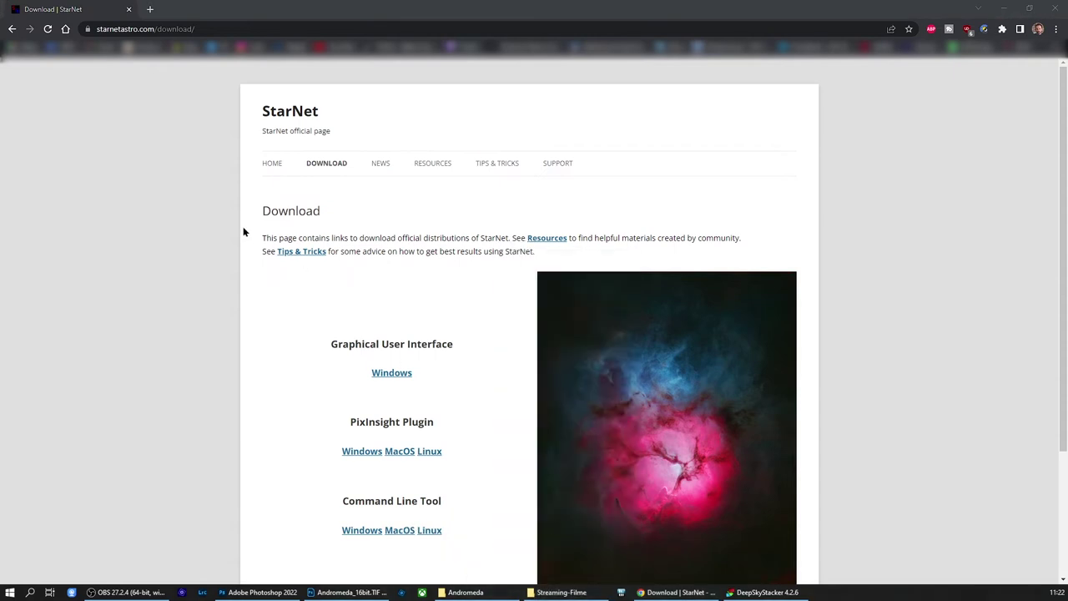
key("super+e")
left_click(316, 161)
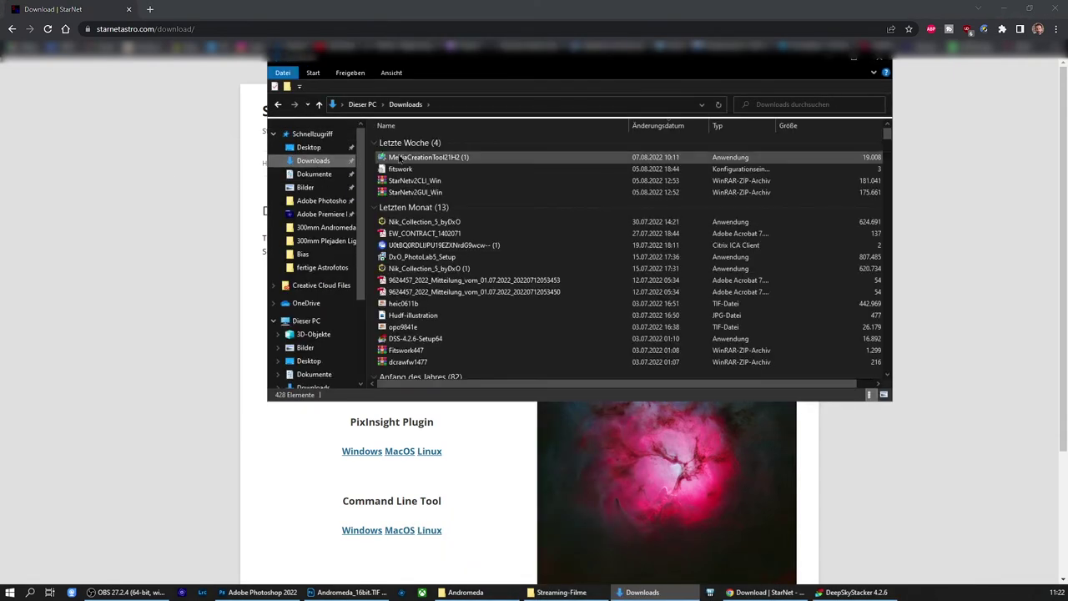
double_click(408, 192)
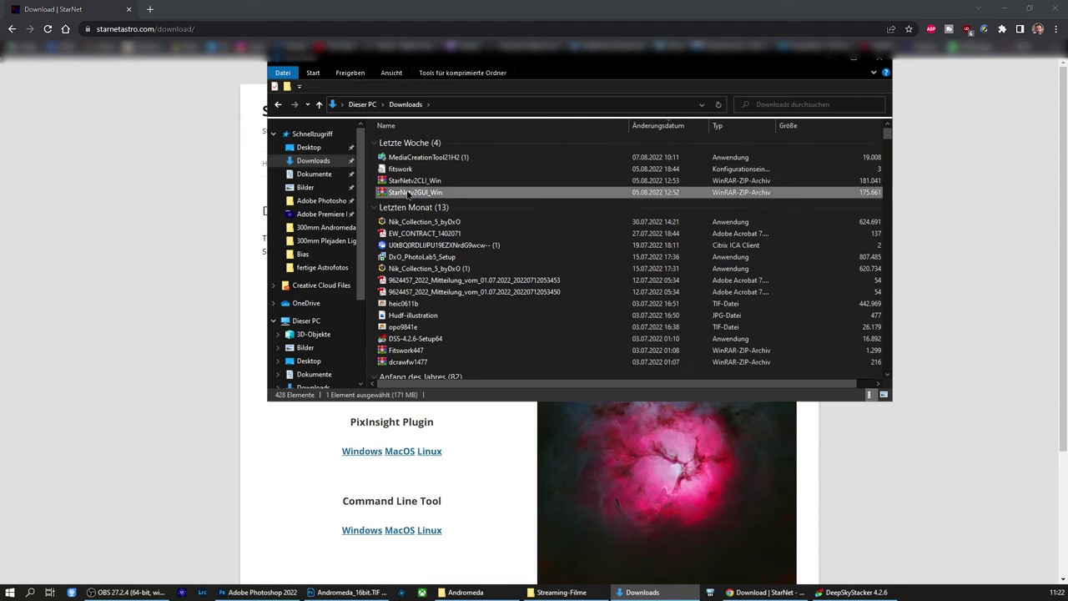
left_click(873, 62)
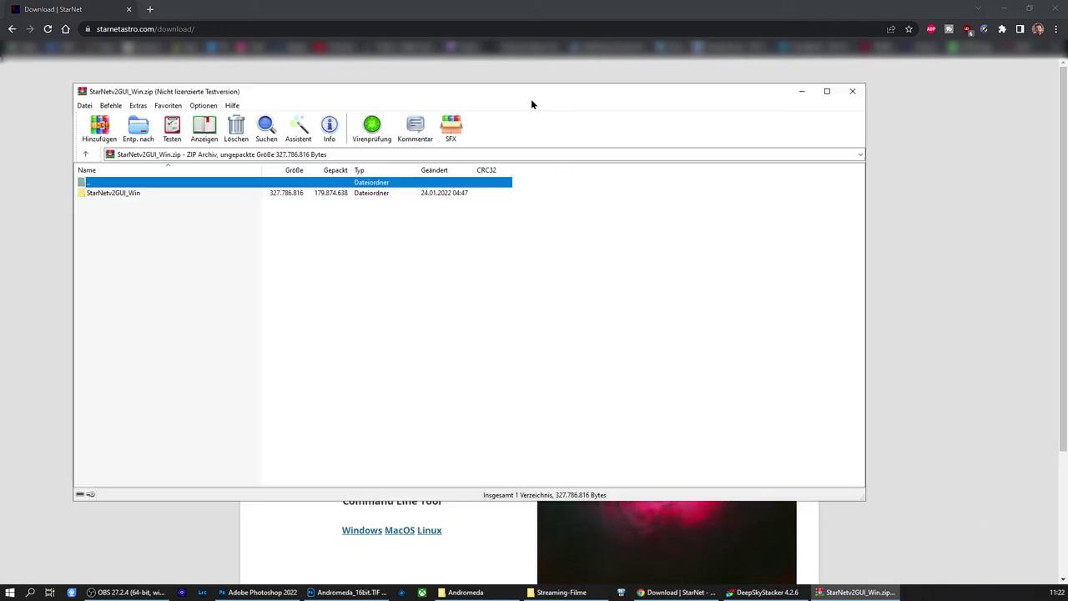
double_click(113, 194)
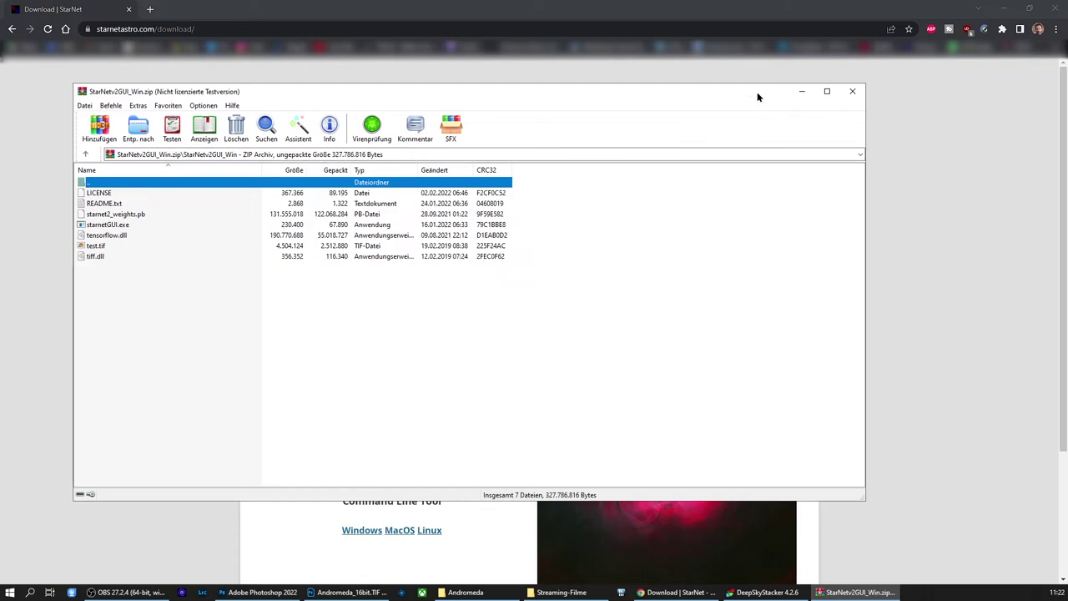
Back in Photoshop, stamp all visible layers into a new merged Ebene 2 on top
left_click(948, 10)
left_click(979, 8)
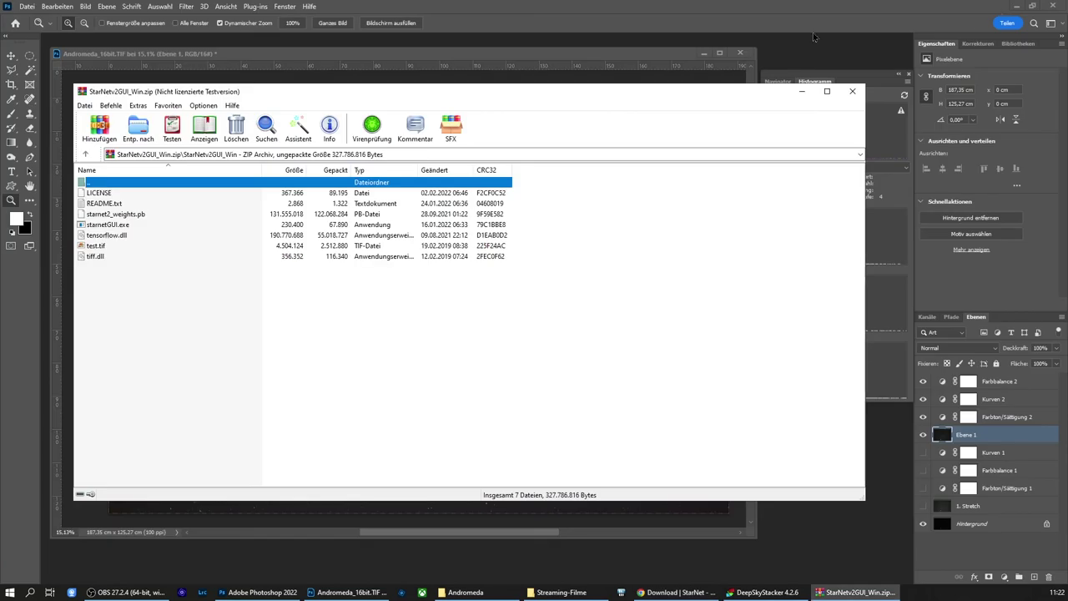
left_click(622, 56)
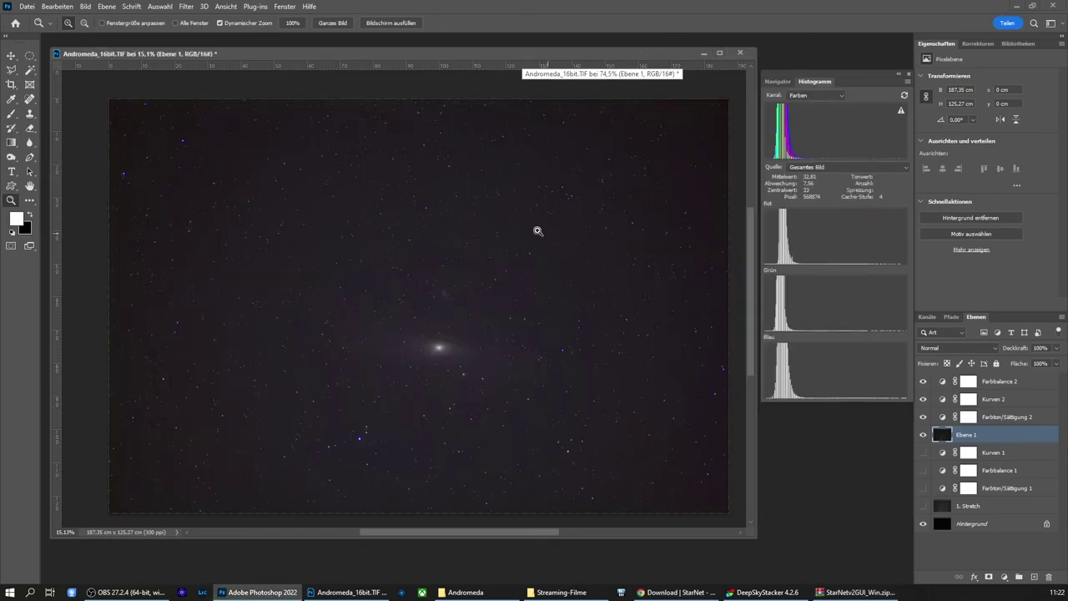
left_click(999, 384)
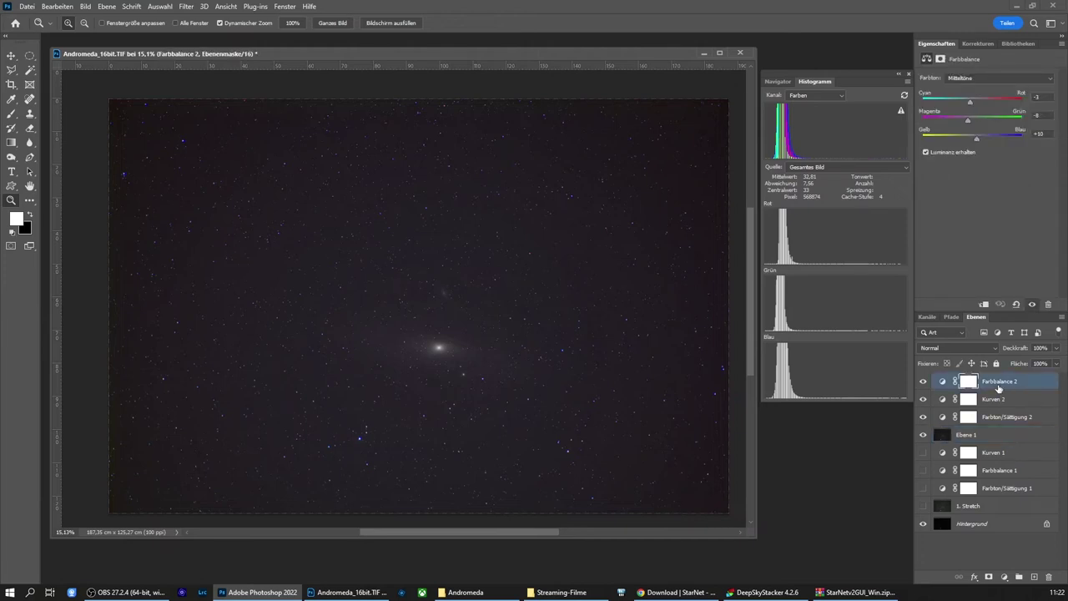
key("ctrl+shift+alt+e")
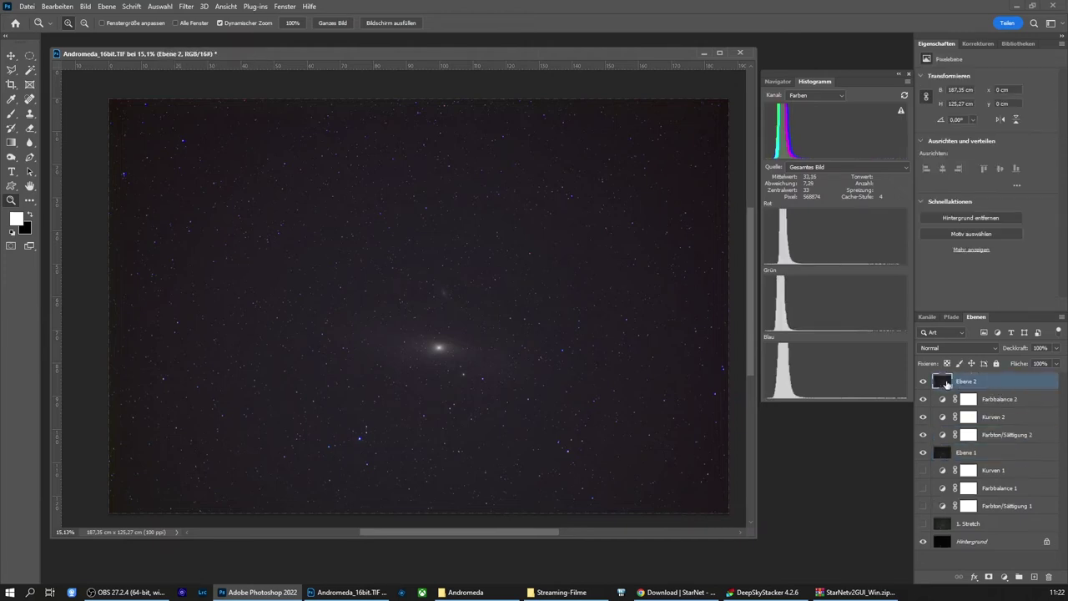
Save the image to the Desktop as uncompressed TIFF Andromeda_Sterne.tif, then restore WinRAR
left_click(26, 6)
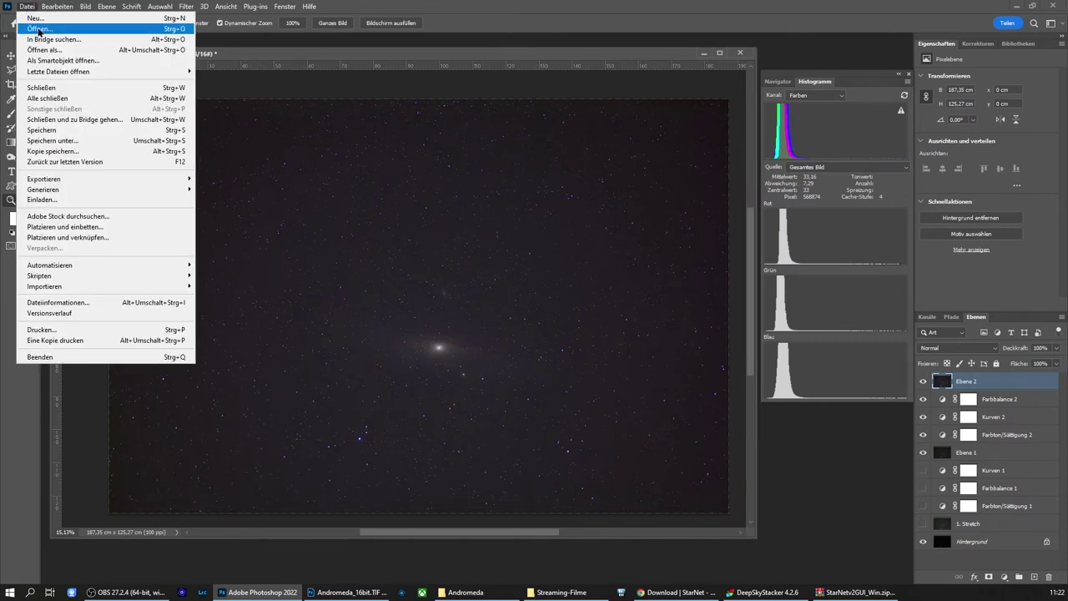
left_click(50, 140)
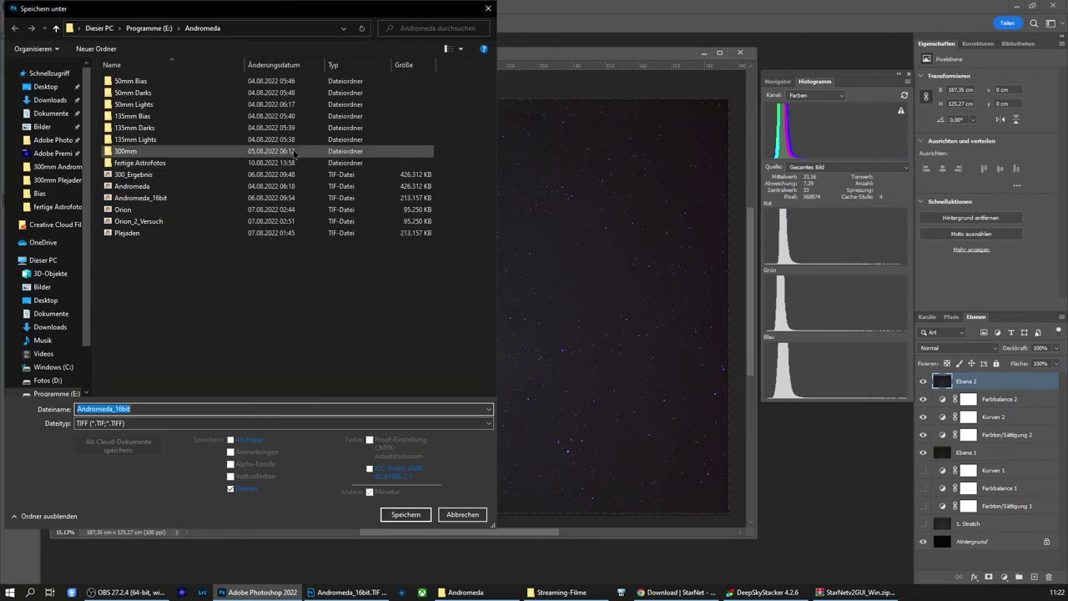
left_click(45, 86)
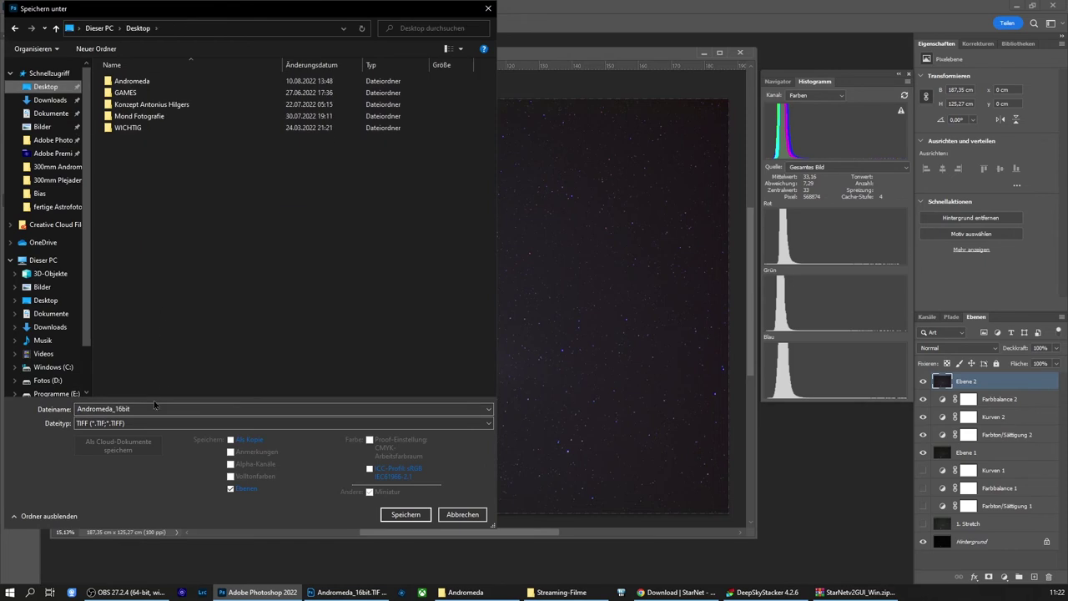
double_click(116, 409)
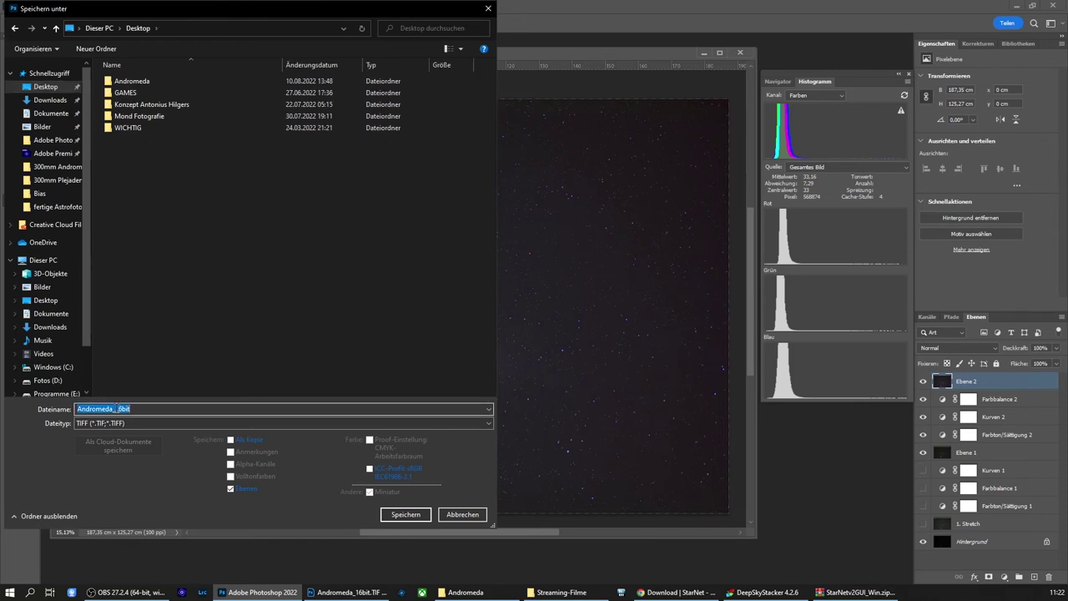
left_click_drag(115, 409, 166, 410)
type("Sterne")
left_click(406, 514)
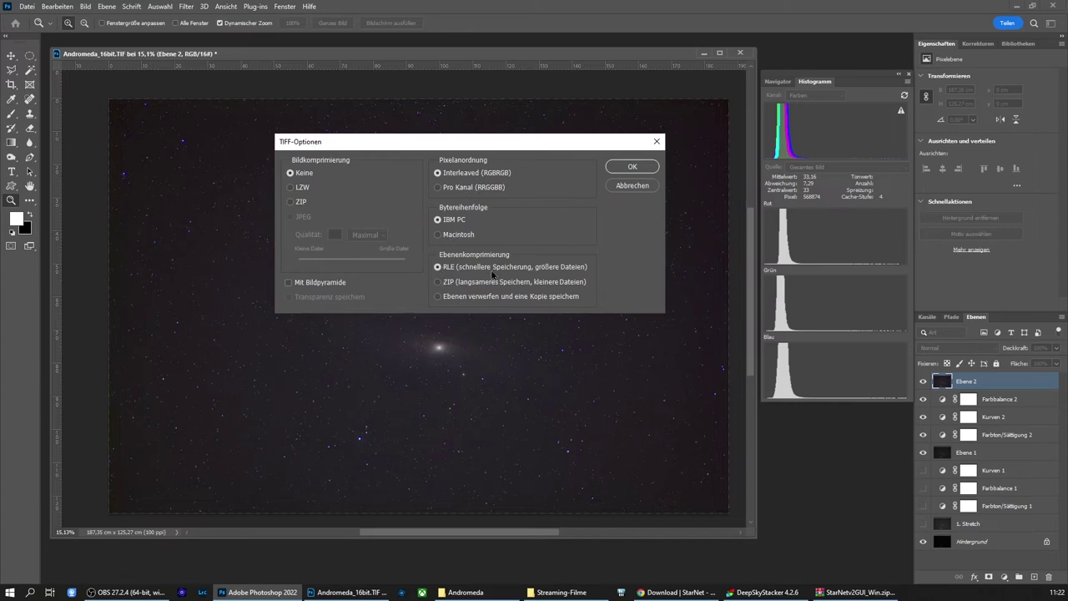
left_click(633, 167)
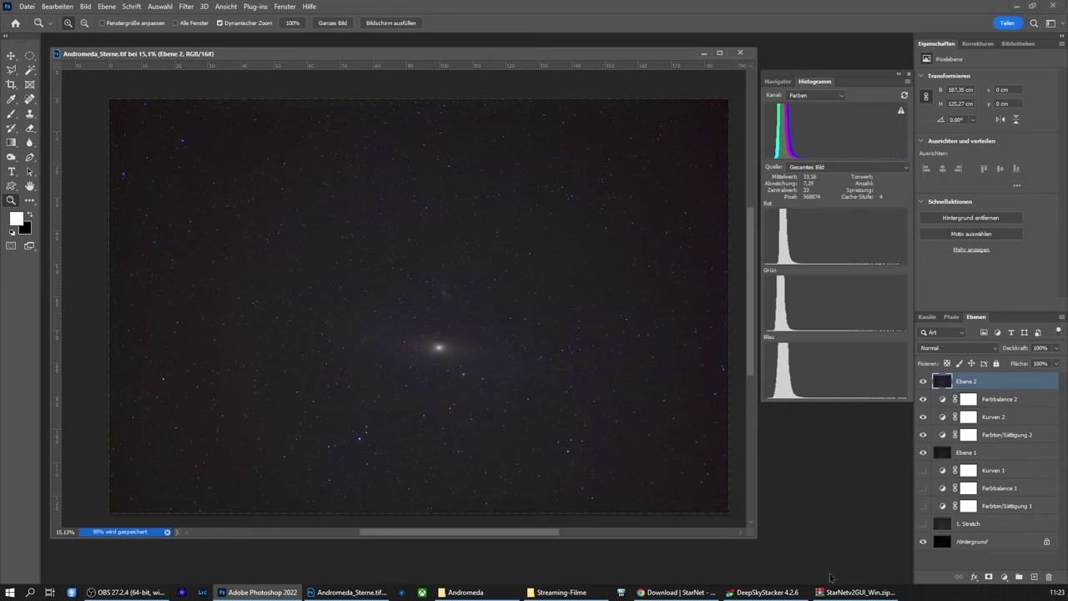
left_click(838, 593)
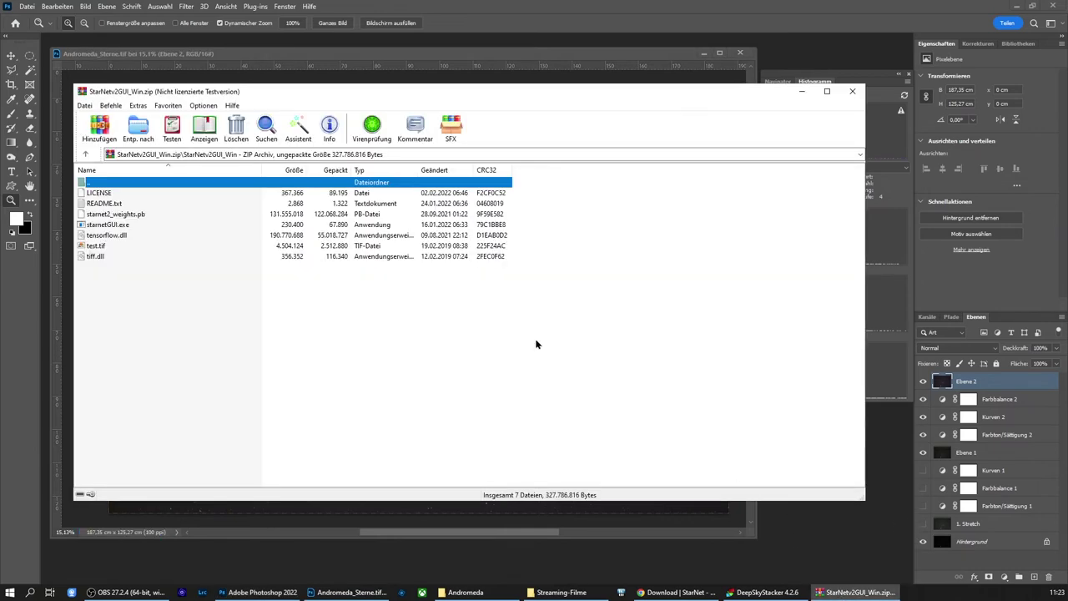
Launch starnetGUI.exe from the archive and move its window to the left
double_click(107, 225)
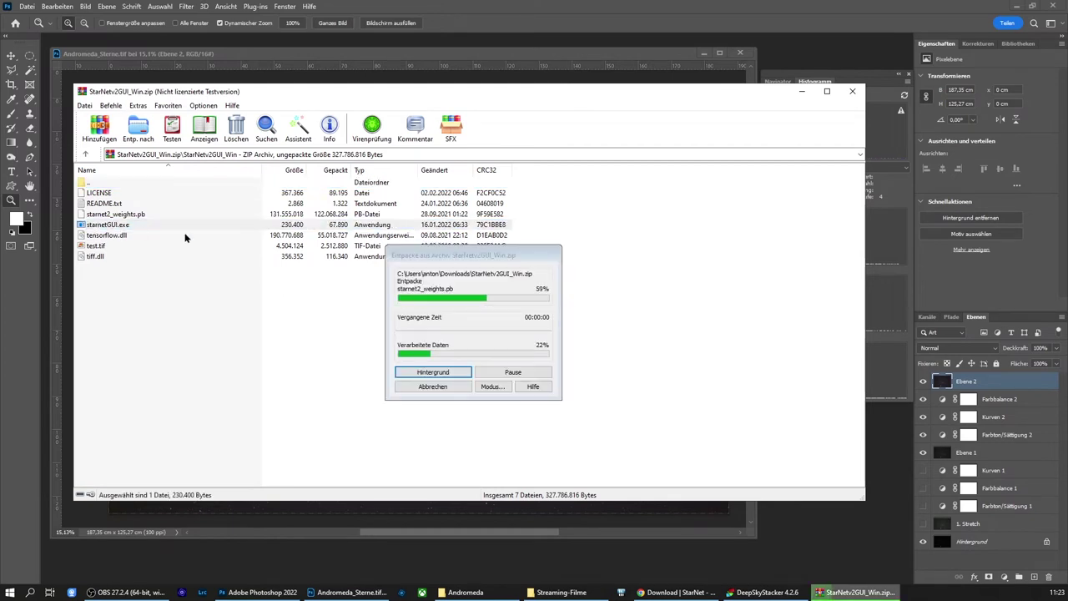
left_click(803, 92)
left_click_drag(574, 148, 445, 148)
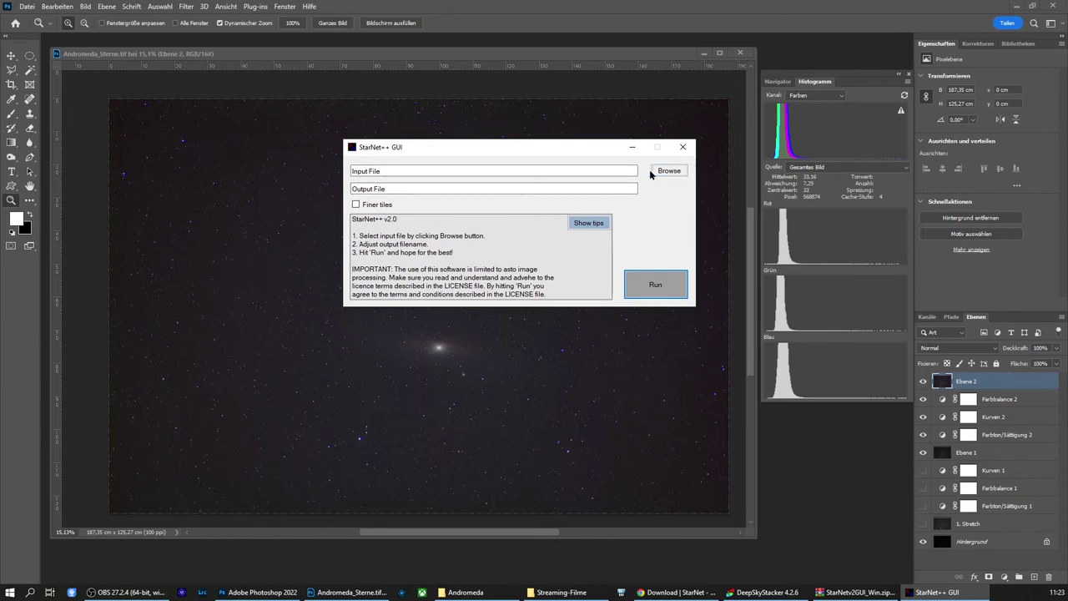
Run StarNet star removal on Andromeda_Sterne.tif, outputting Andromeda_ohneSterne.tif
left_click(671, 172)
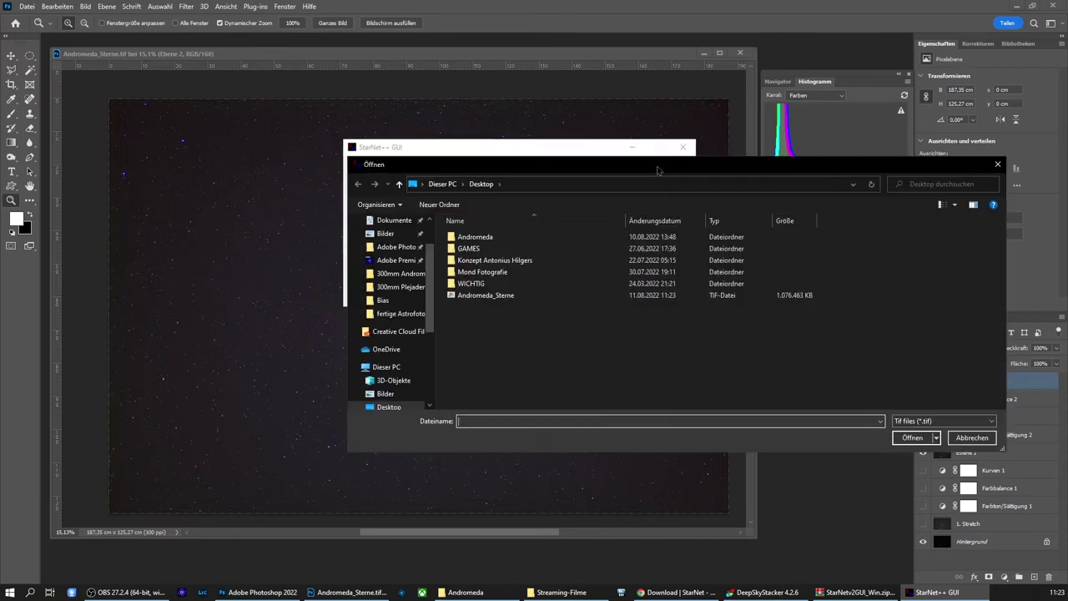
mouse_move(486, 296)
double_click(476, 299)
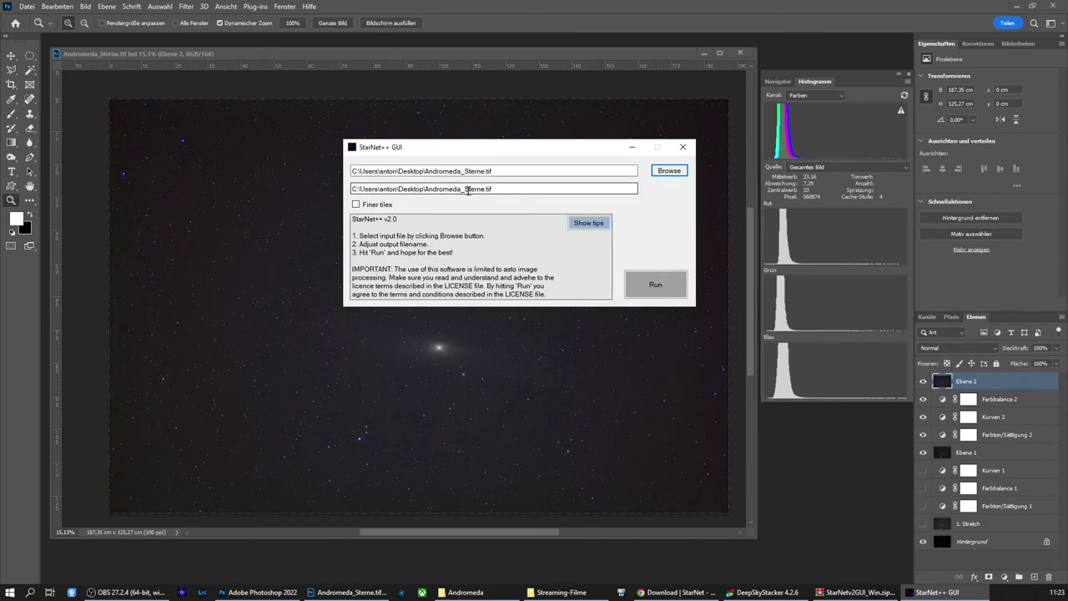
left_click(465, 189)
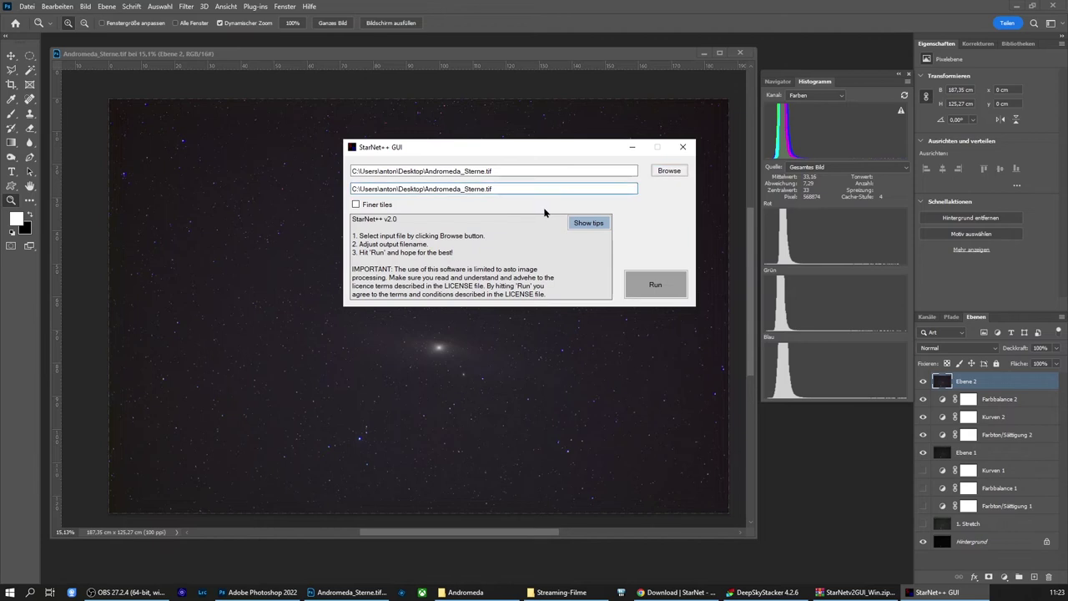
type("ohn")
type("e")
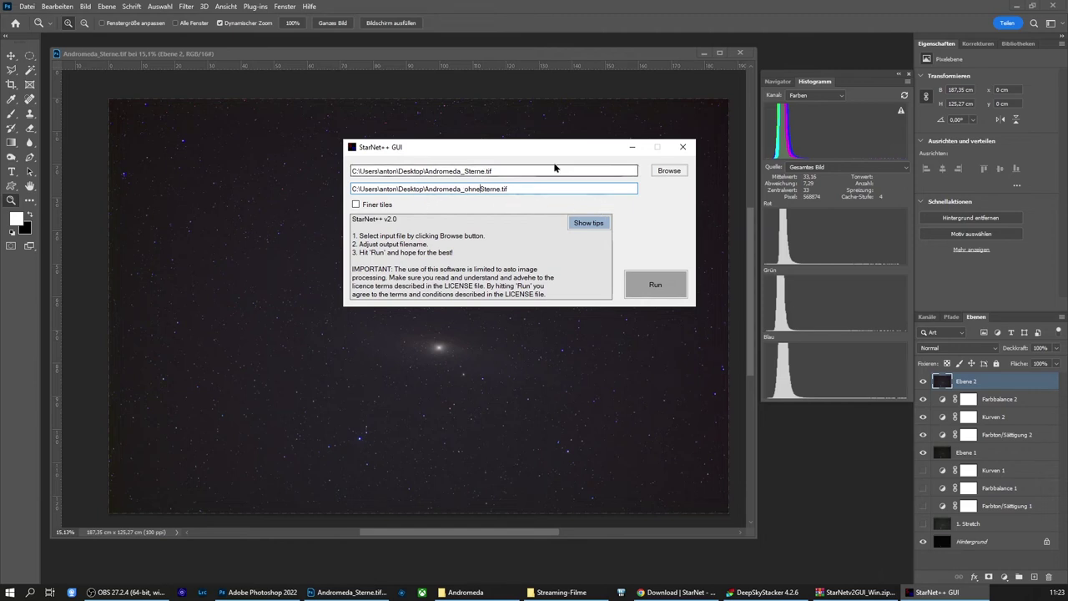
left_click(649, 285)
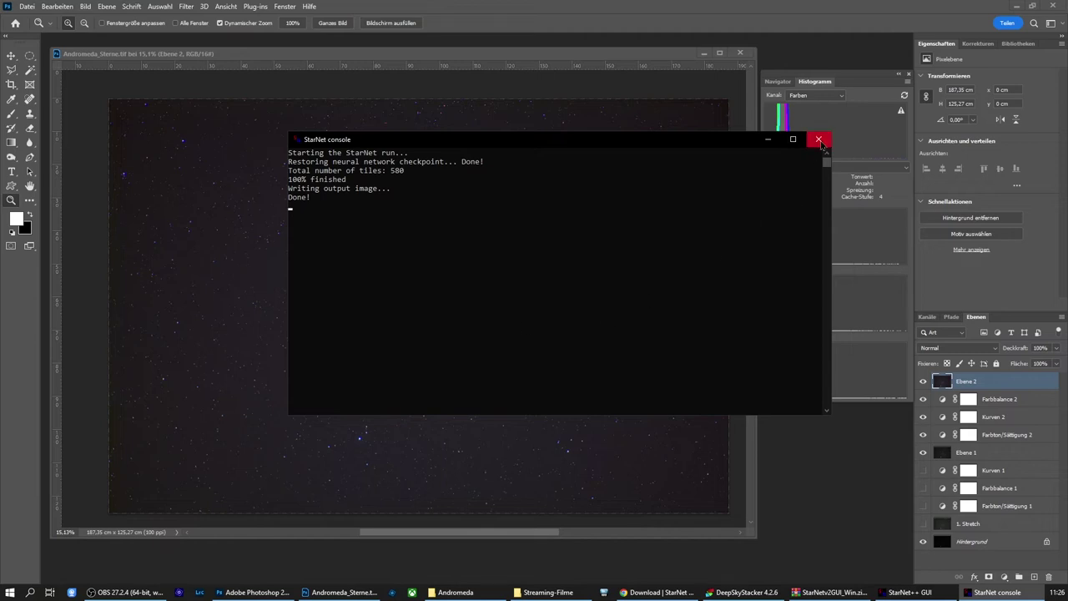
Close the StarNet console and open Andromeda_ohneSterne.tif from the desktop in Photoshop
left_click(819, 138)
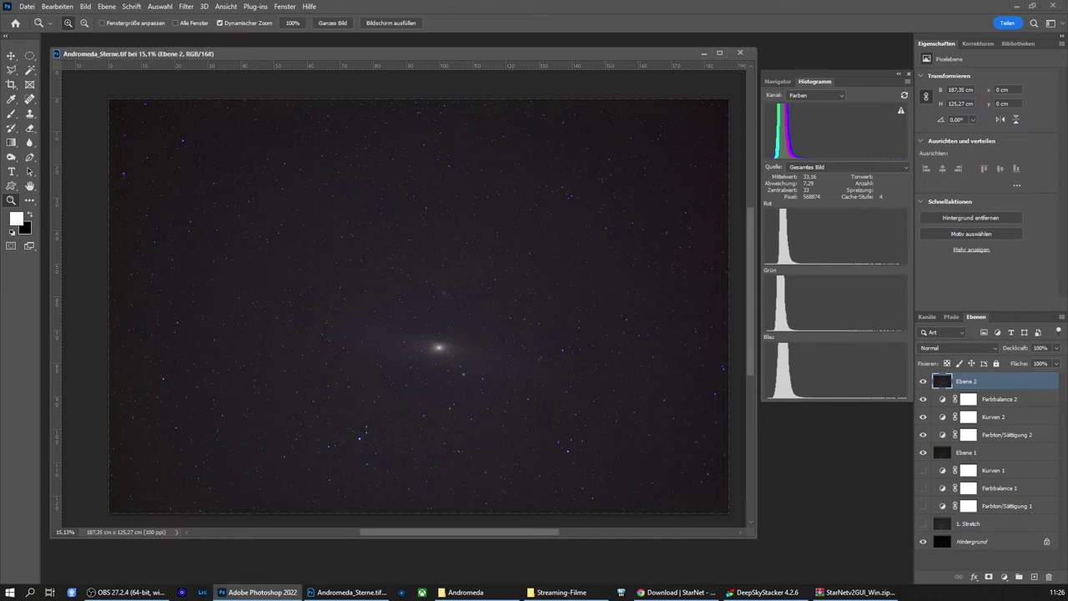
mouse_move(1067, 343)
left_mouse_down()
mouse_move(642, 343)
mouse_move(788, 49)
left_mouse_up()
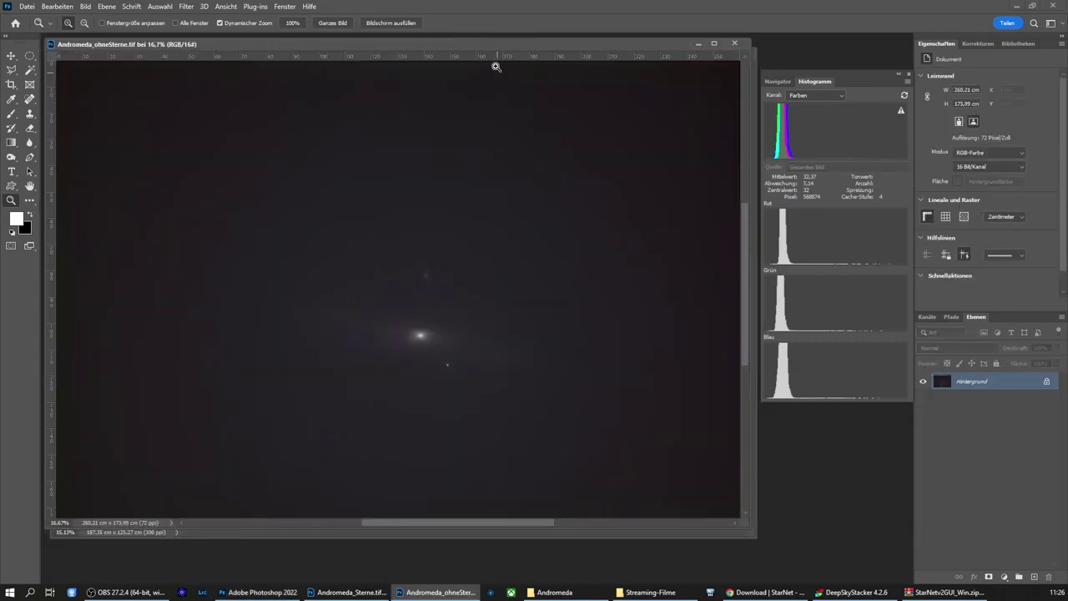
mouse_move(490, 52)
left_mouse_down()
mouse_move(538, 102)
mouse_move(517, 61)
left_mouse_up()
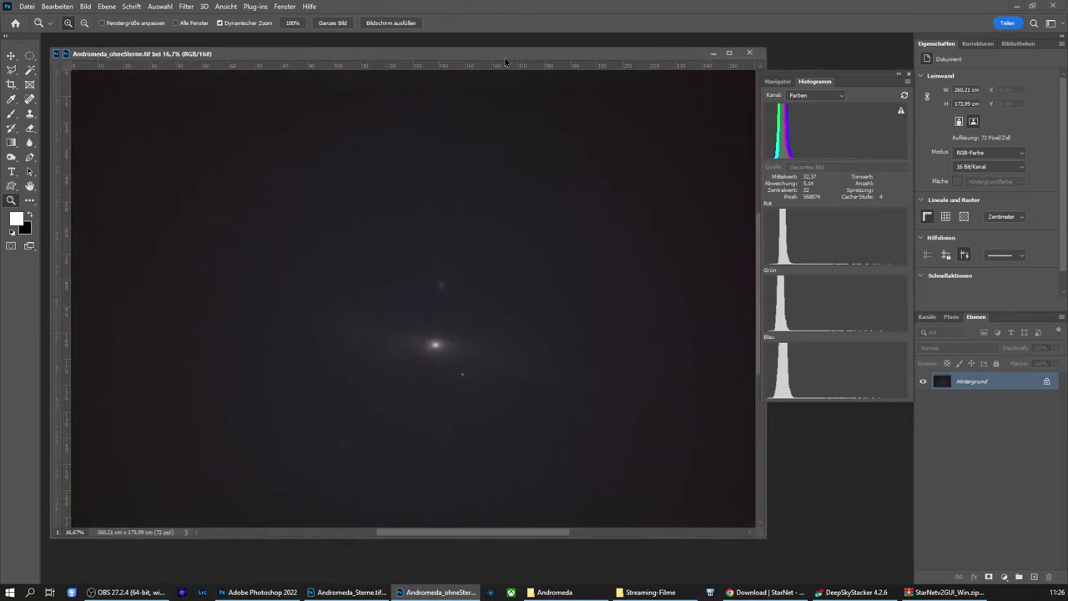
Duplicate the starless image's Hintergrund layer and rename the copy '3. Stretch'
left_click_drag(516, 61, 497, 60)
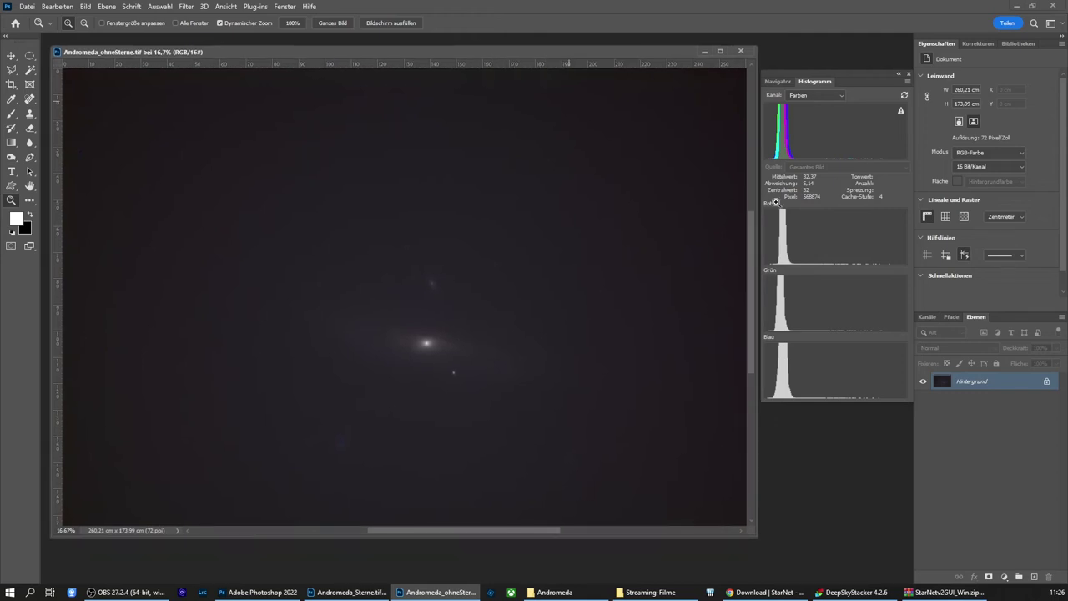
left_click_drag(980, 383, 1033, 576)
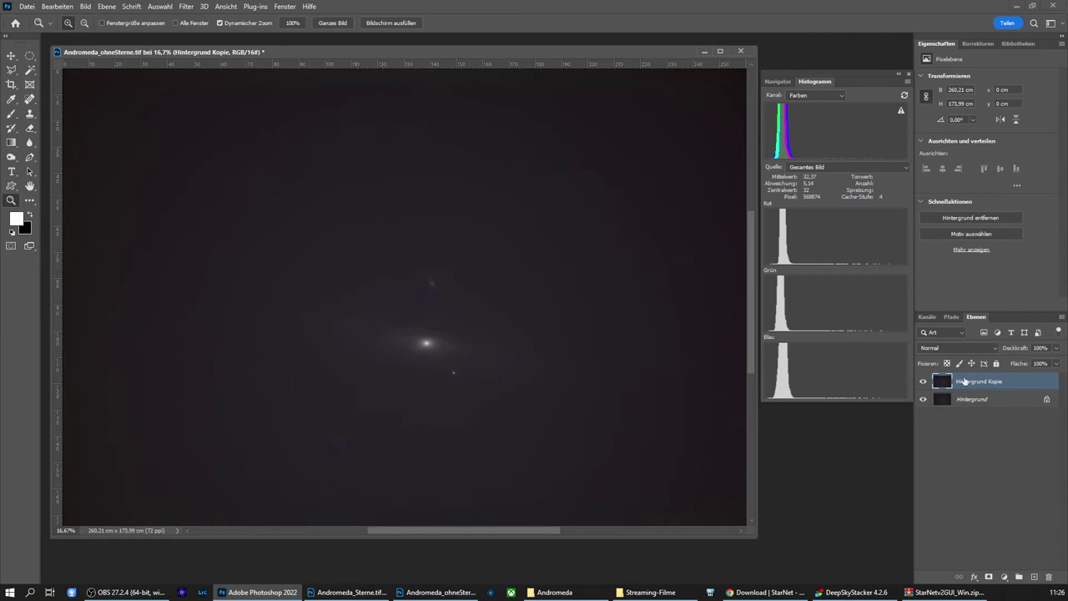
double_click(964, 382)
type("Stretch")
key("Return")
left_click(87, 7)
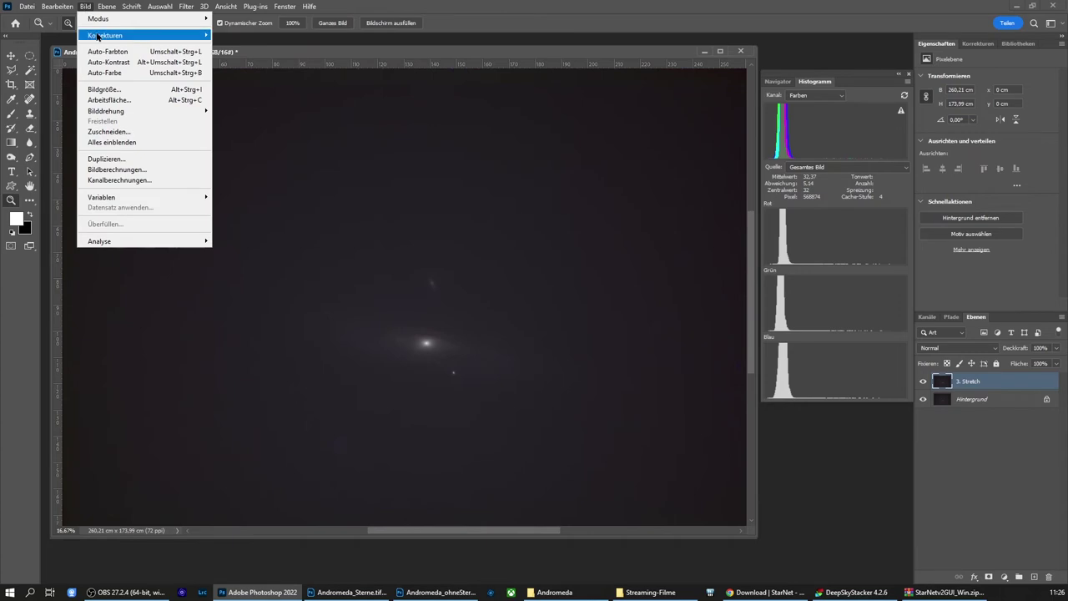
Apply Levels to the 3. Stretch layer with black point 12 and midtones 1,15
mouse_move(105, 35)
left_click(237, 42)
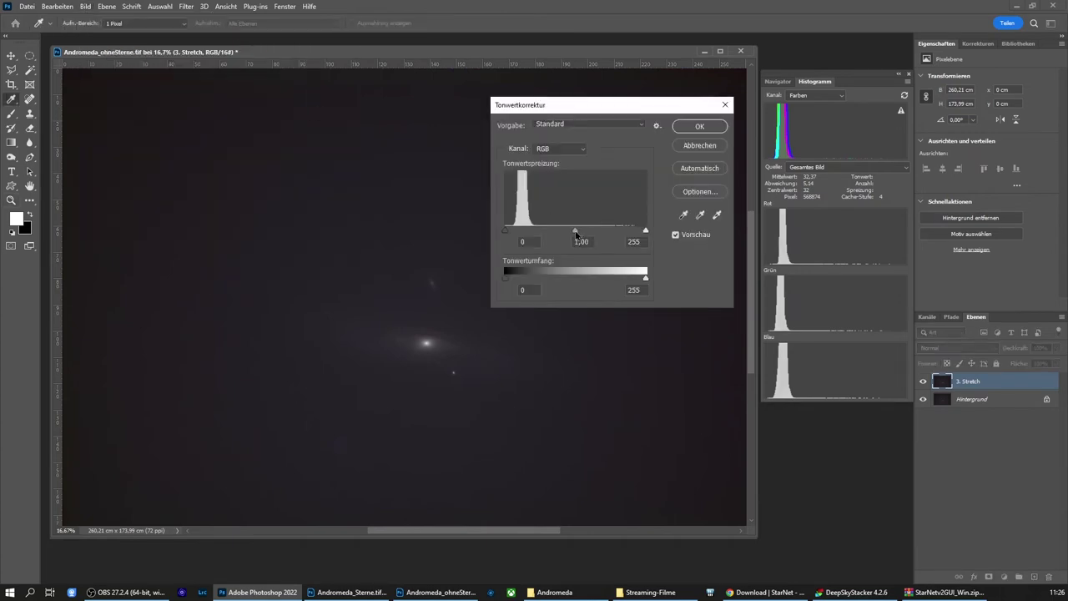
left_click_drag(576, 236, 513, 235)
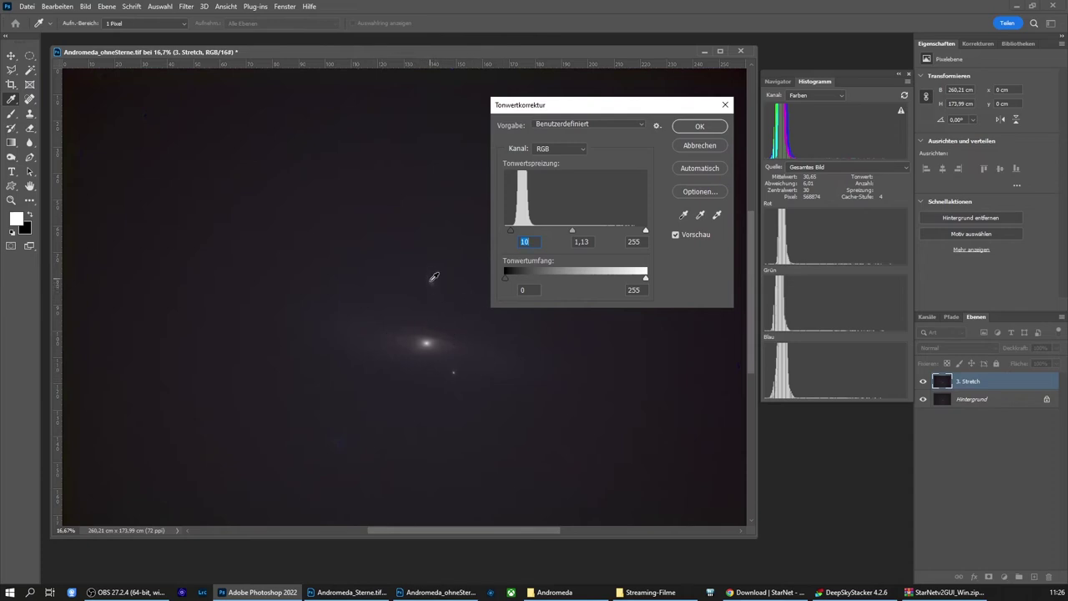
mouse_move(571, 233)
left_mouse_down()
mouse_move(513, 236)
mouse_move(573, 234)
left_mouse_up()
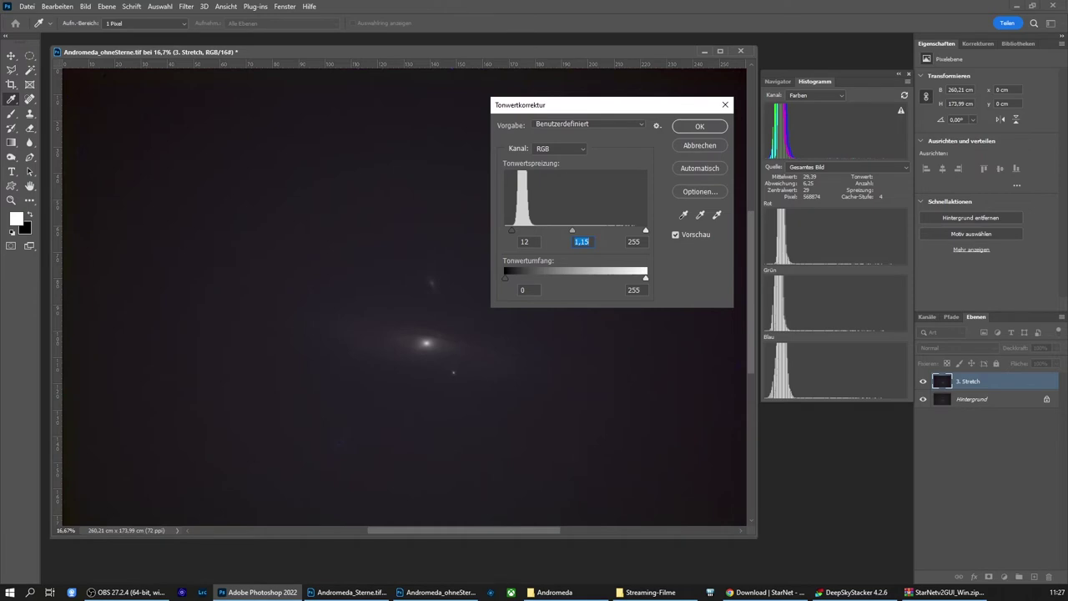
key("alt+Tab")
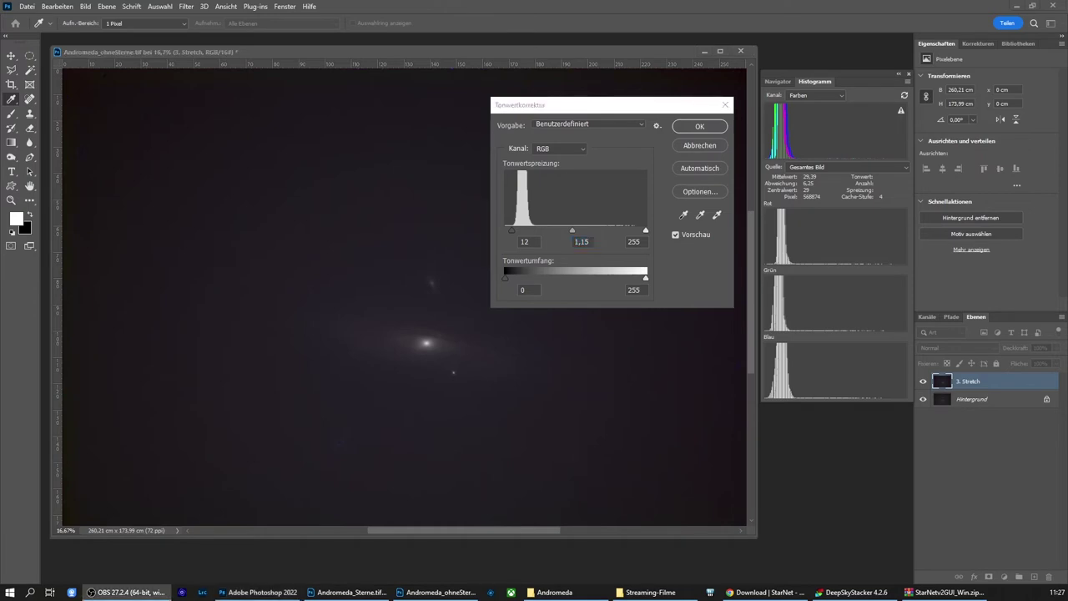
key("alt+Tab")
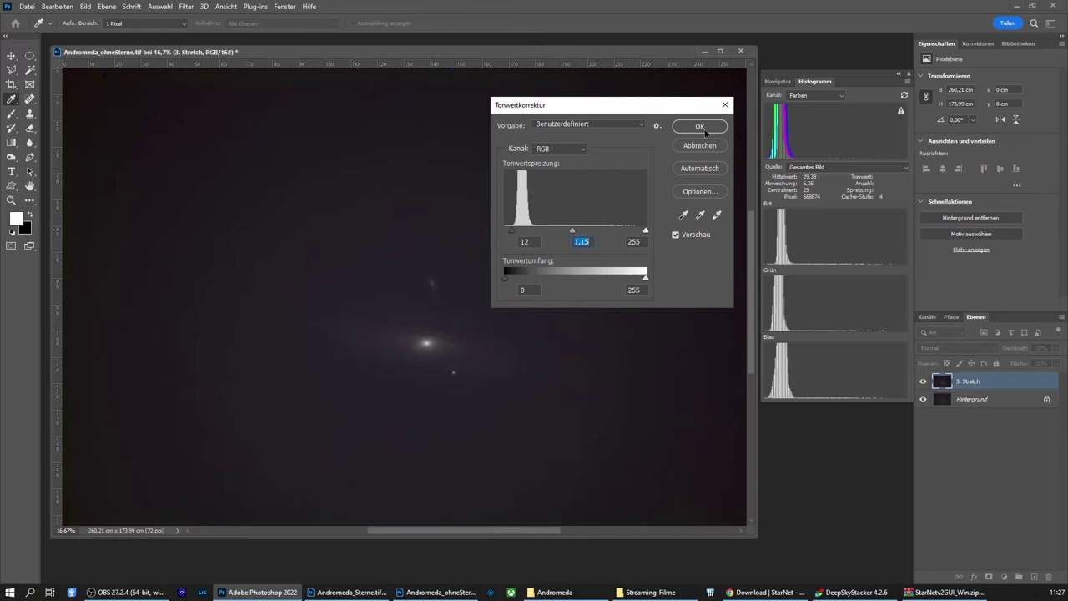
left_click(706, 132)
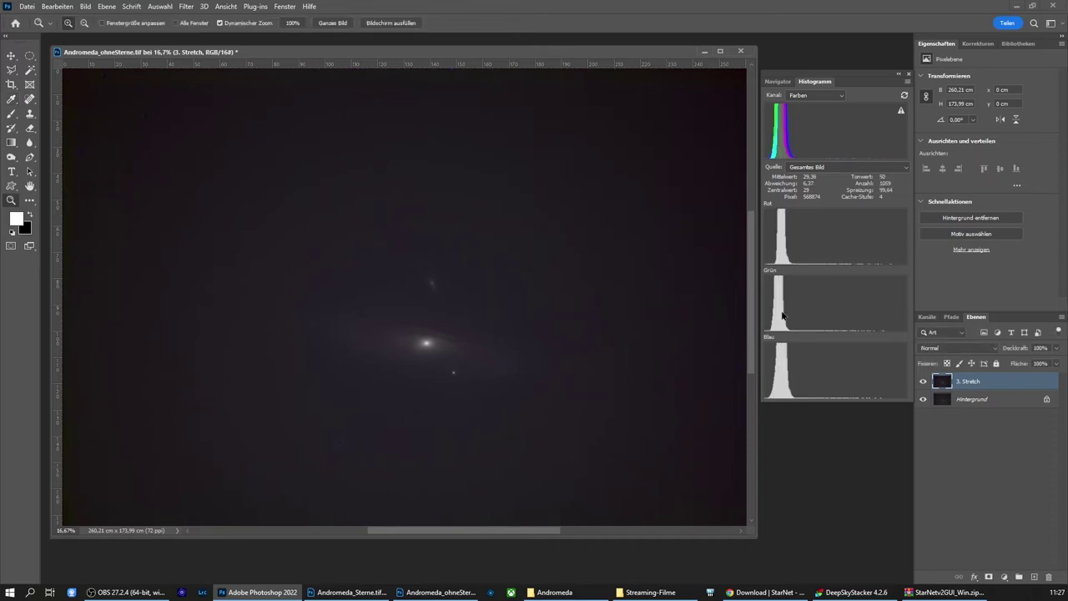
Apply per-channel Levels to 3. Stretch: green midtones 1,08 and blue black point 3
left_click(91, 7)
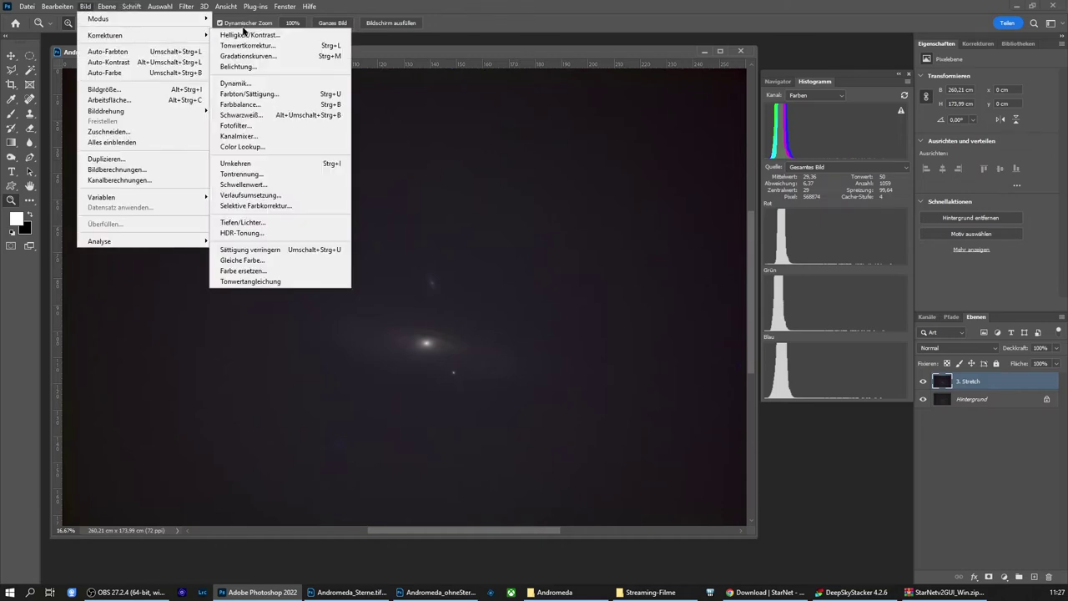
left_click(247, 45)
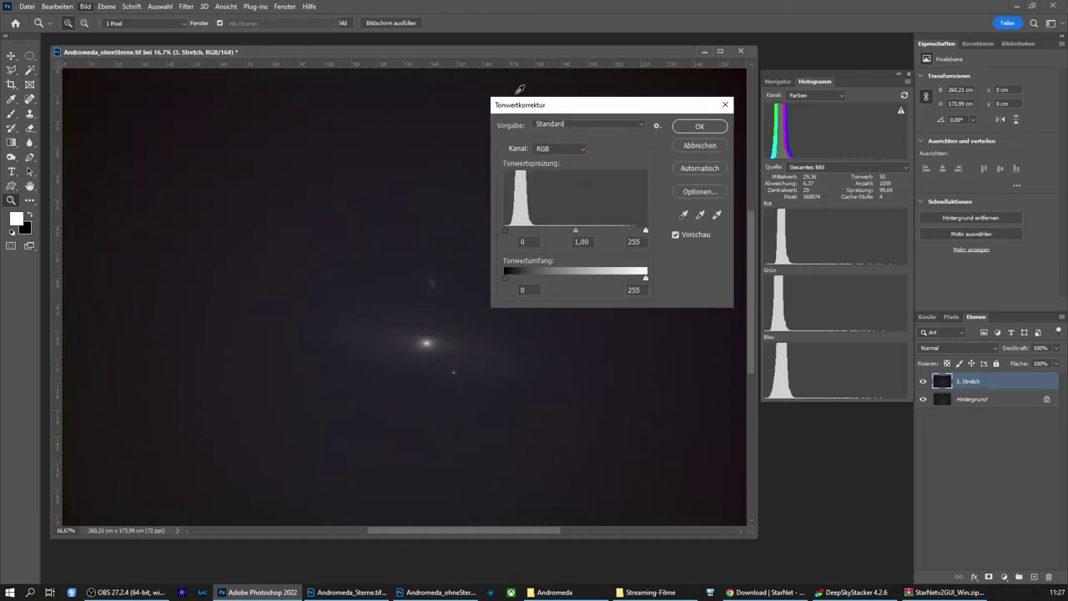
left_click(559, 148)
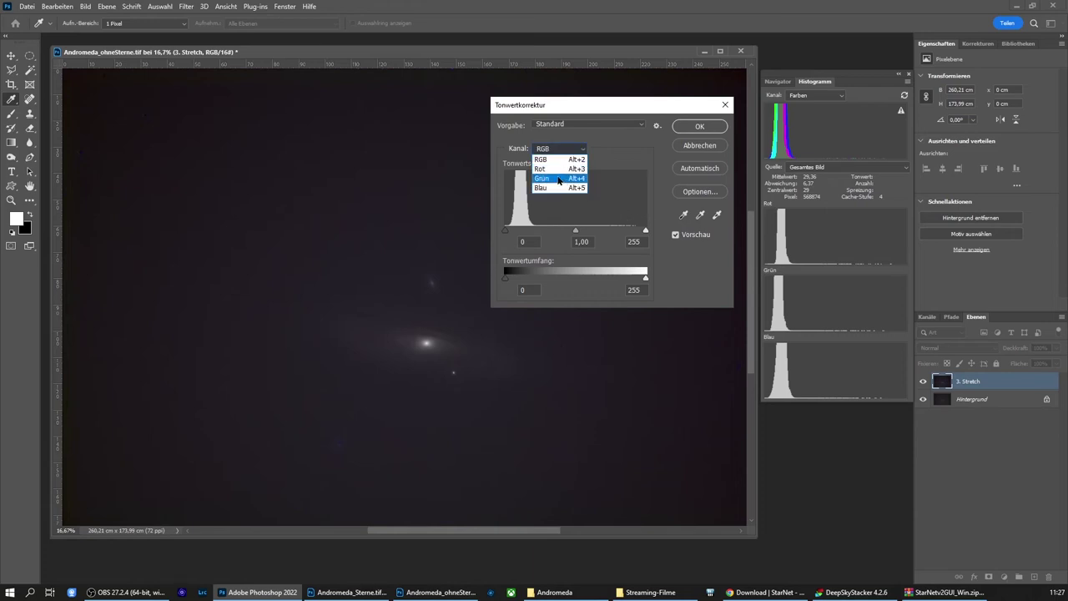
left_click(567, 179)
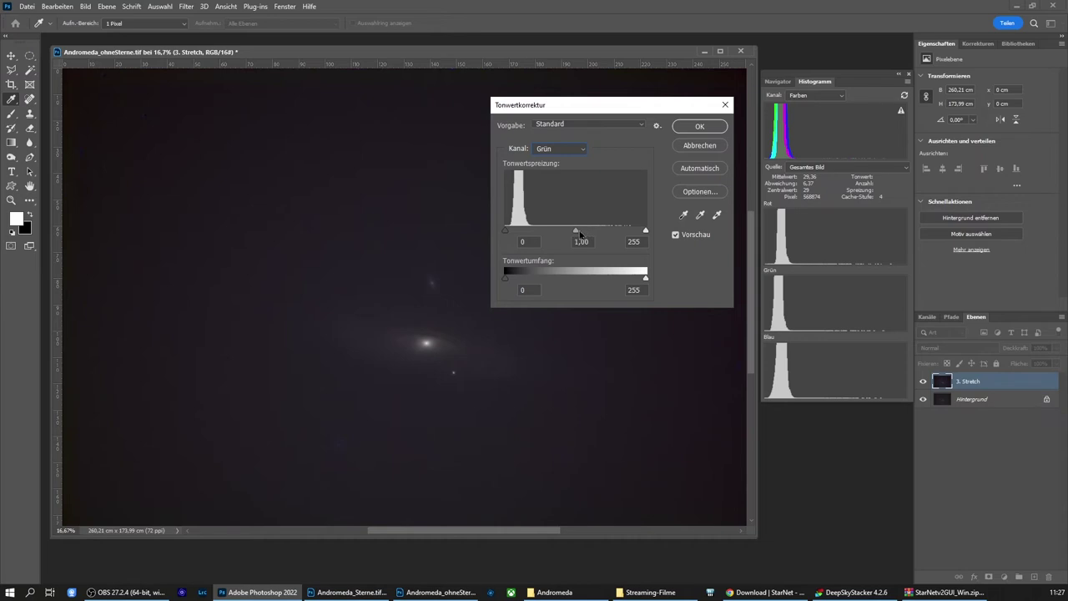
left_click_drag(575, 231, 571, 230)
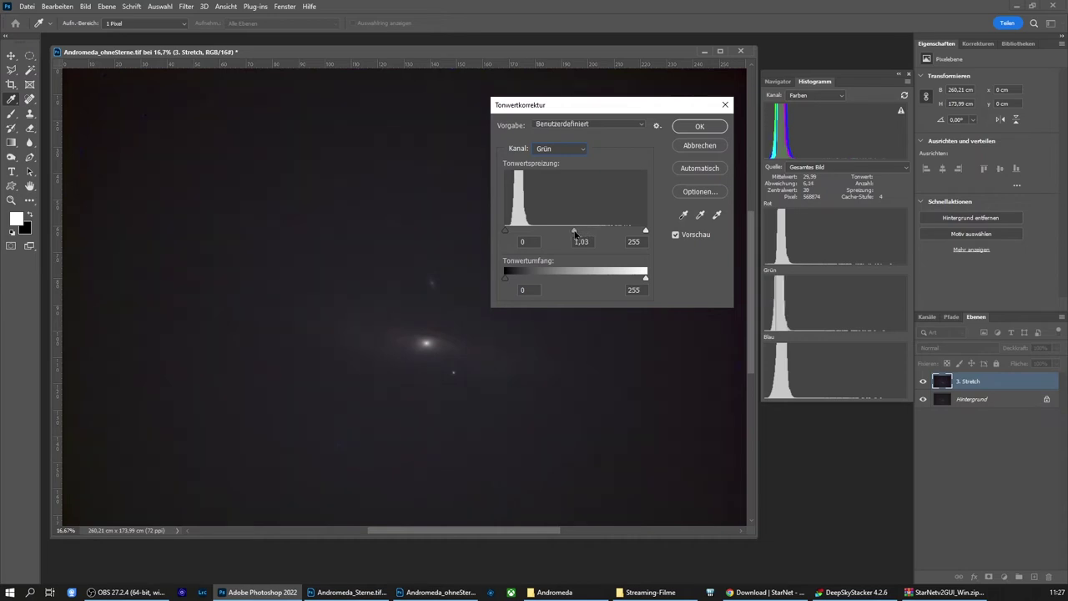
left_click(571, 231)
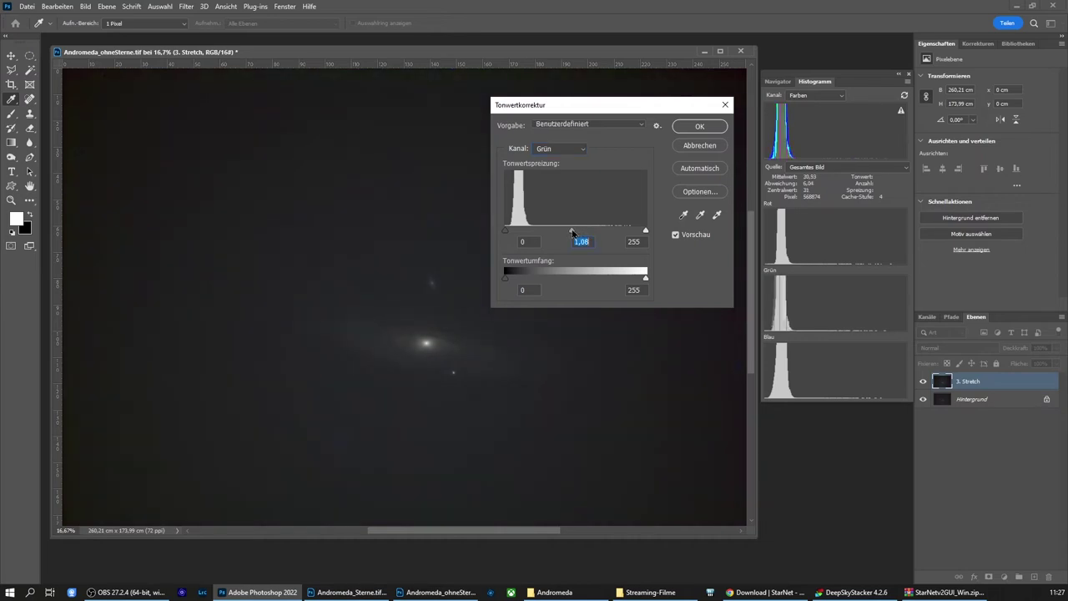
left_click(560, 150)
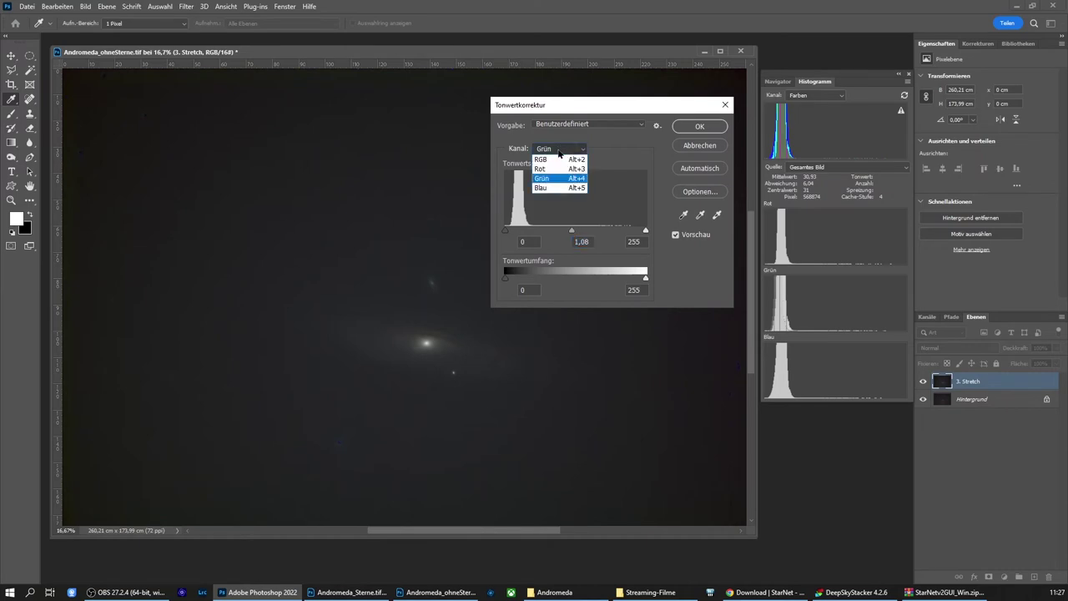
left_click(552, 190)
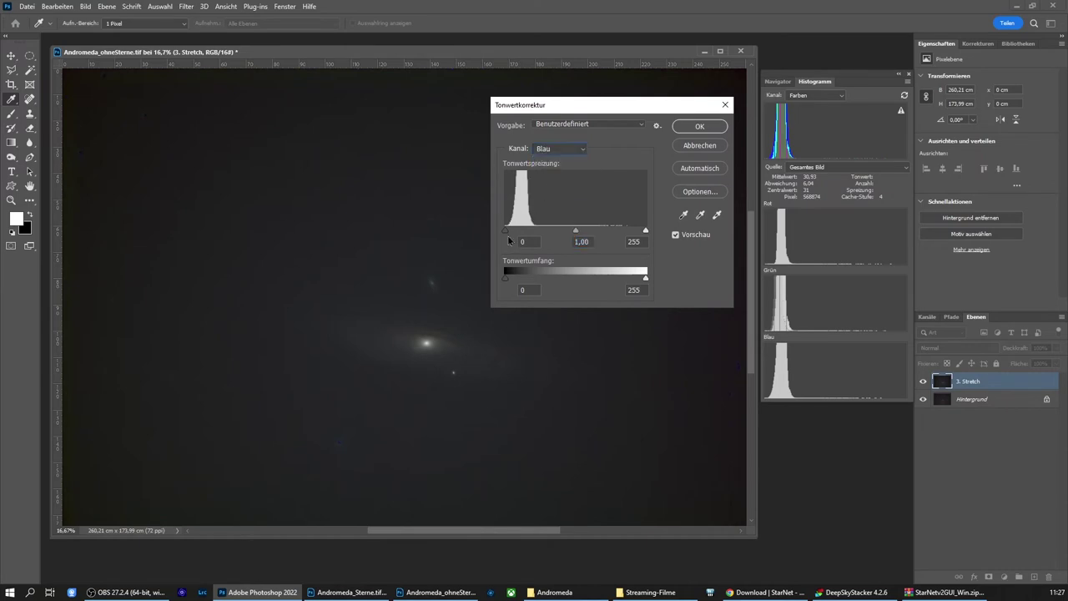
left_click_drag(506, 236, 508, 237)
left_click(692, 127)
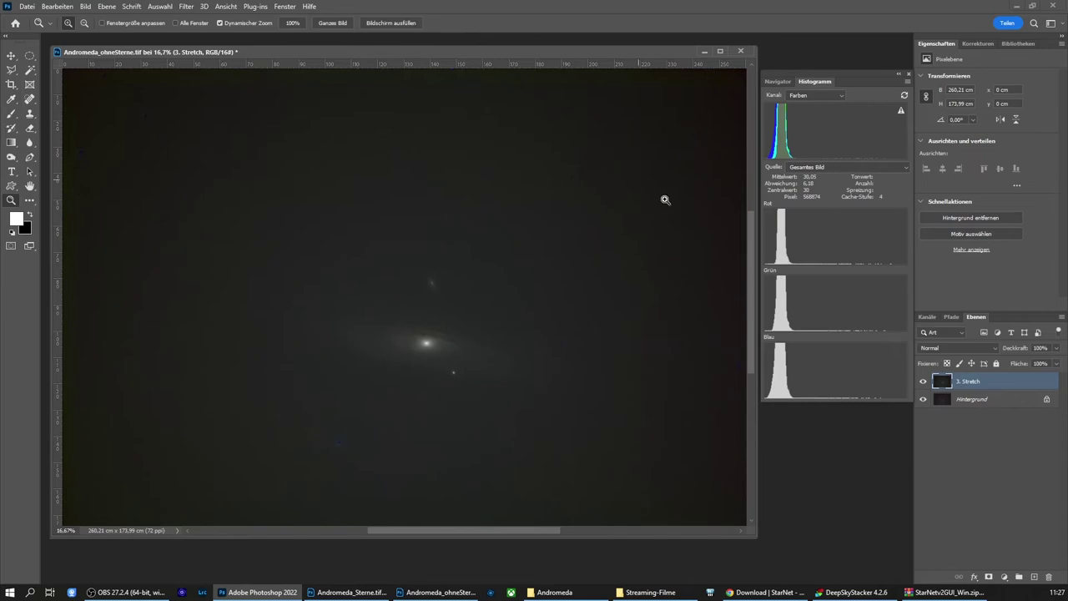
Add a Kurven 1 curves layer lifting input 125 to 144 and pulling shadows slightly down
left_click(975, 44)
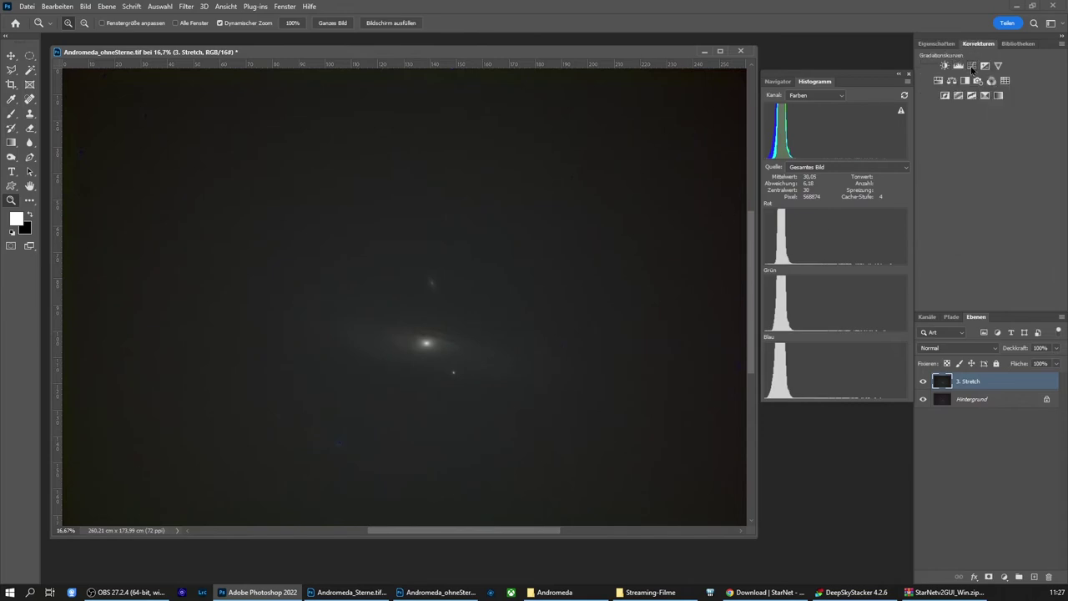
left_click(971, 67)
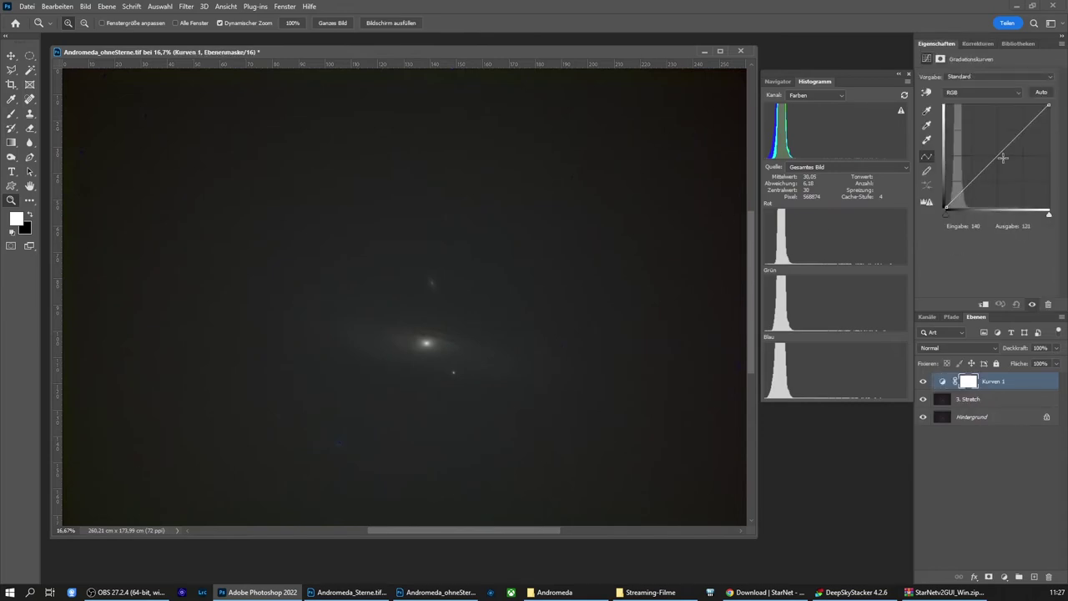
left_click_drag(997, 154, 995, 153)
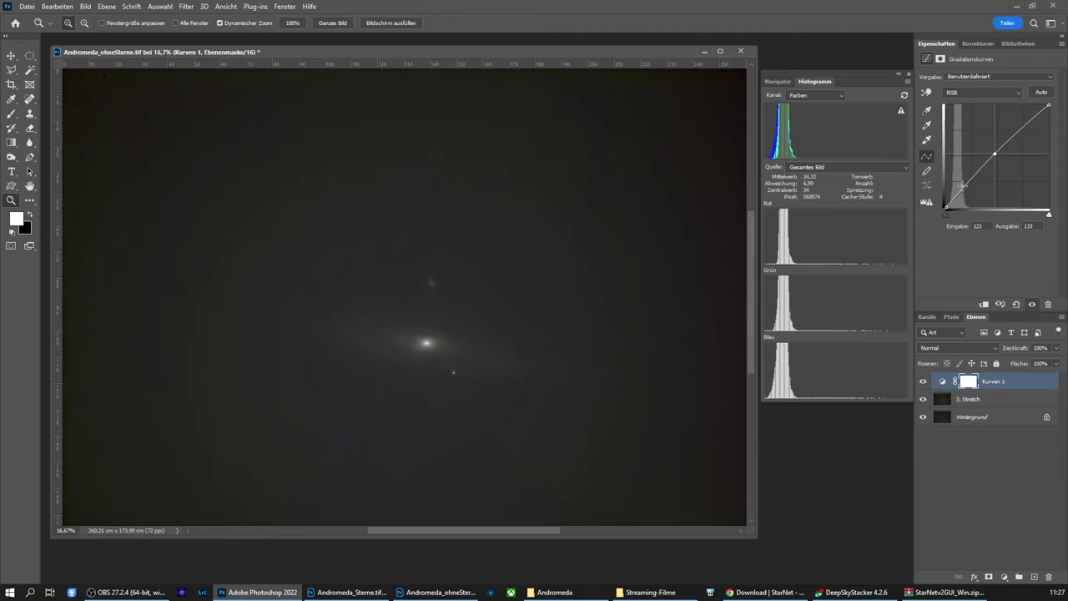
left_click(970, 182)
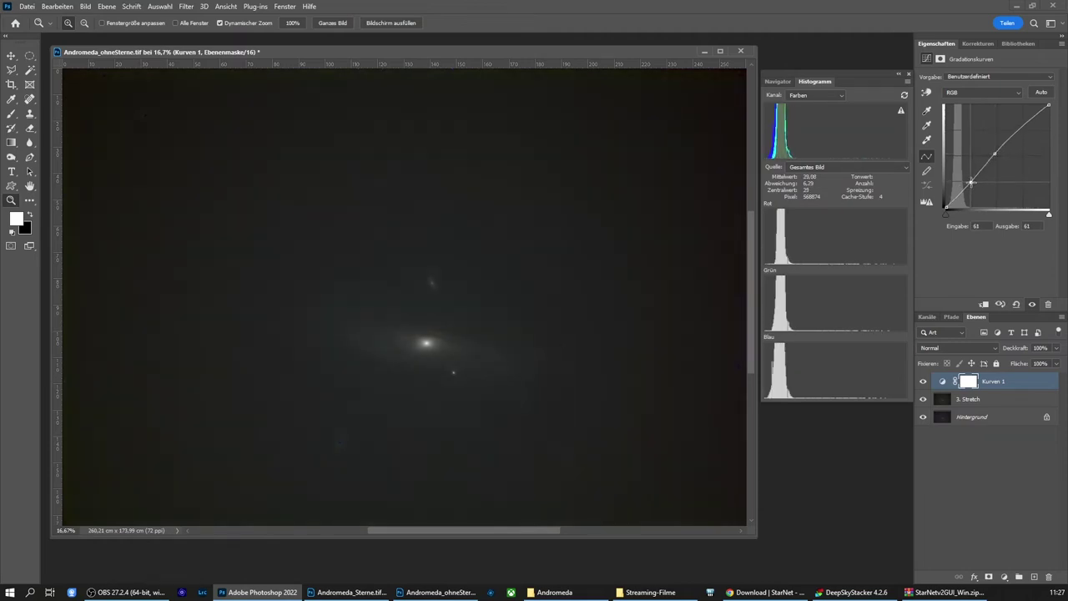
left_click_drag(972, 182, 972, 184)
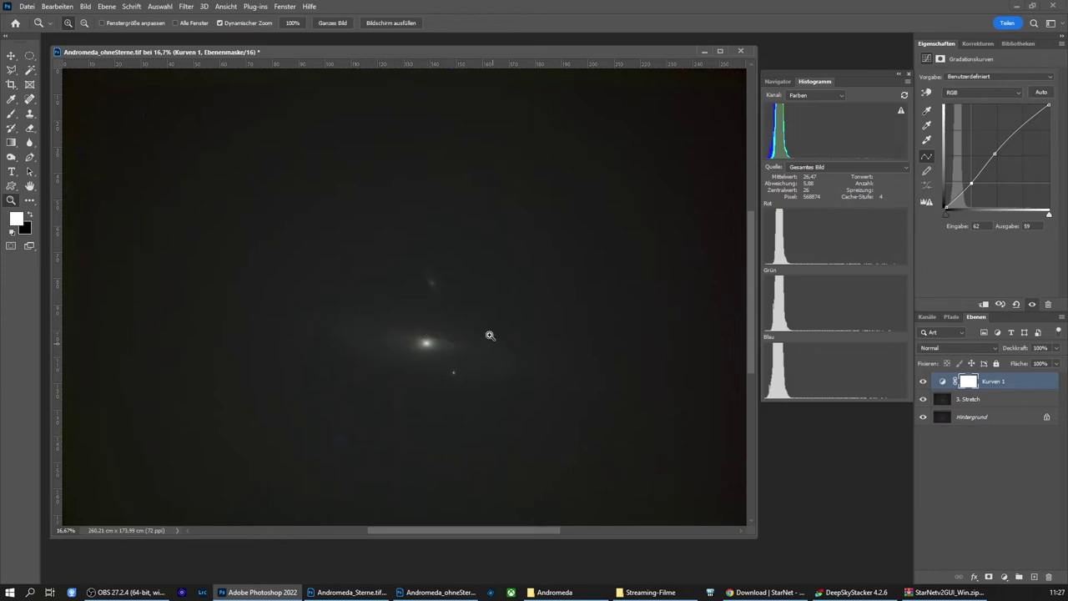
left_click(1021, 125)
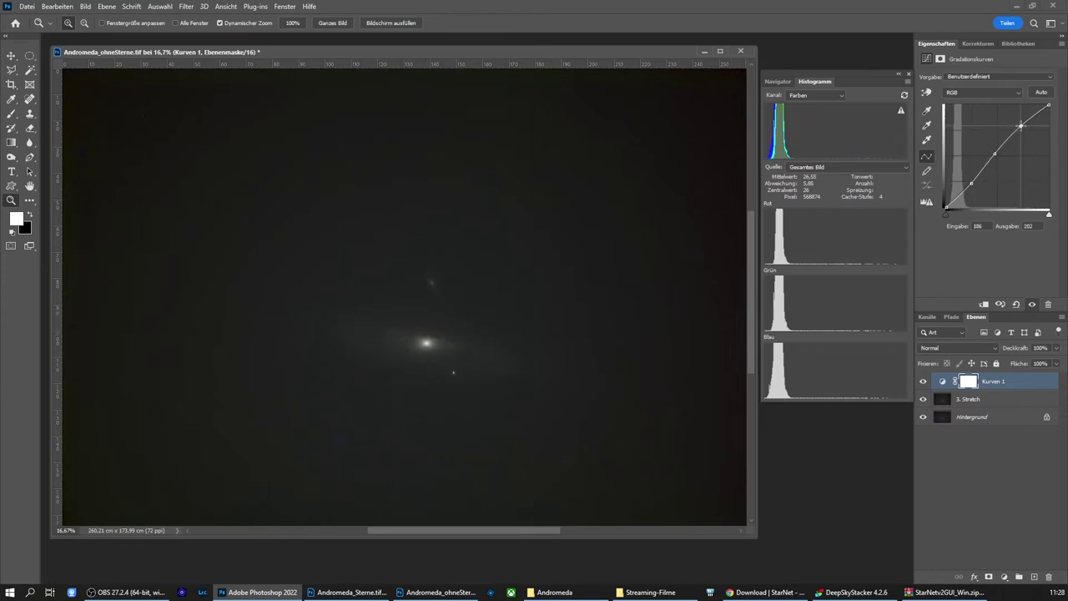
left_click_drag(1022, 124, 996, 150)
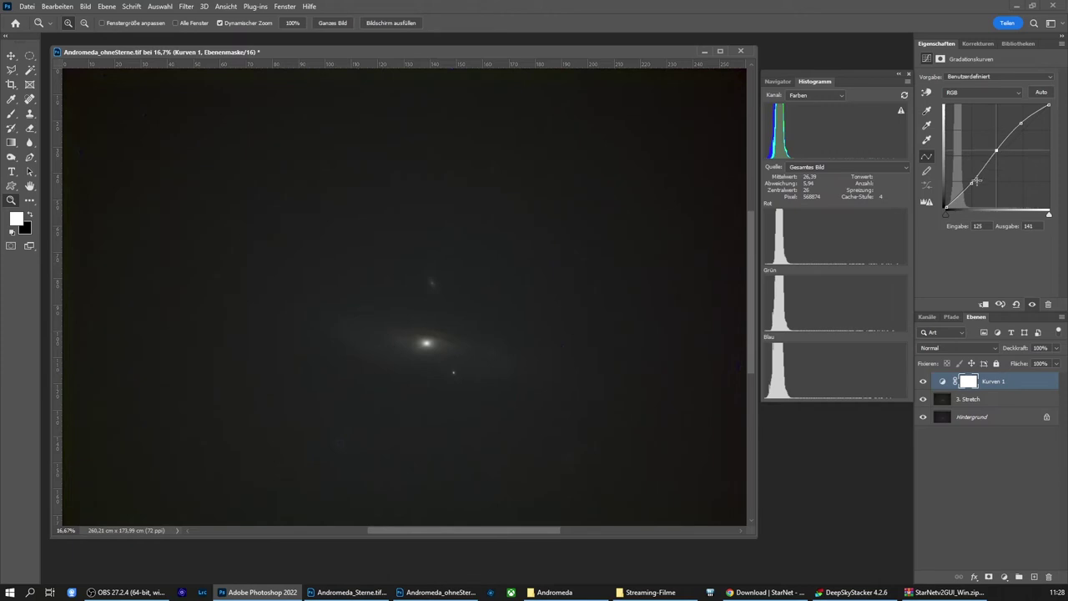
left_click_drag(971, 184, 973, 184)
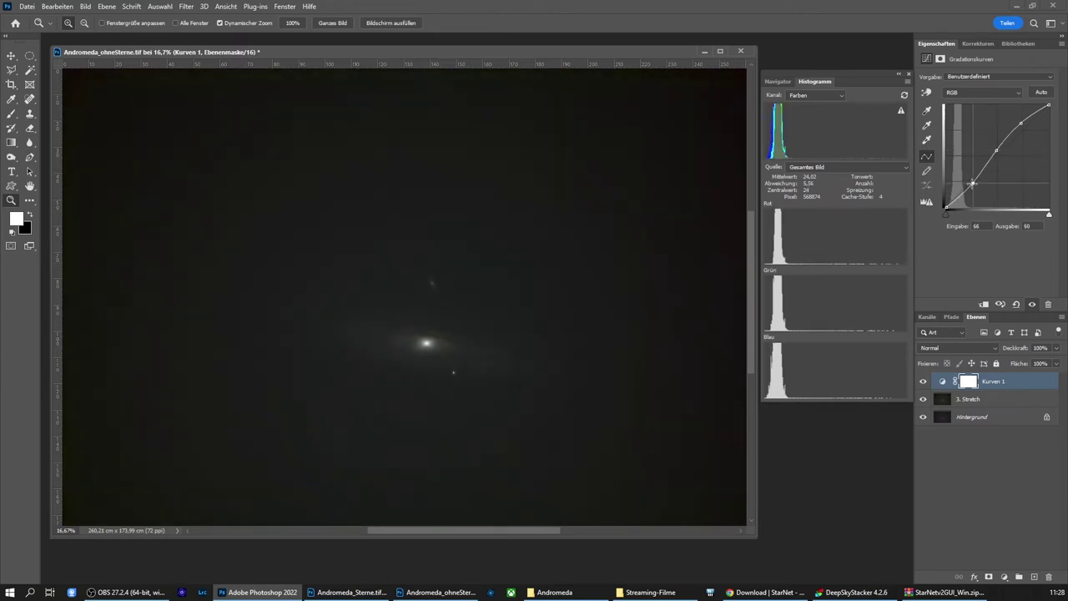
left_click_drag(996, 151, 995, 150)
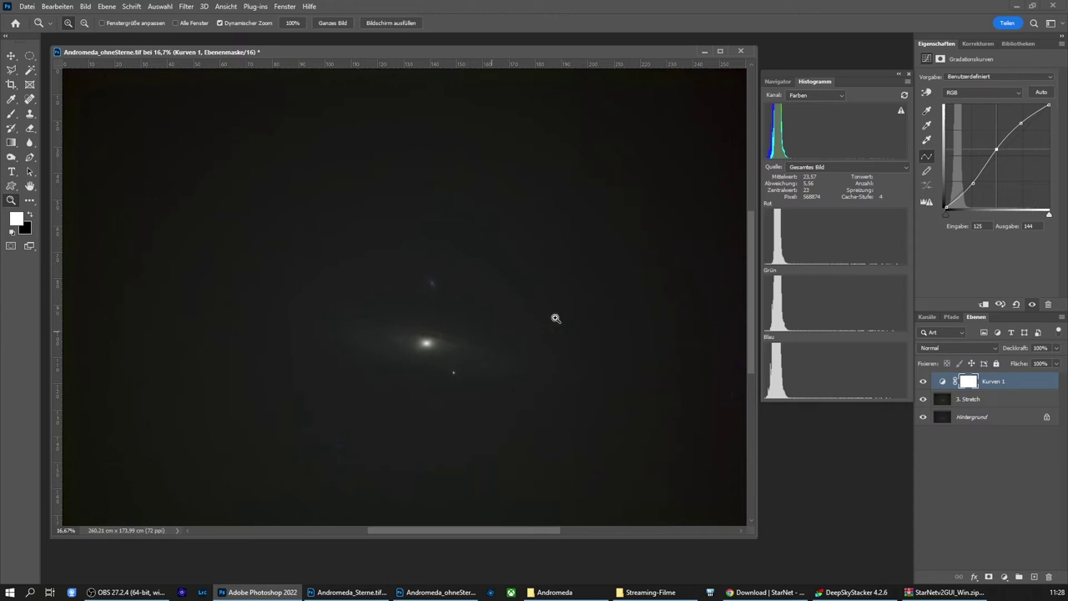
left_click(977, 43)
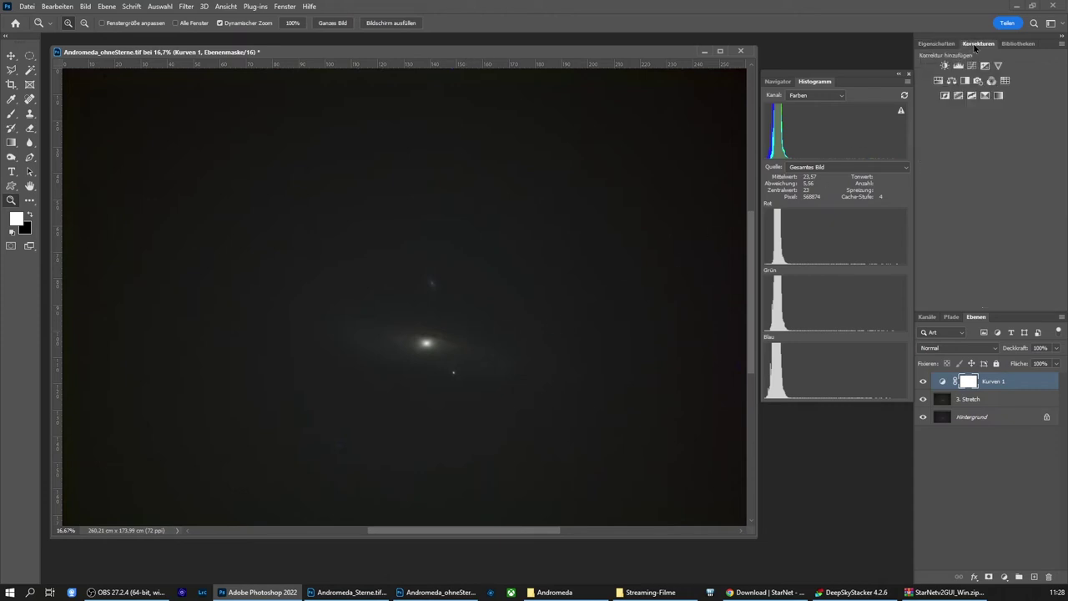
Add a Farbton/Sättigung 1 adjustment layer with saturation raised to +30
left_click(938, 80)
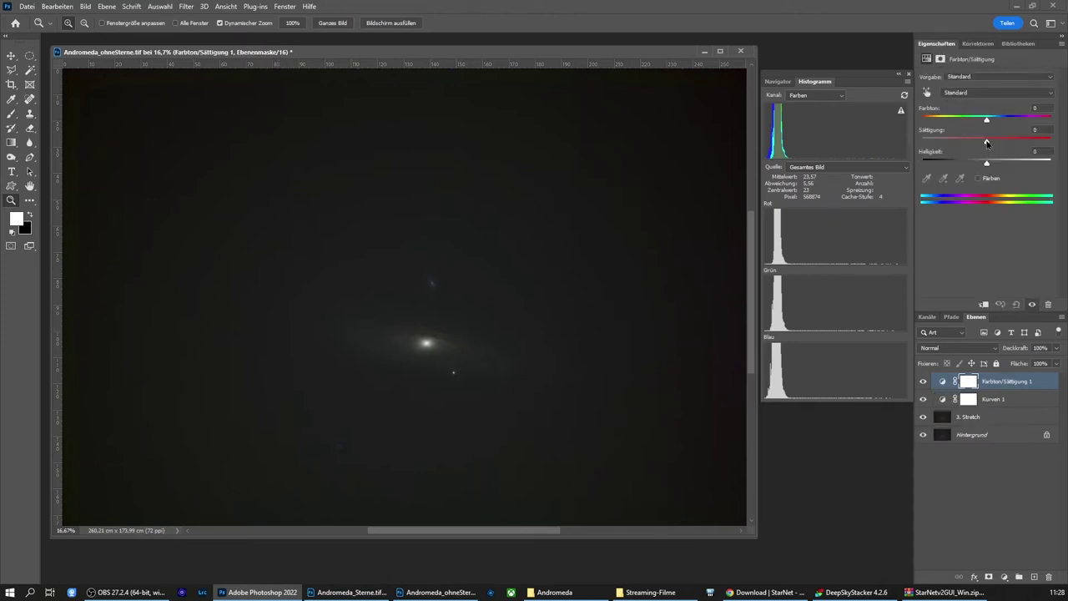
left_click_drag(986, 142, 1006, 144)
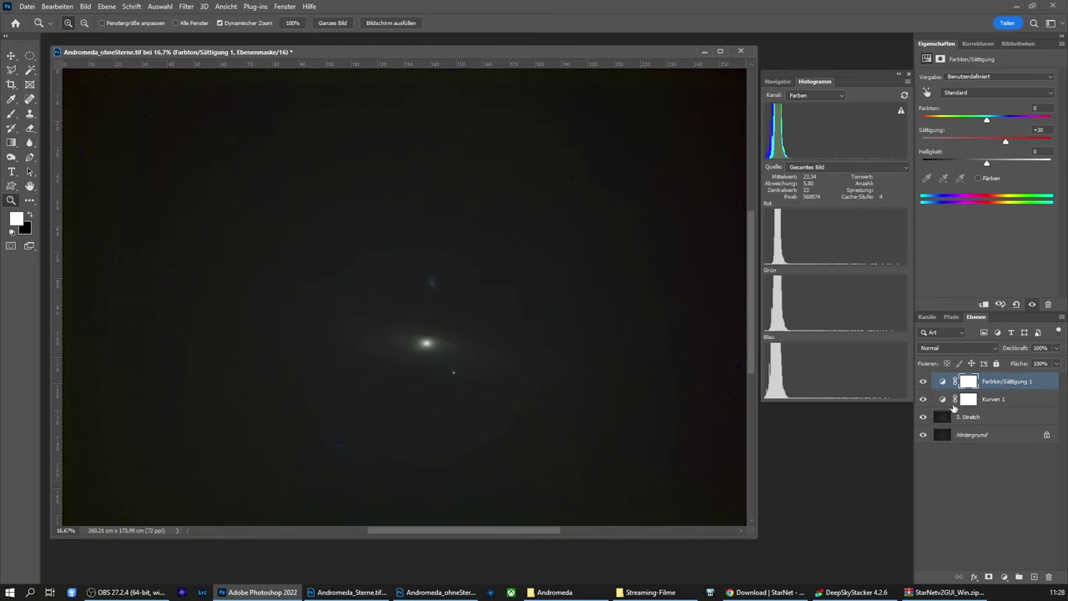
left_click(944, 383)
Stamp the visible layers into Ebene 1 and set up a black brush of about 1826 px
key("ctrl+shift+alt+e")
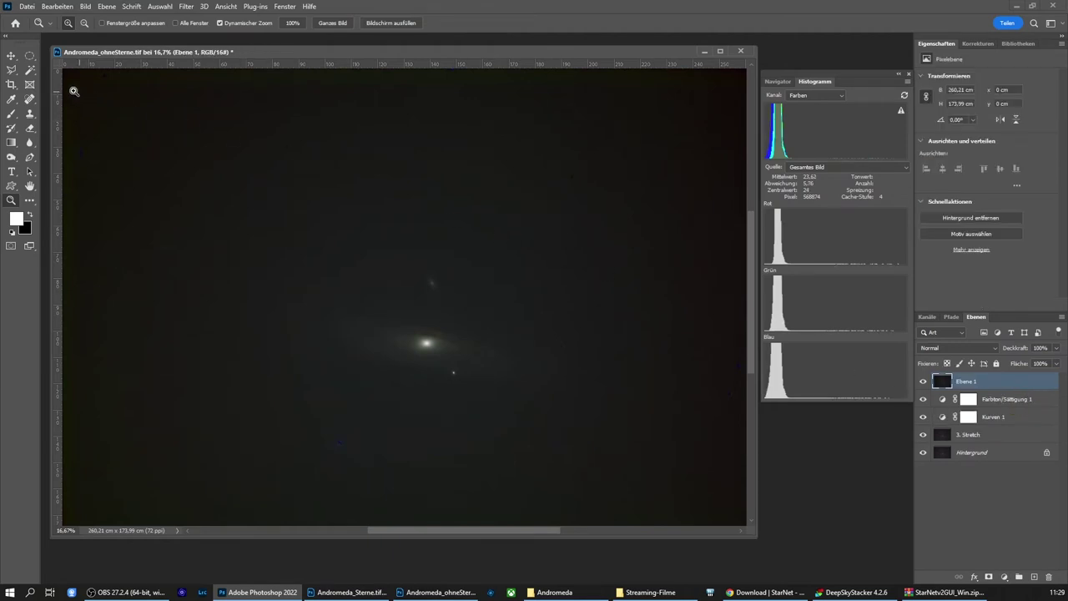
left_click(11, 114)
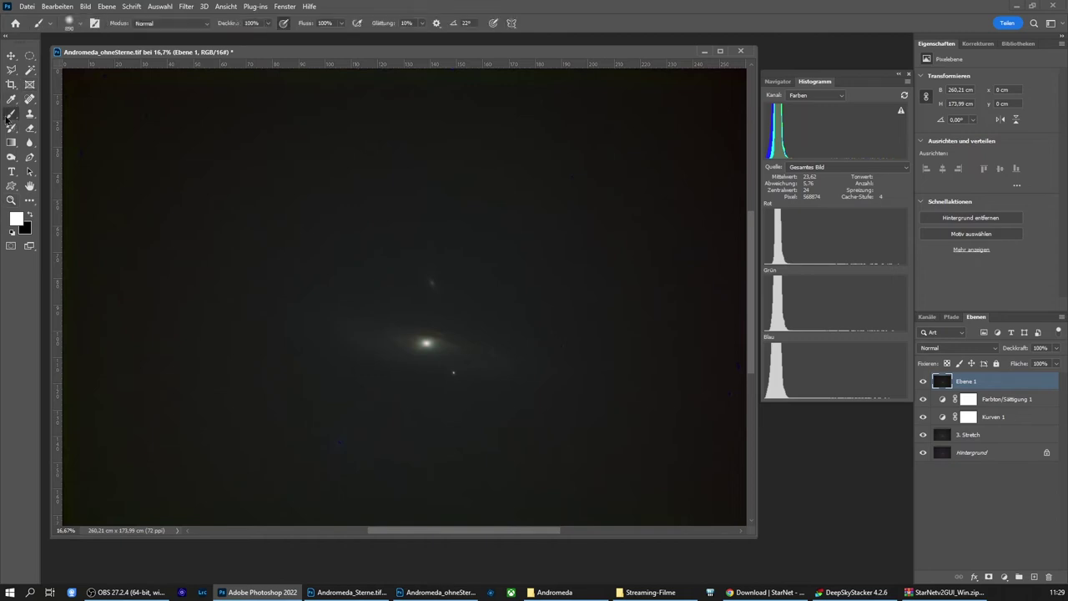
left_click(25, 214)
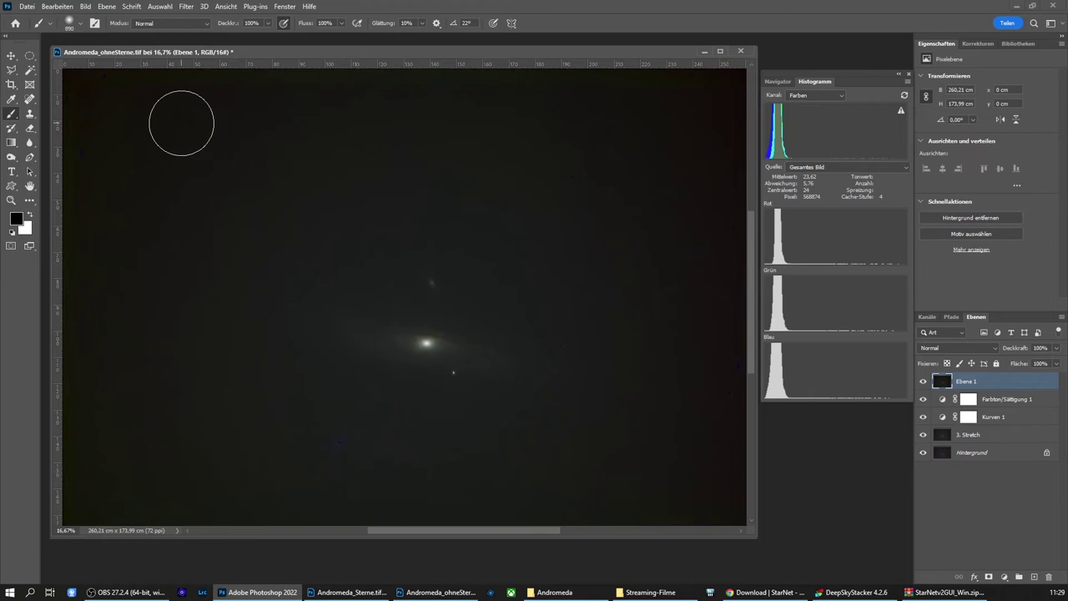
left_click_drag(181, 123, 228, 130)
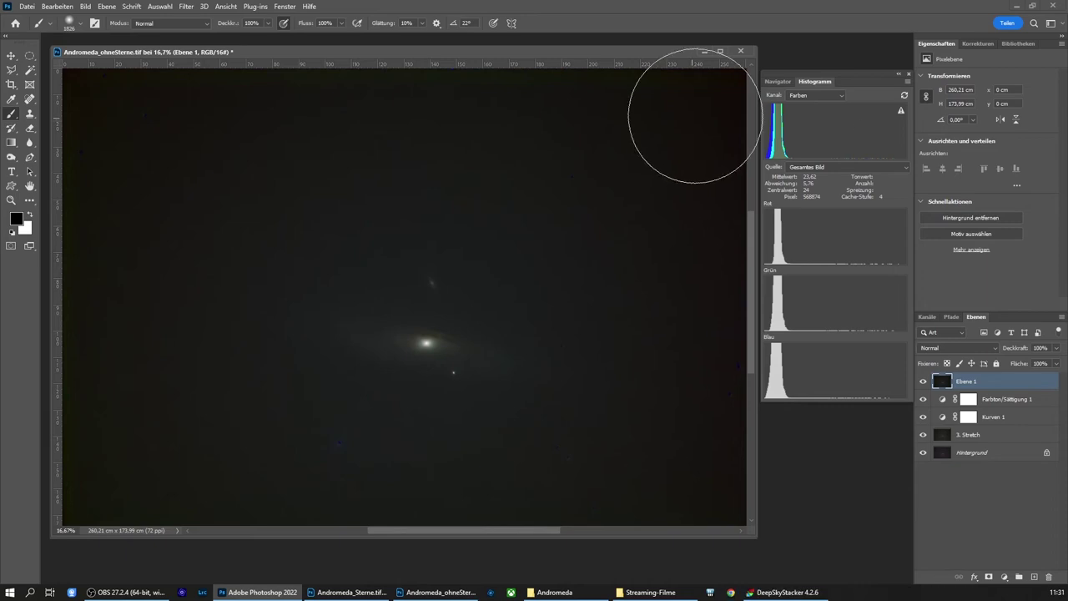
left_click(981, 45)
Add a Kurven 2 curve that pulls the shadow point from input 59 down to output 45
left_click(984, 65)
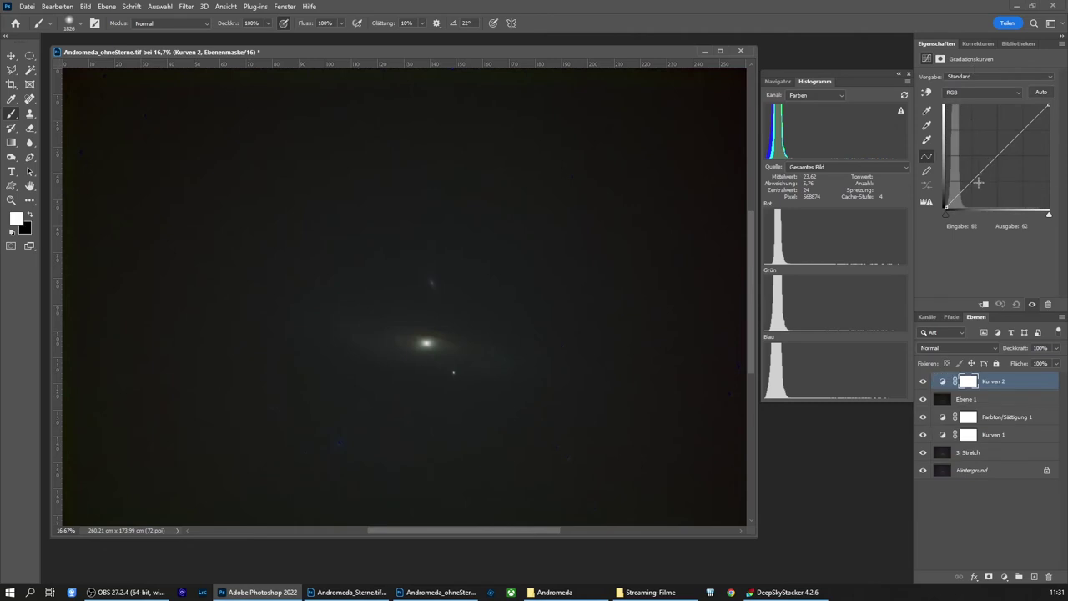
left_click(995, 157)
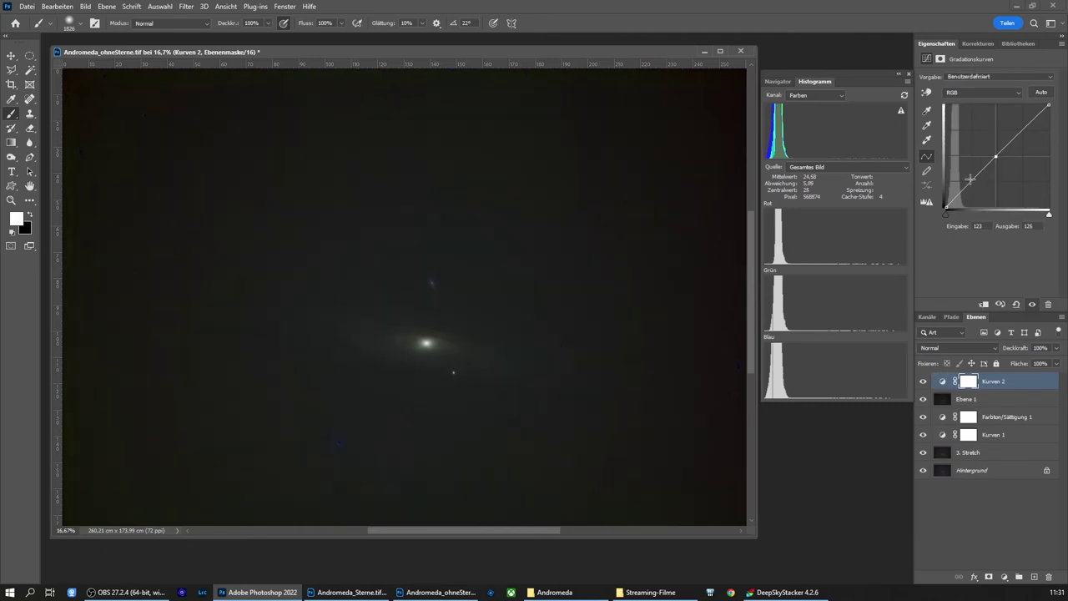
left_click(970, 186)
left_click_drag(970, 186, 970, 191)
key("Down")
key("Down")
key("Down")
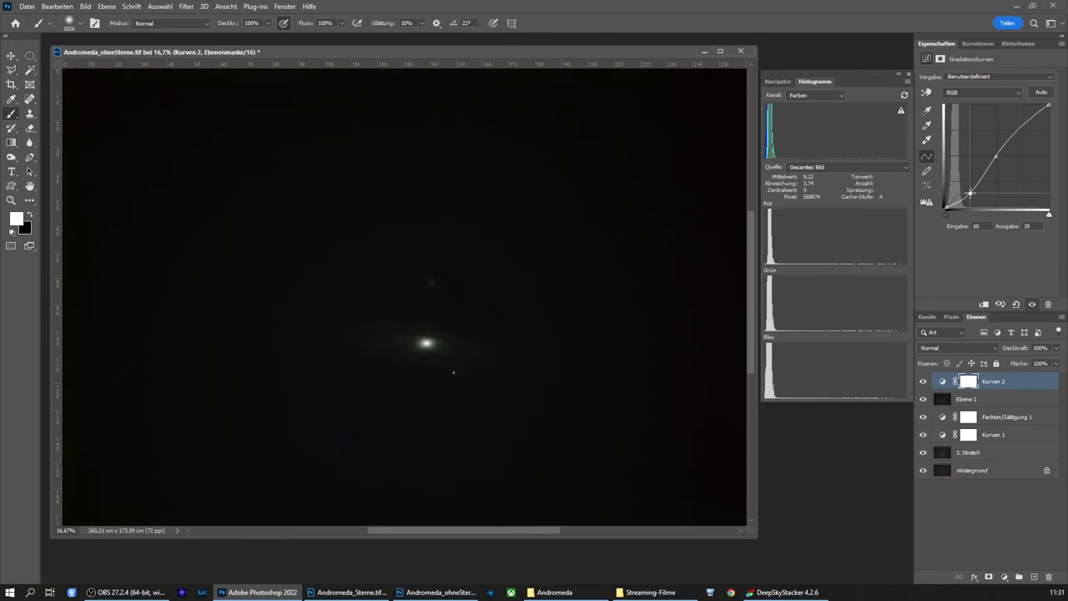
left_click_drag(971, 193, 970, 189)
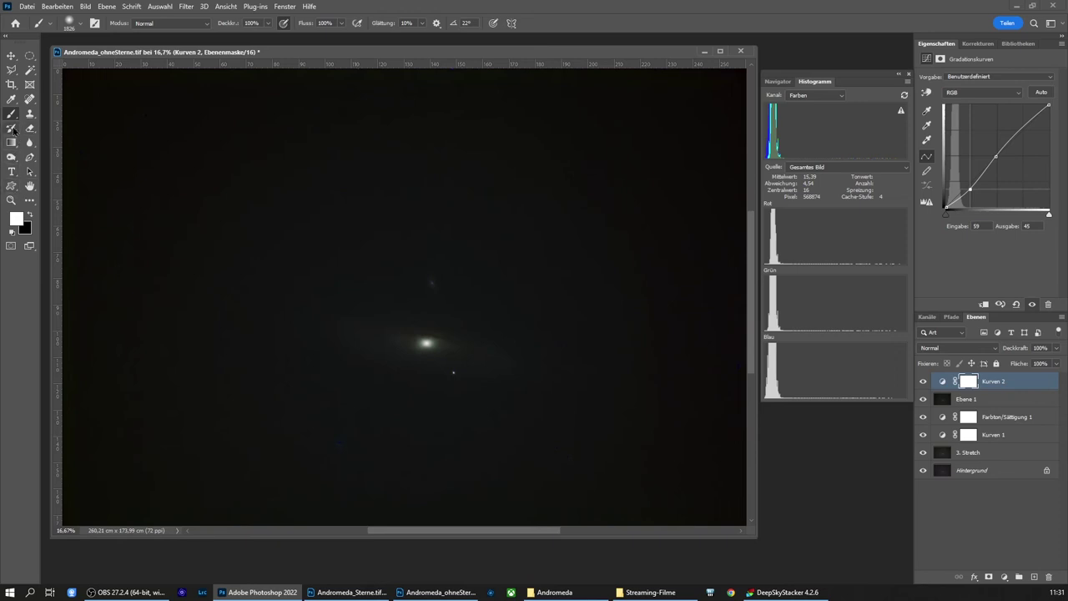
Outline the Andromeda galaxy with a closed Pen path and begin converting it to a selection
right_click(30, 157)
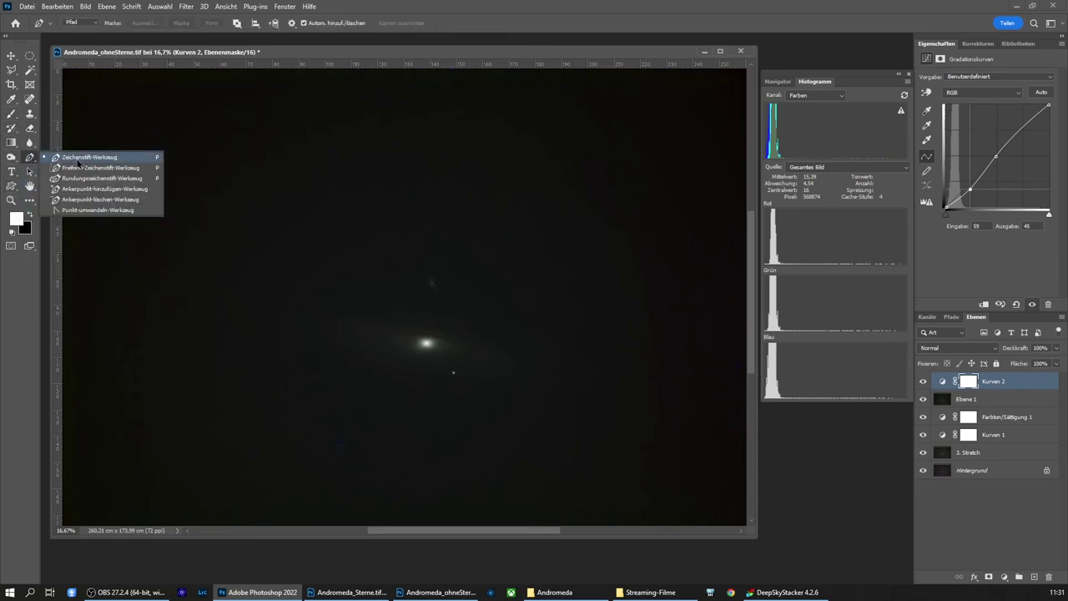
left_click(80, 161)
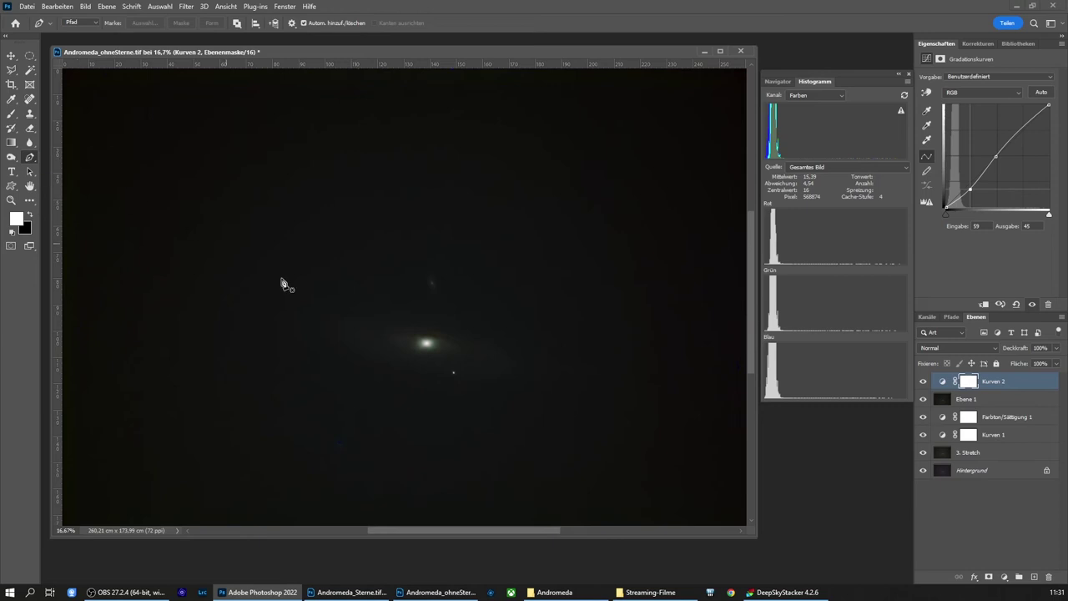
left_click(443, 329)
mouse_move(391, 319)
left_mouse_down()
mouse_move(345, 322)
mouse_move(348, 345)
mouse_move(397, 369)
left_mouse_up()
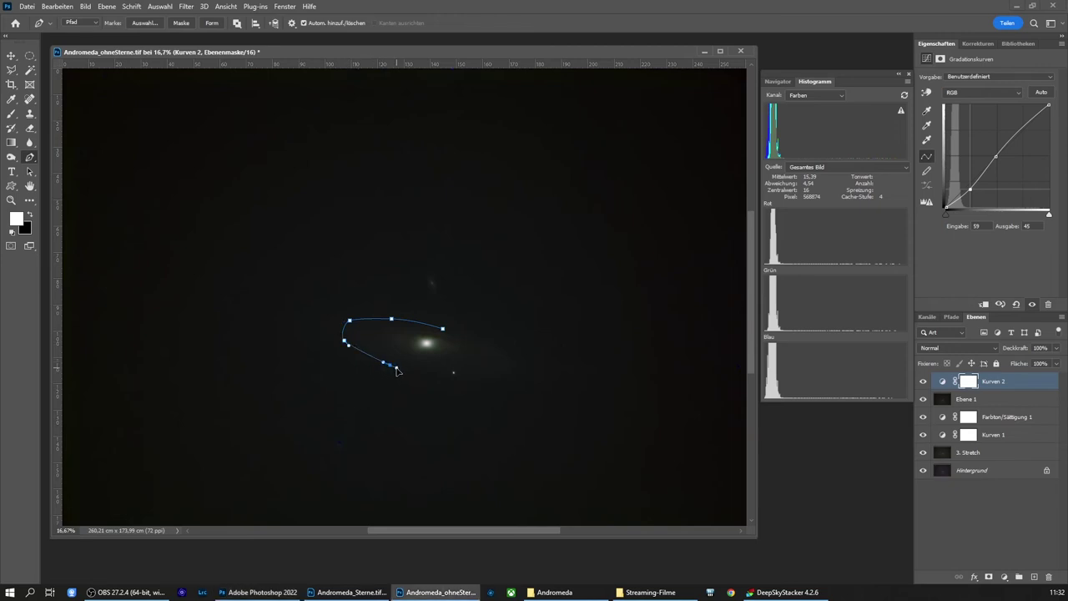
mouse_move(460, 379)
left_mouse_down()
mouse_move(506, 375)
mouse_move(495, 349)
left_mouse_up()
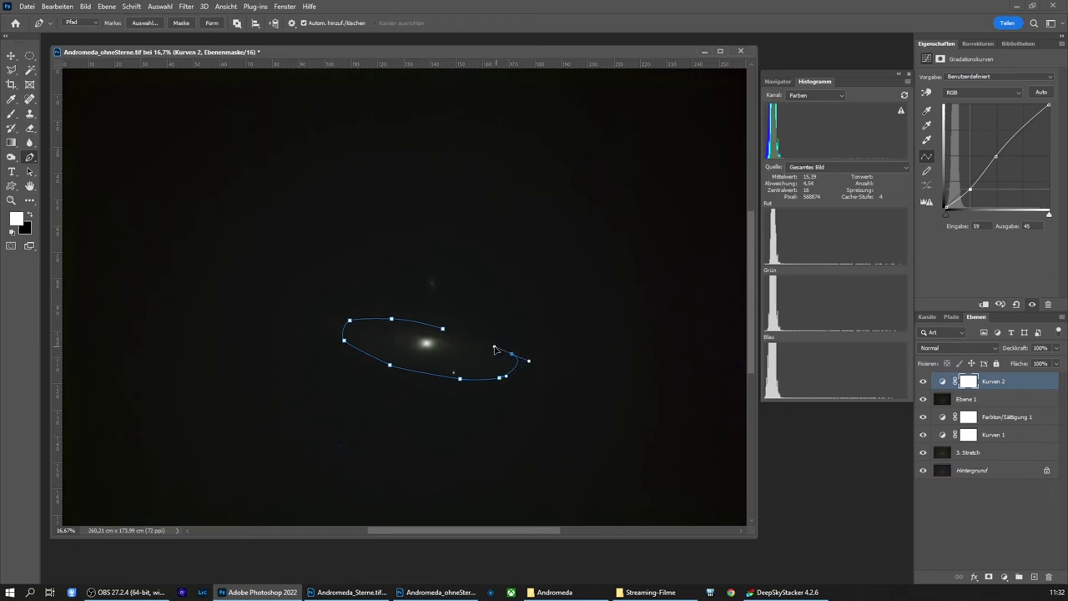
left_click(444, 330)
left_click(148, 26)
type("20")
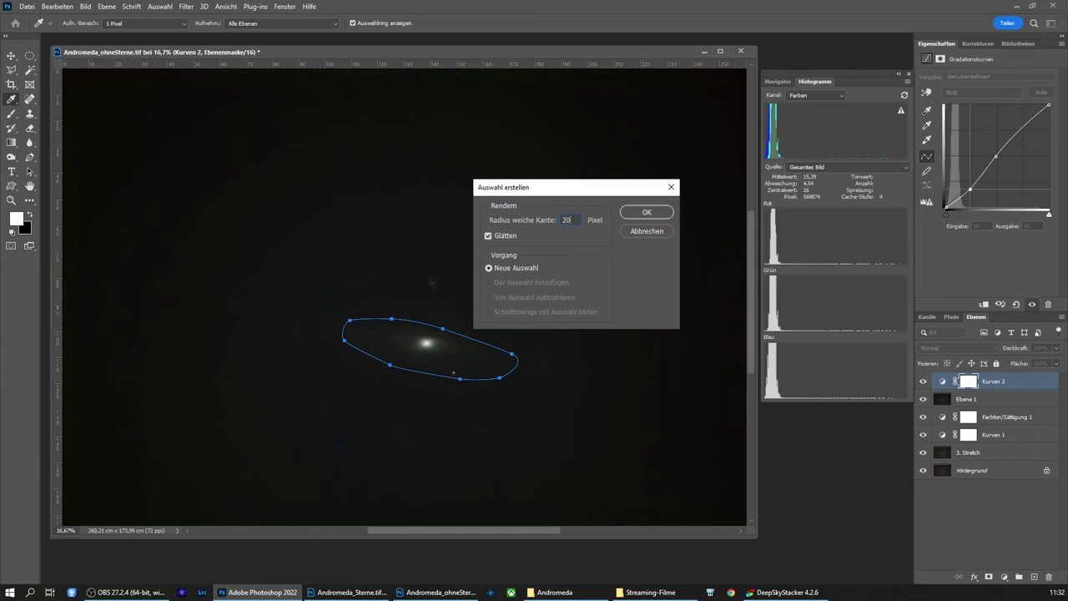
Mask the galaxy out of Kurven 2 using a 20 px feathered selection, then deselect
left_click(656, 216)
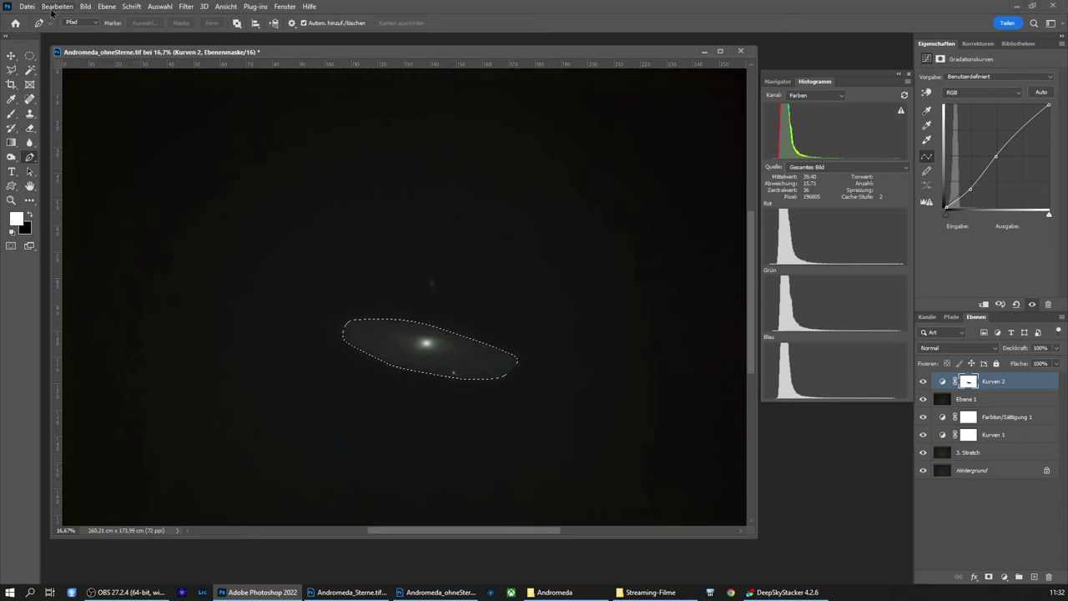
left_click(30, 56)
key("ctrl+d")
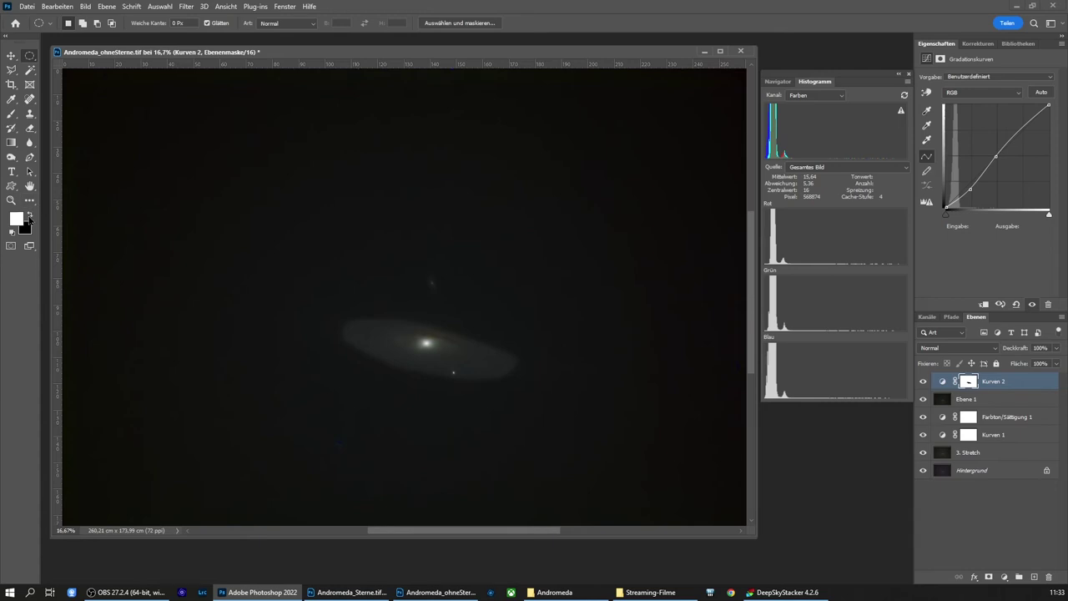
left_click(31, 214)
left_click(12, 115)
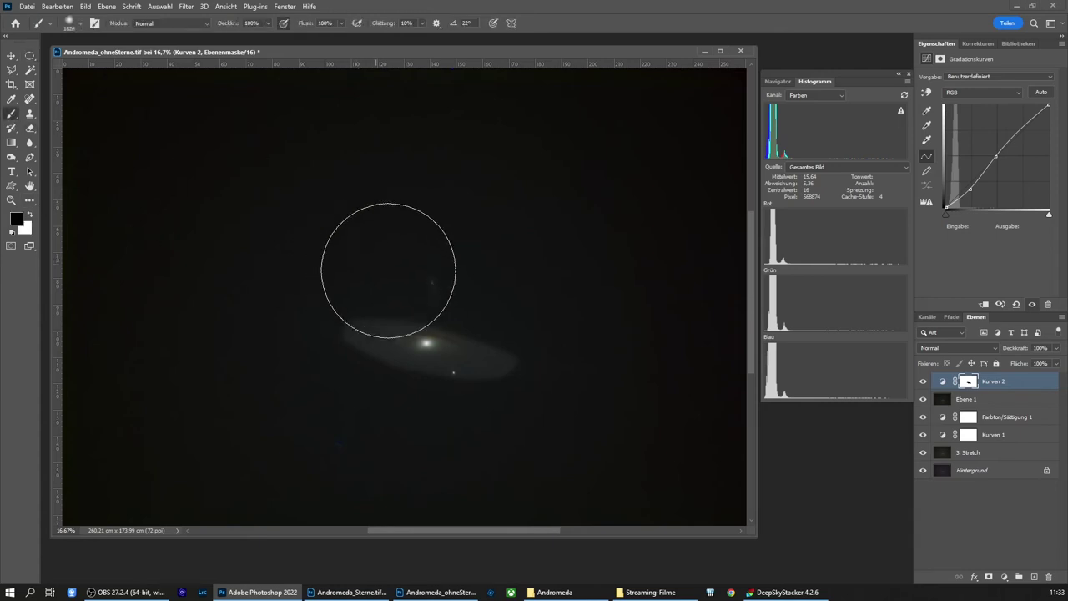
Resize the brush to about 132 px and paint over the faint companion galaxy
right_click(446, 284, "alt")
left_click_drag(423, 288, 367, 291)
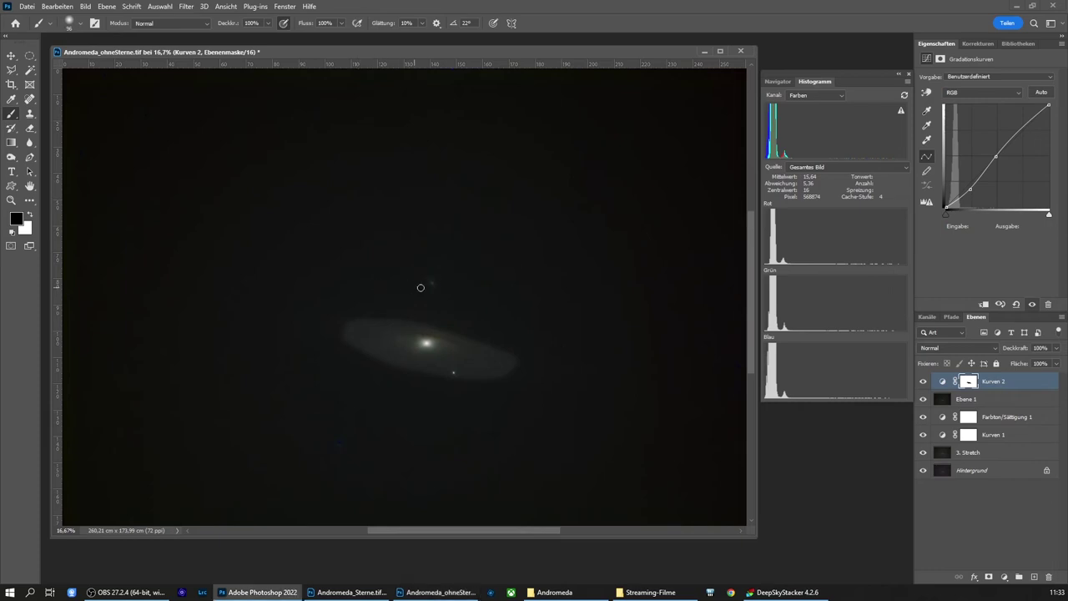
left_click_drag(431, 280, 432, 282)
left_click(430, 282)
Blur the Kurven 2 mask with a Gaussian blur of about 84 px radius
left_click(185, 8)
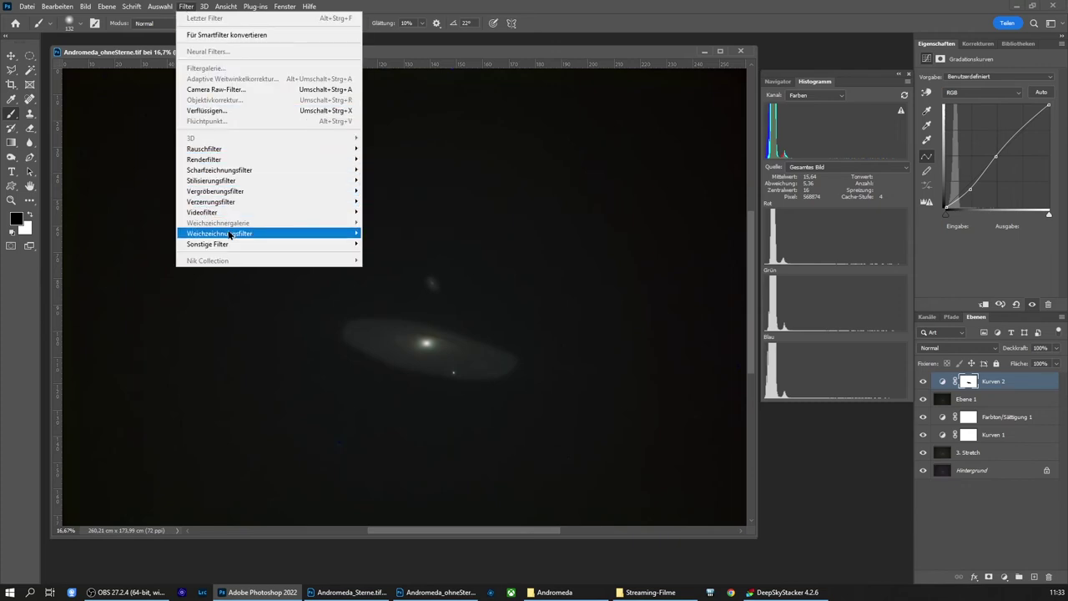
mouse_move(220, 233)
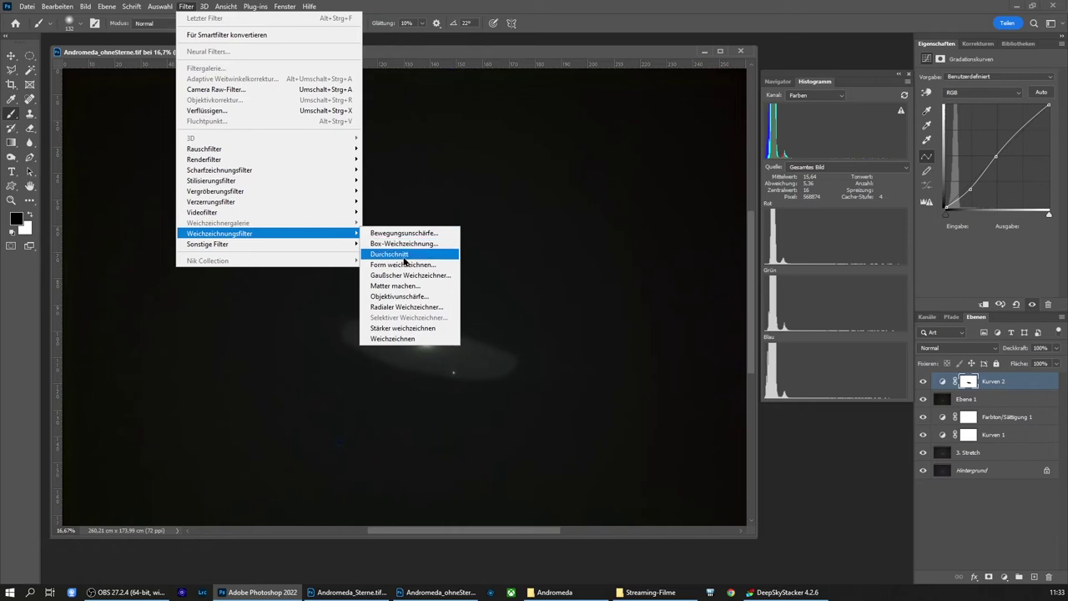
left_click(405, 276)
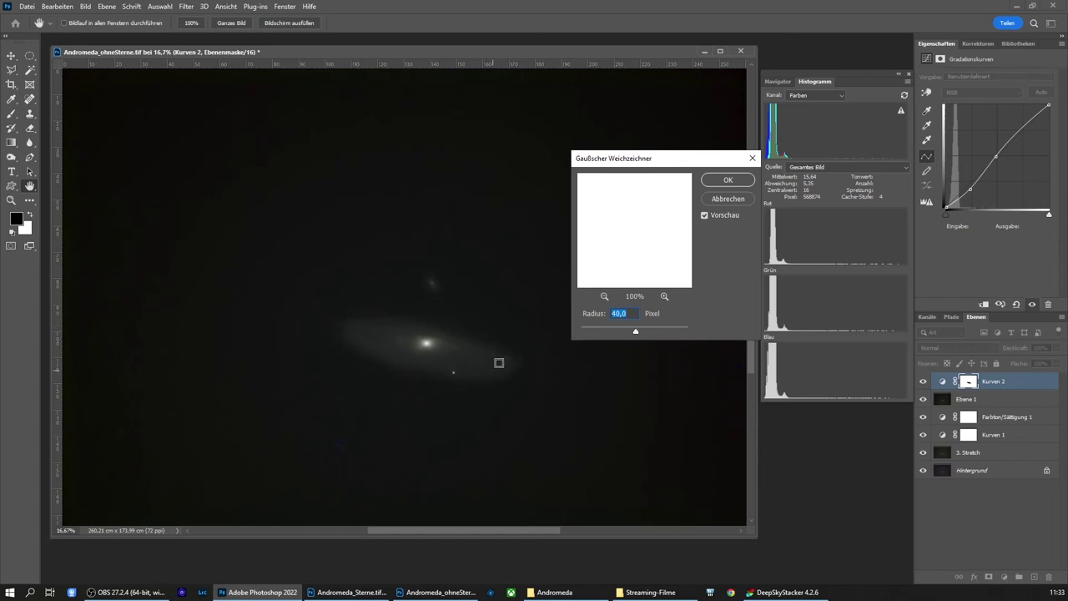
left_click_drag(636, 334, 665, 331)
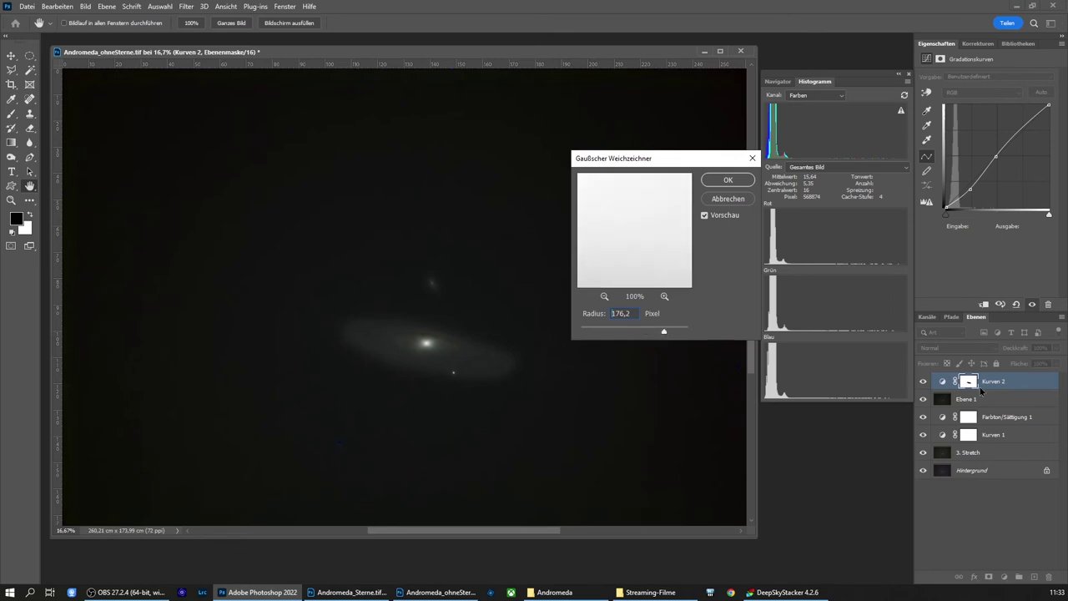
left_click(664, 333)
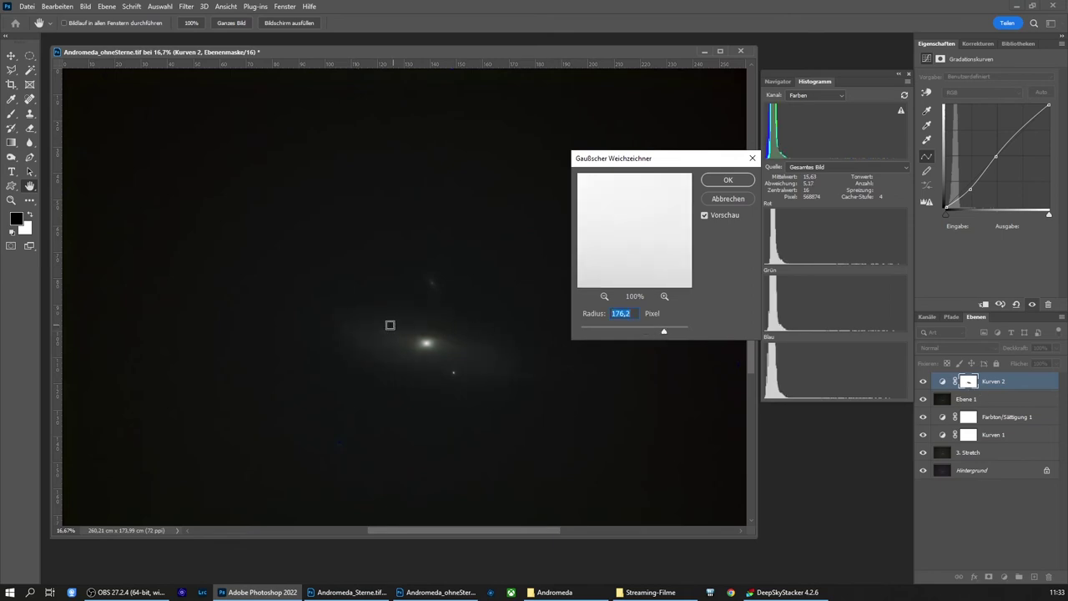
left_click_drag(664, 332, 608, 331)
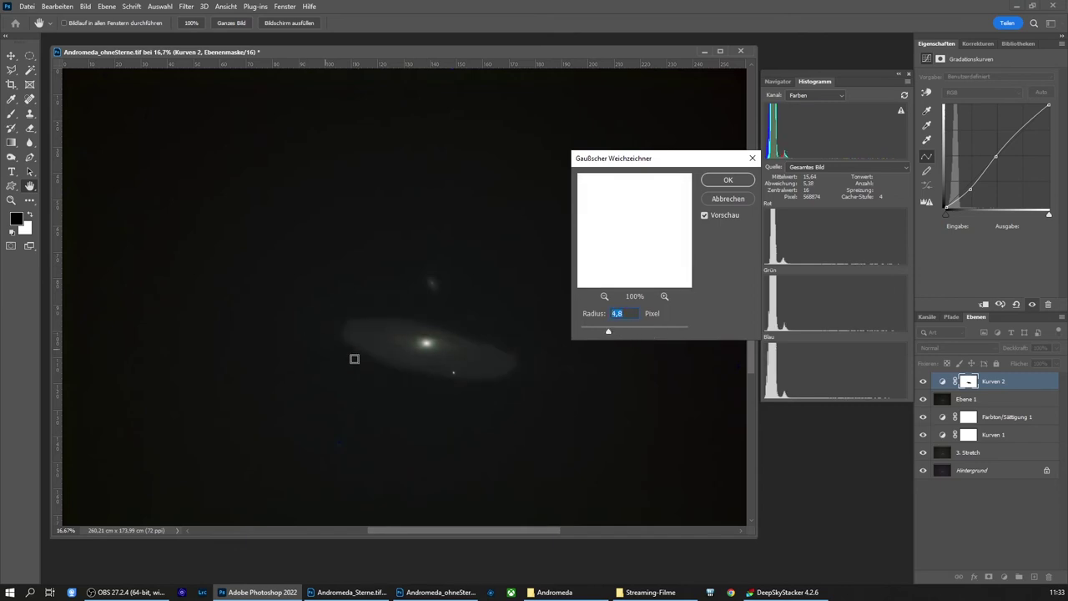
left_click_drag(611, 333, 646, 333)
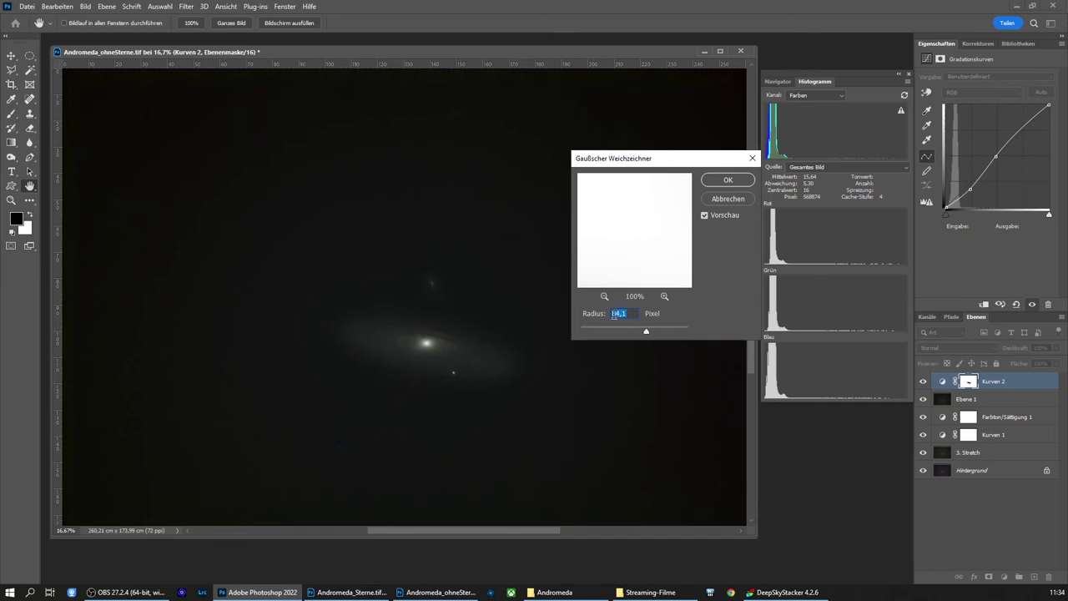
left_click(728, 181)
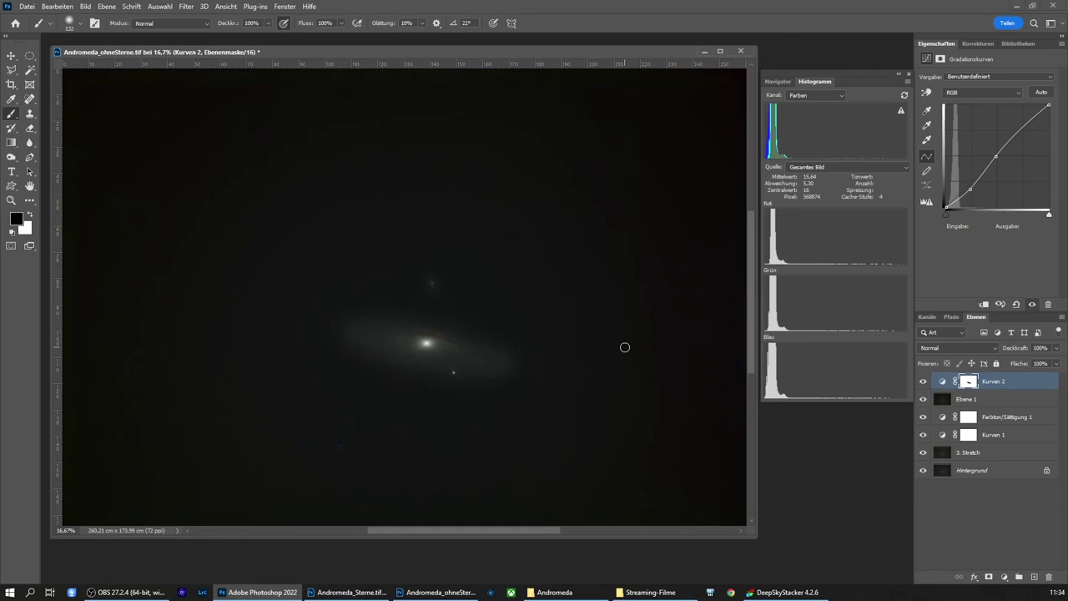
Invert the Kurven 2 mask, then restore it to its original state
key("ctrl+i")
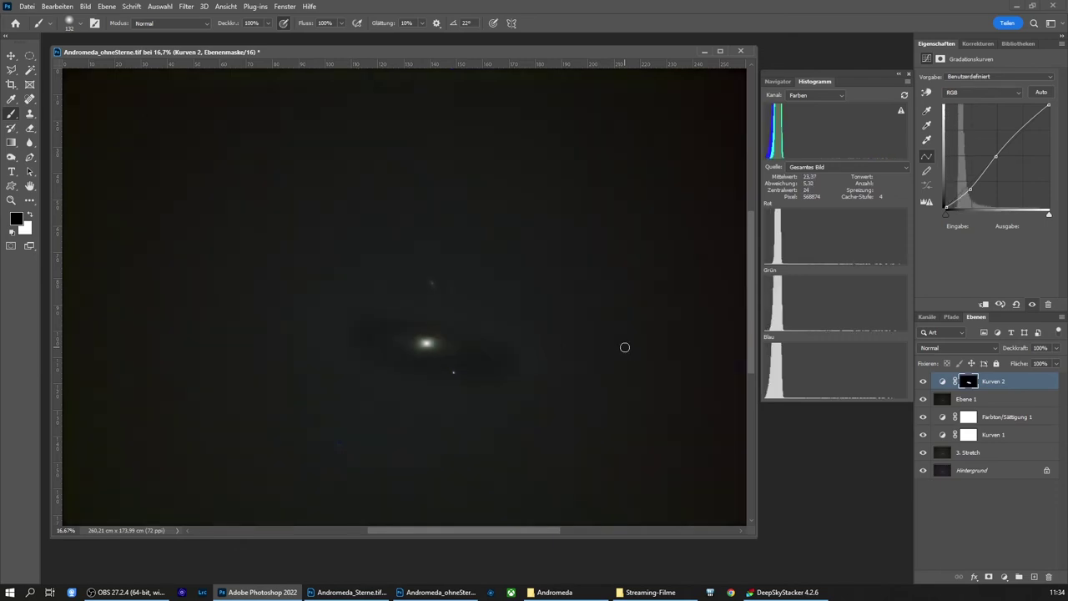
key("ctrl+i")
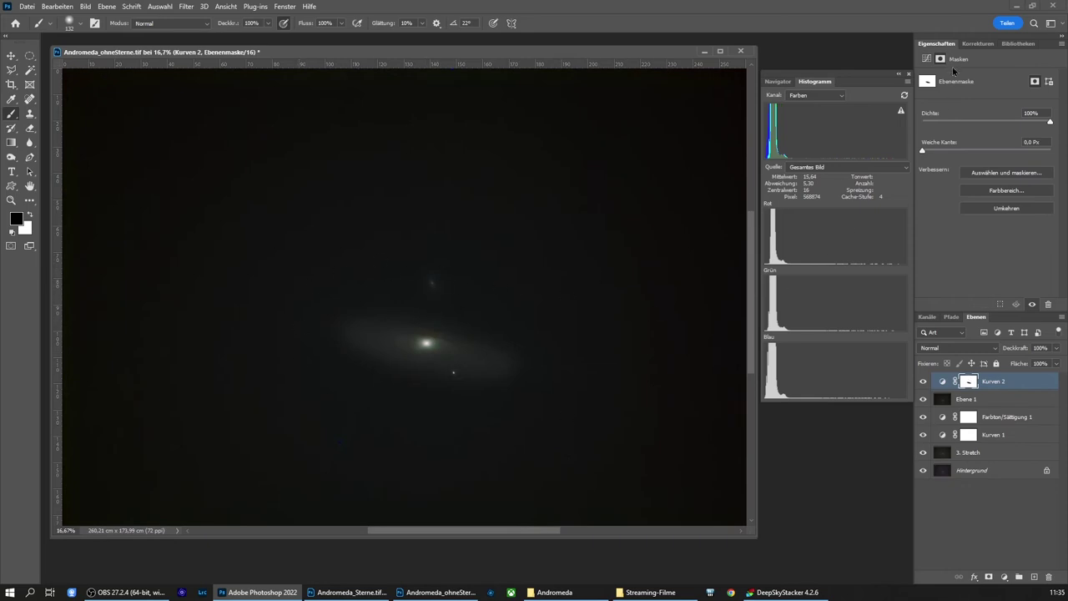
Move Kurven 2's lower curve point to input 65, output 41 to darken the background
left_click(944, 382)
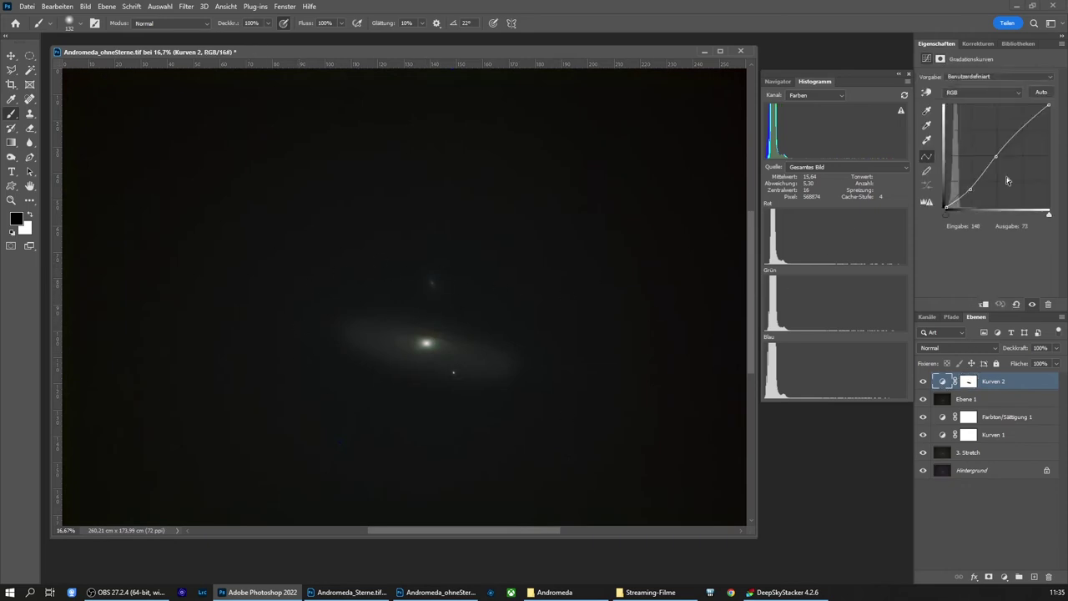
left_click_drag(970, 188, 967, 198)
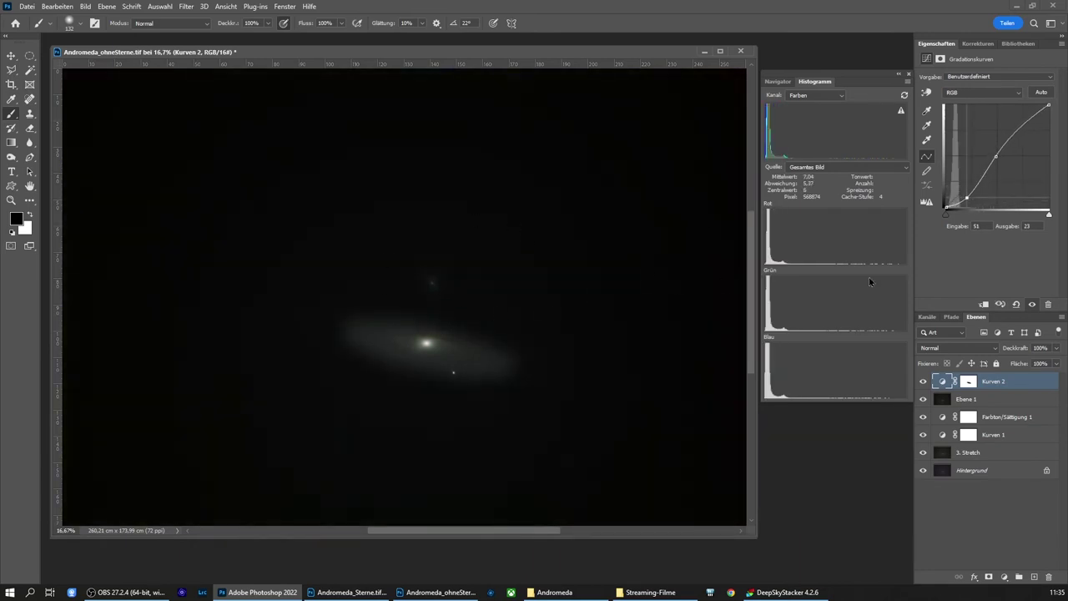
left_click_drag(966, 201, 971, 189)
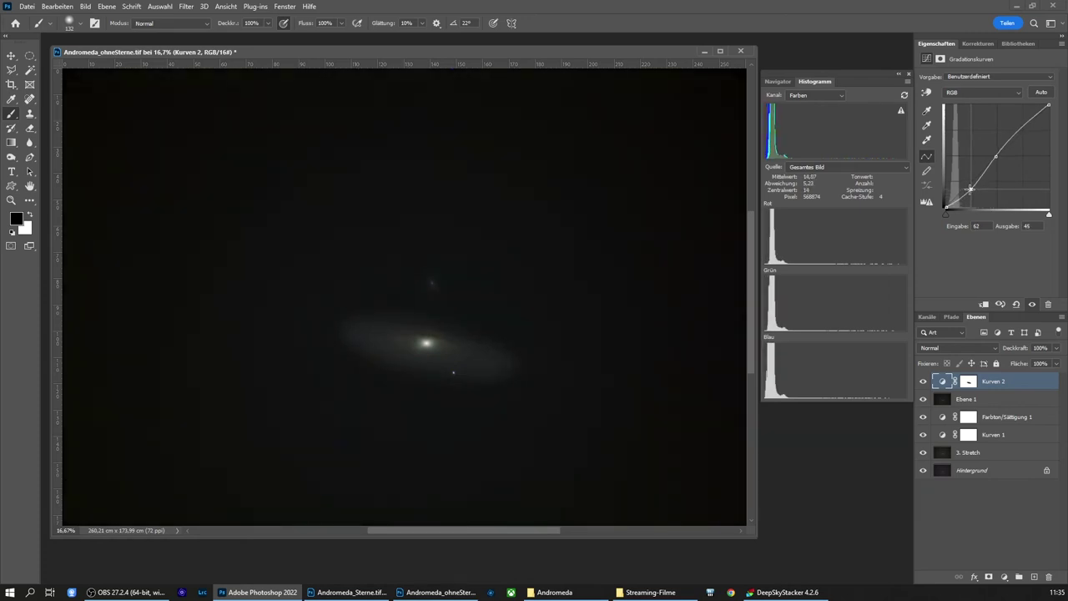
left_click_drag(971, 188, 971, 191)
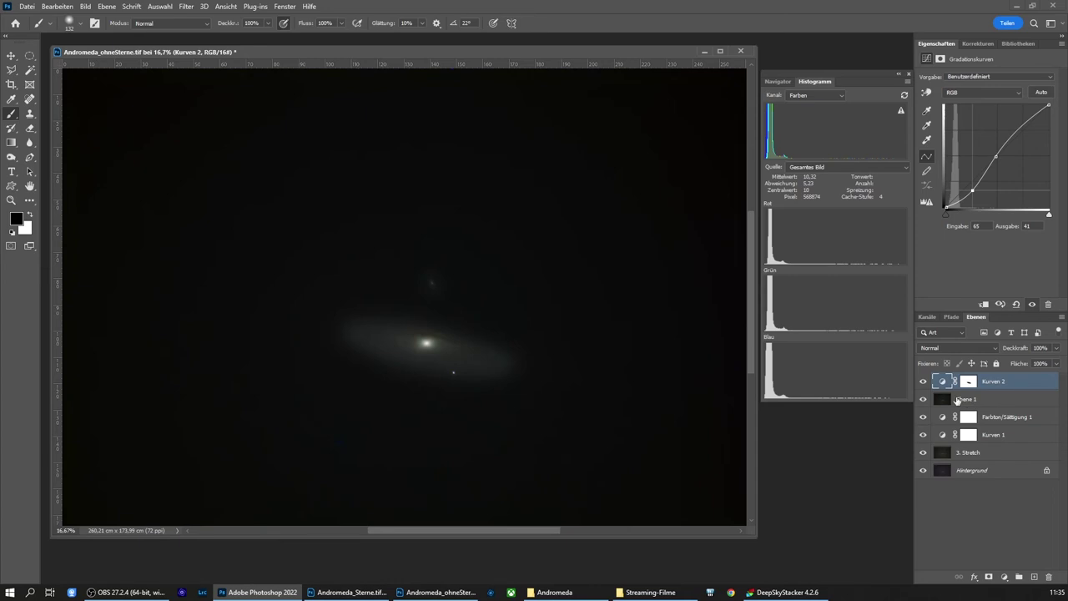
Merge Kurven 2 and Ebene 1 with Auf eine Ebene reduzieren, then enlarge the brush
left_click(958, 401, "ctrl")
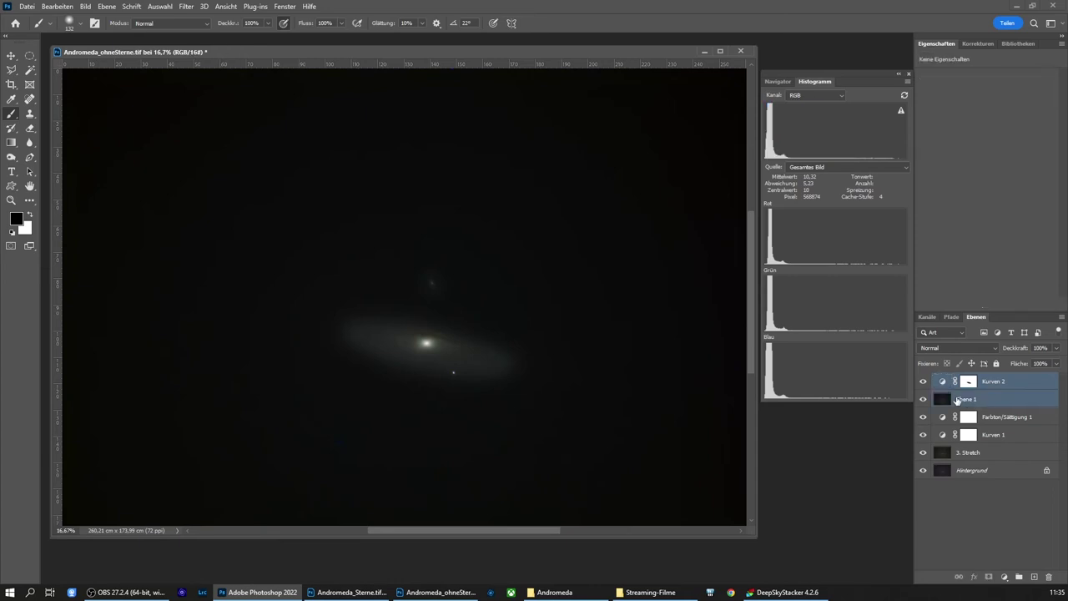
right_click(957, 401)
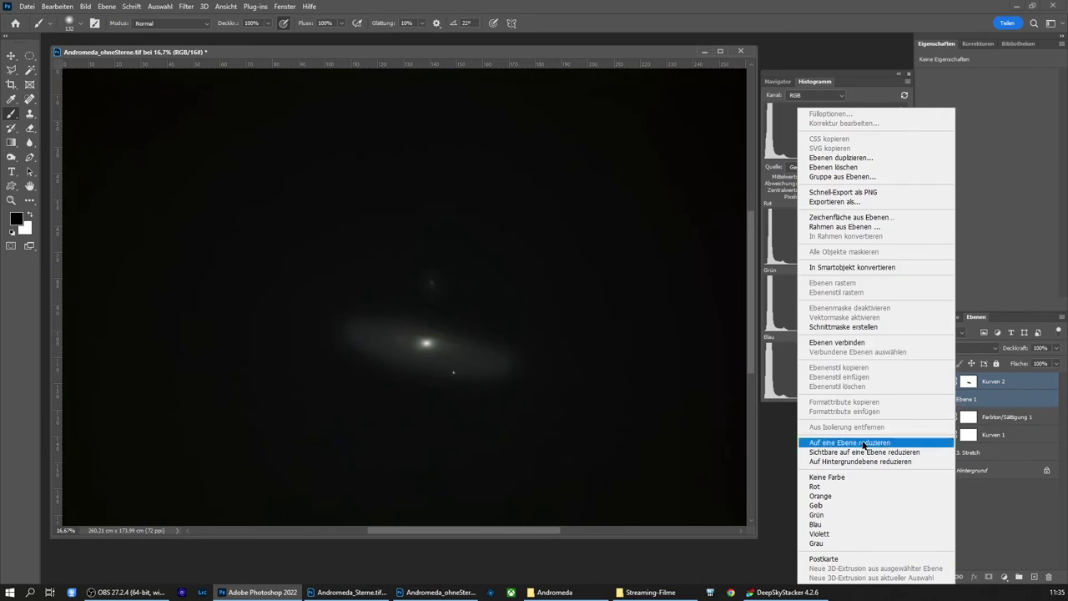
left_click(864, 443)
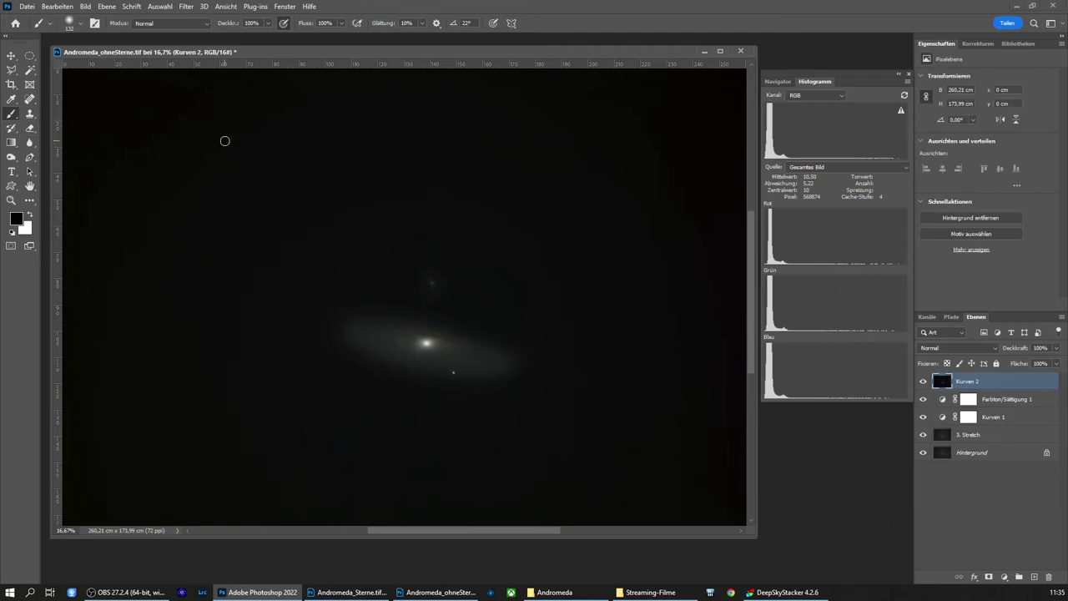
left_click_drag(224, 141, 292, 151)
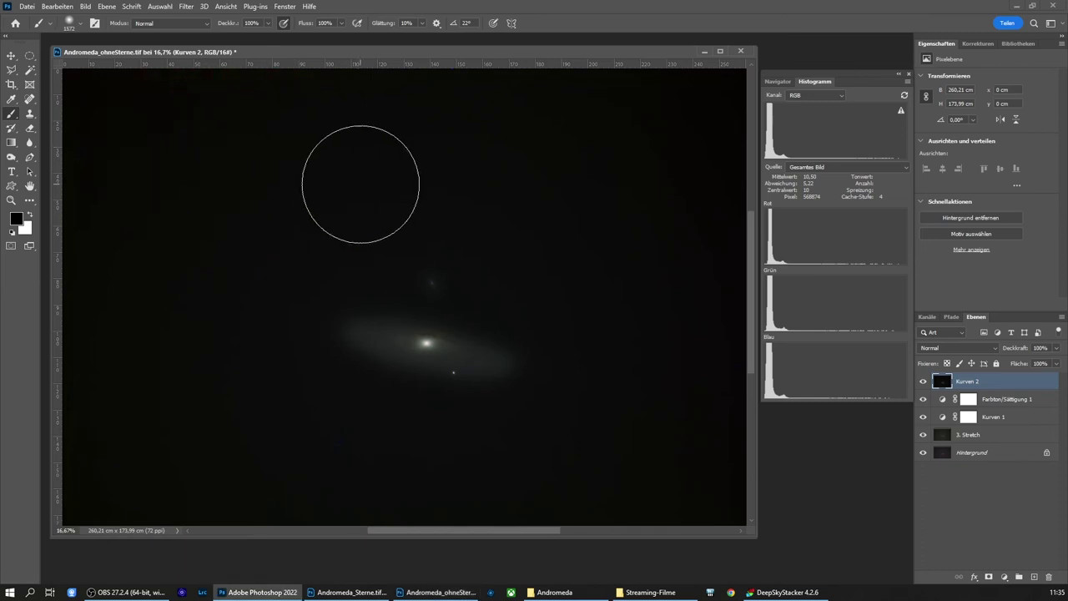
Resize the brush to about 1388 px and set its Härte to 23%
right_click(361, 188, "alt")
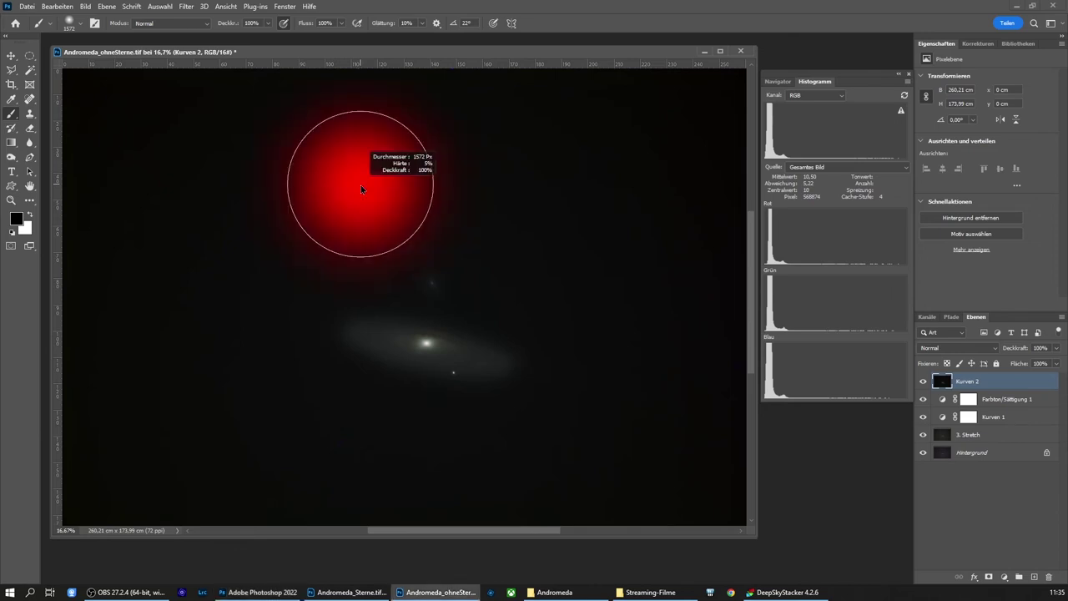
mouse_move(361, 188)
left_mouse_down()
mouse_move(297, 198)
mouse_move(384, 198)
mouse_move(345, 196)
left_mouse_up()
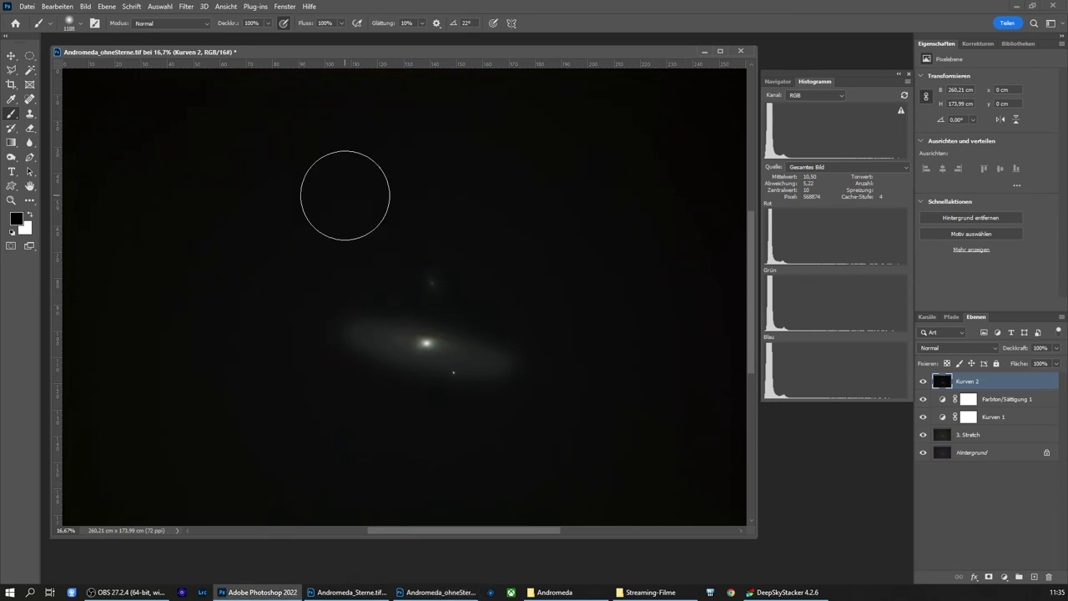
left_click(81, 25)
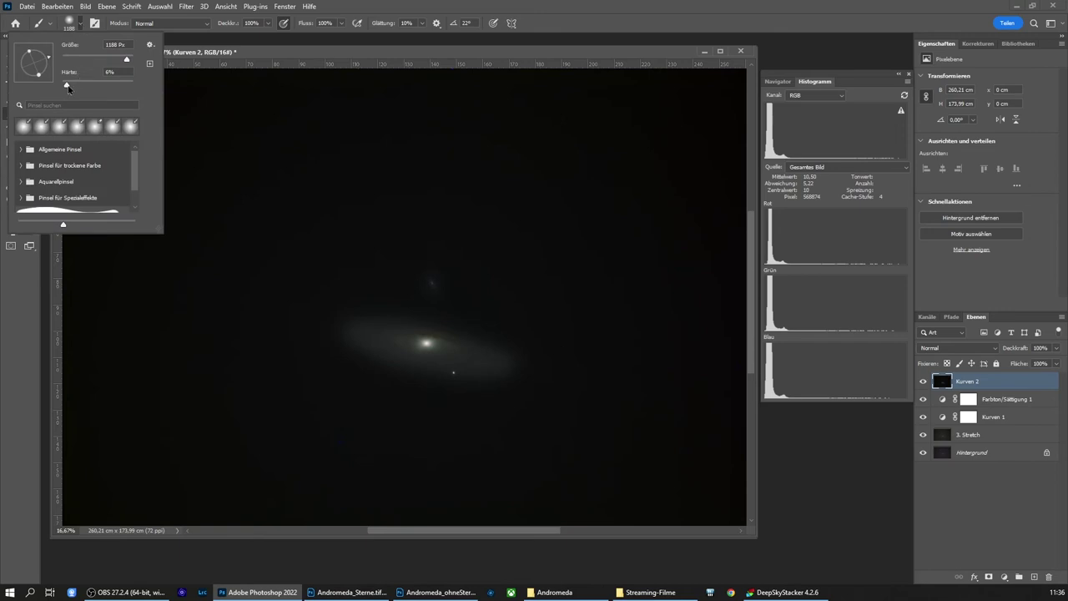
left_click_drag(68, 85, 84, 85)
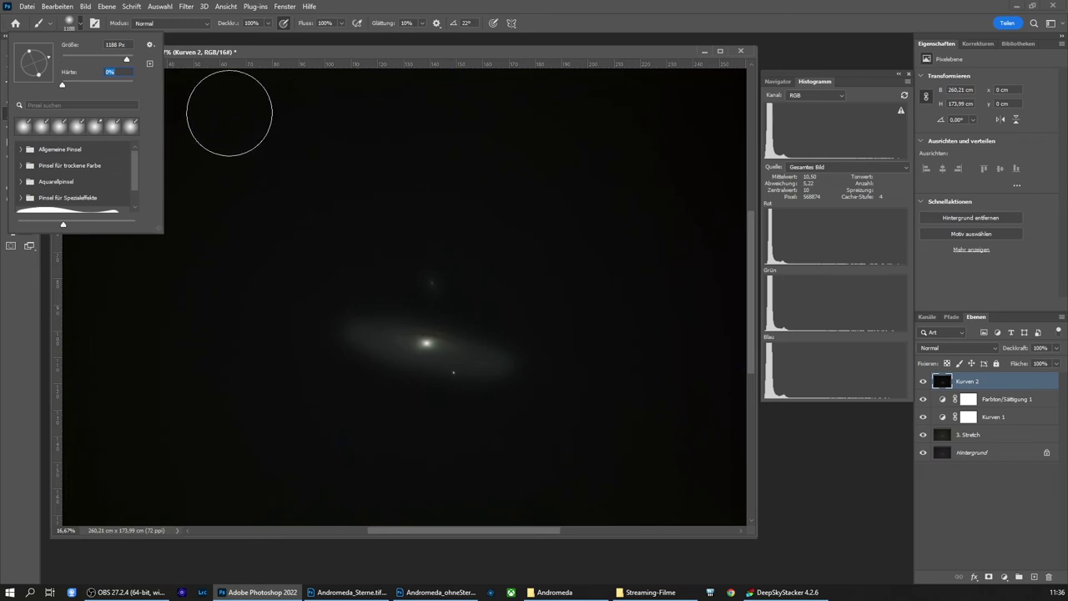
left_click_drag(67, 84, 115, 85)
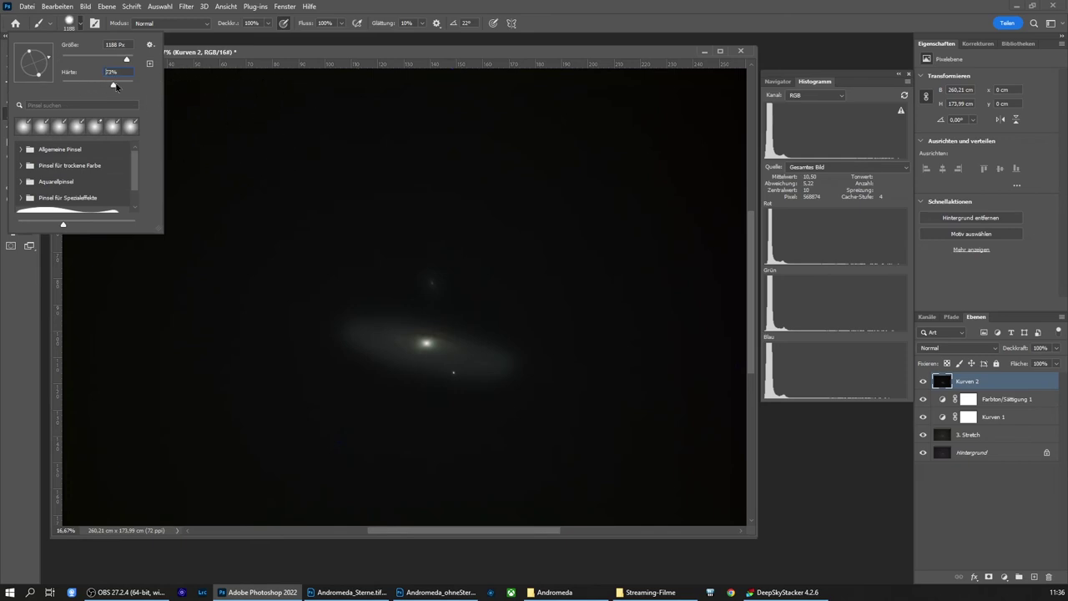
left_click(259, 54)
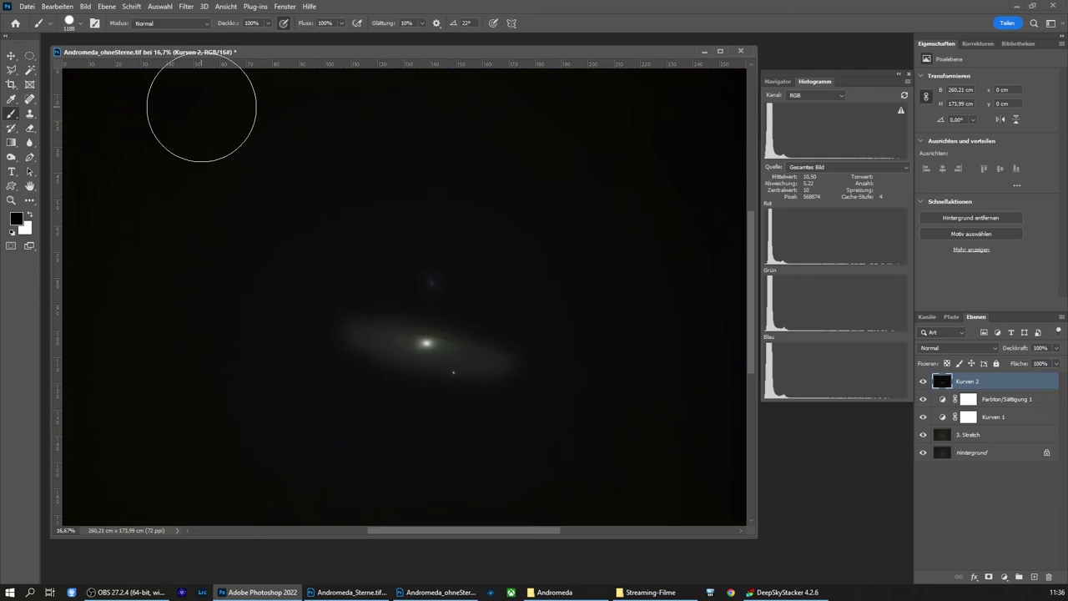
Shrink the brush to 660 px, undo a black stroke over the galaxy, and set hardness to 0%
mouse_move(202, 108)
left_mouse_down()
mouse_move(167, 111)
mouse_move(291, 107)
left_mouse_up()
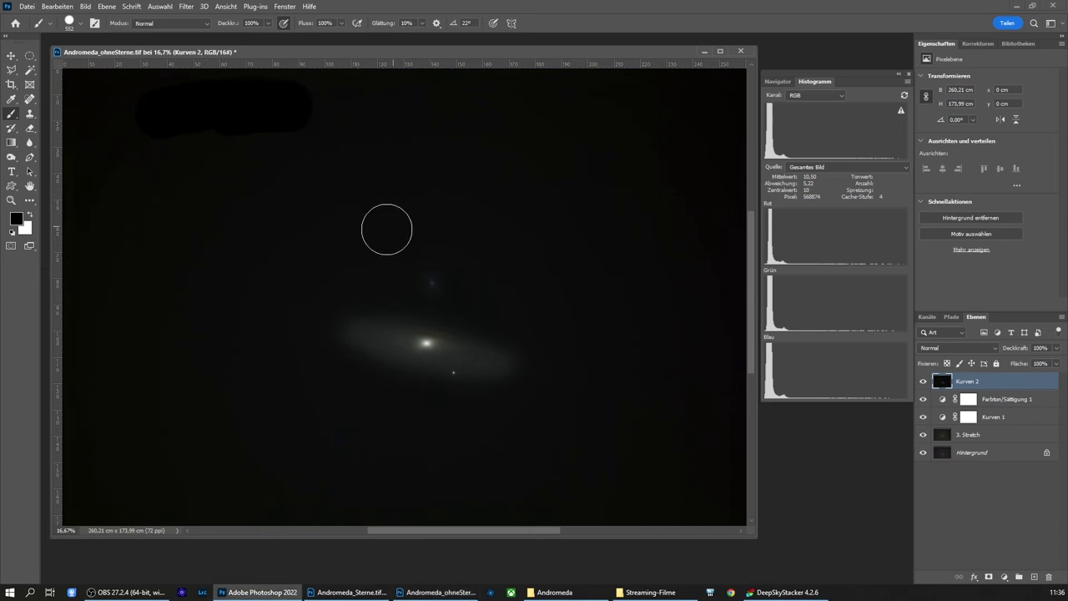
left_click_drag(334, 375, 489, 326)
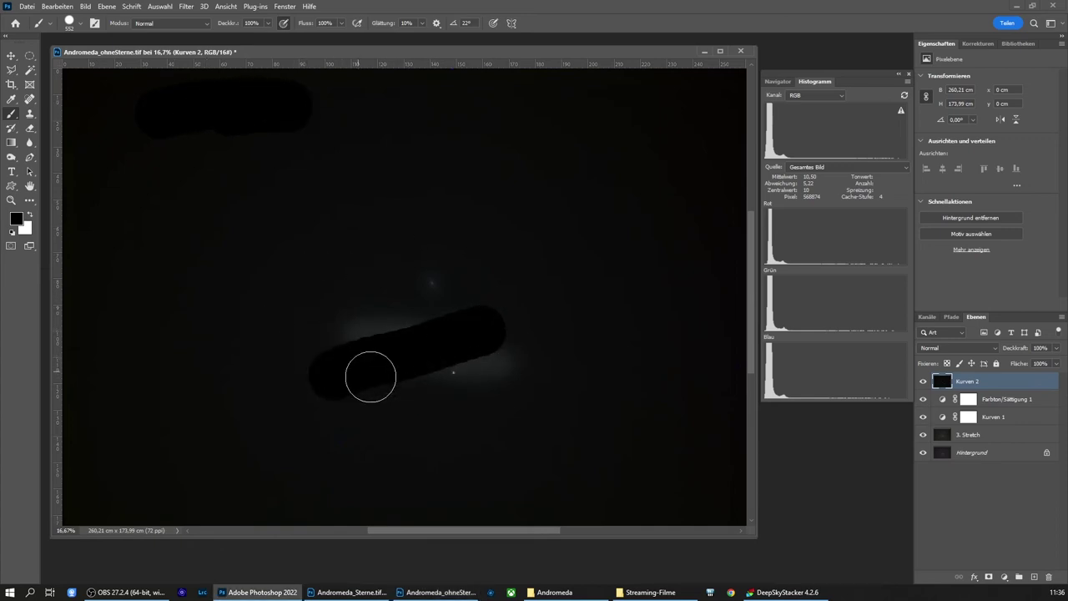
left_click(58, 7)
left_click(67, 15)
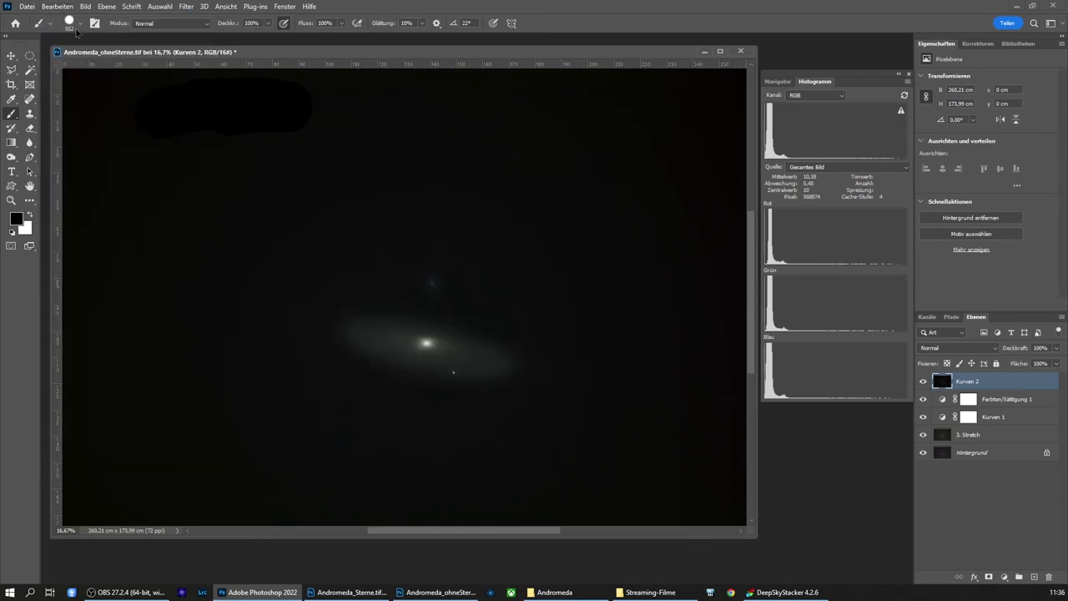
left_click(81, 24)
left_click_drag(87, 82, 40, 84)
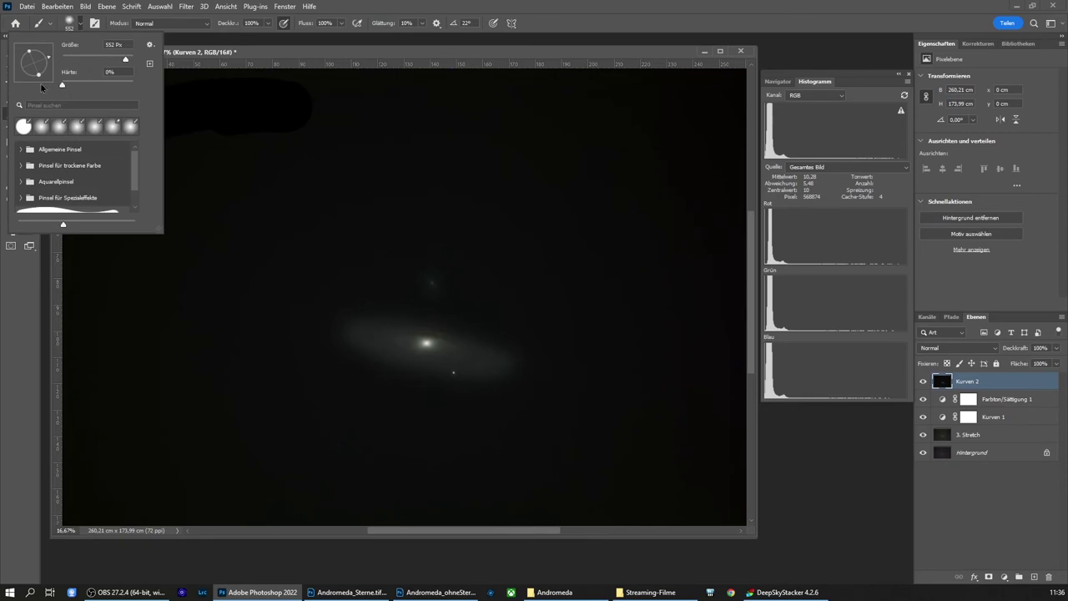
key("Return")
Undo a soft stroke over the galaxy, then paint the top-left background black to the edge
mouse_move(329, 370)
left_mouse_down()
mouse_move(378, 378)
mouse_move(472, 324)
mouse_move(418, 360)
left_mouse_up()
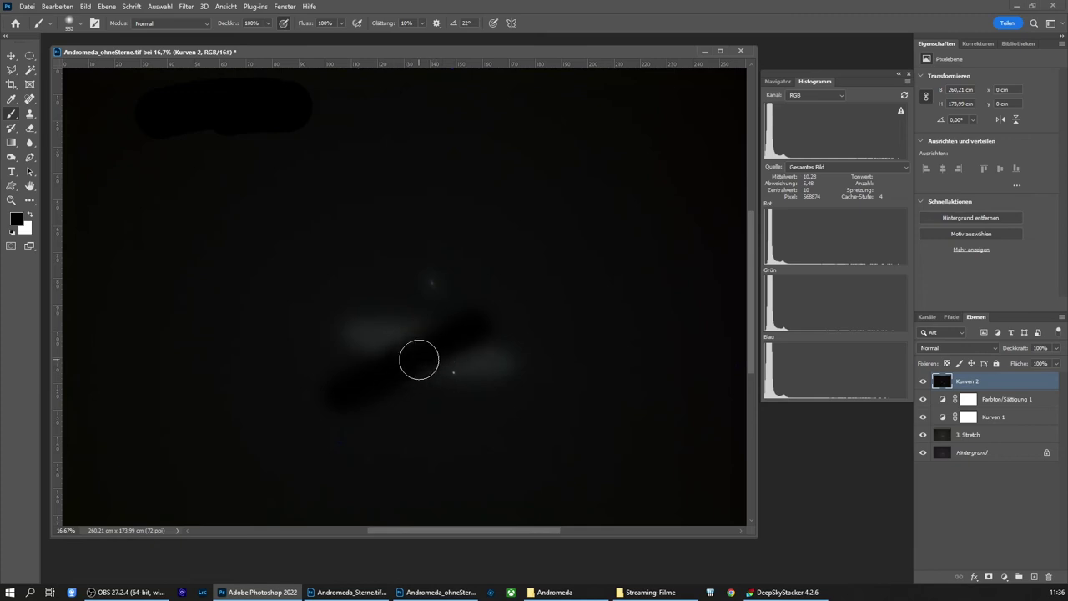
left_click(57, 6)
left_click(61, 17)
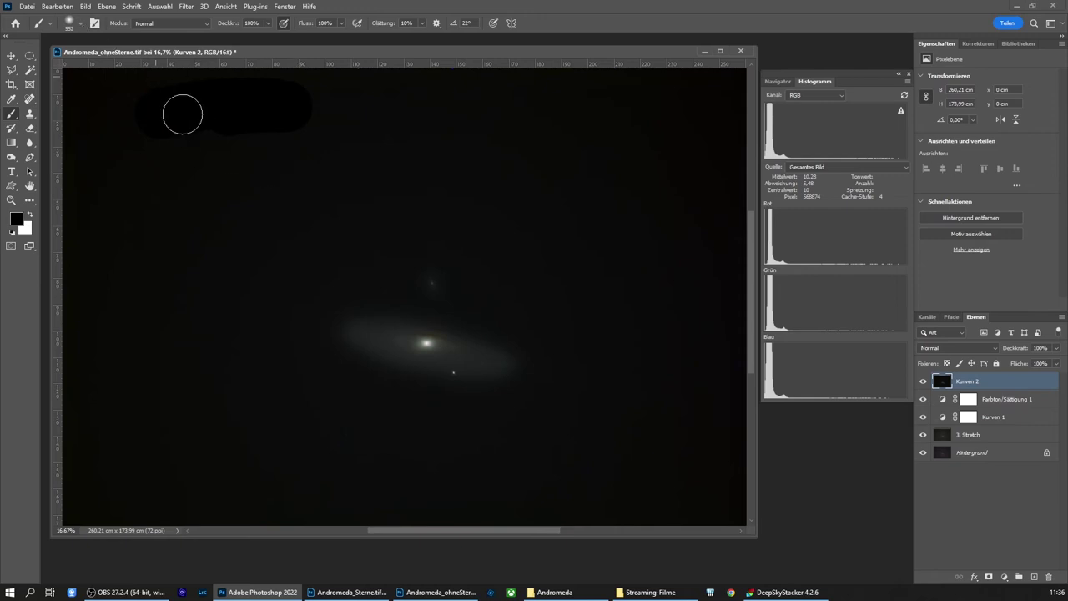
left_click_drag(210, 169, 269, 176)
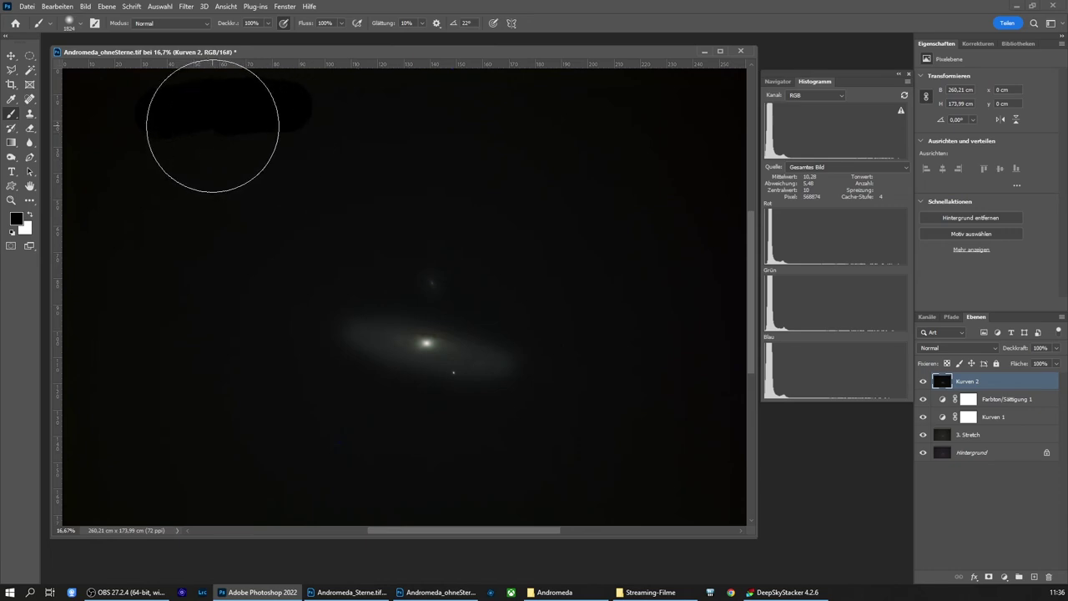
left_click_drag(209, 126, 117, 83)
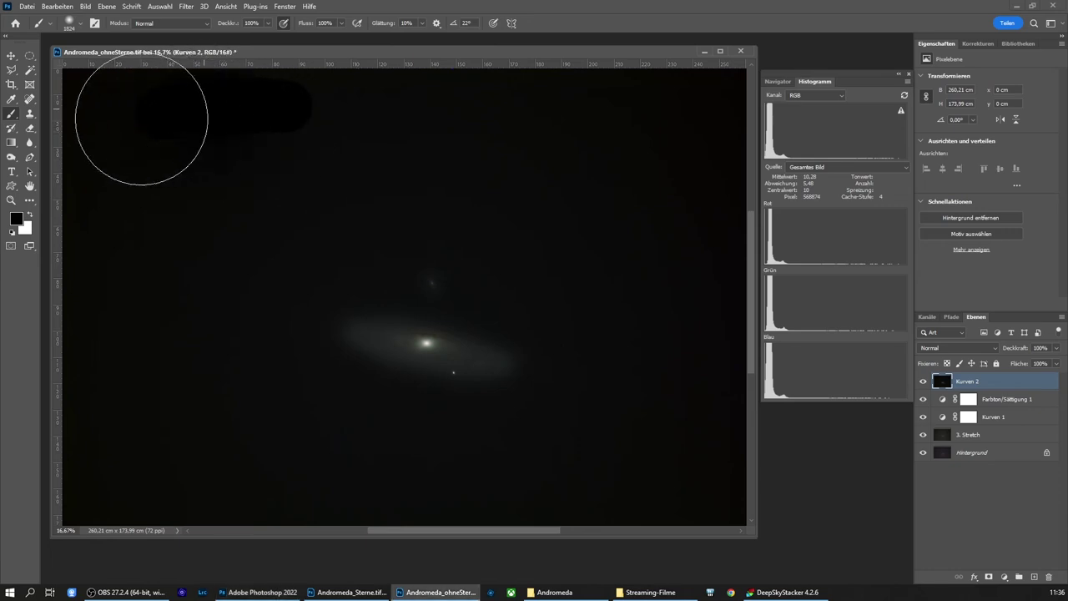
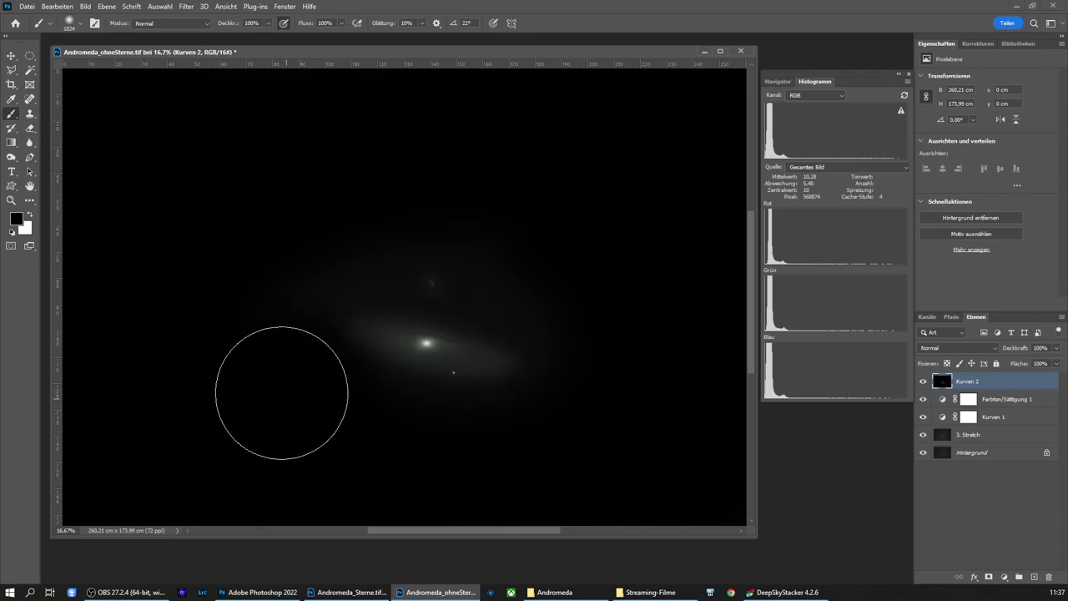
Undo the last brush stroke and rename the Kurven 2 layer to 'Maske'
left_click(56, 8)
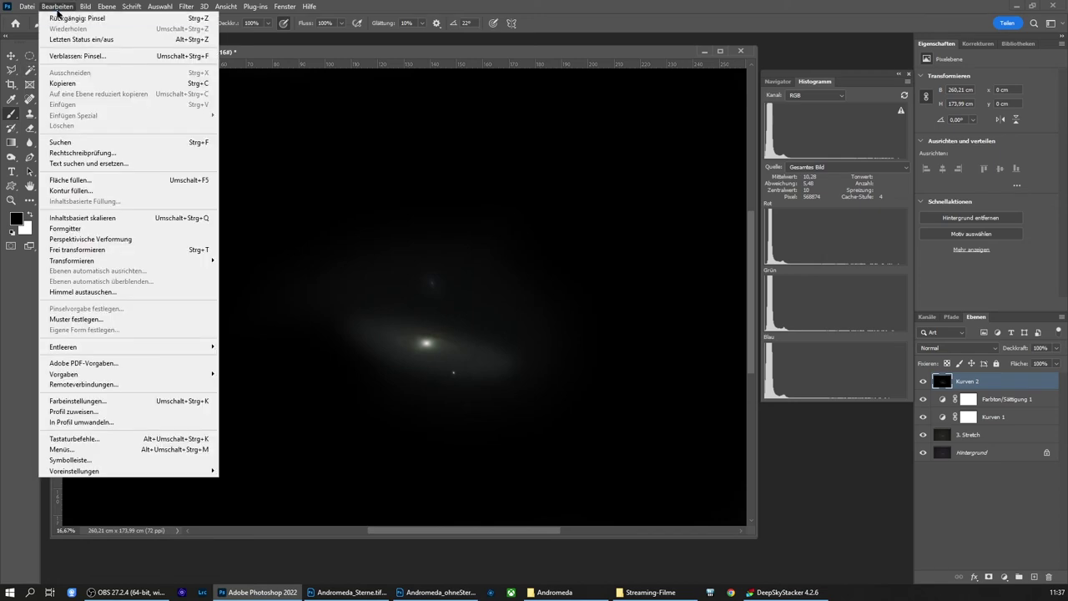
left_click(67, 29)
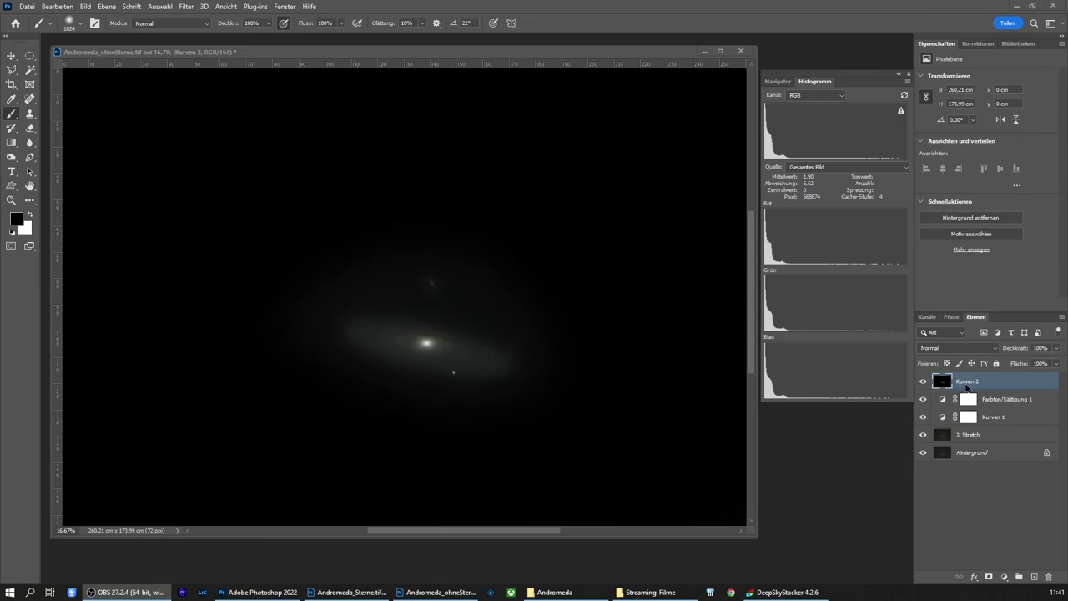
left_click(967, 386)
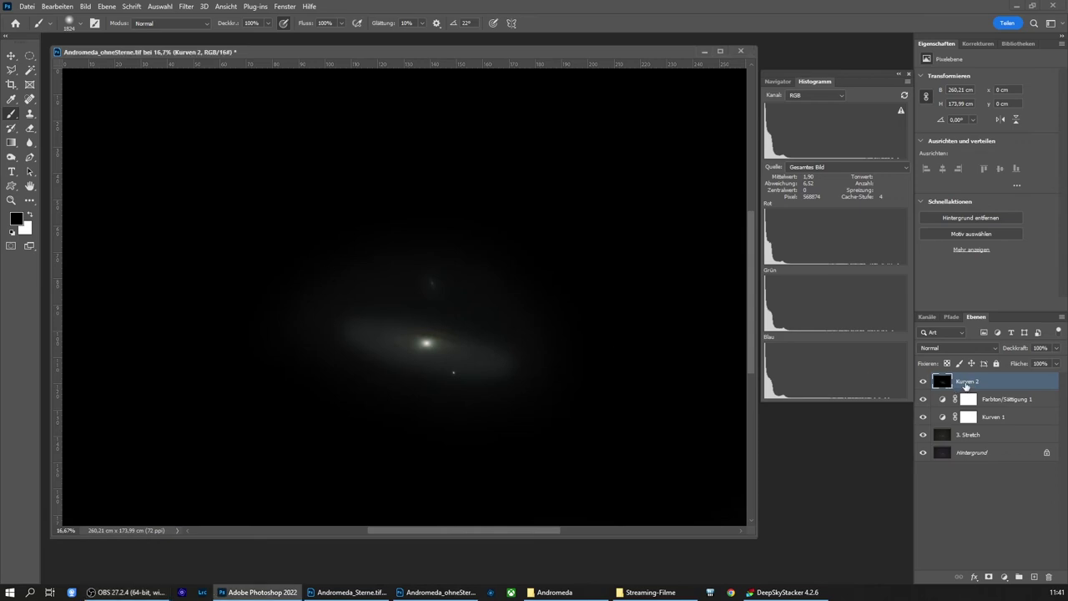
double_click(967, 383)
type("Maske")
key("Return")
Add a Farbton/Sättigung layer at saturation +34, then select all of the Maske layer
left_click(977, 44)
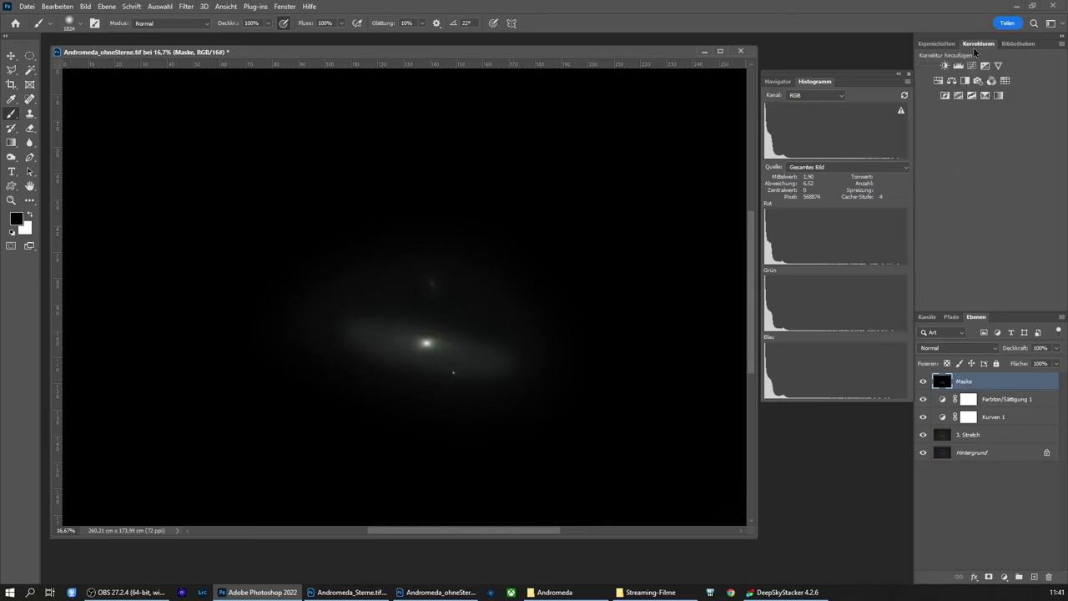
left_click(938, 80)
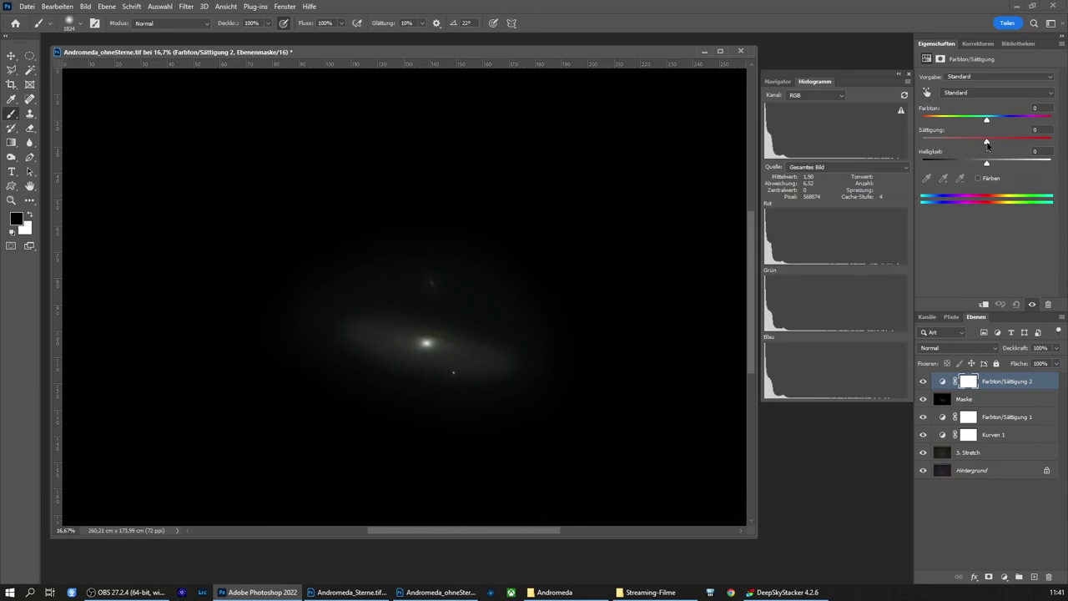
left_click_drag(988, 144, 993, 145)
left_click_drag(1011, 145, 1009, 144)
left_click(942, 402)
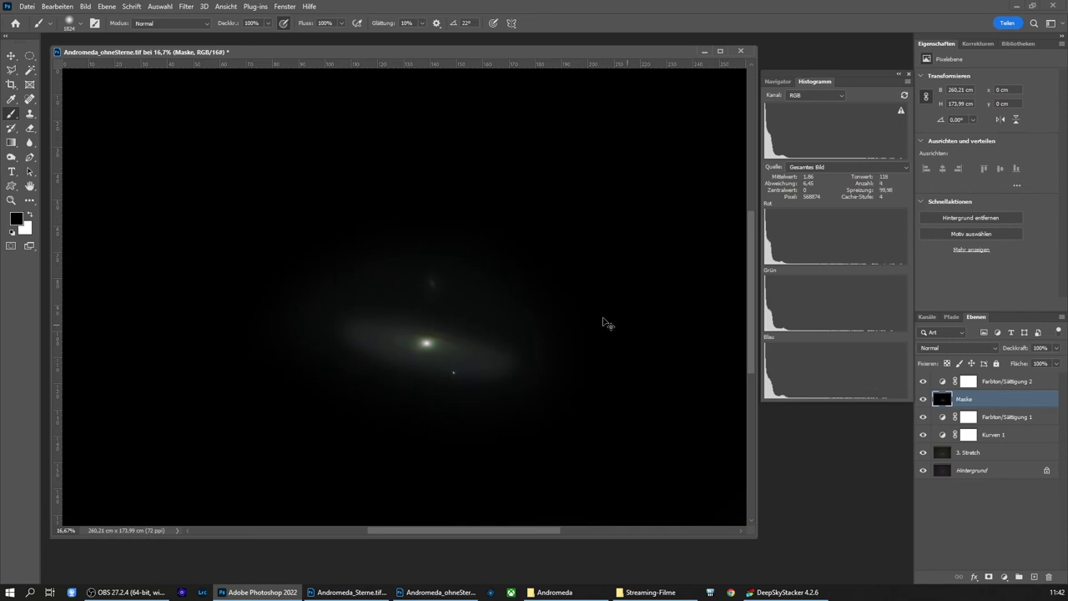
key("ctrl+a")
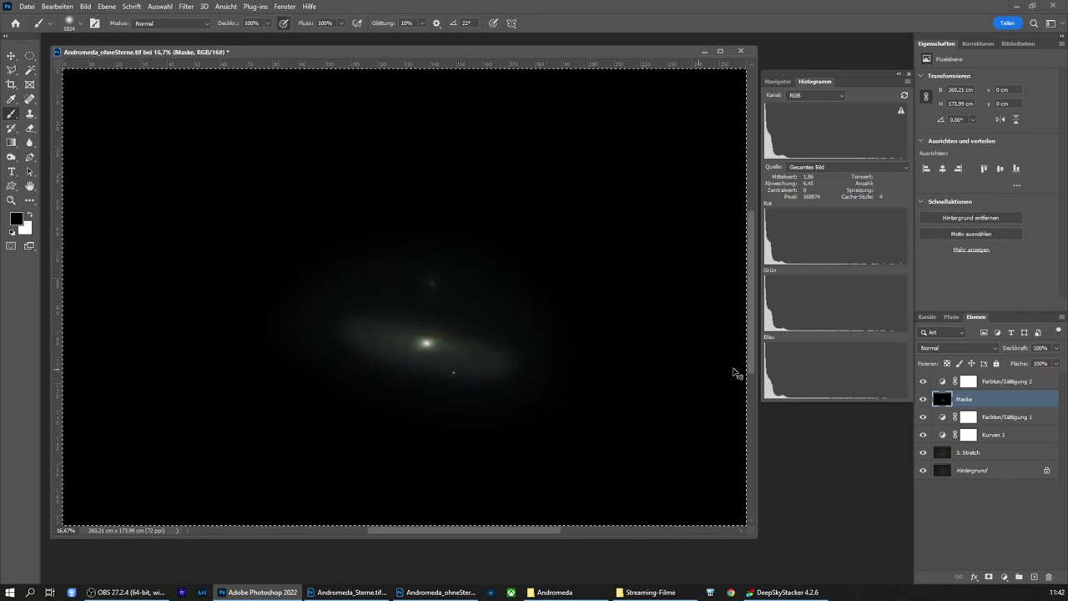
mouse_move(835, 367)
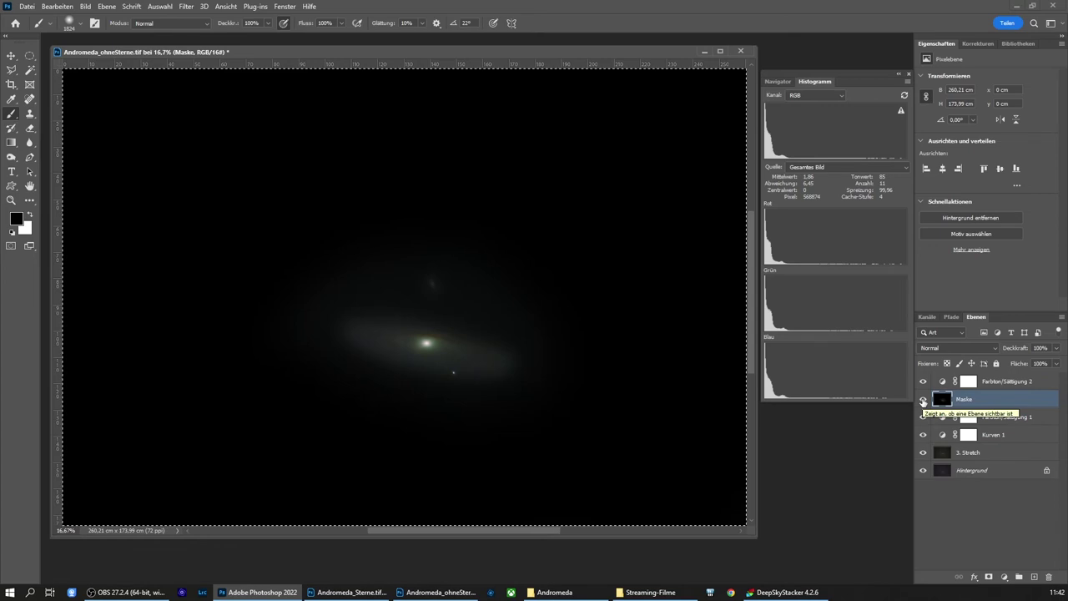
Hide Maske and fill the Farbton/Sättigung 2 mask with an inverted copy of the galaxy
left_click(923, 401)
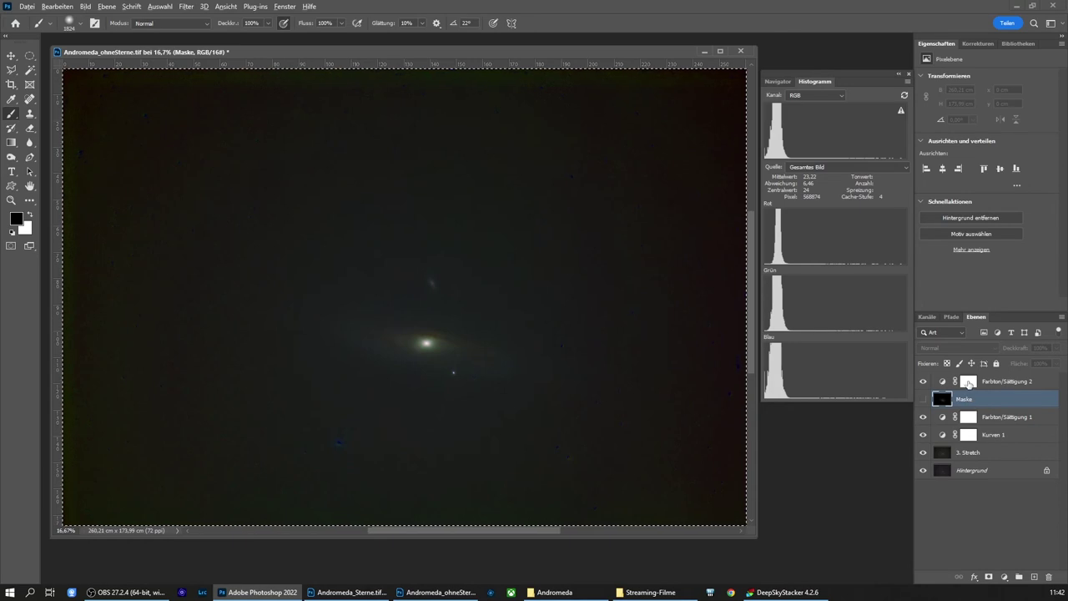
left_click(969, 384, "alt")
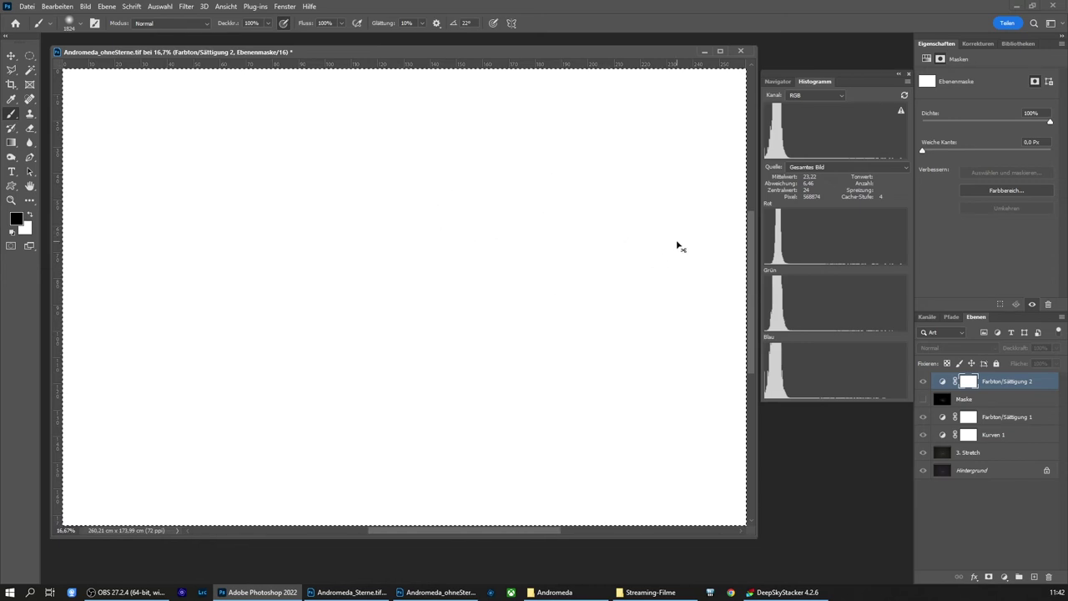
key("ctrl+i")
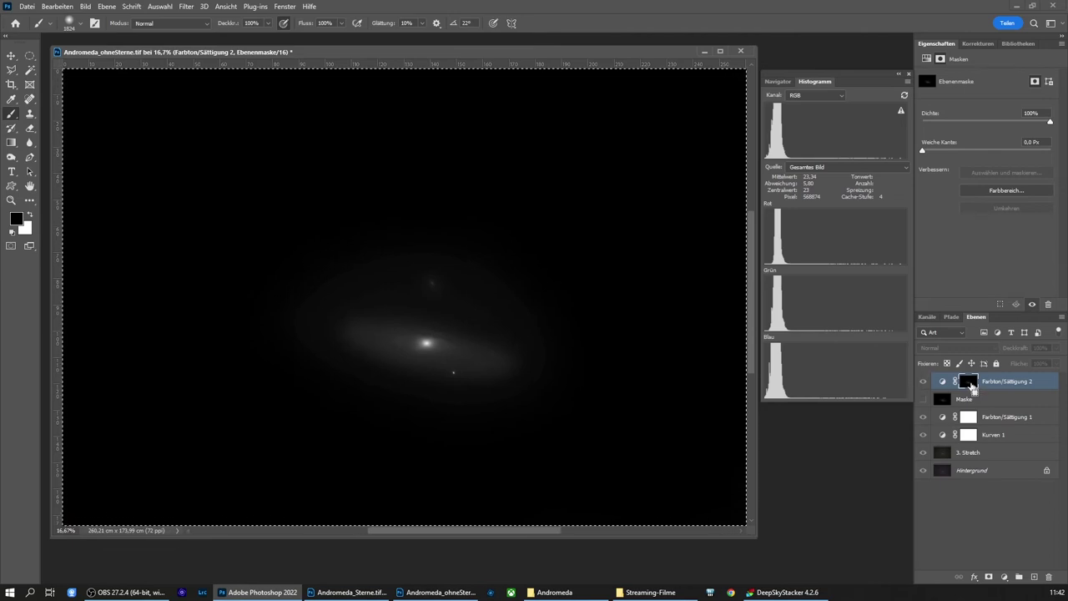
key("ctrl+i")
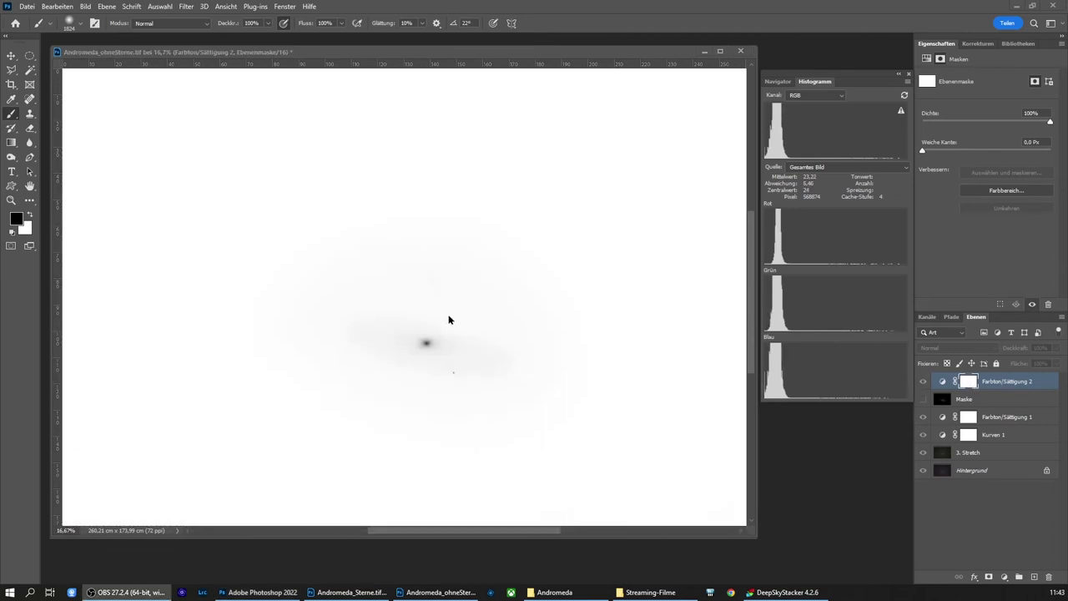
key("ctrl+a")
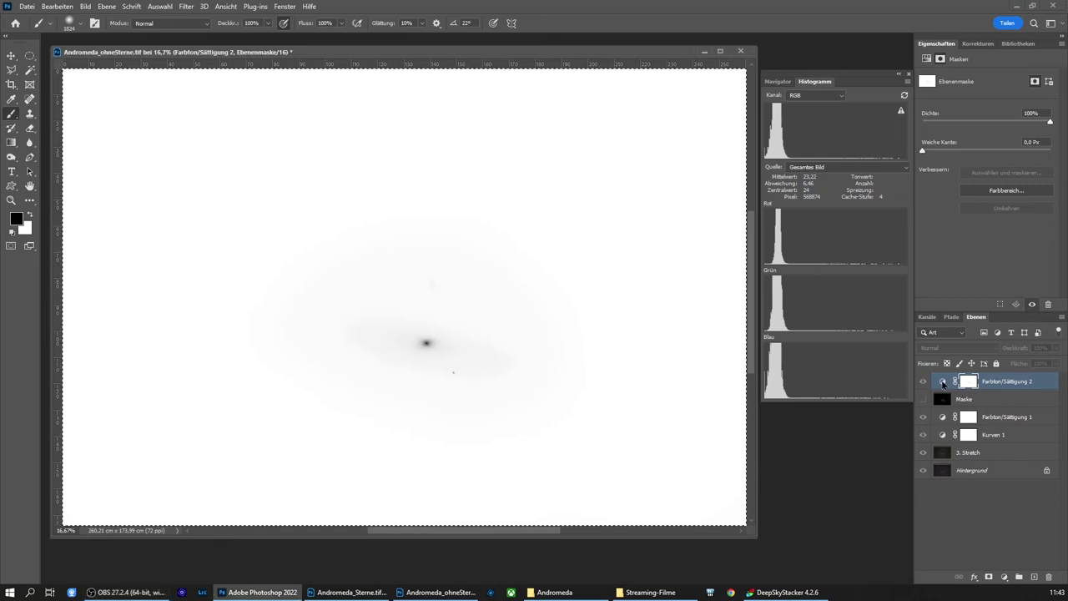
left_click(943, 381)
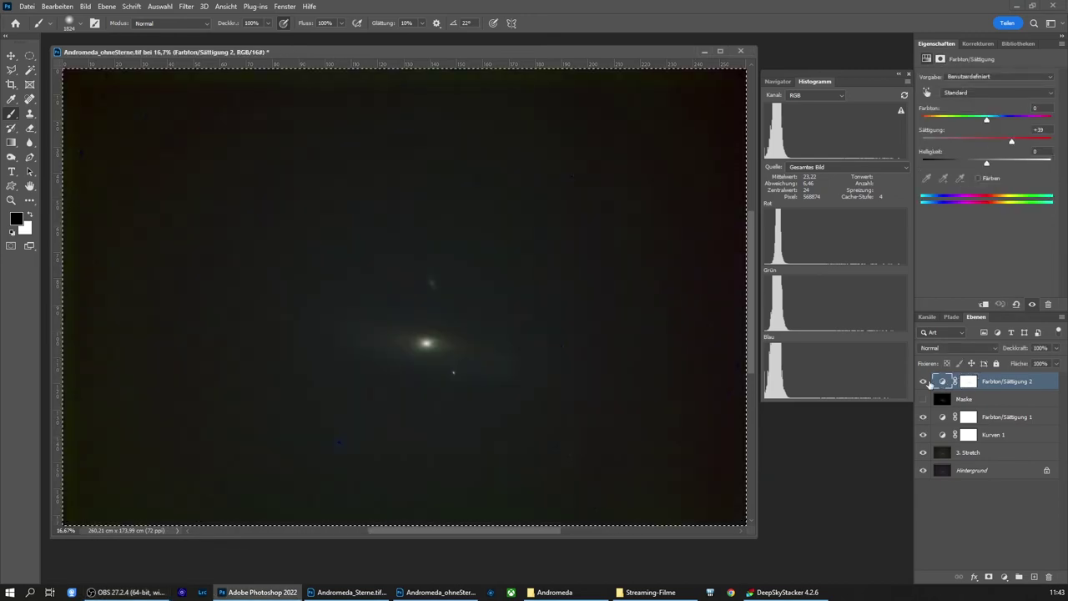
left_click(922, 382)
left_click(922, 382)
left_click(922, 381)
left_click(966, 382)
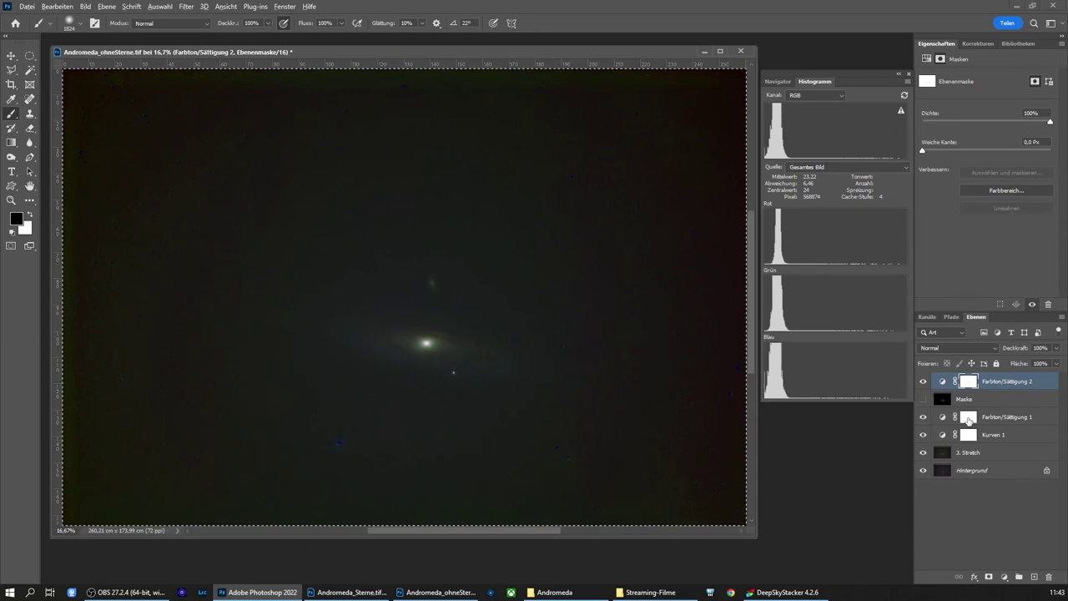
Invert the Farbton/Sättigung 1 mask and set its saturation to -42, lightness -100
left_click(968, 419, "alt")
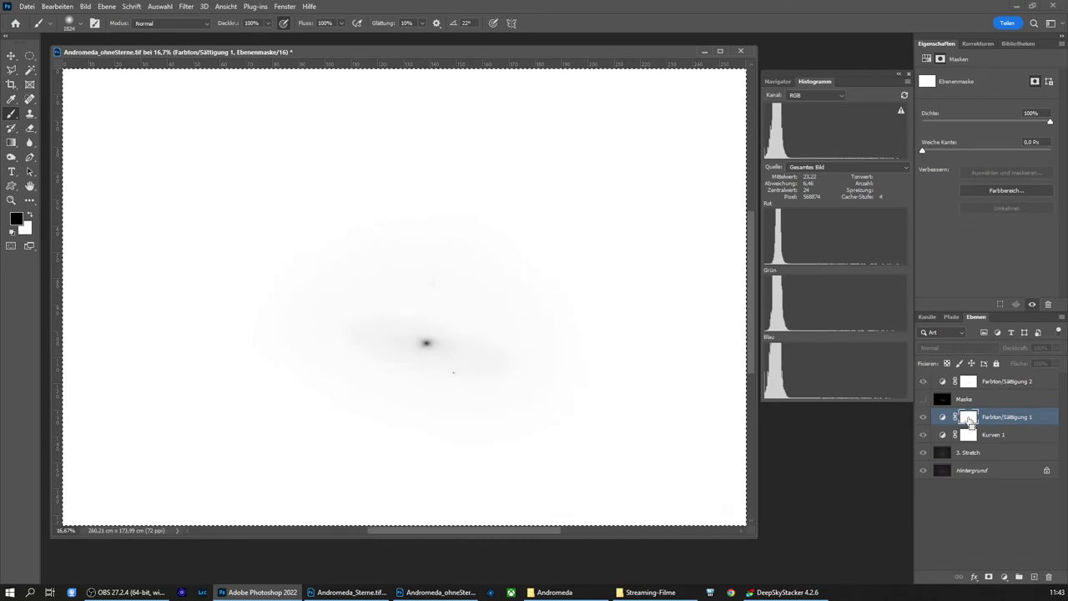
key("ctrl+i")
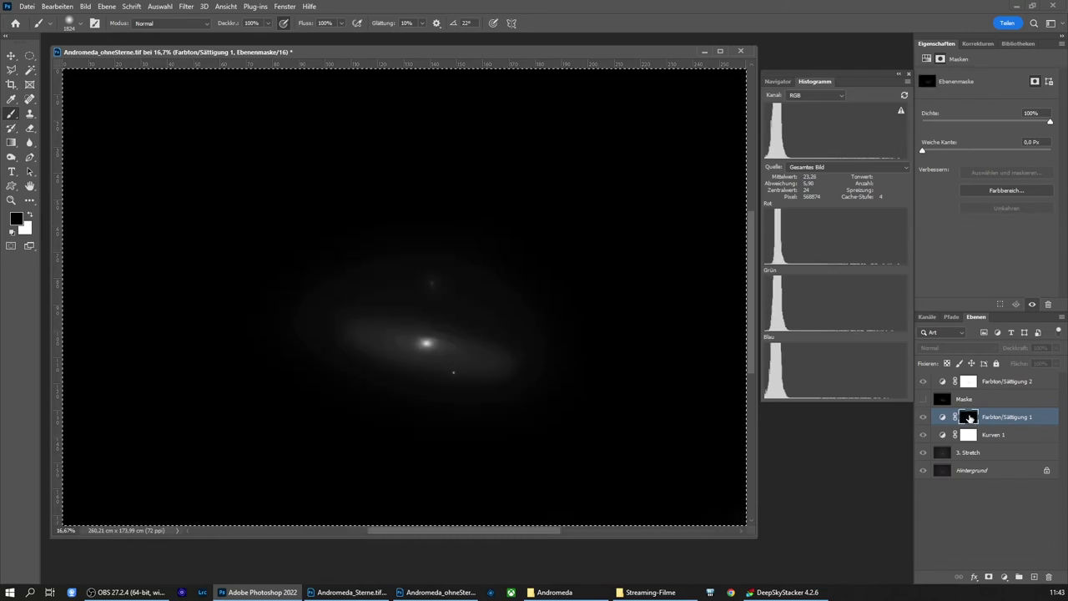
left_click(943, 417)
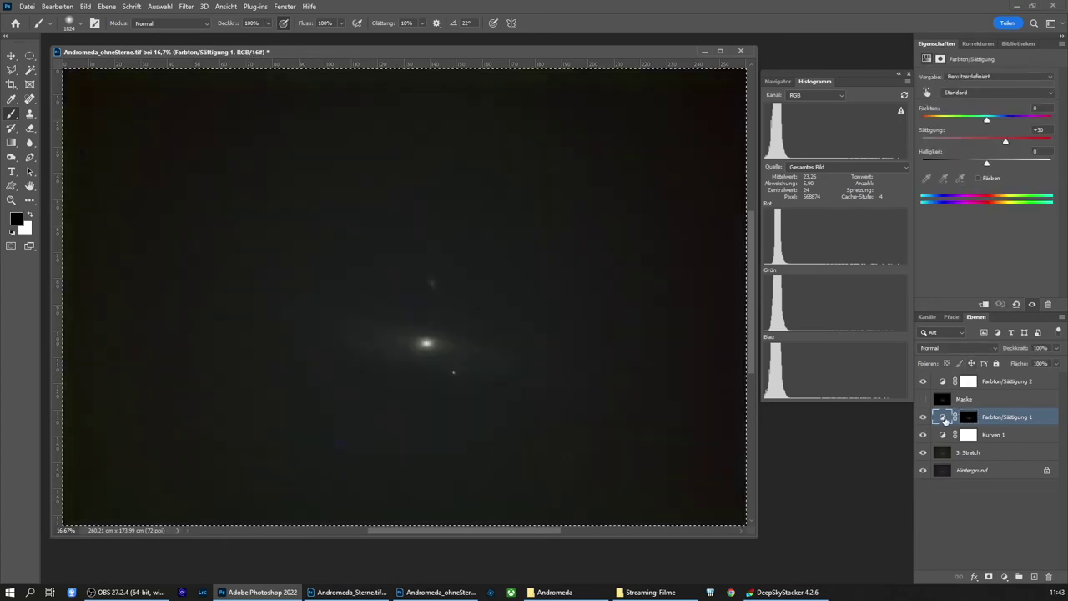
mouse_move(1006, 146)
left_mouse_down()
mouse_move(968, 146)
mouse_move(986, 167)
mouse_move(950, 165)
left_mouse_up()
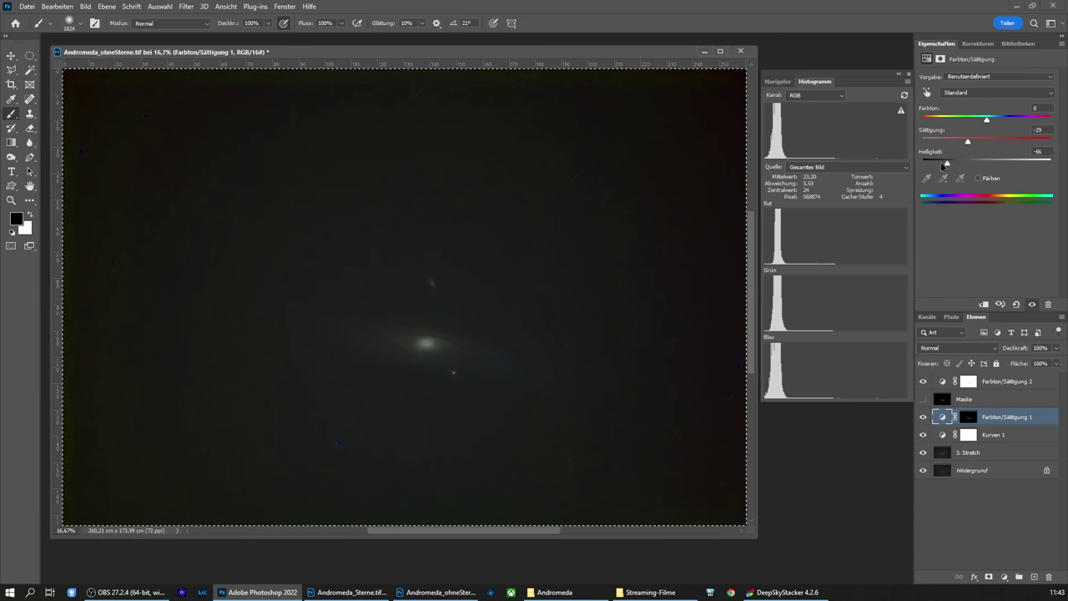
left_click_drag(952, 162, 903, 169)
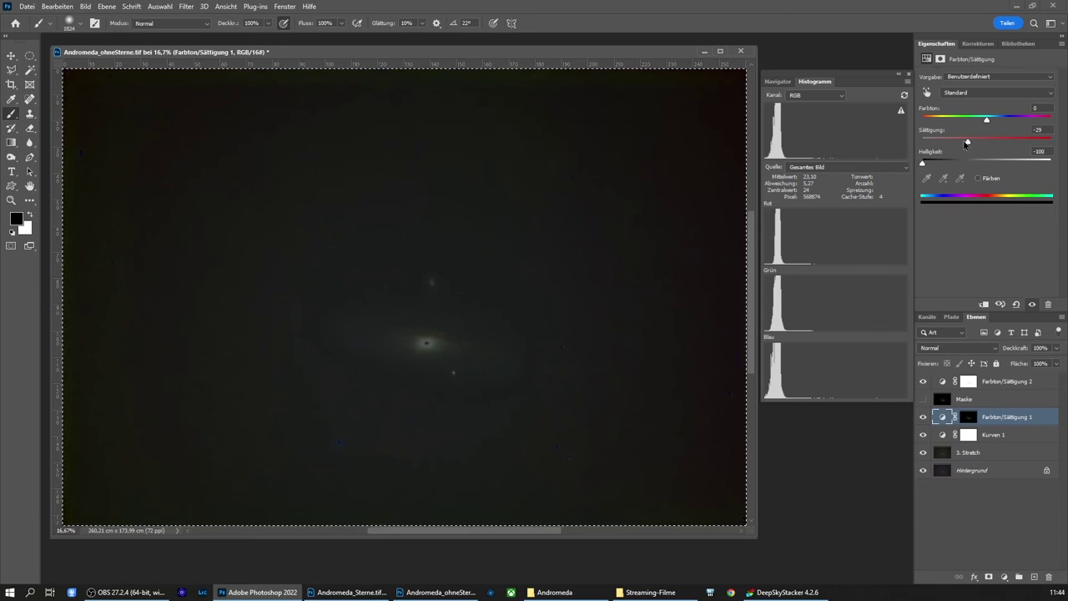
mouse_move(968, 141)
left_mouse_down()
mouse_move(954, 142)
mouse_move(949, 166)
left_mouse_up()
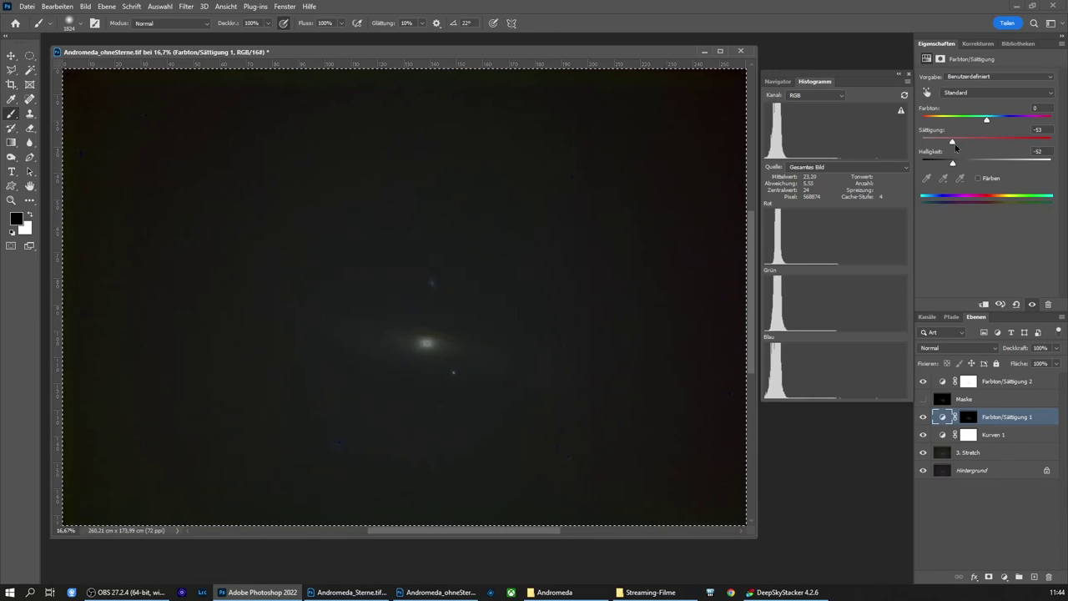
left_click_drag(956, 147, 961, 147)
Retune Farbton/Sättigung 2 to saturation +47, lightness -1, and stamp visible layers into Ebene 1
left_click(943, 381)
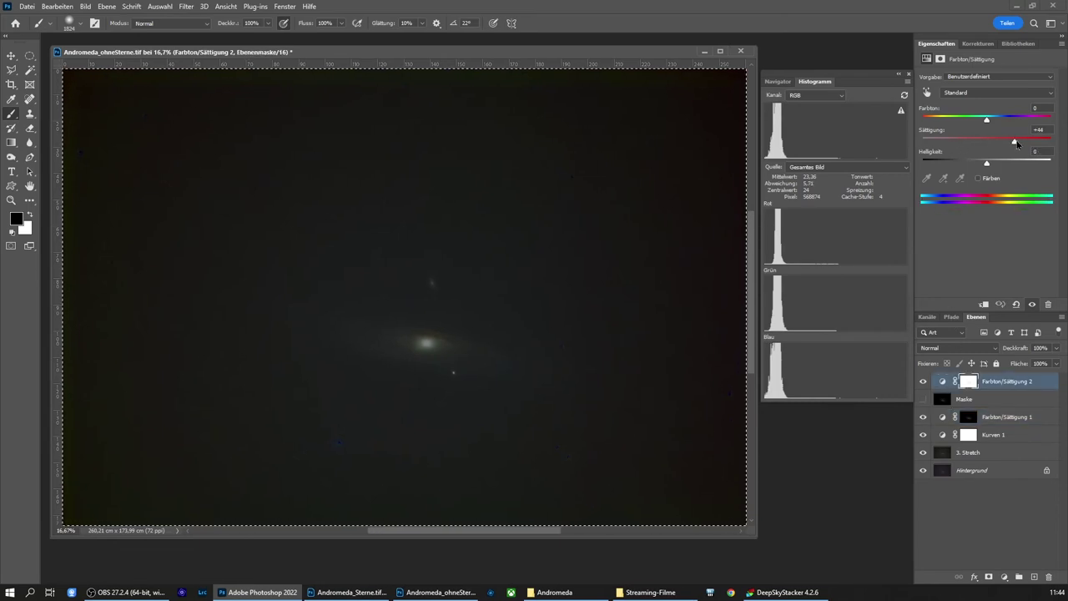
left_click_drag(1017, 144, 989, 164)
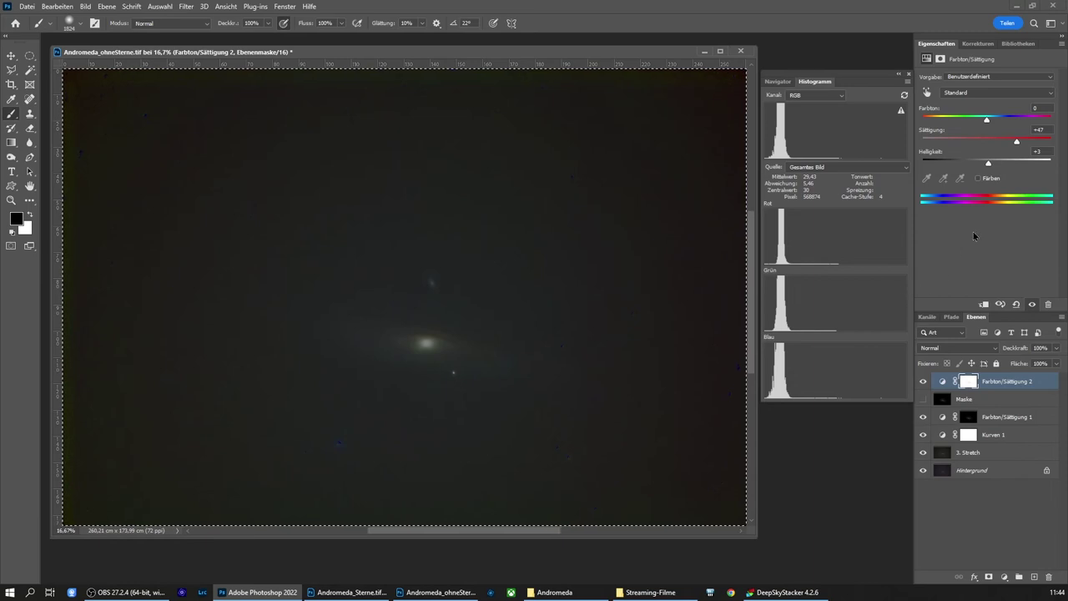
left_click_drag(988, 164, 986, 165)
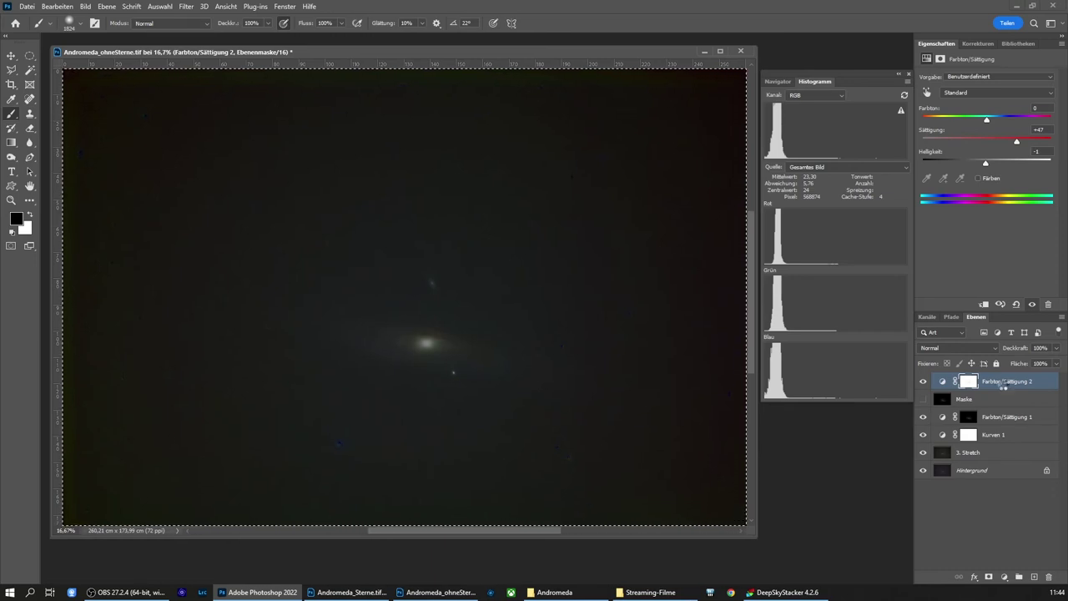
key("ctrl+shift+alt+e")
Add a Kurven layer that darkens the shadows and lifts the highlights and midtones
left_click(978, 46)
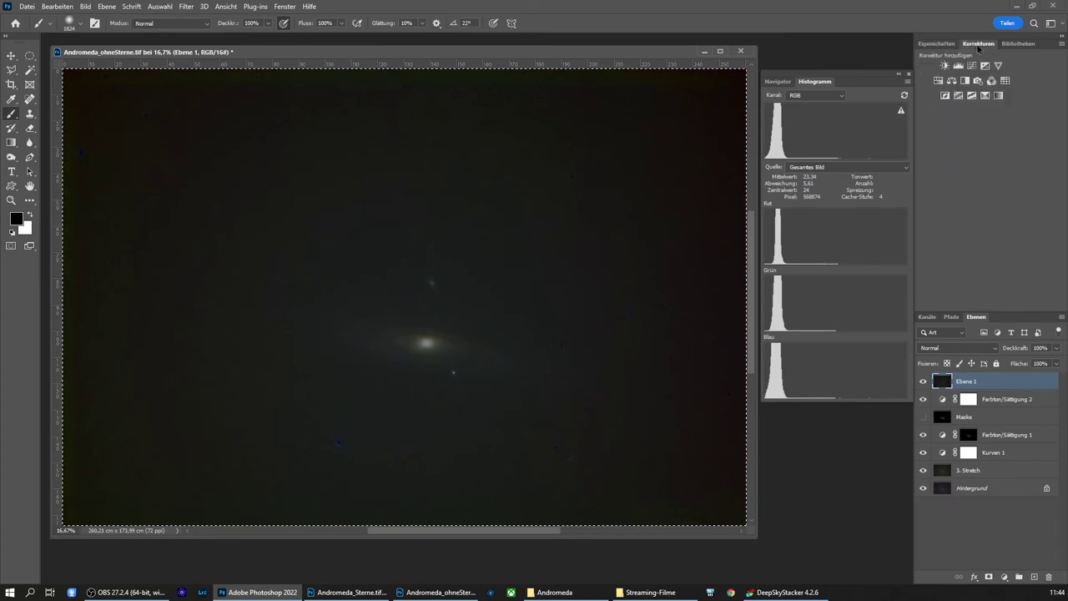
left_click(957, 80)
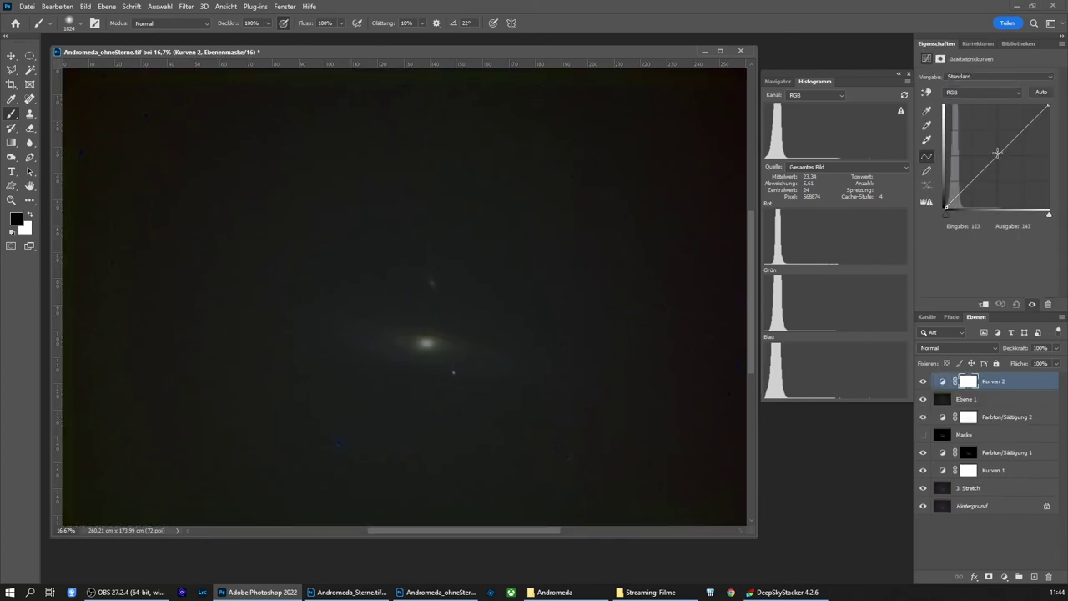
left_click_drag(997, 155, 972, 187)
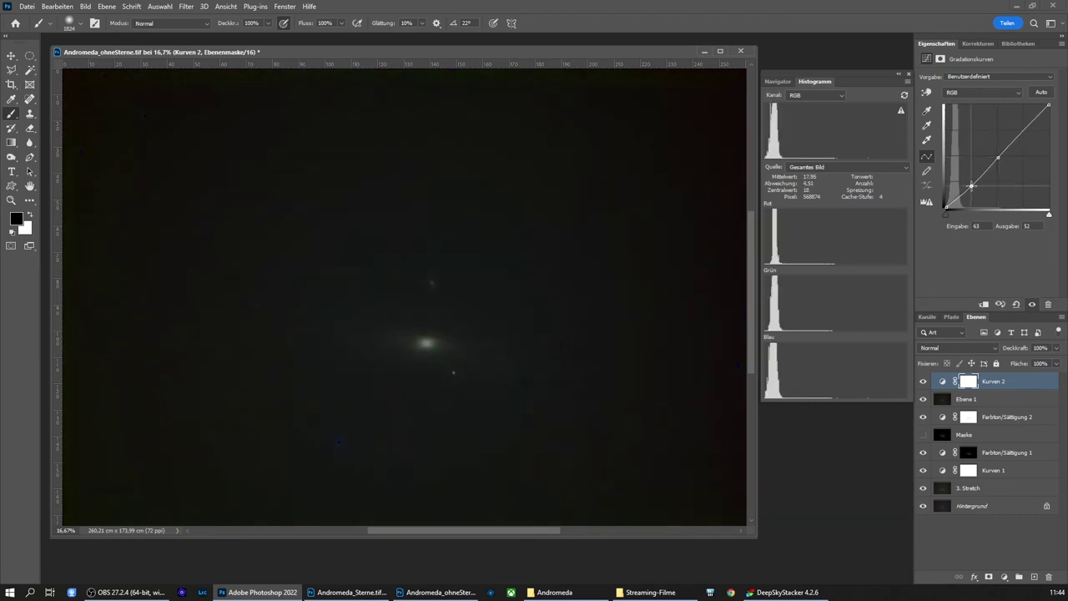
left_click_drag(1019, 134, 1018, 128)
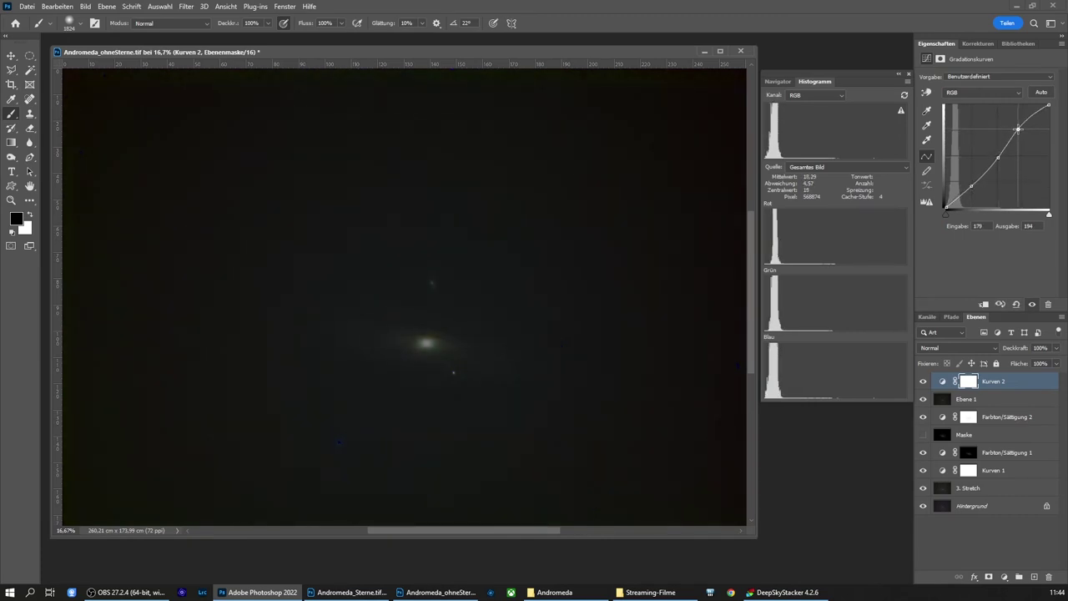
left_click(998, 157)
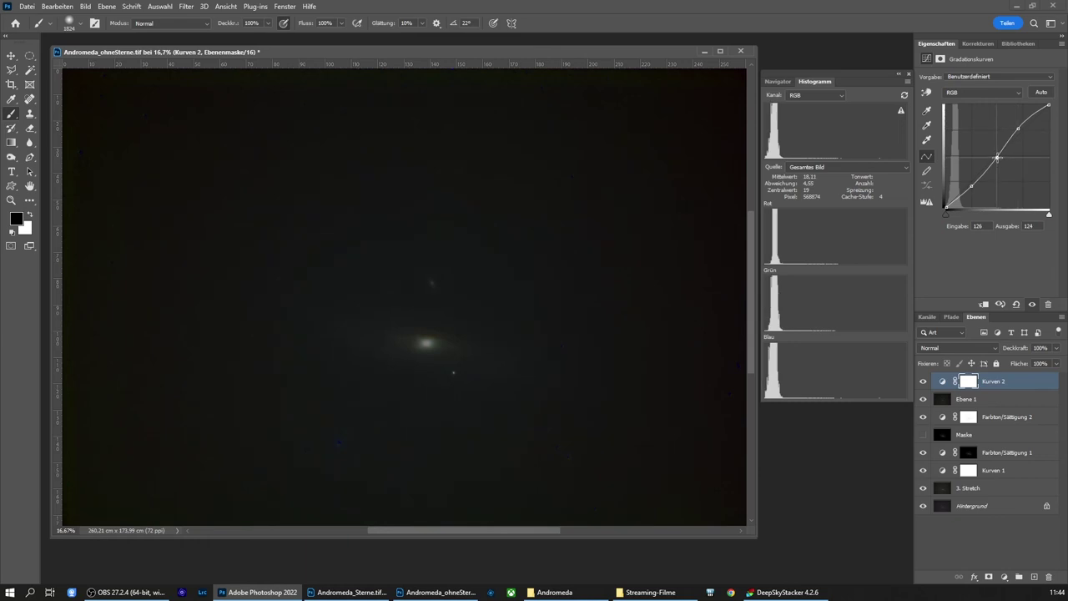
left_click_drag(999, 157, 997, 154)
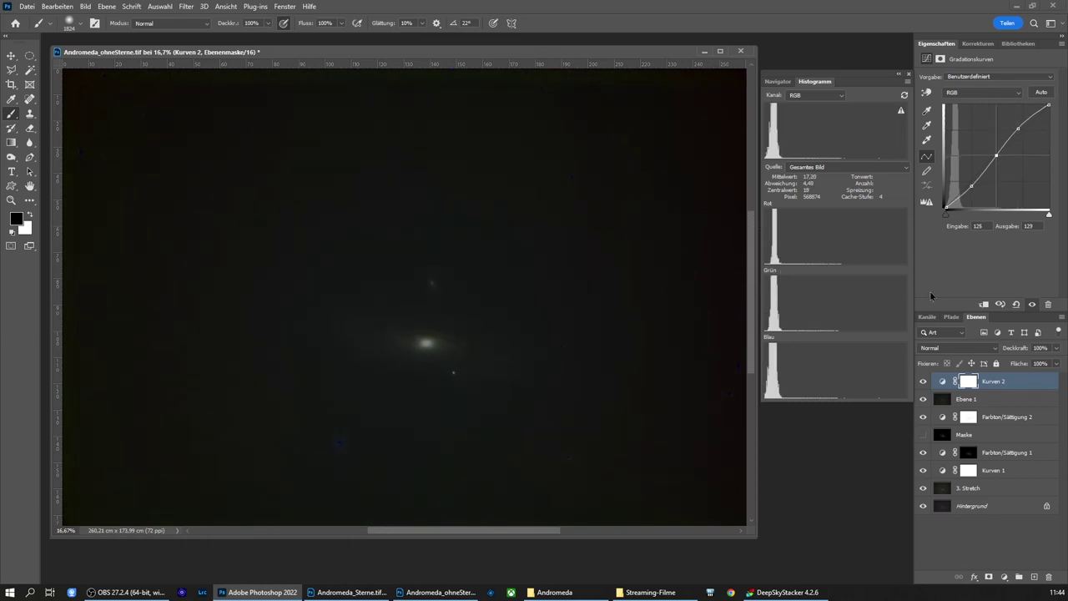
Add a Farbton/Sättigung layer with saturation +7
left_click(973, 45)
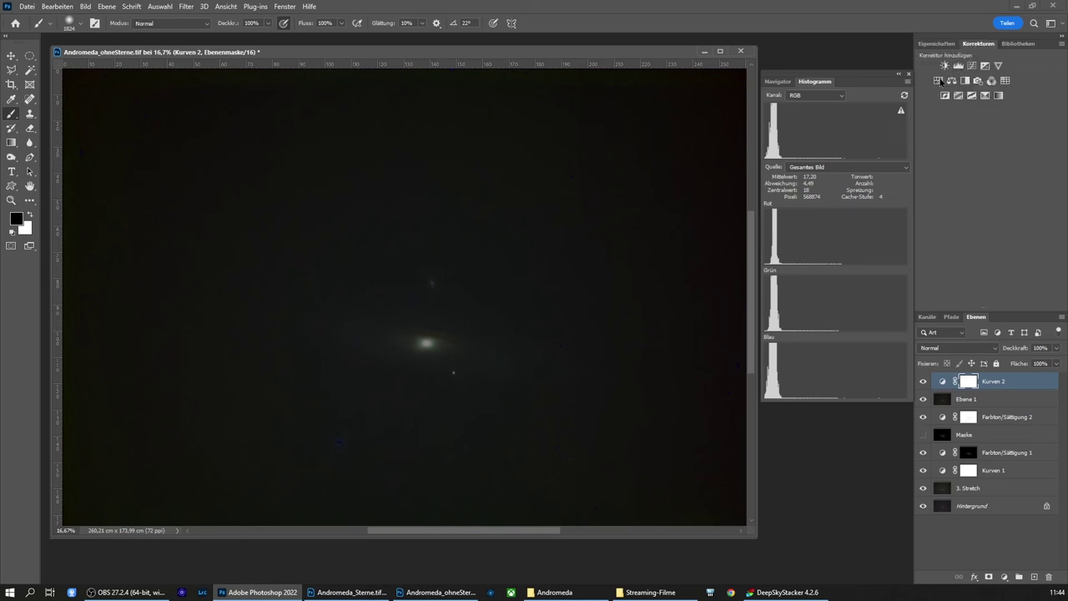
left_click(938, 80)
left_click_drag(988, 142, 984, 164)
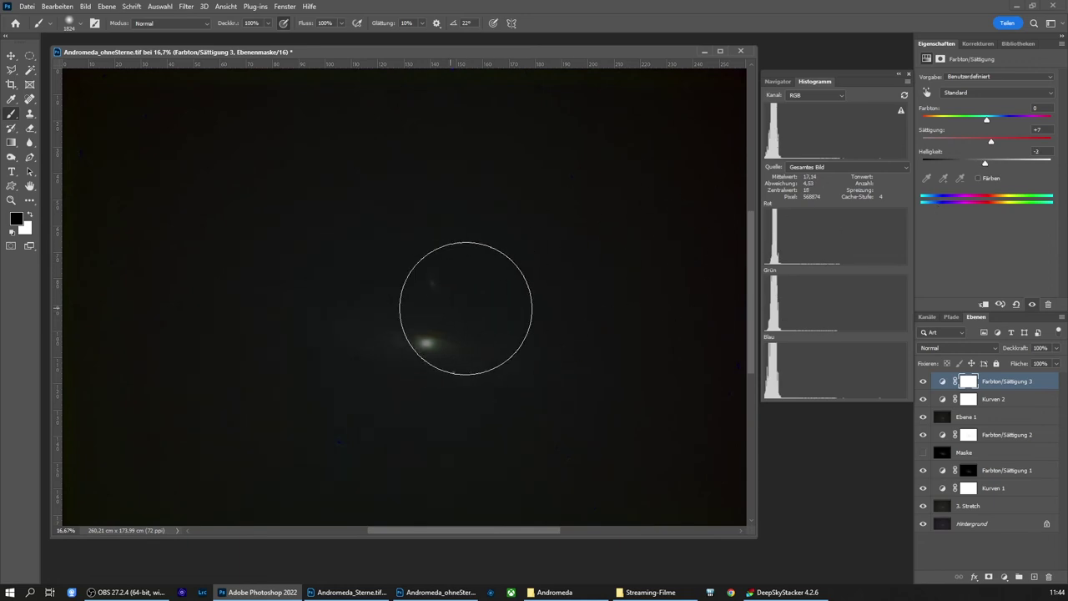
Add a Farbbalance layer with midtones Cyan–Rot +6 and Magenta–Grün −9
left_click(975, 43)
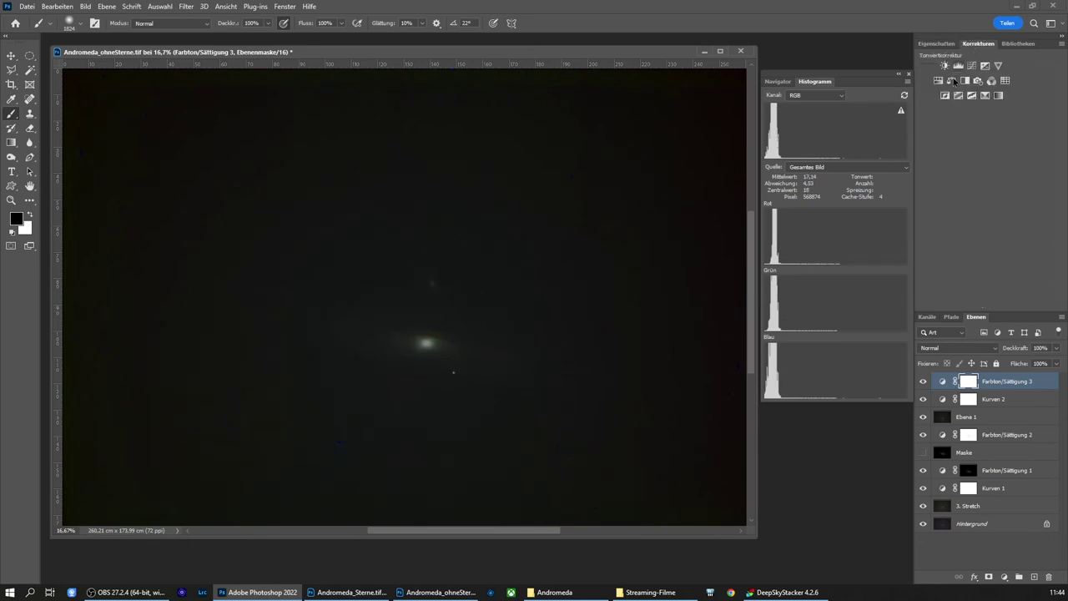
left_click(952, 81)
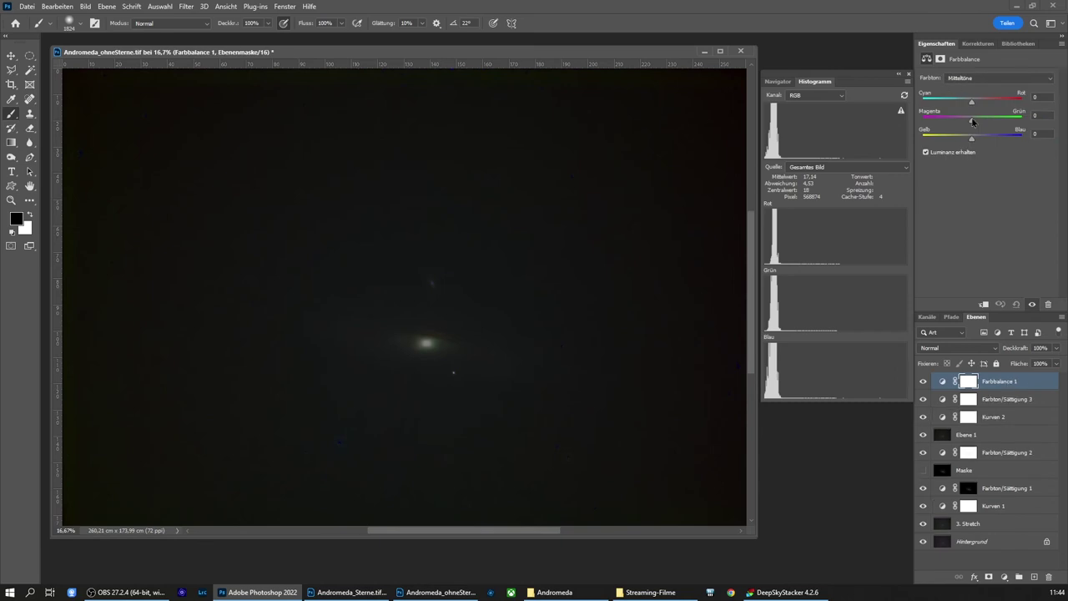
left_click_drag(971, 123, 975, 103)
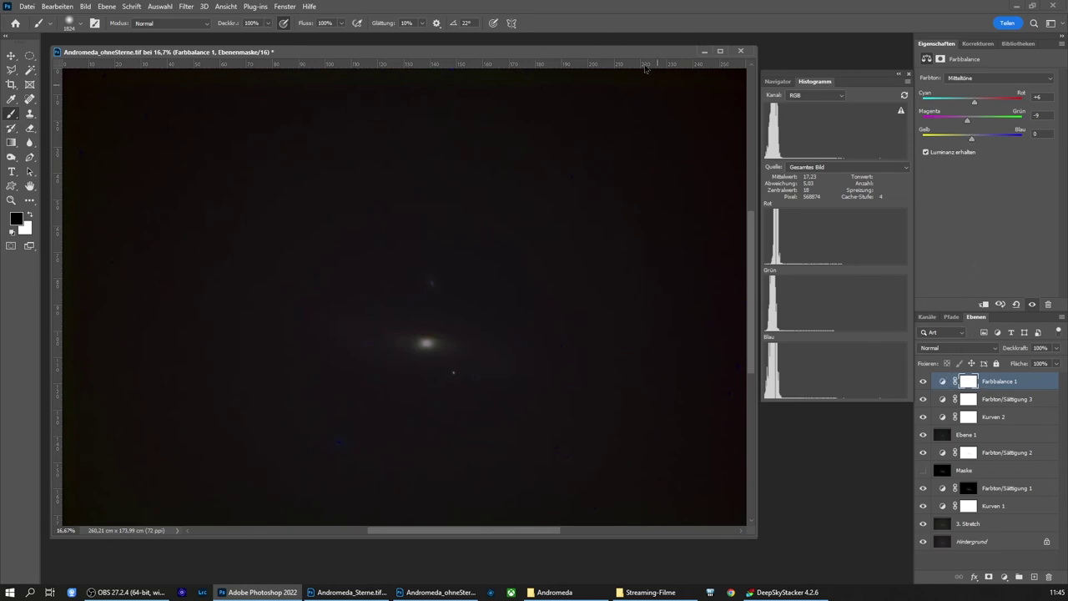
left_click_drag(611, 56, 621, 57)
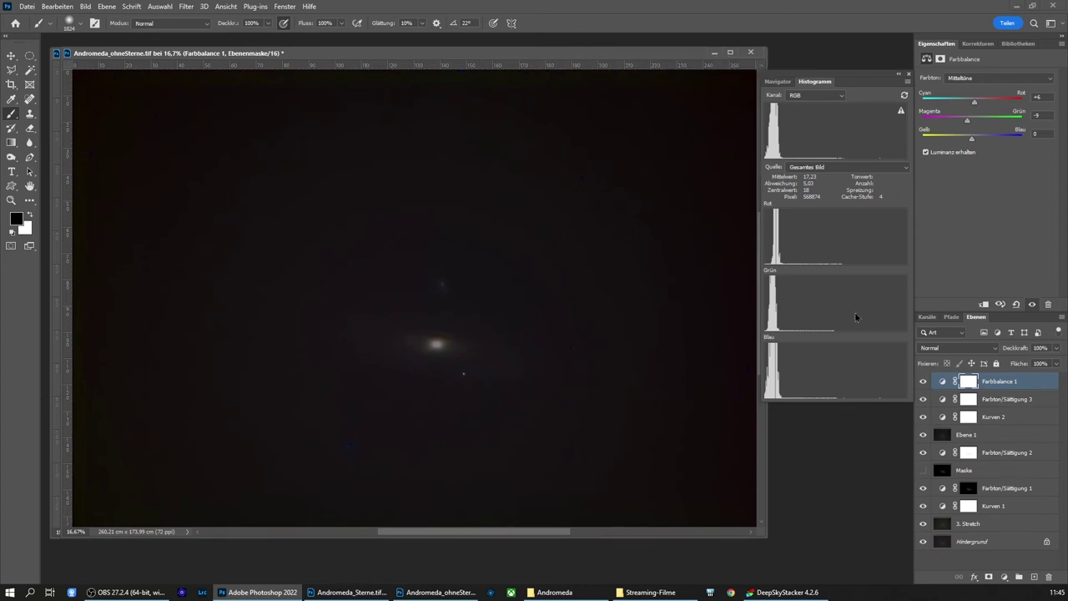
Select and copy the whole Andromeda_Sterne star image, then return to Andromeda_ohneSterne
left_click_drag(469, 59, 530, 83)
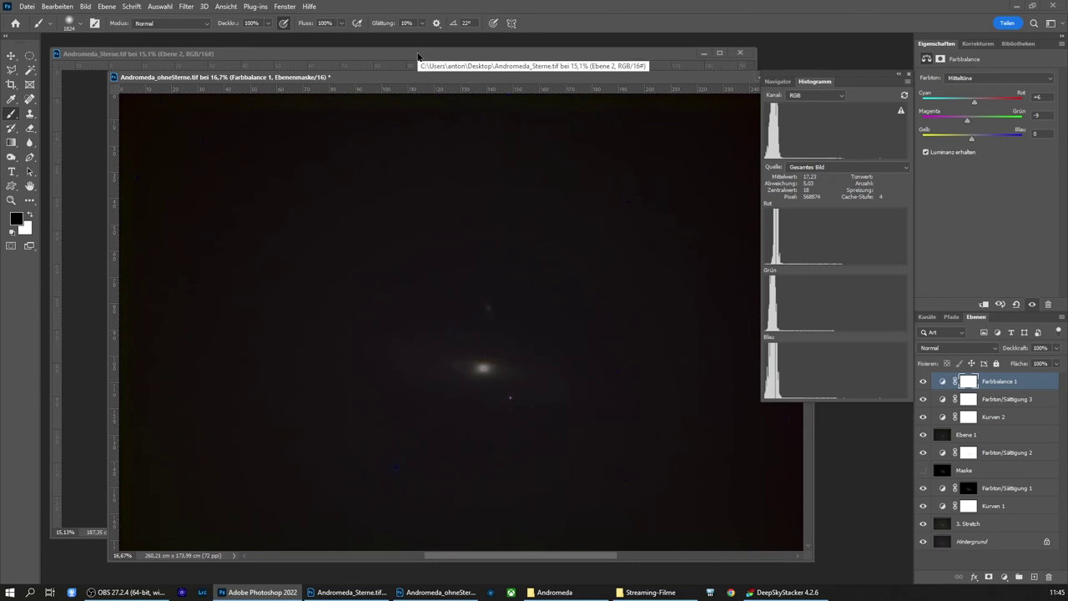
left_click(418, 56)
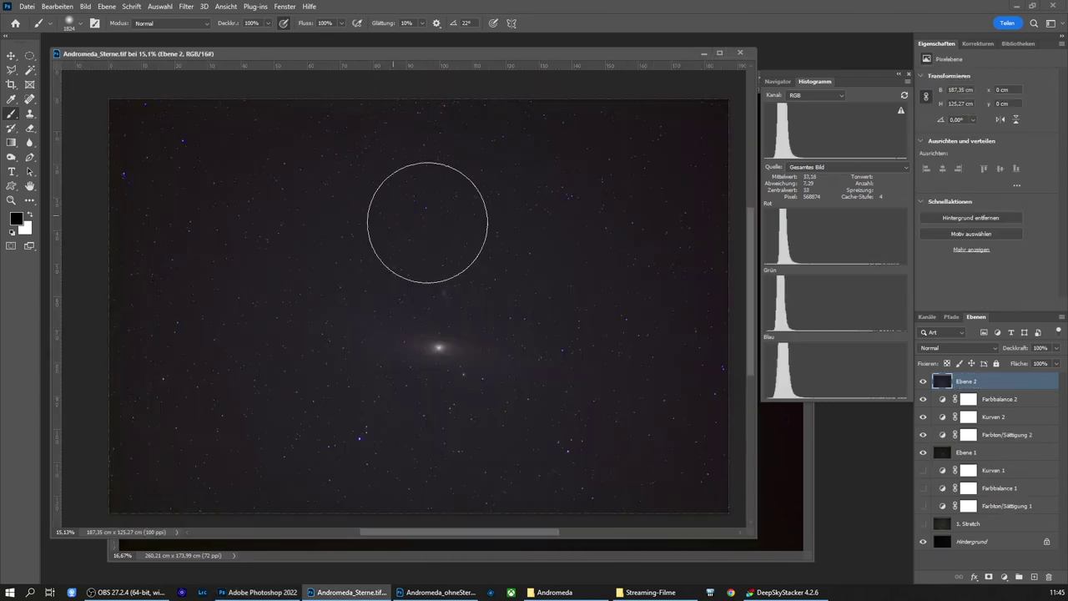
left_click(16, 58)
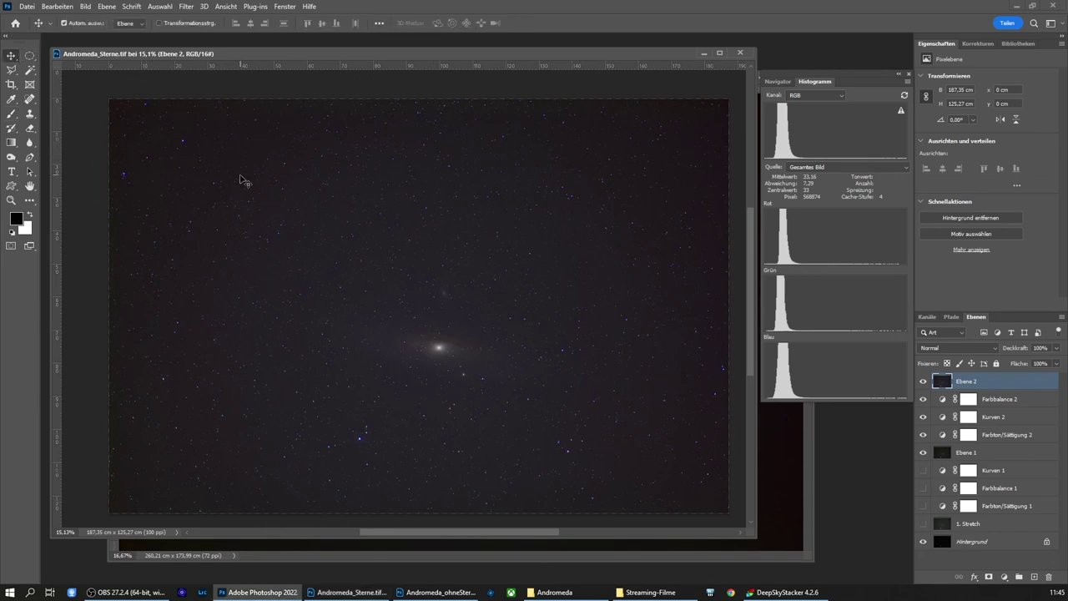
key("ctrl+a")
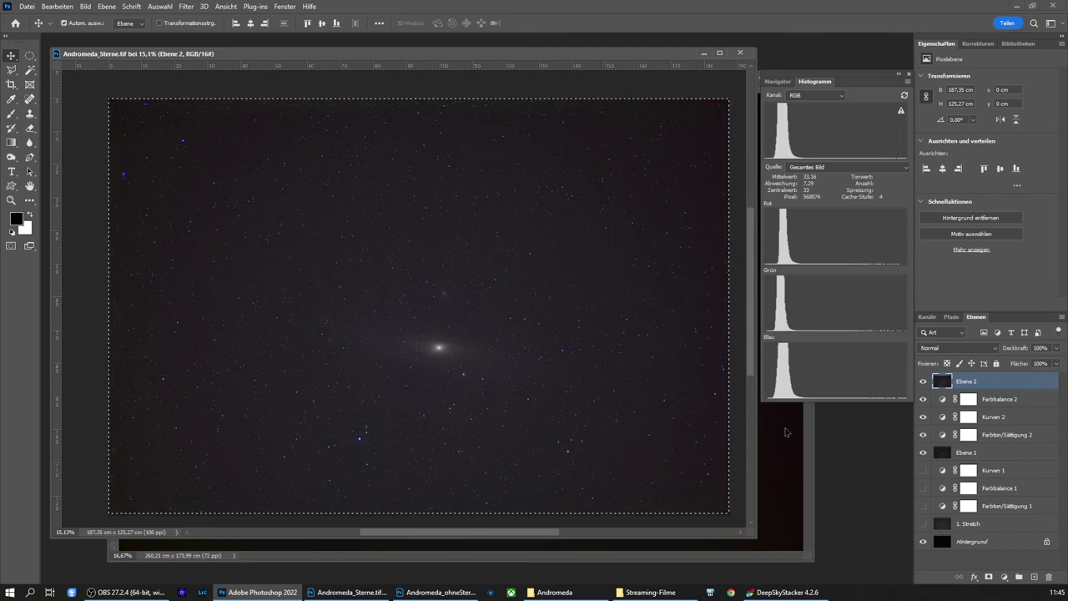
left_click(785, 433)
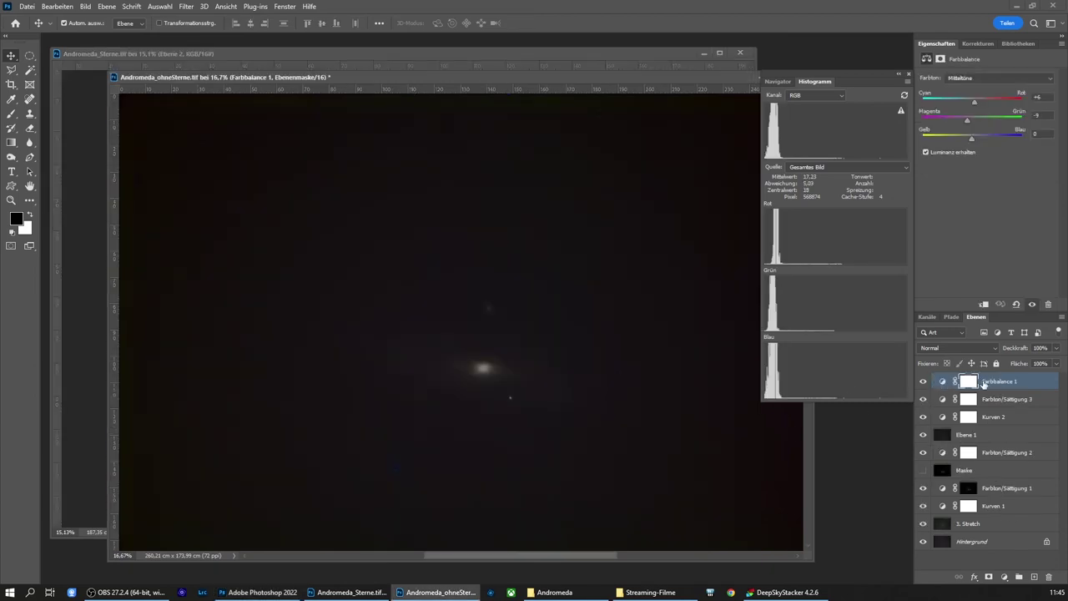
Paste the star field as Ebene 2 and blend it with Negativ multiplizieren
key("ctrl+v")
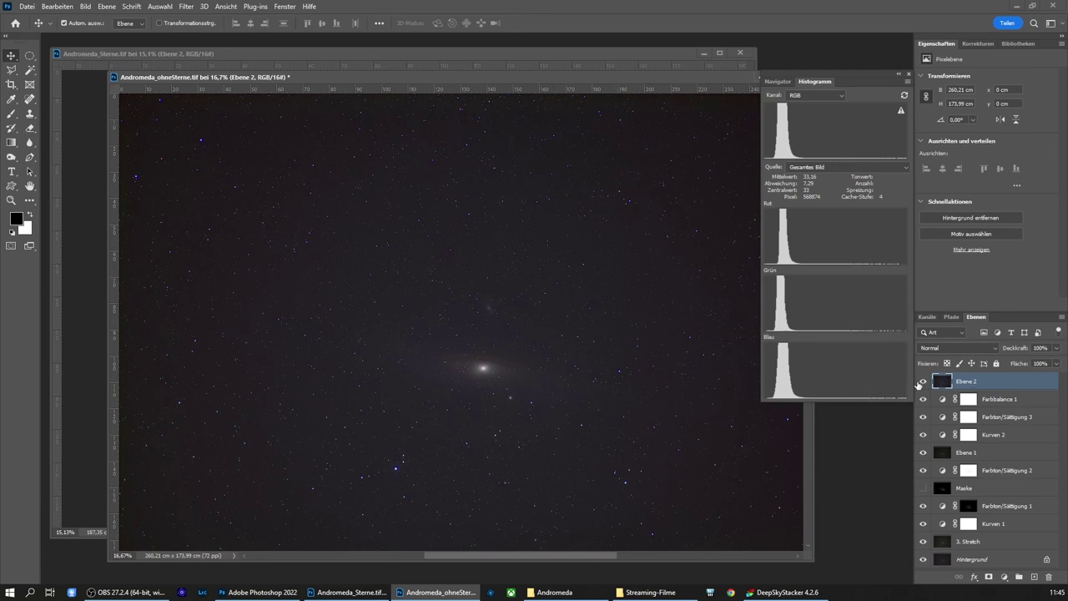
left_click(922, 382)
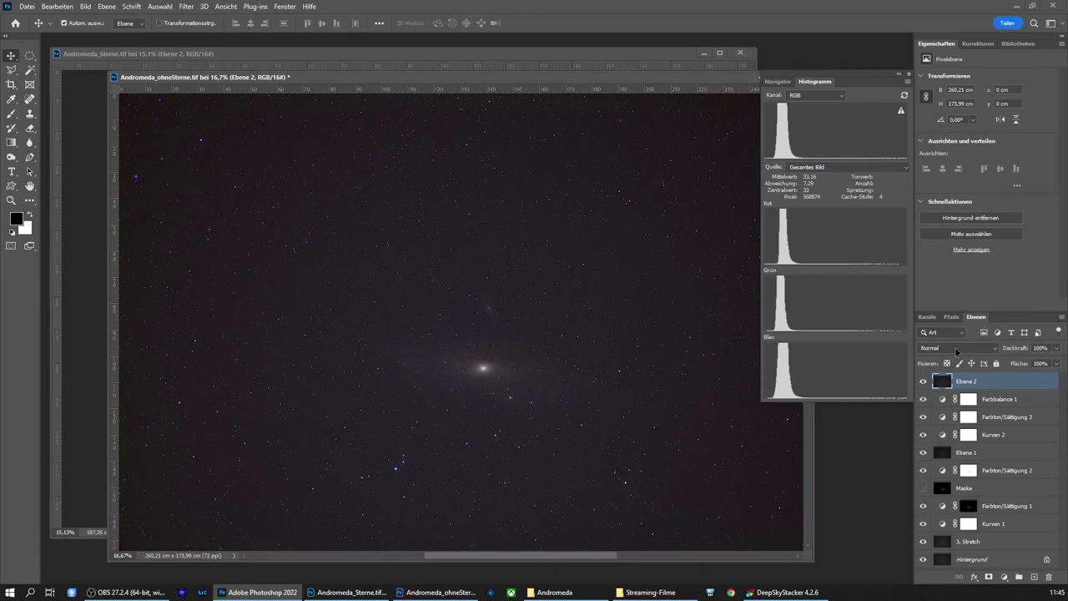
left_click(956, 349)
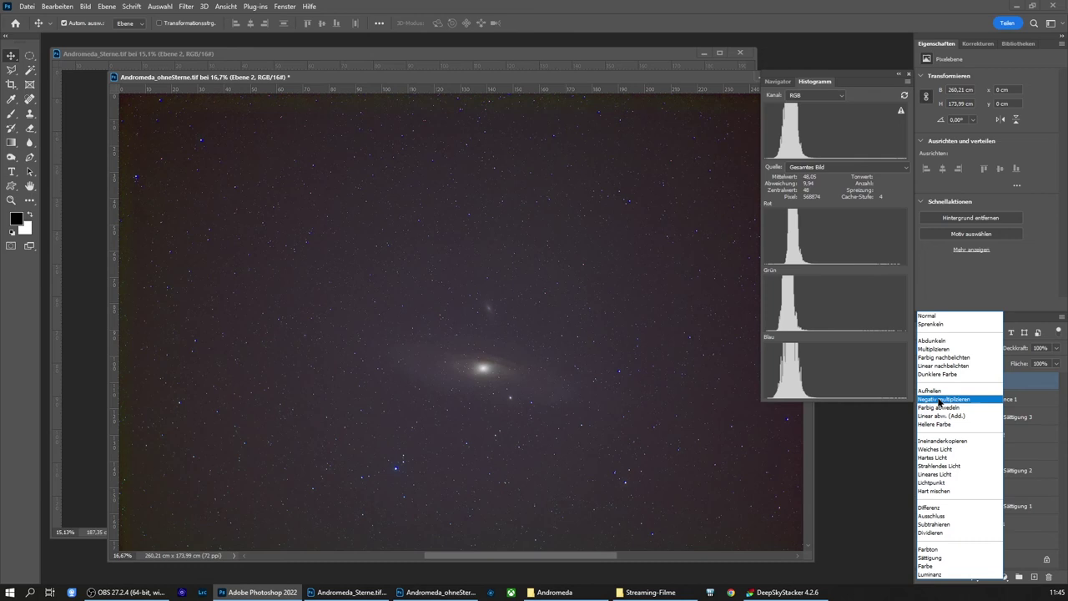
left_click(940, 400)
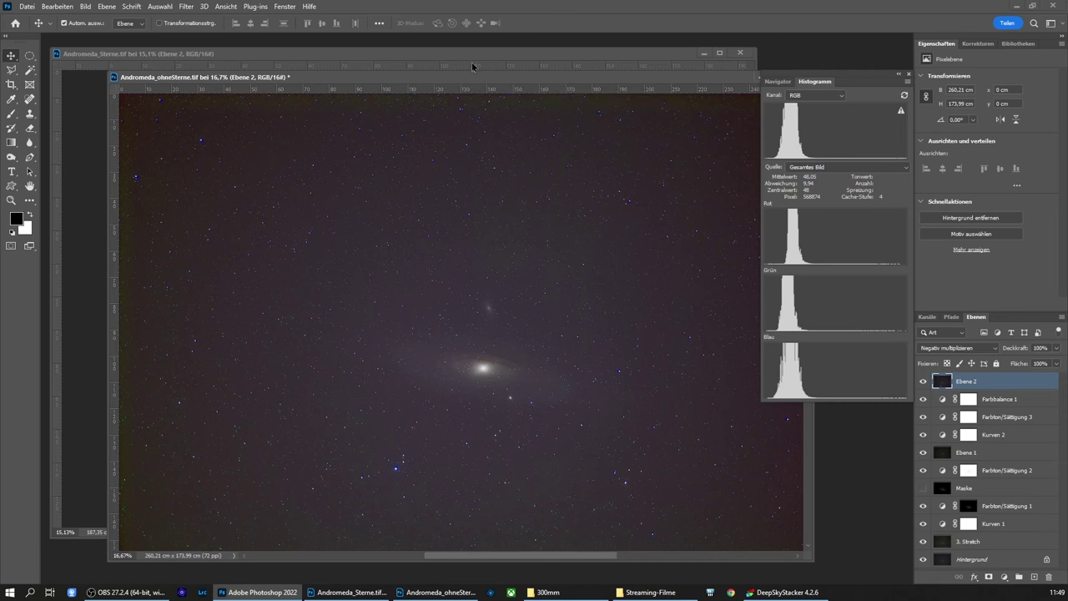
Dock the star image into the shared document tabs and enlarge the Andromeda window
left_click_drag(473, 66, 743, 59)
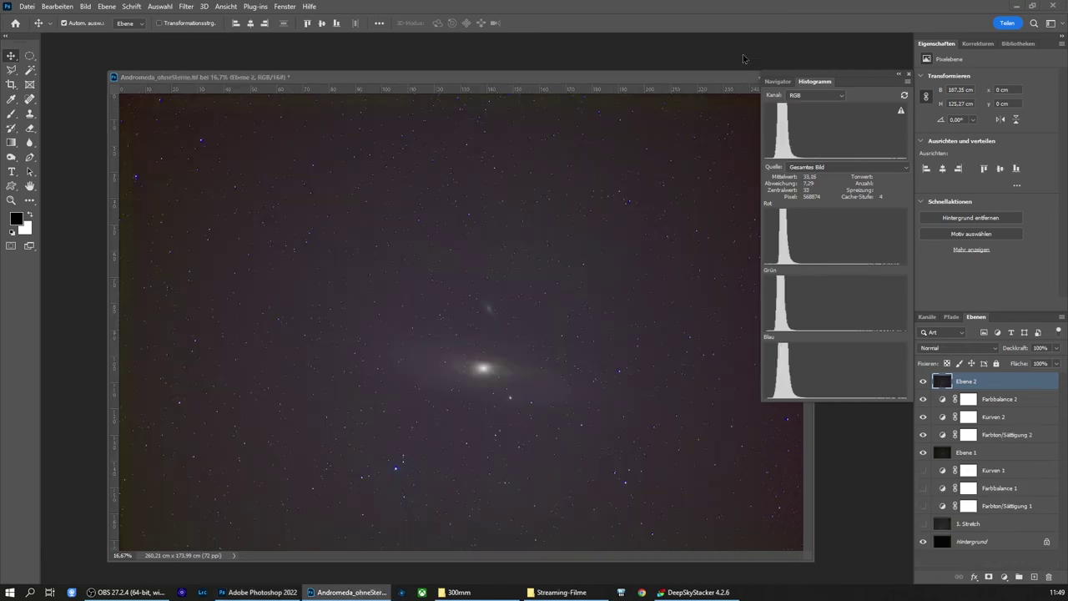
left_click_drag(618, 77, 563, 63)
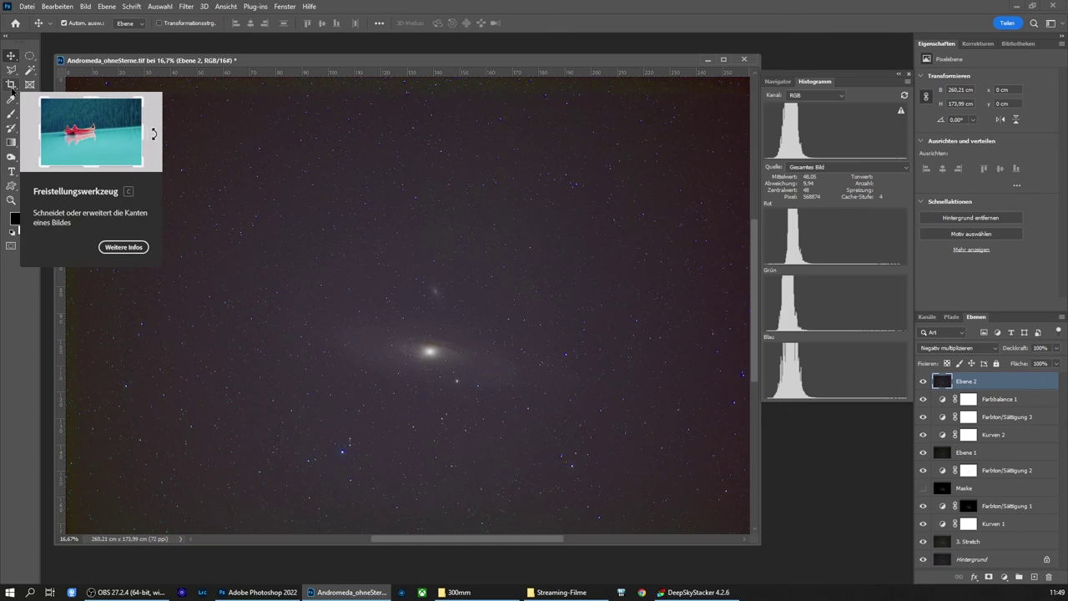
left_click(11, 89)
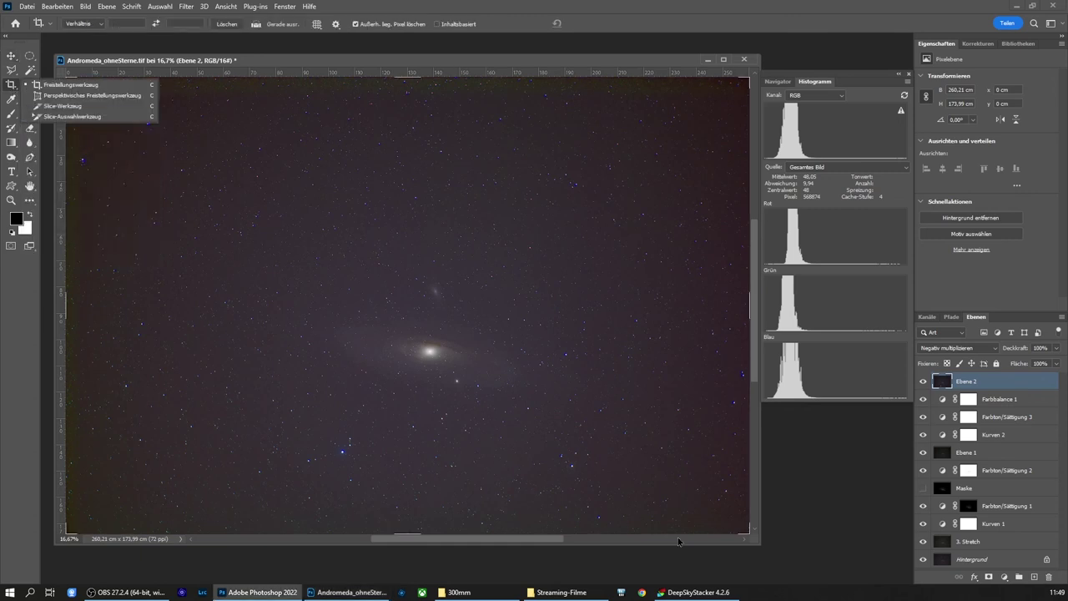
left_click_drag(758, 544, 824, 571)
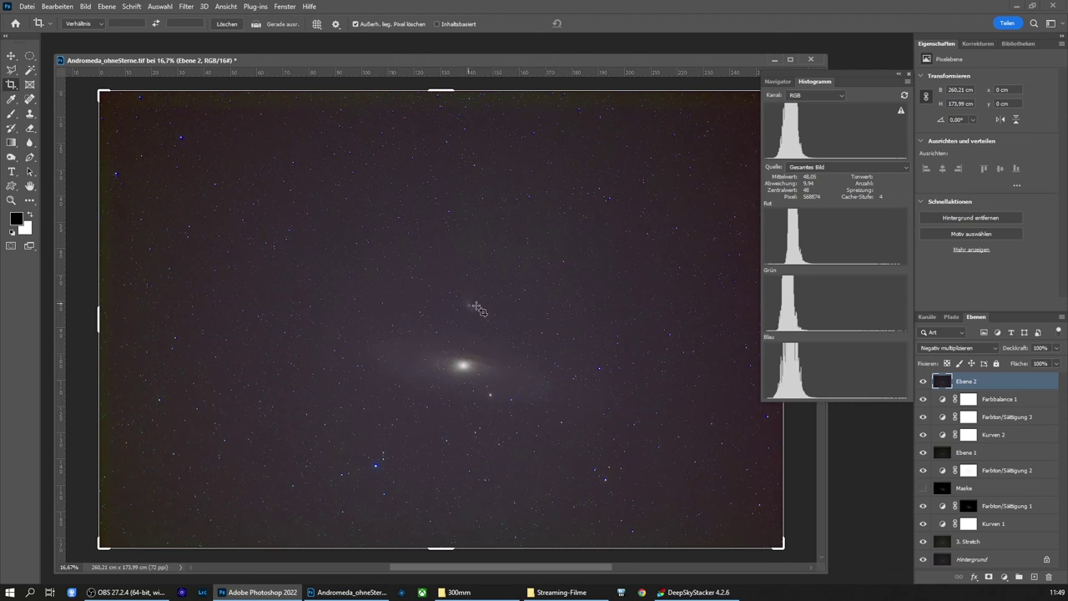
Rotate the image about 26° and crop it to 133,39 × 89,25 cm around the galaxy
mouse_move(799, 434)
left_mouse_down()
mouse_move(803, 462)
mouse_move(786, 469)
left_mouse_up()
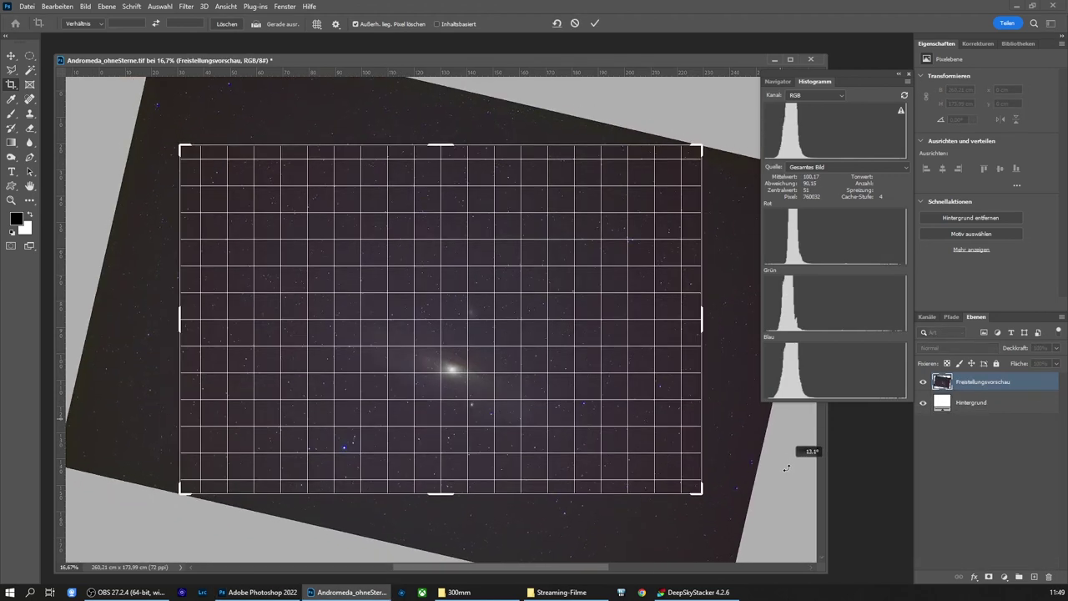
left_click_drag(786, 469, 802, 479)
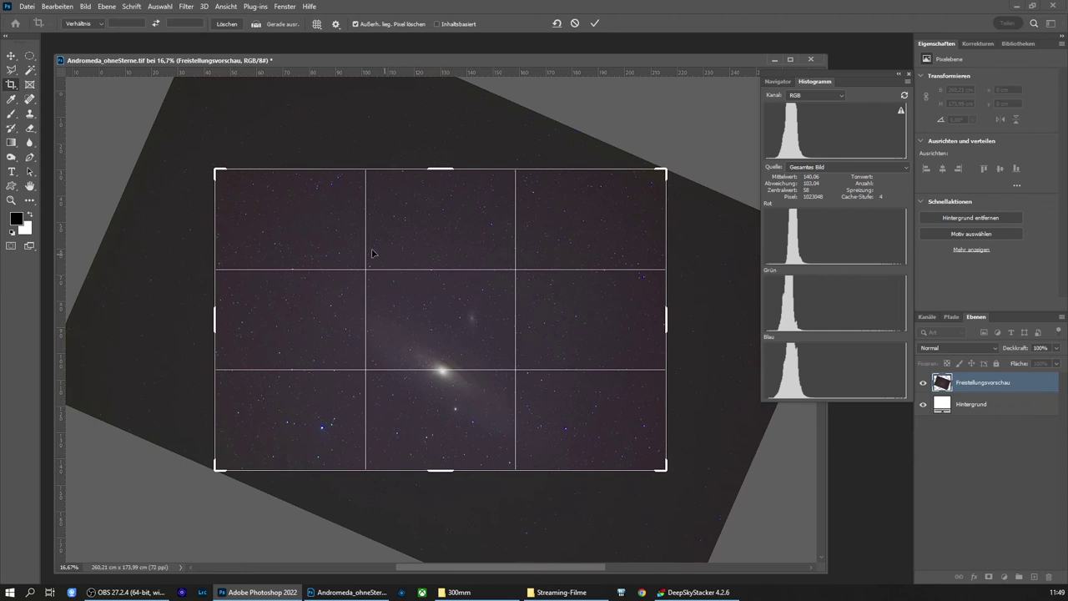
left_click_drag(219, 171, 227, 188)
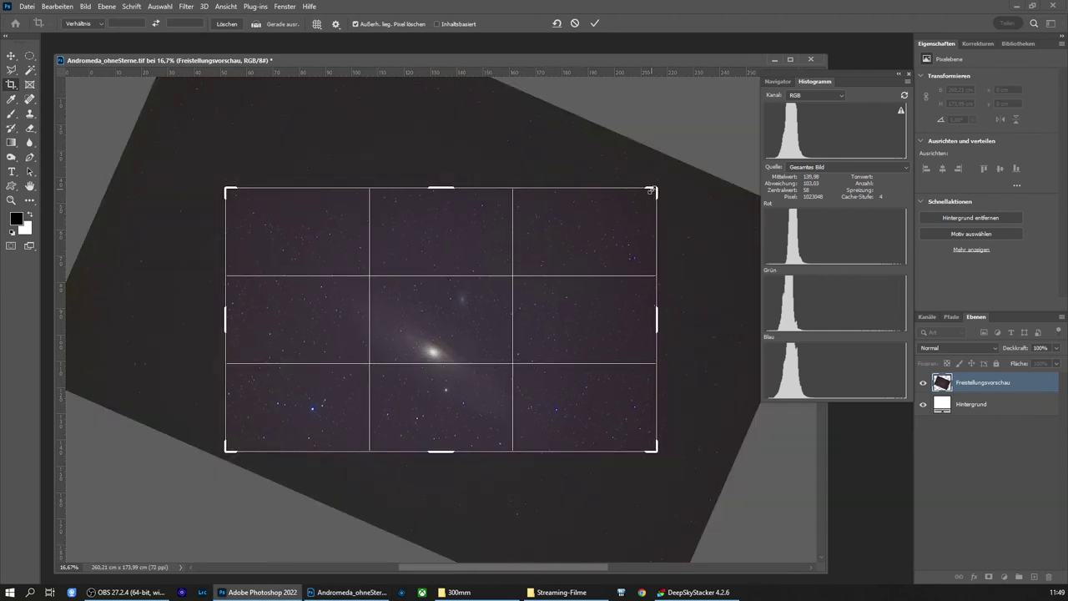
left_click_drag(651, 191, 646, 196)
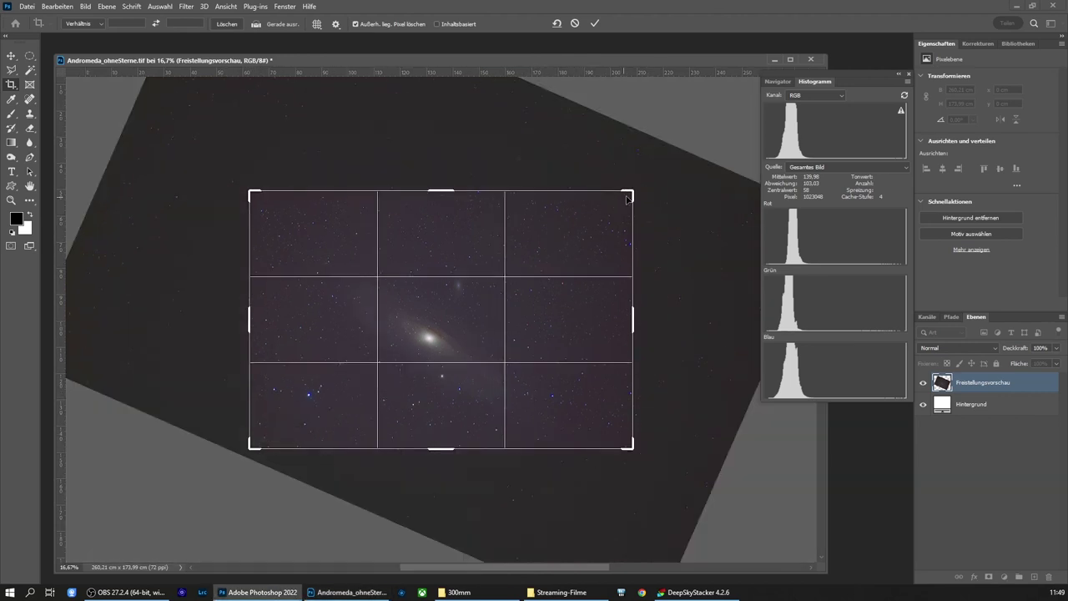
left_click_drag(630, 194, 620, 201)
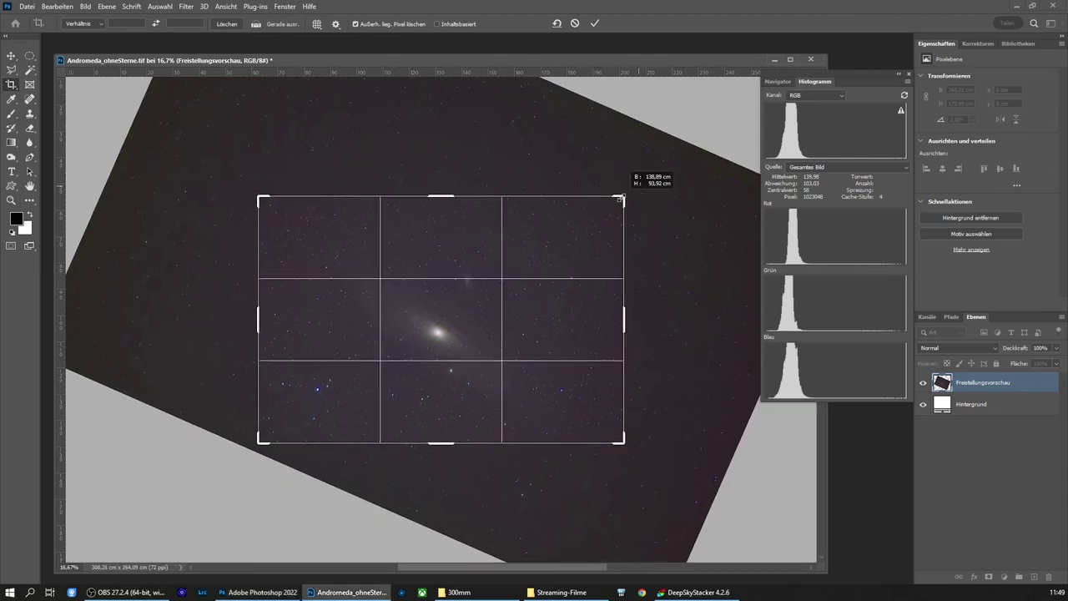
left_click_drag(660, 226, 666, 249)
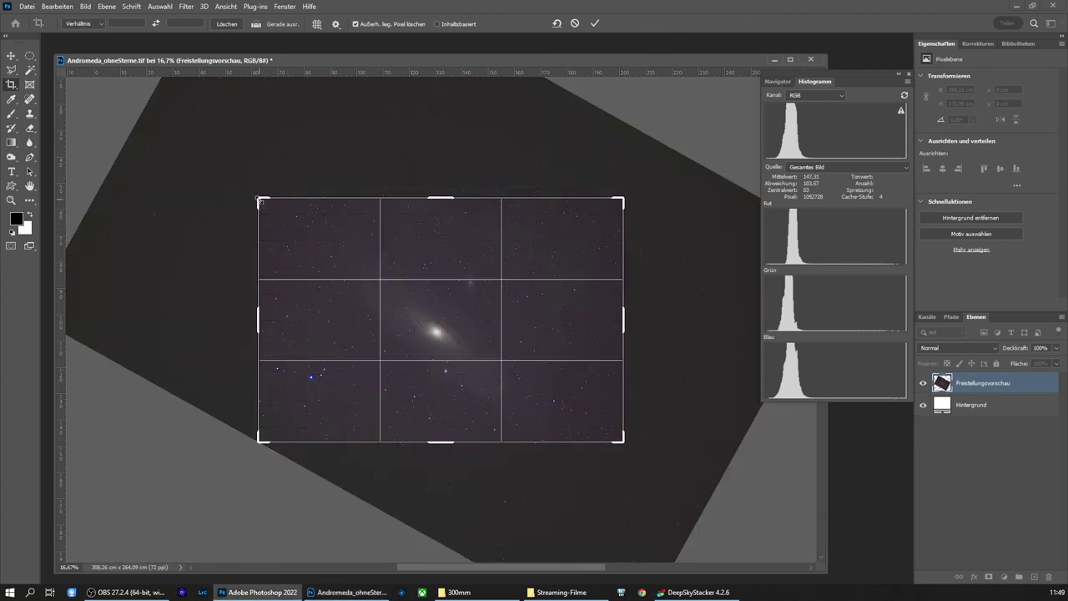
left_click_drag(259, 201, 265, 205)
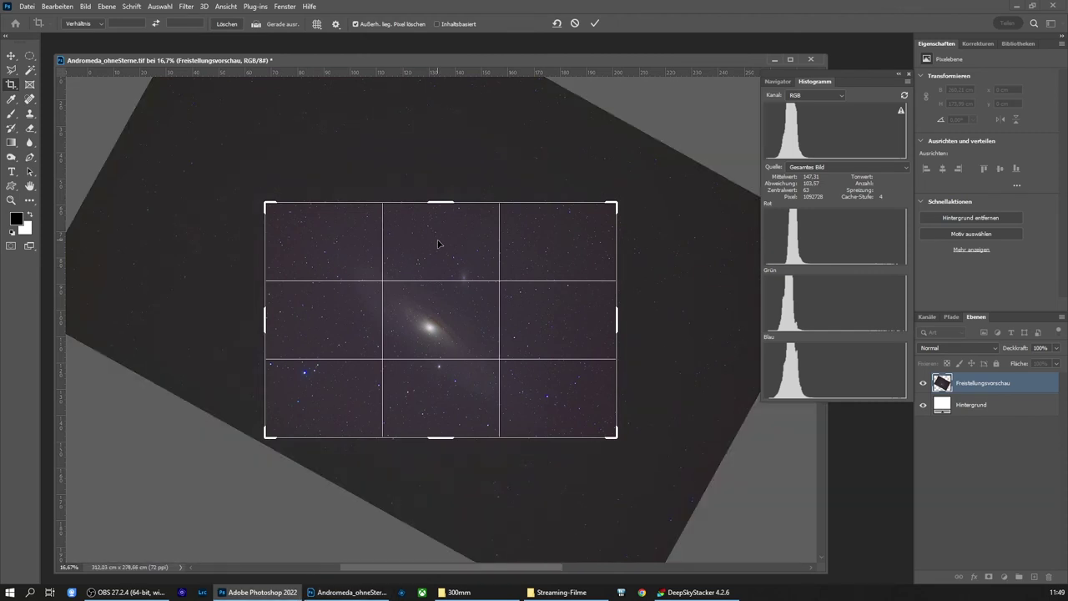
key("Return")
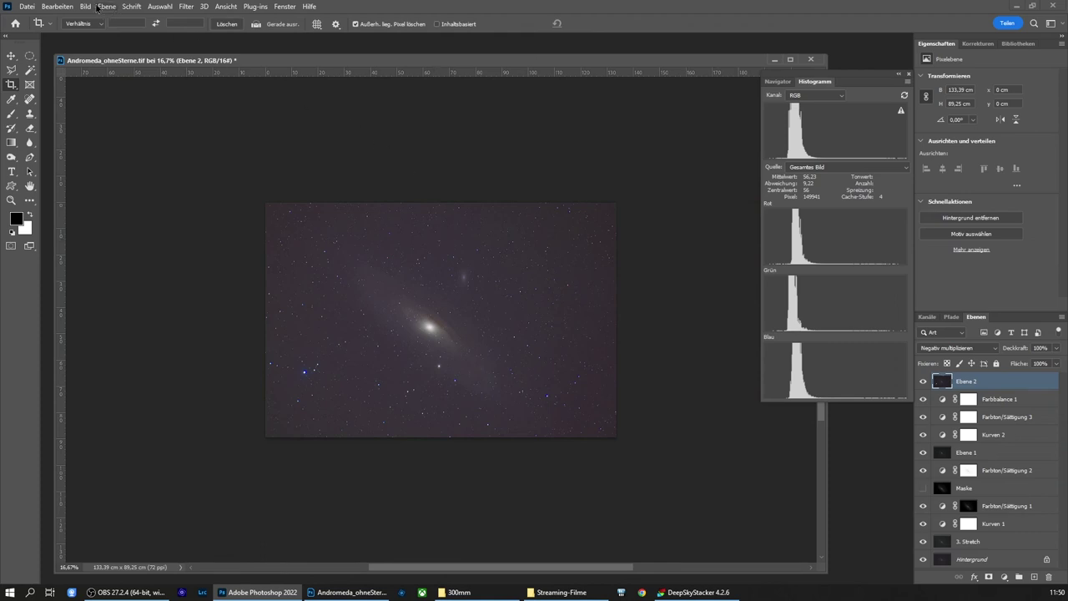
Apply Tonwertkorrektur to Ebene 2 with RGB black point 21 and gamma 1,1
left_click(87, 7)
mouse_move(106, 36)
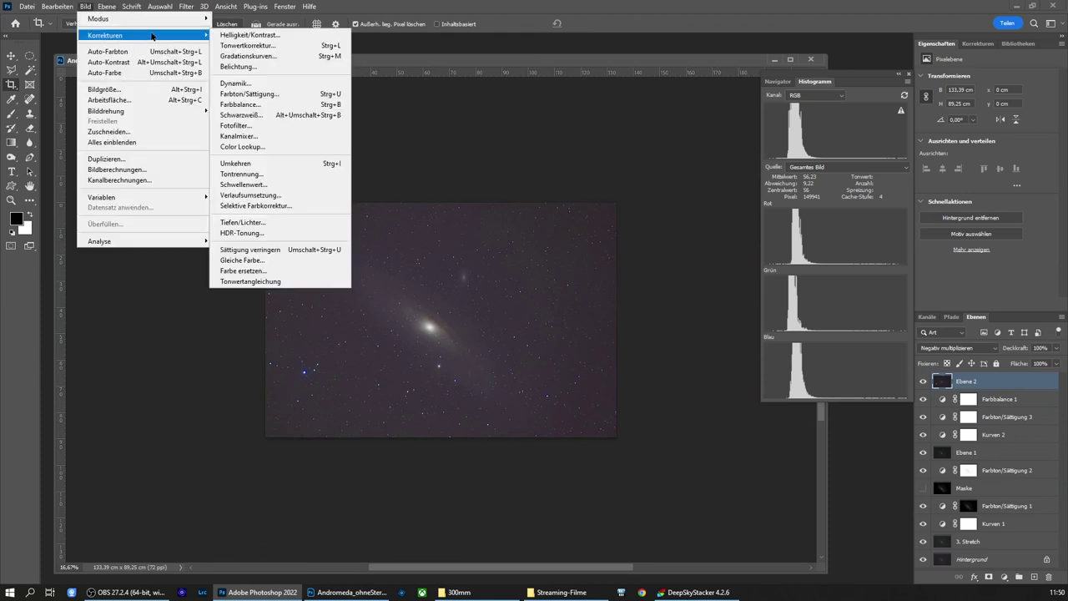
left_click(248, 45)
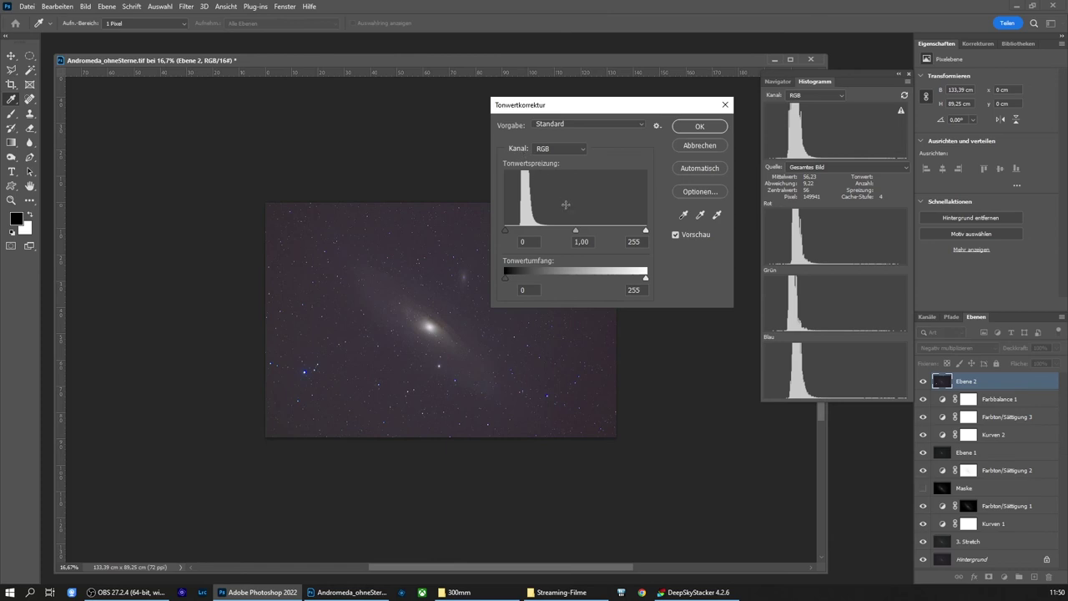
mouse_move(505, 232)
left_mouse_down()
mouse_move(575, 234)
mouse_move(518, 234)
left_mouse_up()
left_click(576, 233)
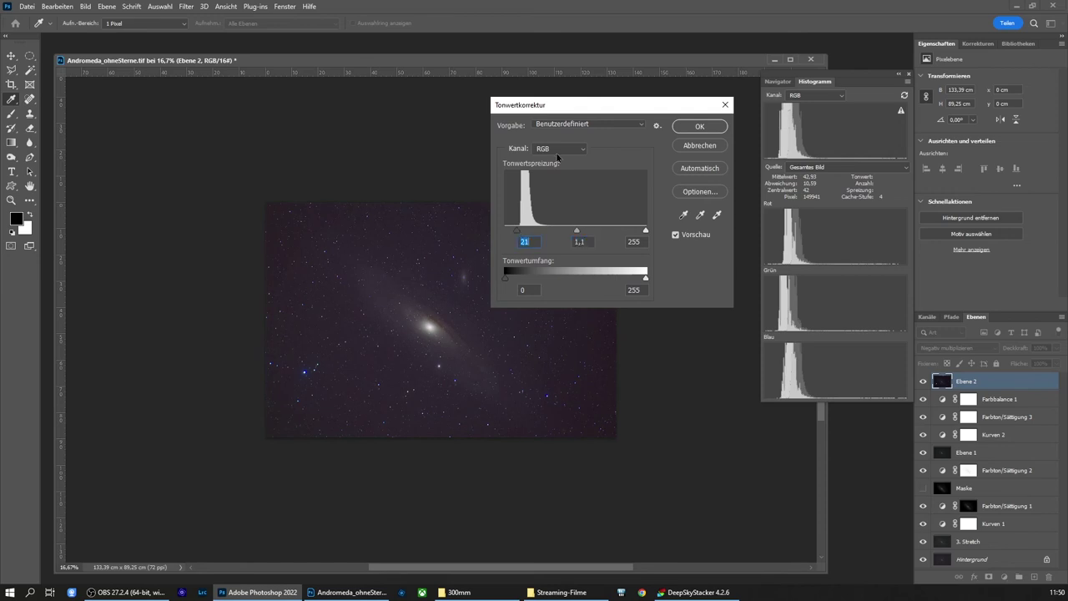
left_click(700, 126)
key("c")
Apply a second Tonwertkorrektur on the Grün channel: black point 3, gamma 1,20
left_click(86, 6)
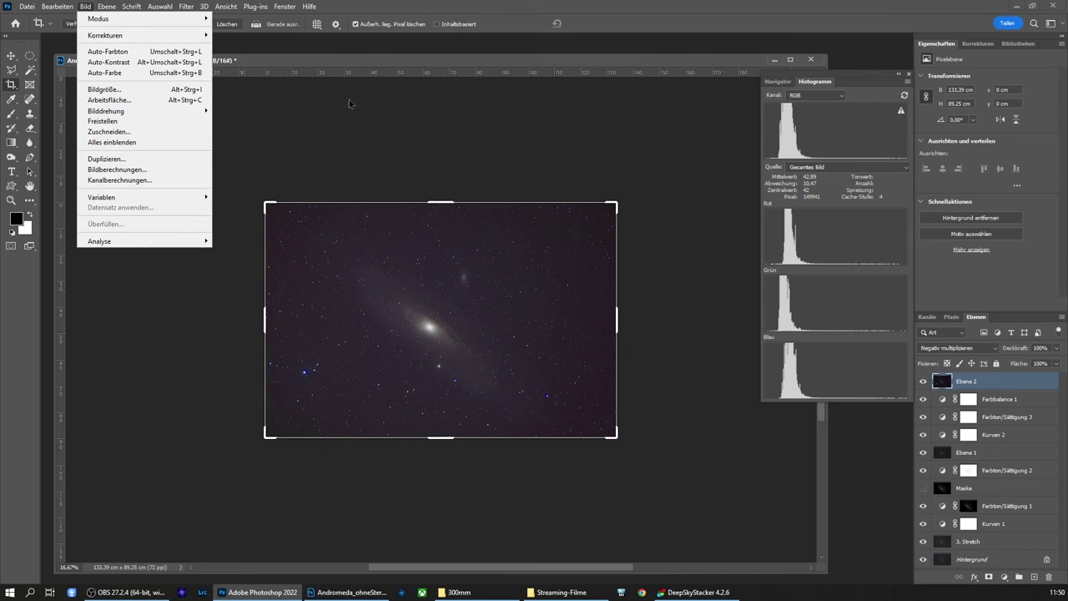
mouse_move(105, 35)
left_click(234, 45)
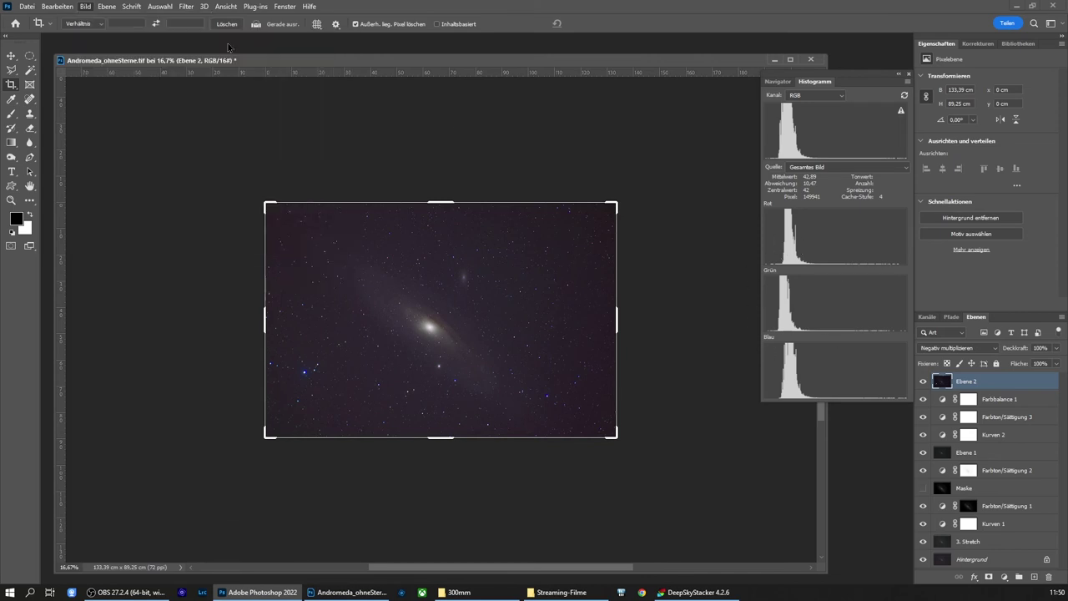
left_click(555, 151)
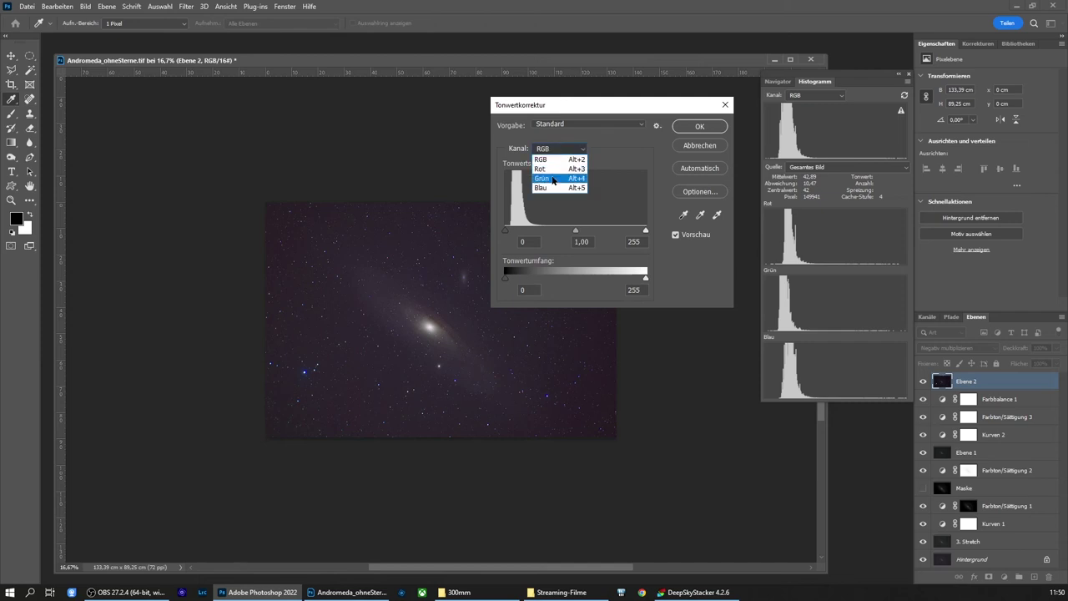
left_click(553, 176)
left_click_drag(577, 233, 569, 235)
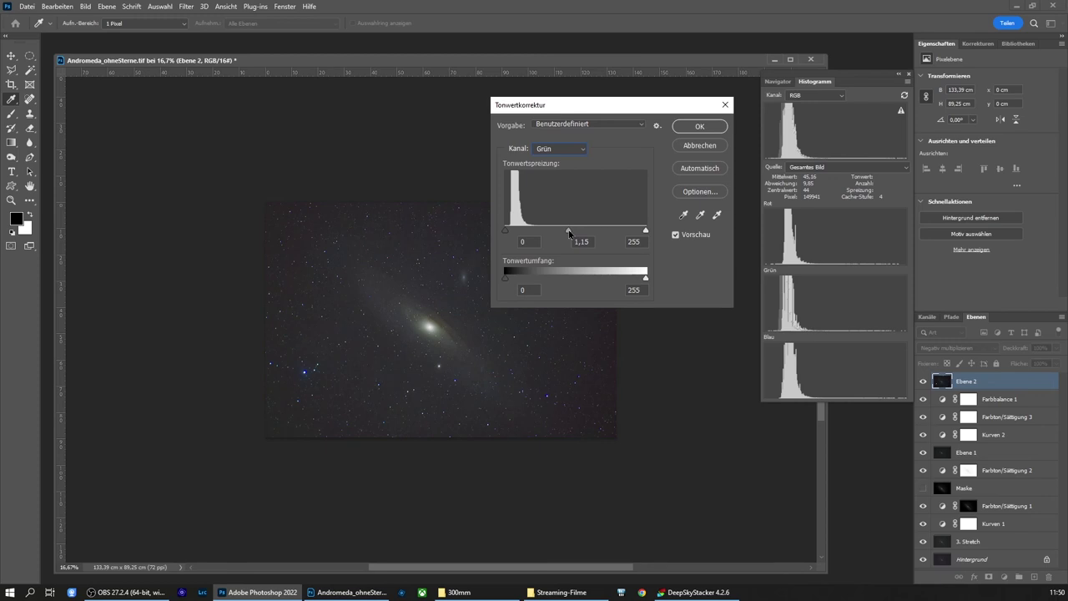
left_click_drag(505, 233, 568, 234)
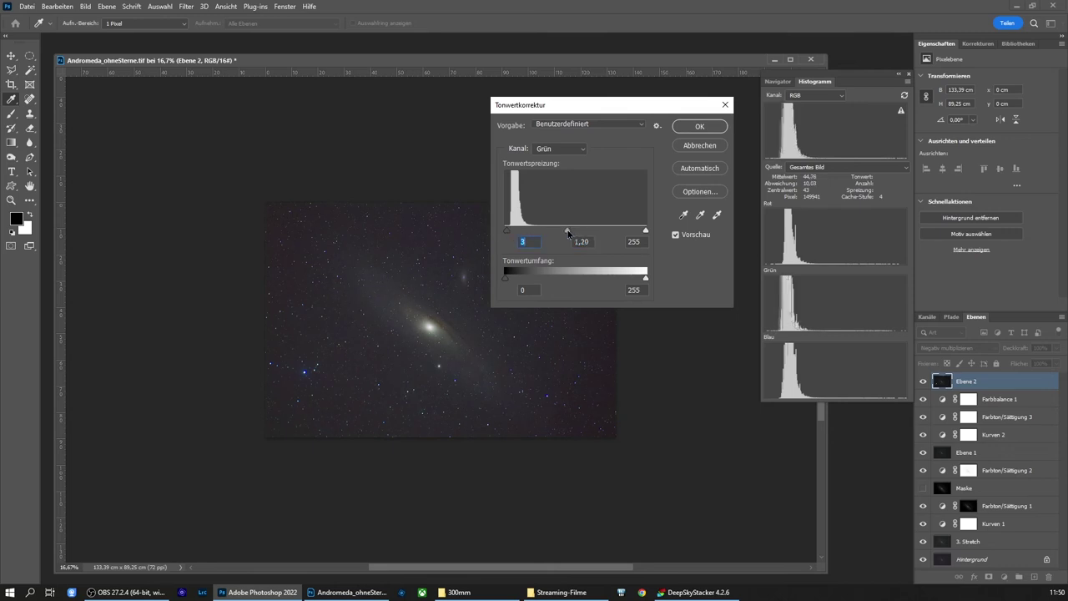
left_click(569, 234)
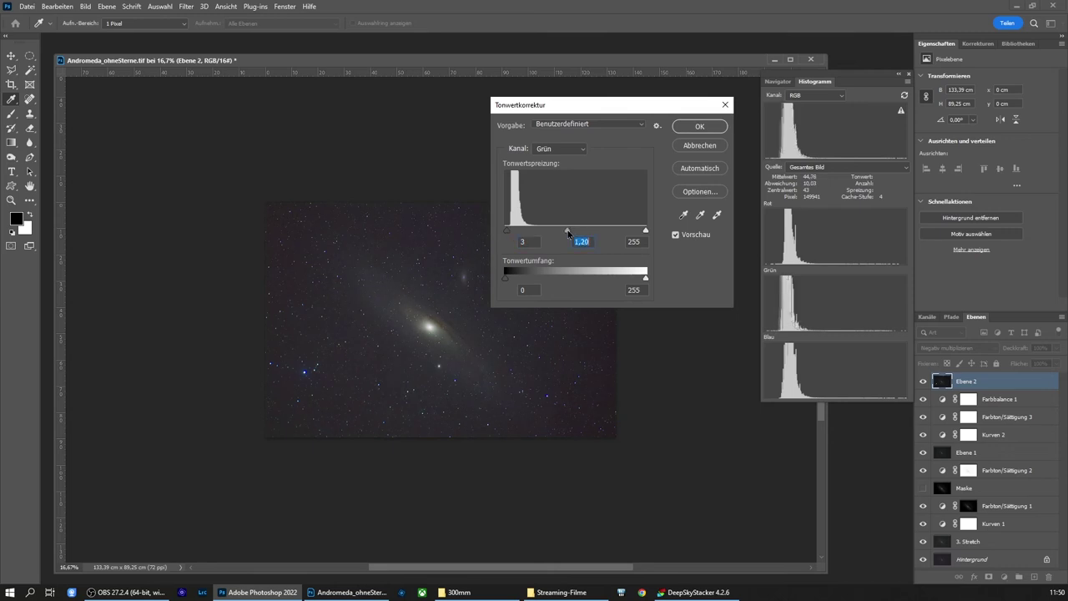
left_click(708, 127)
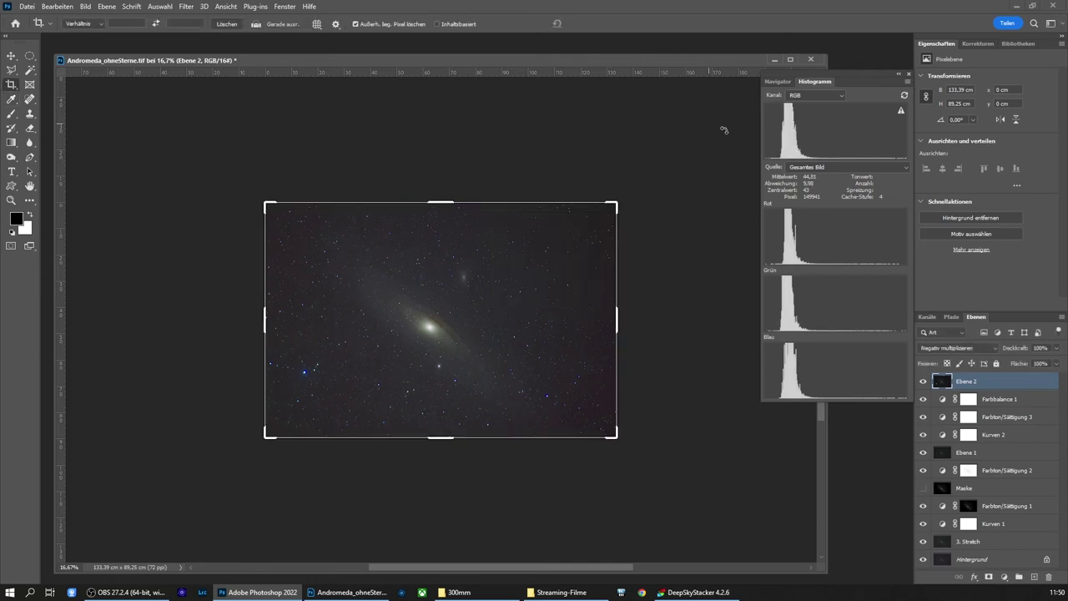
Add a Farbbalance layer with midtones Cyan–Rot +7, Magenta–Grün −7, Gelb–Blau +2
left_click(978, 43)
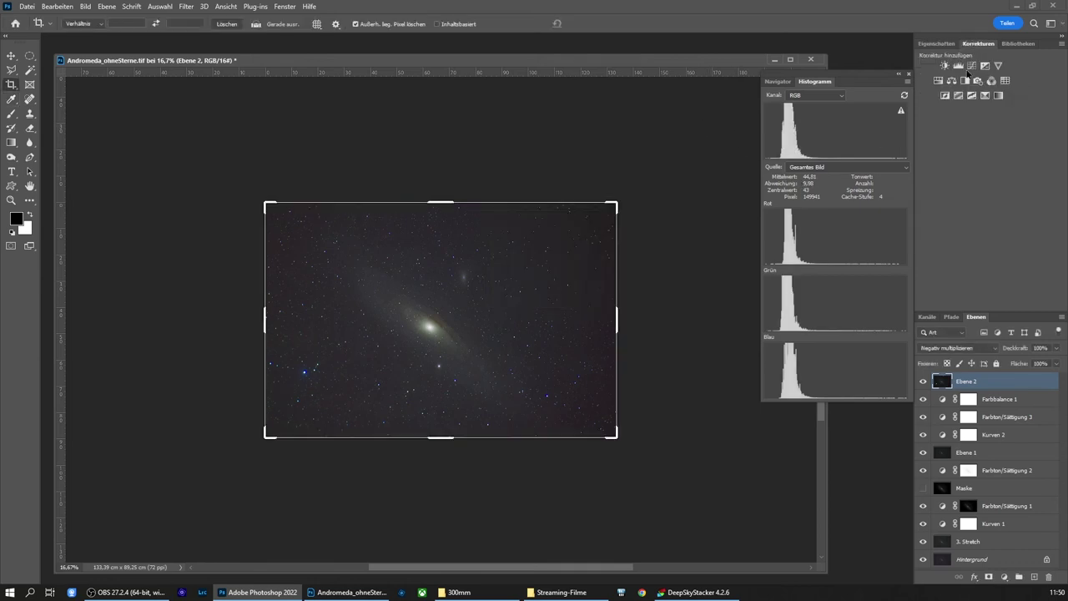
left_click(952, 81)
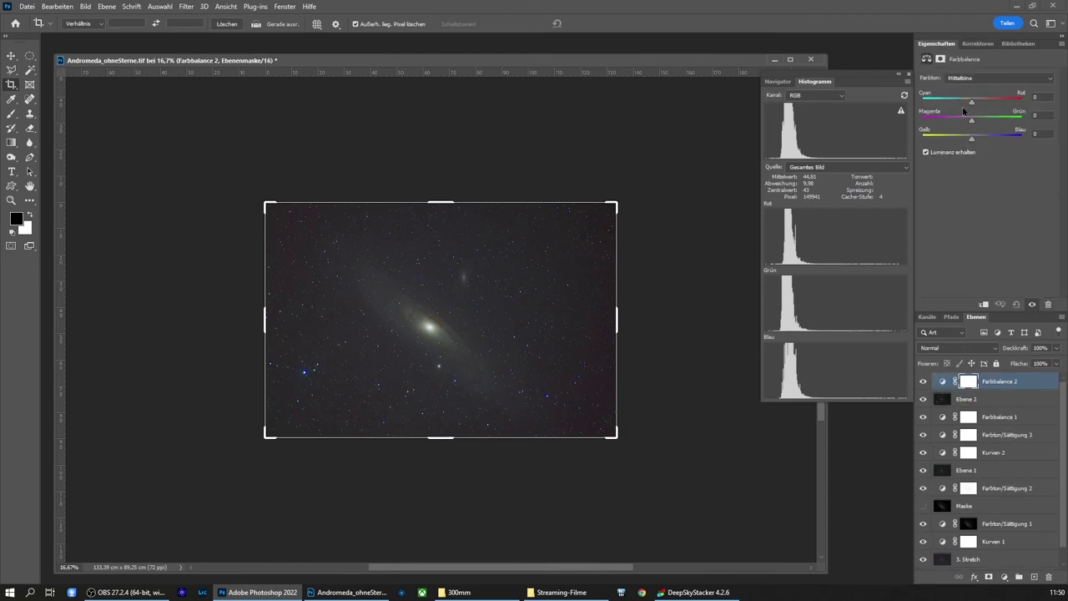
left_click(973, 101)
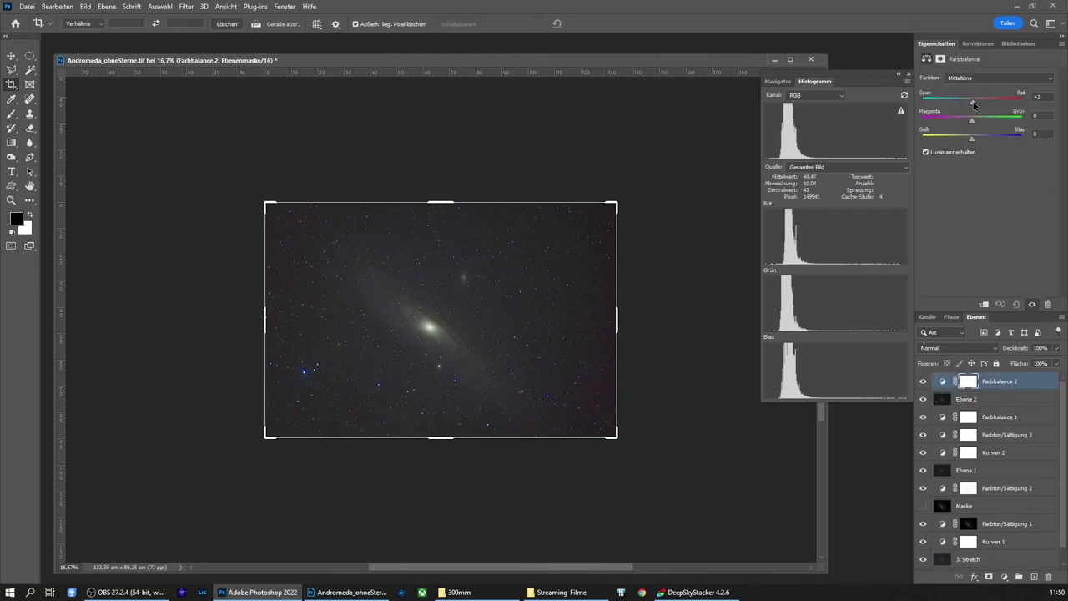
left_click_drag(976, 105, 968, 122)
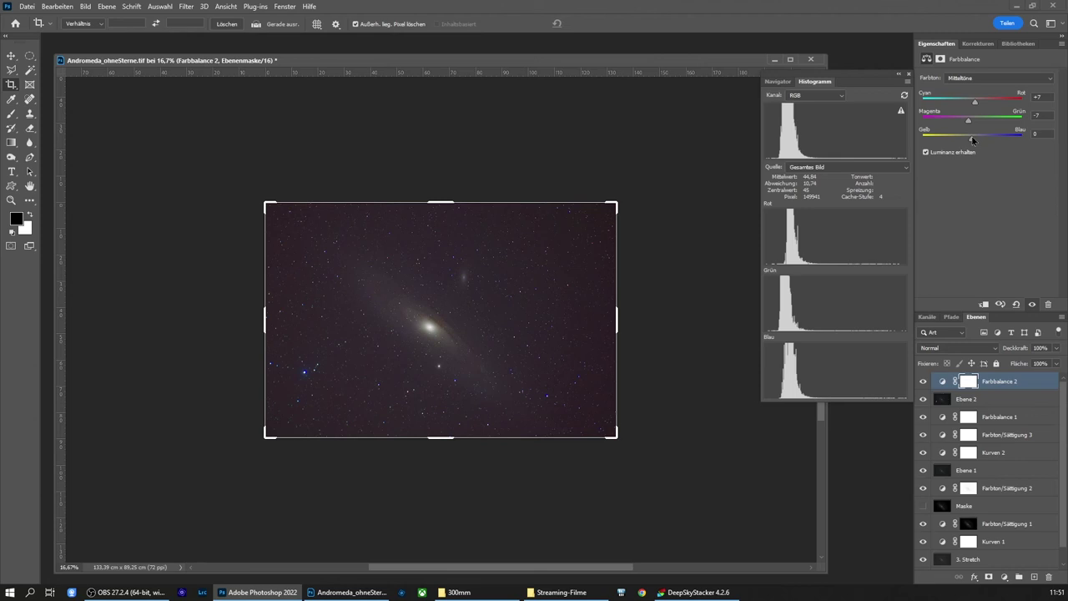
left_click_drag(973, 140, 973, 140)
left_click(10, 55)
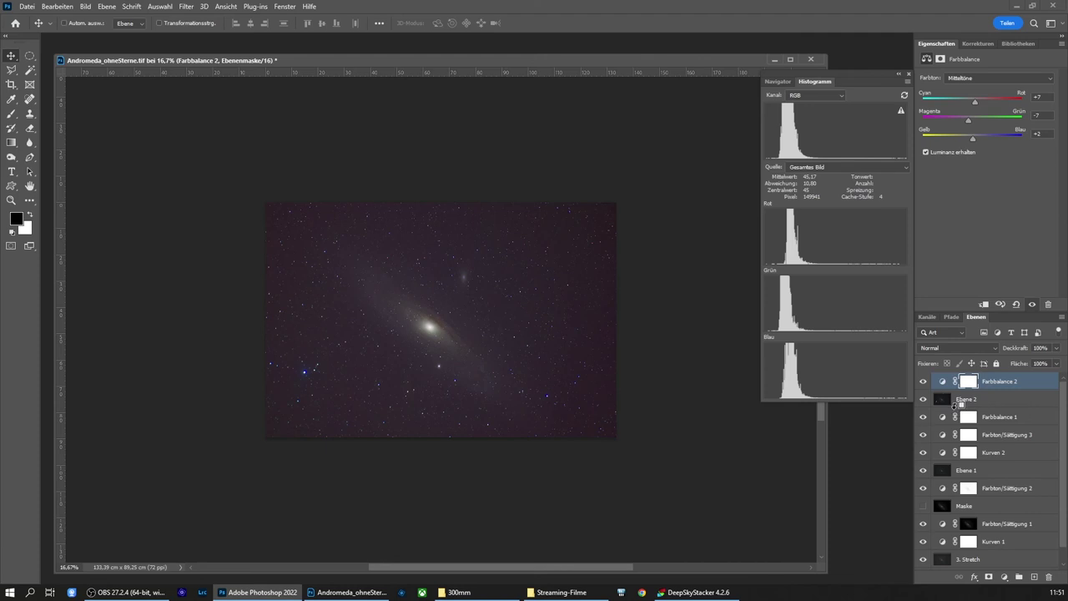
Stamp visible layers into Ebene 3, hide the layers below, and toggle Ebene 3 to compare
key("ctrl+alt+shift+e")
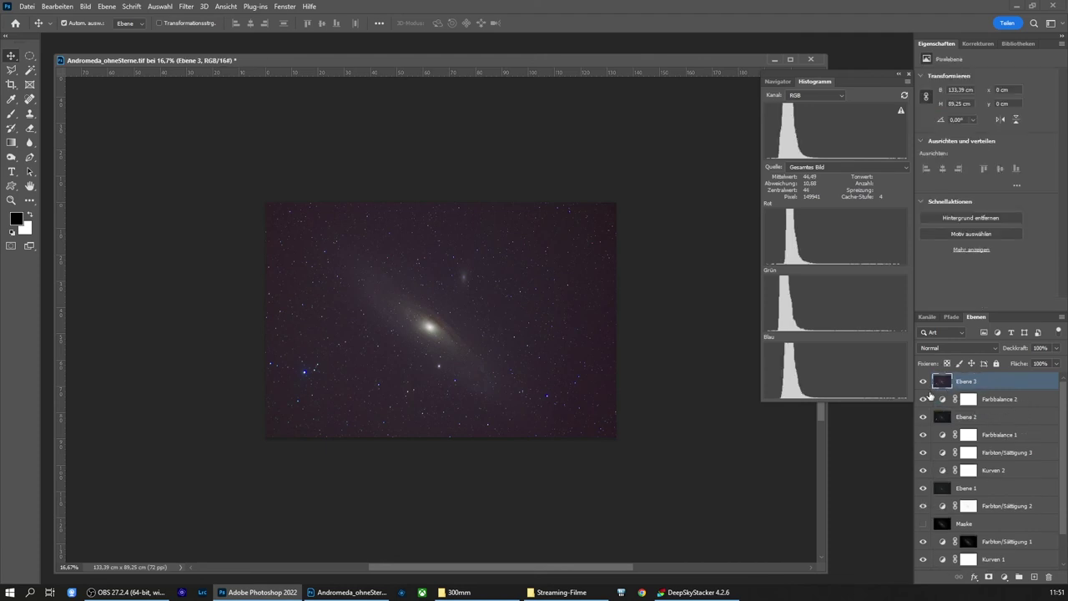
mouse_move(923, 399)
left_mouse_down()
mouse_move(924, 538)
mouse_move(923, 382)
left_mouse_up()
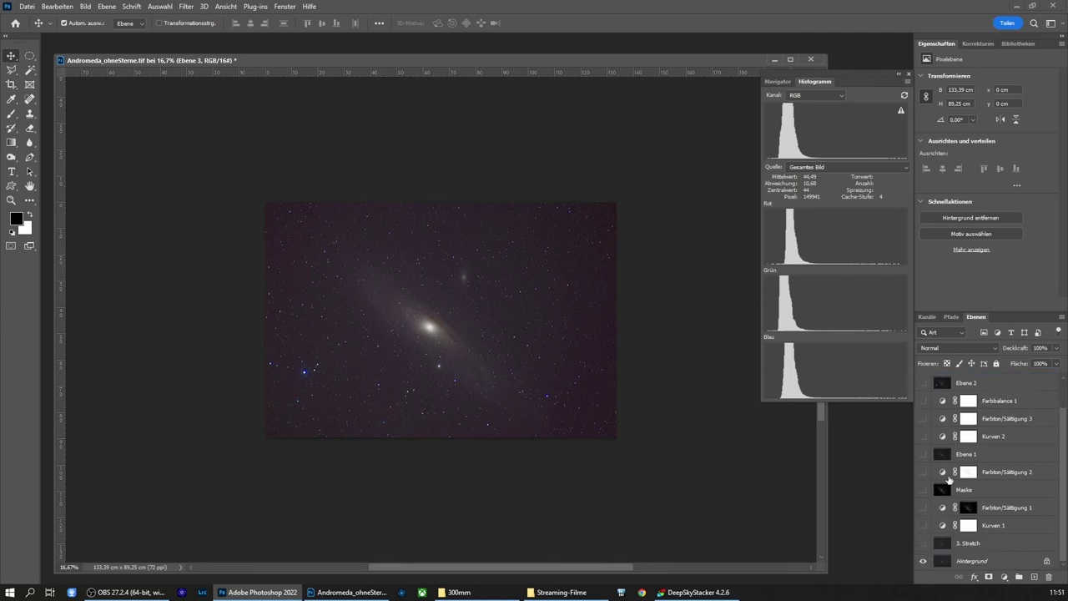
left_click(928, 381)
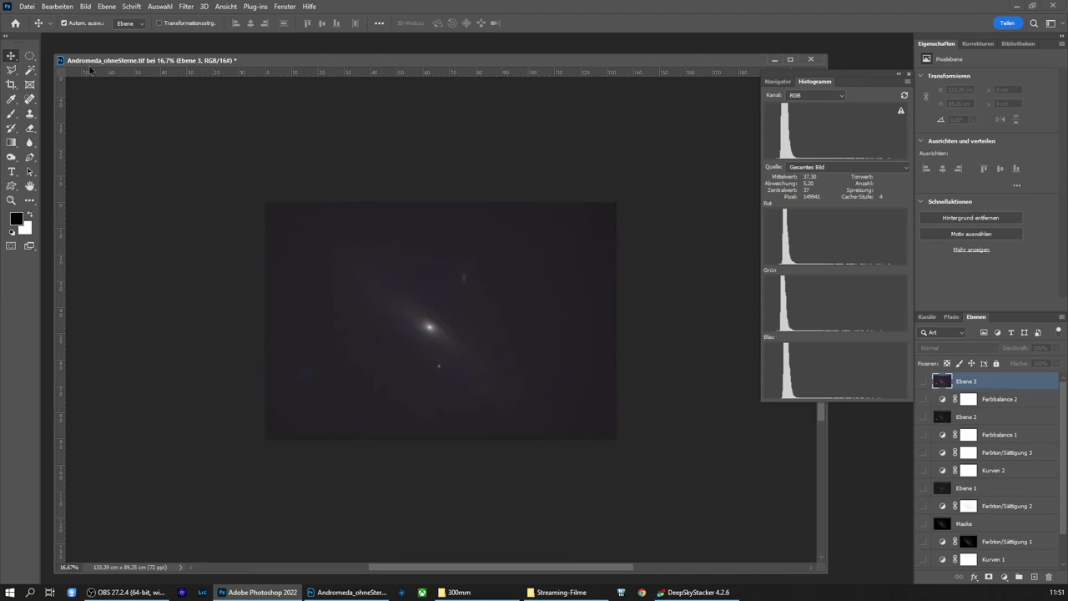
left_click(922, 384)
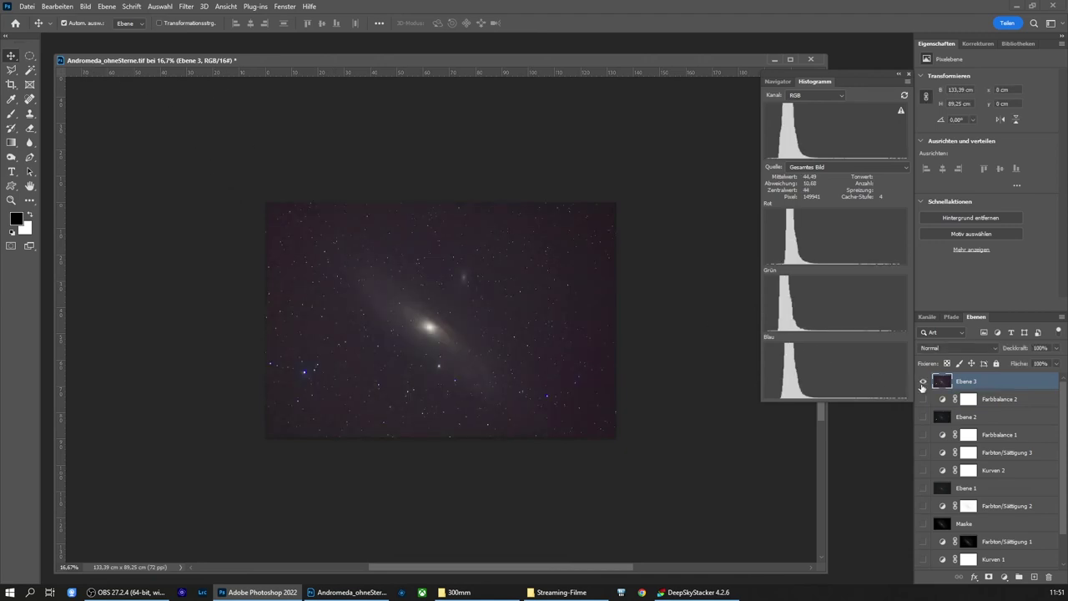
left_click(923, 384)
left_click(922, 384)
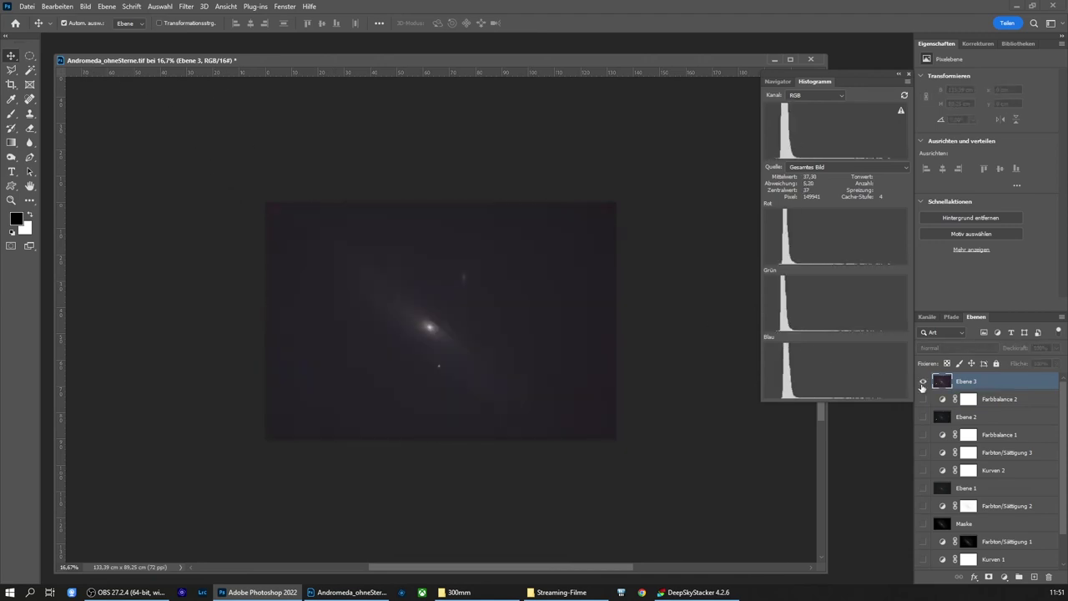
left_click(922, 384)
left_click(923, 384)
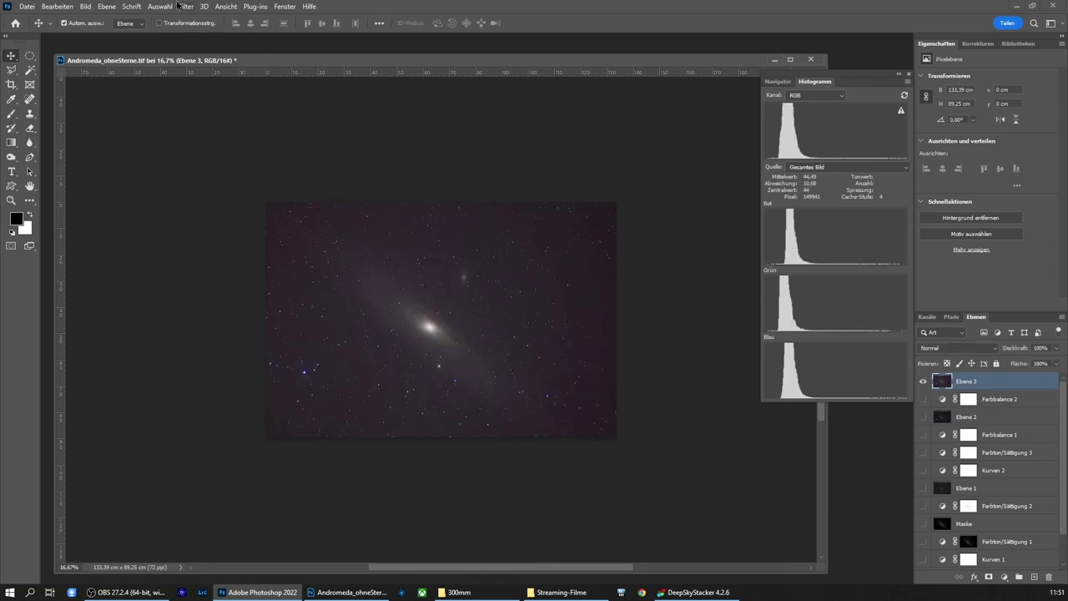
left_click(183, 7)
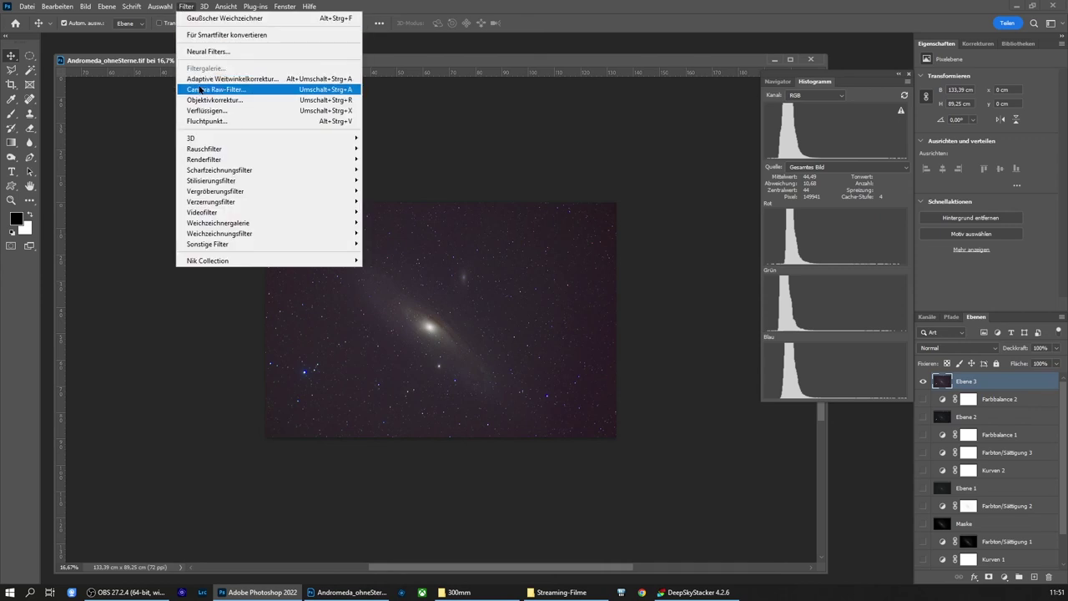
Apply Camera Raw to Ebene 3: contrast +14, dehaze +29, more vibrance, sharpening and noise reduction 10
left_click(201, 89)
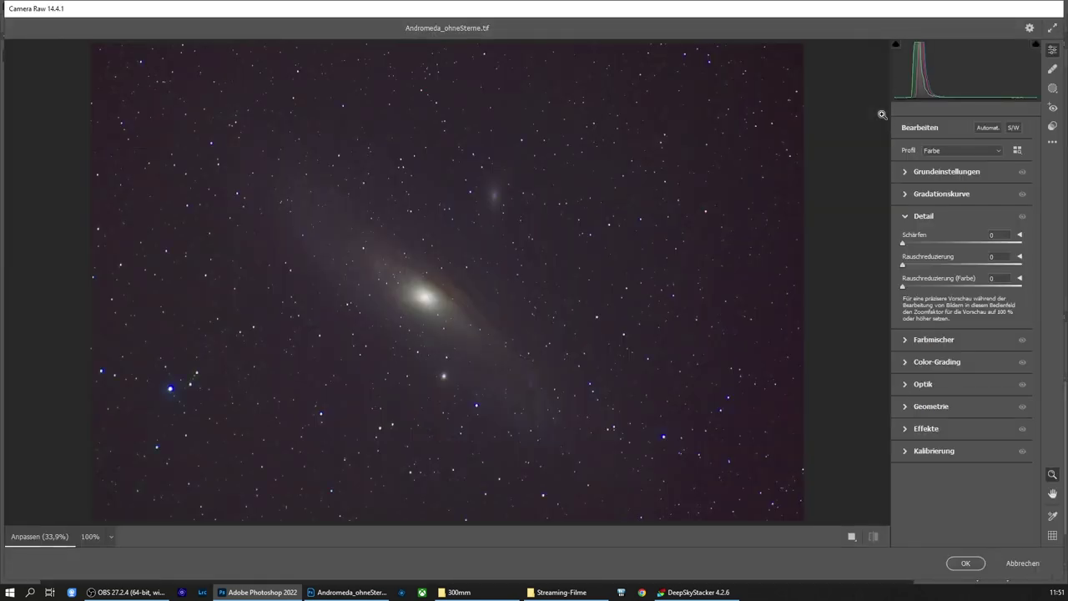
left_click(905, 173)
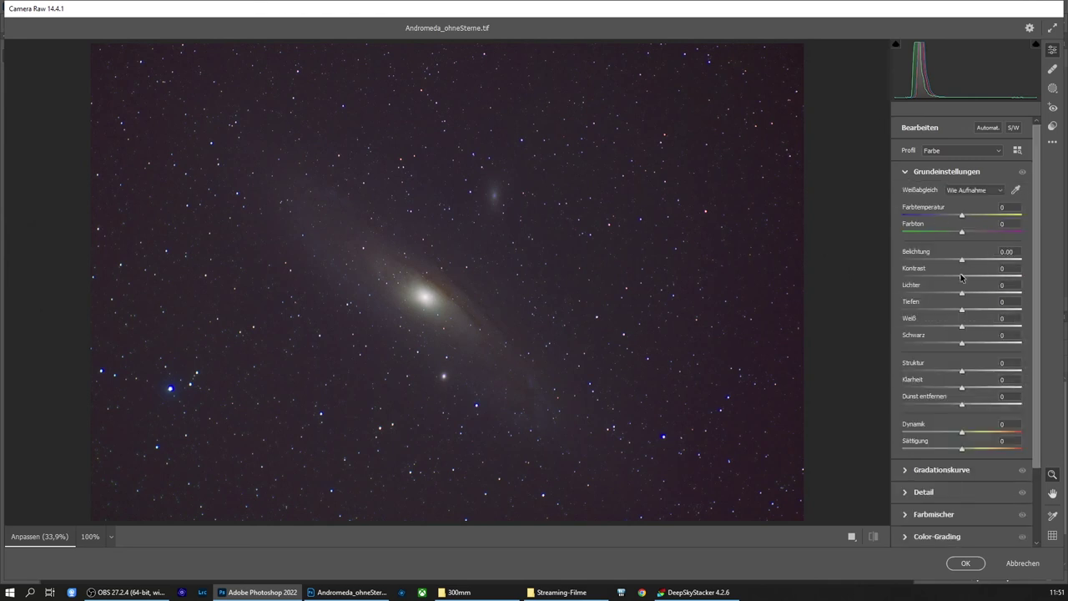
left_click_drag(961, 279, 970, 283)
left_click_drag(961, 406, 973, 410)
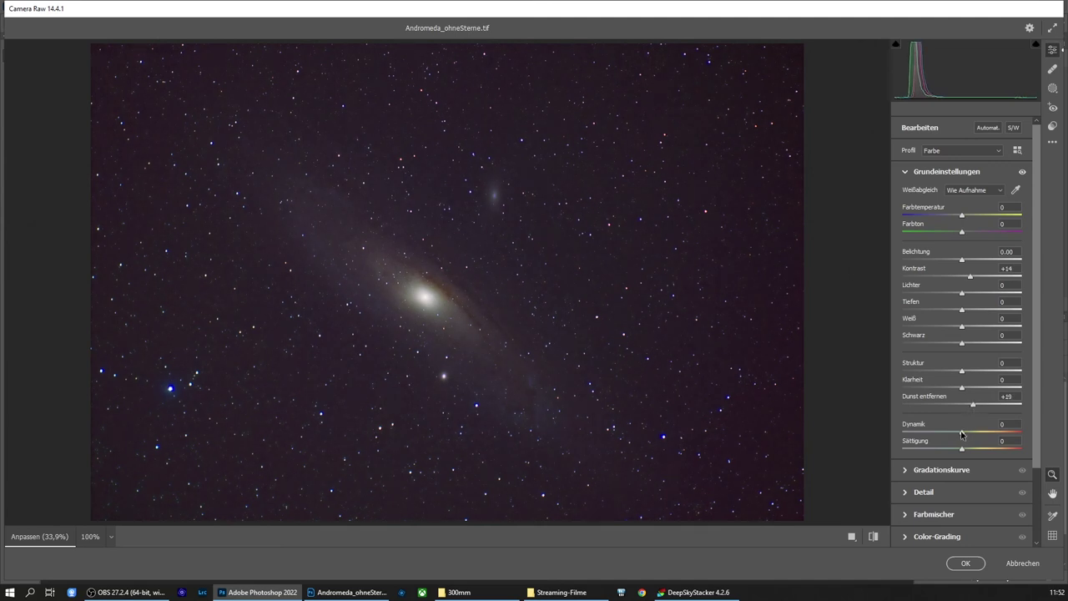
left_click_drag(962, 434, 967, 452)
left_click(907, 492)
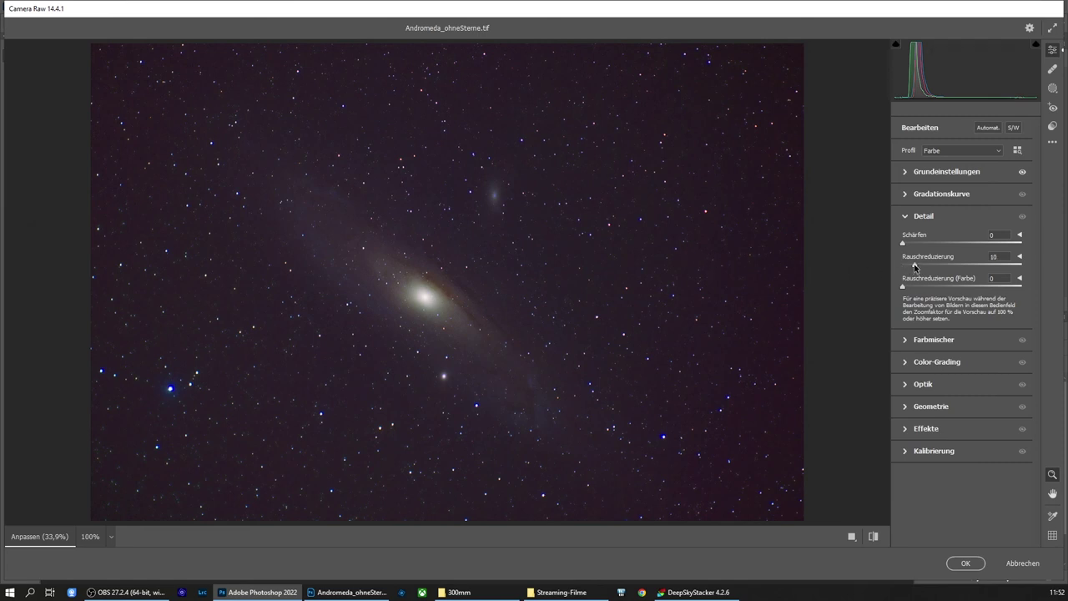
left_click_drag(901, 245, 909, 247)
left_click(966, 563)
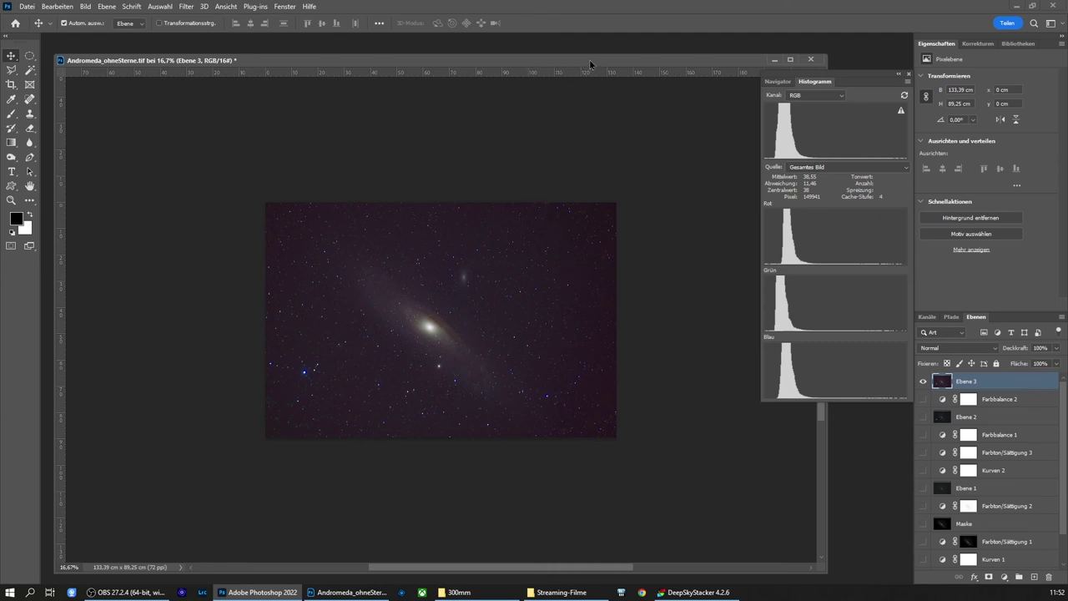
Add a Color Balance layer, Farbbalance 3, with midtones Yellow–Blue at -11
left_click_drag(590, 63, 604, 52)
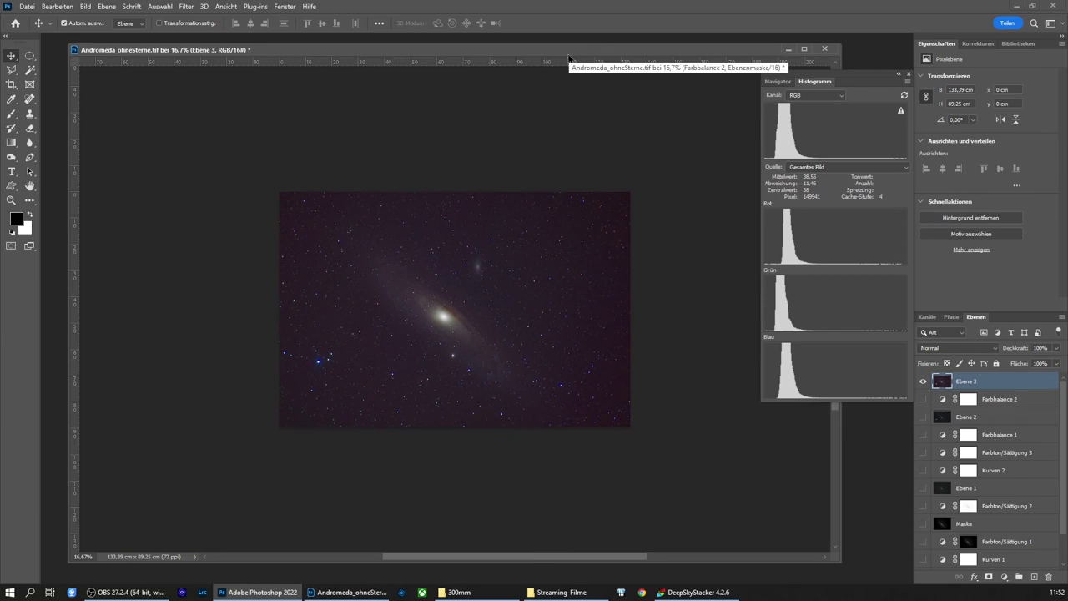
left_click(187, 6)
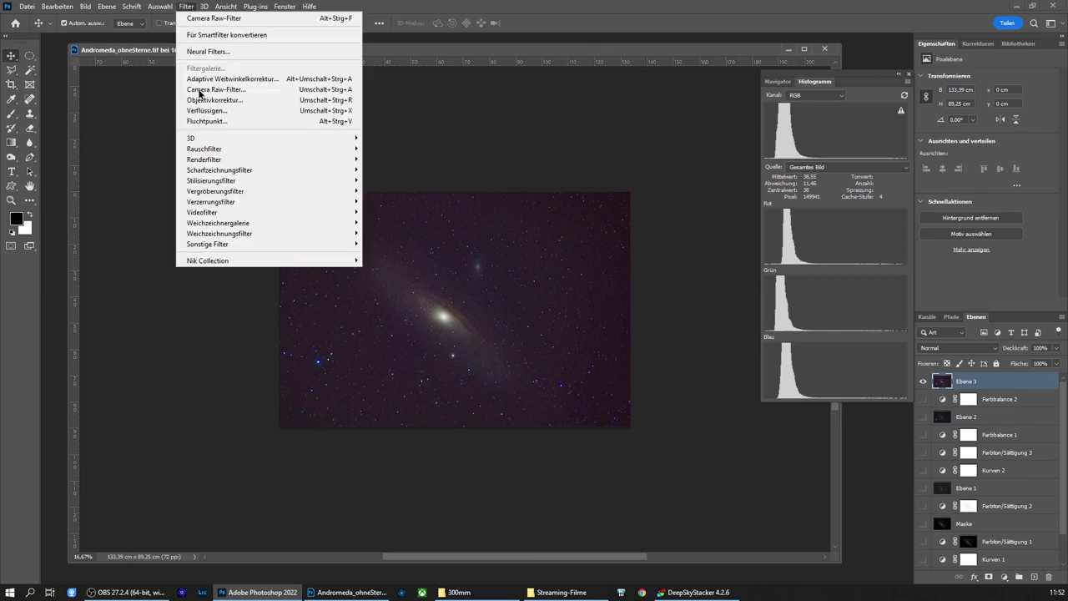
mouse_move(209, 261)
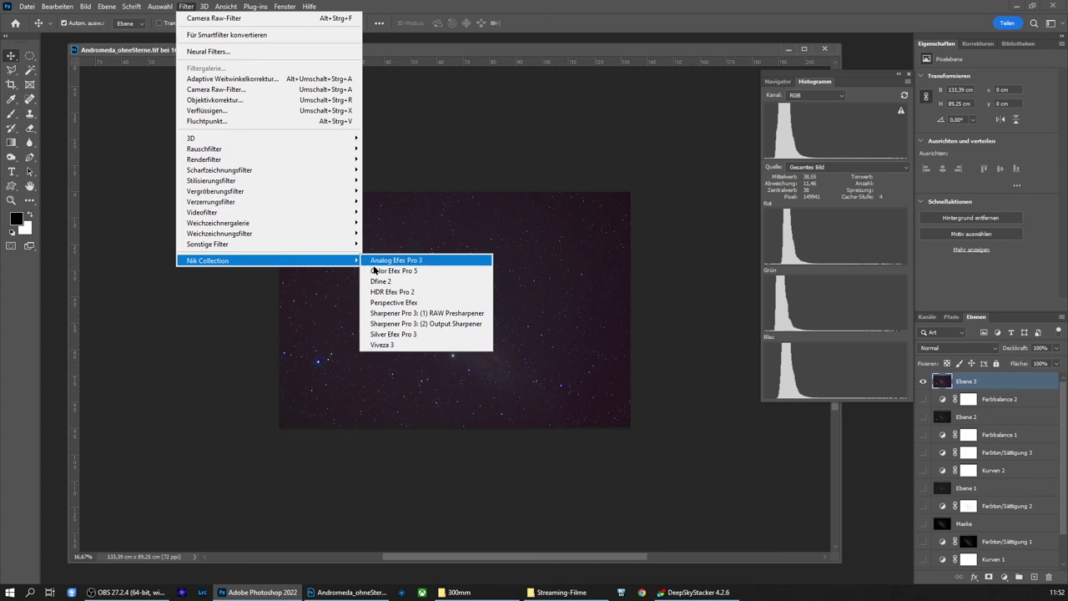
left_click(546, 49)
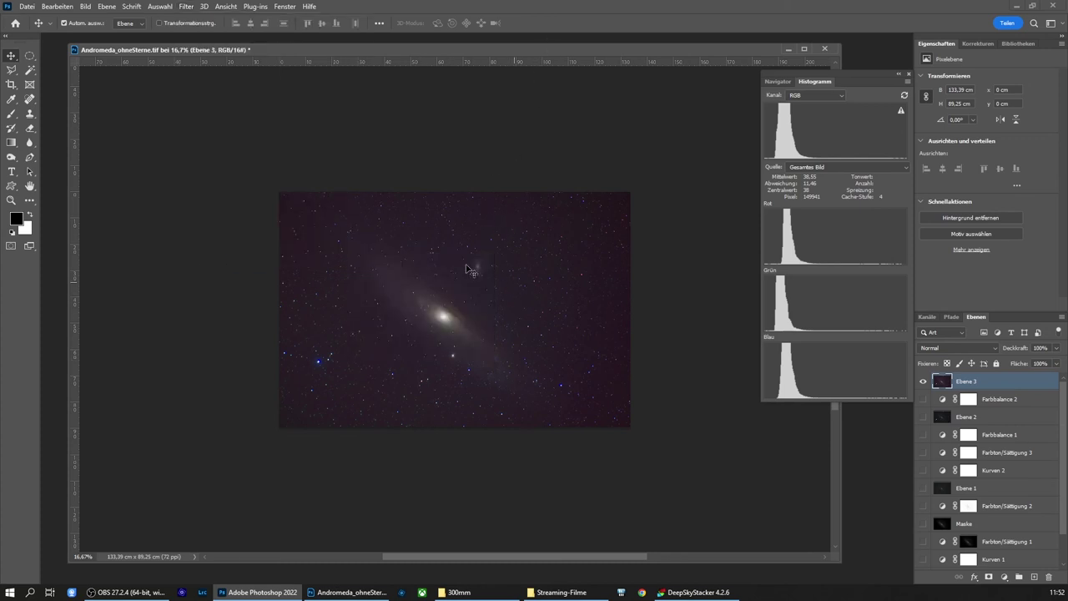
left_click(979, 43)
left_click(951, 80)
left_click_drag(972, 141, 967, 141)
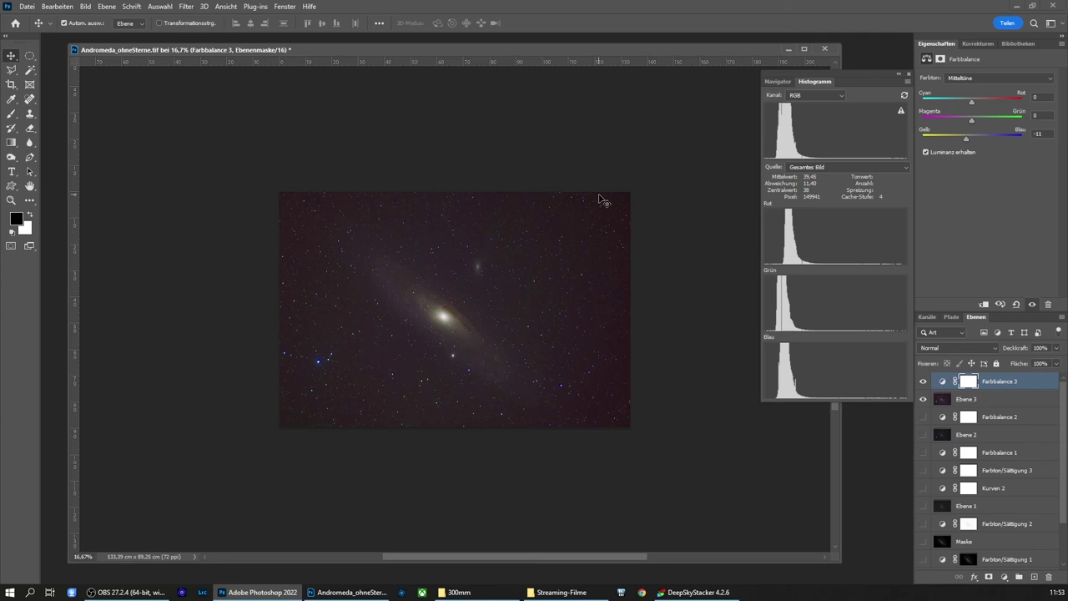
Select Ebene 3 and launch Nik Color Efex Pro 5 on it
left_click(187, 9)
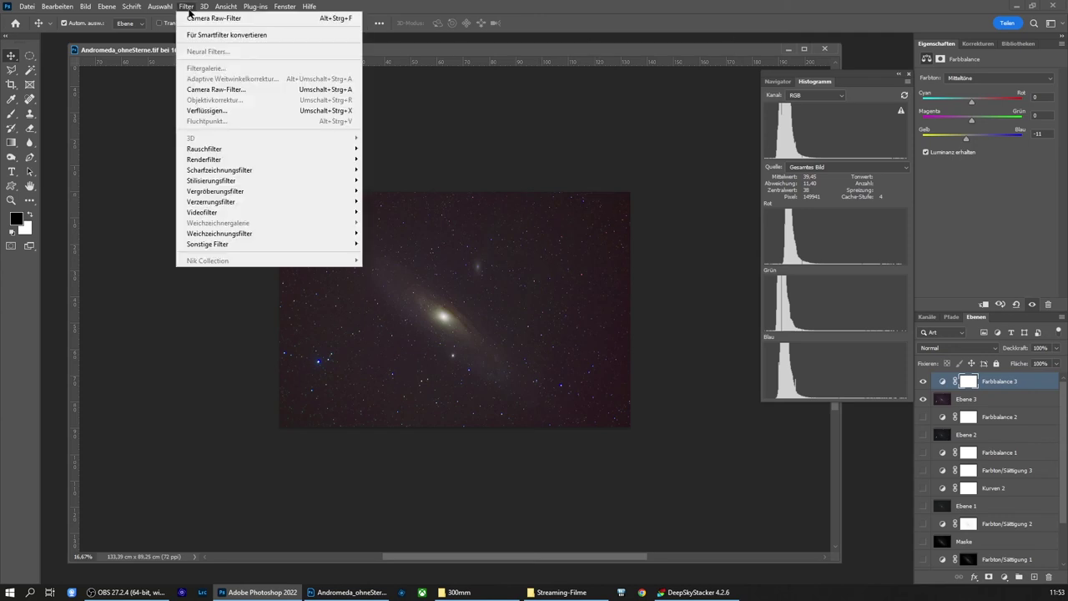
left_click(495, 53)
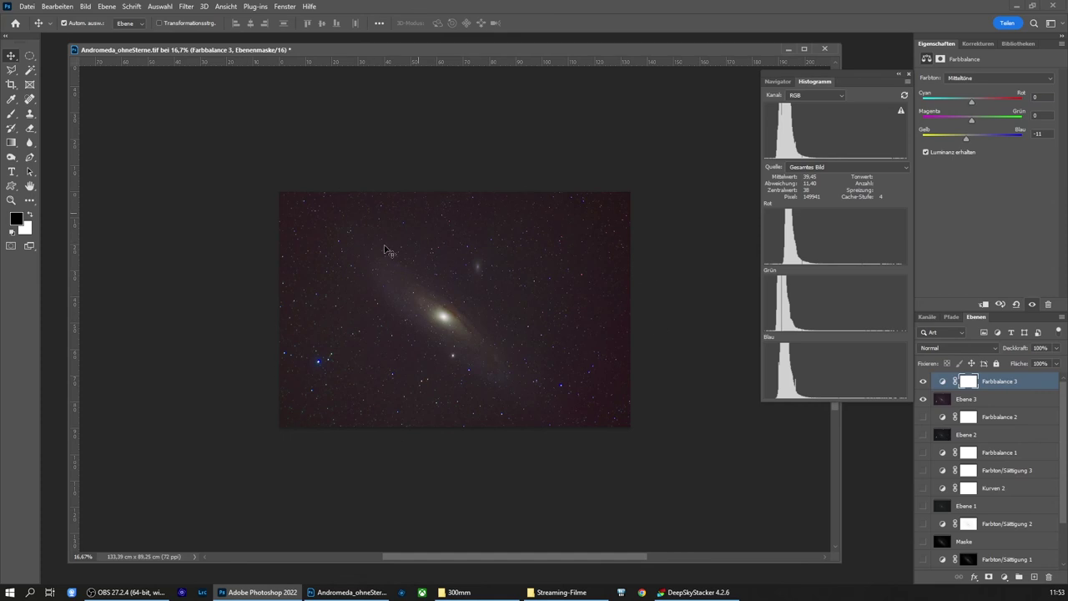
left_click(186, 7)
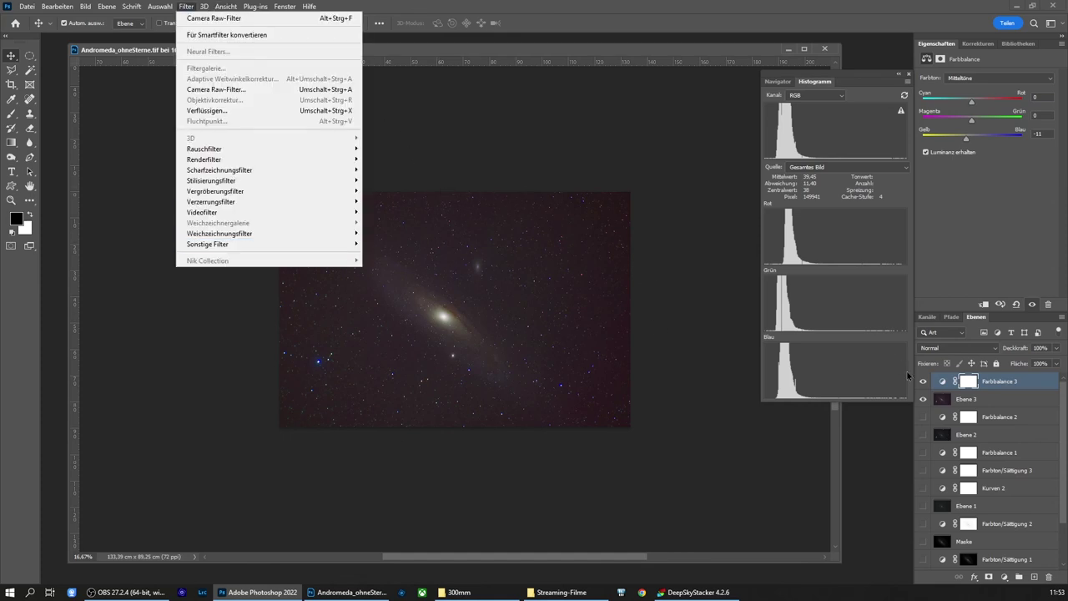
left_click(943, 400)
left_click(942, 401)
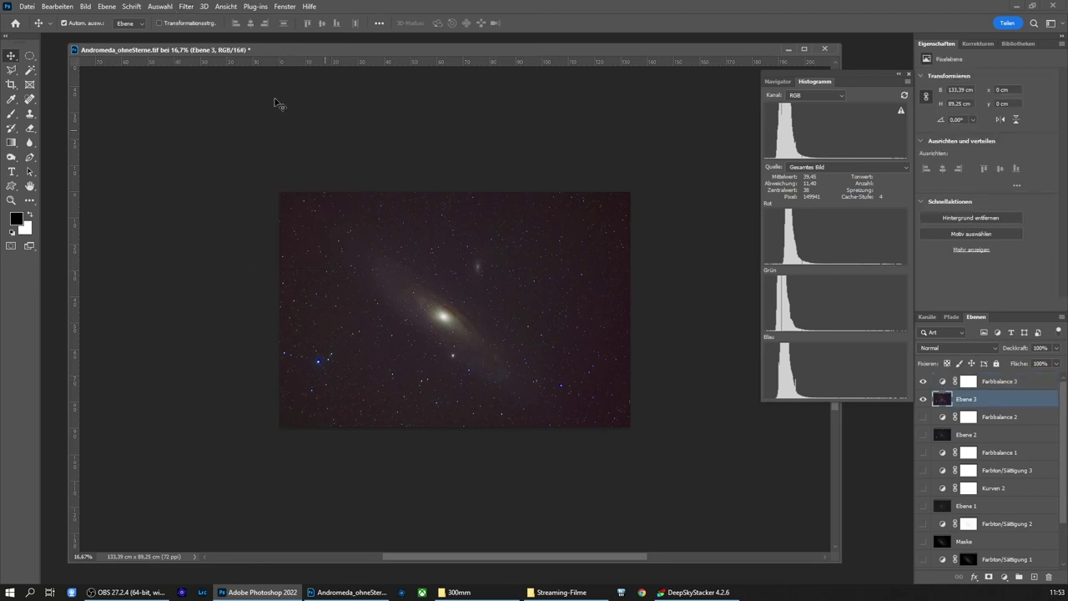
left_click(185, 7)
mouse_move(208, 261)
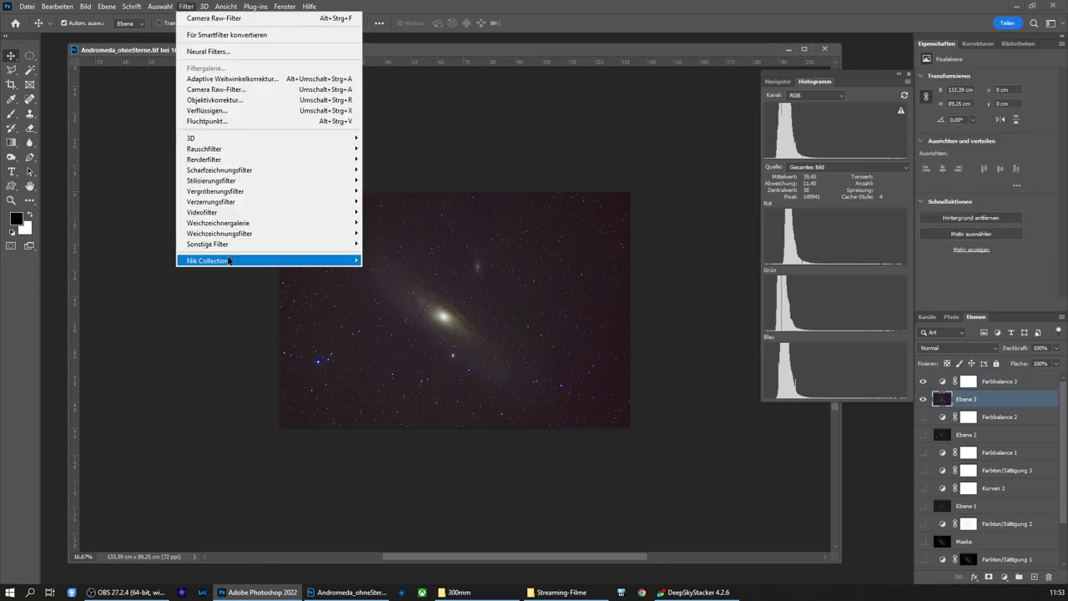
left_click(398, 271)
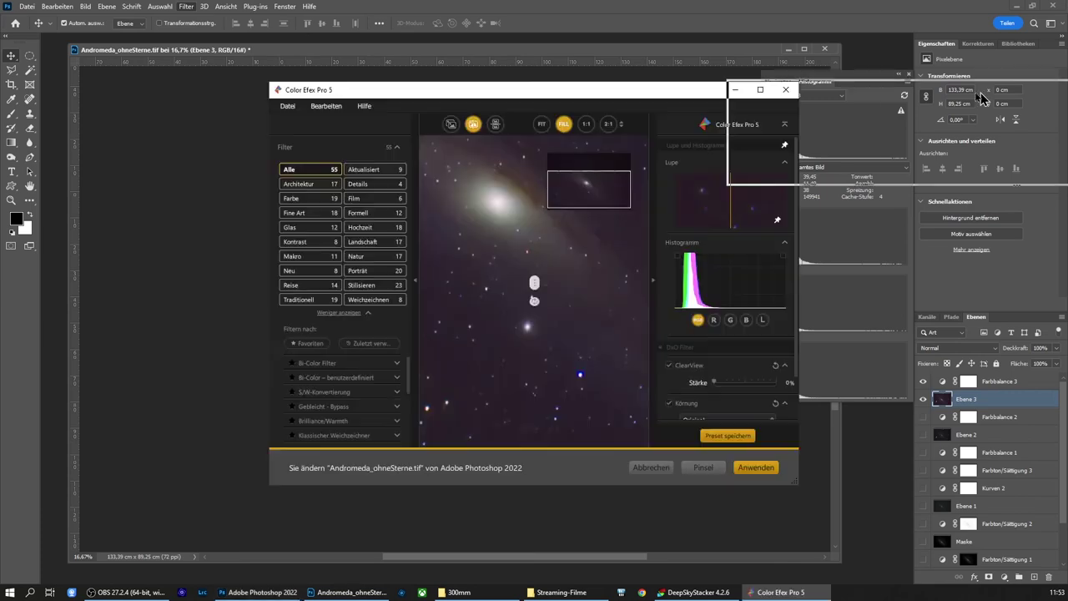
Maximize Color Efex Pro 5, choose Detail-Extraktor, and lower its detail and contrast
double_click(538, 65)
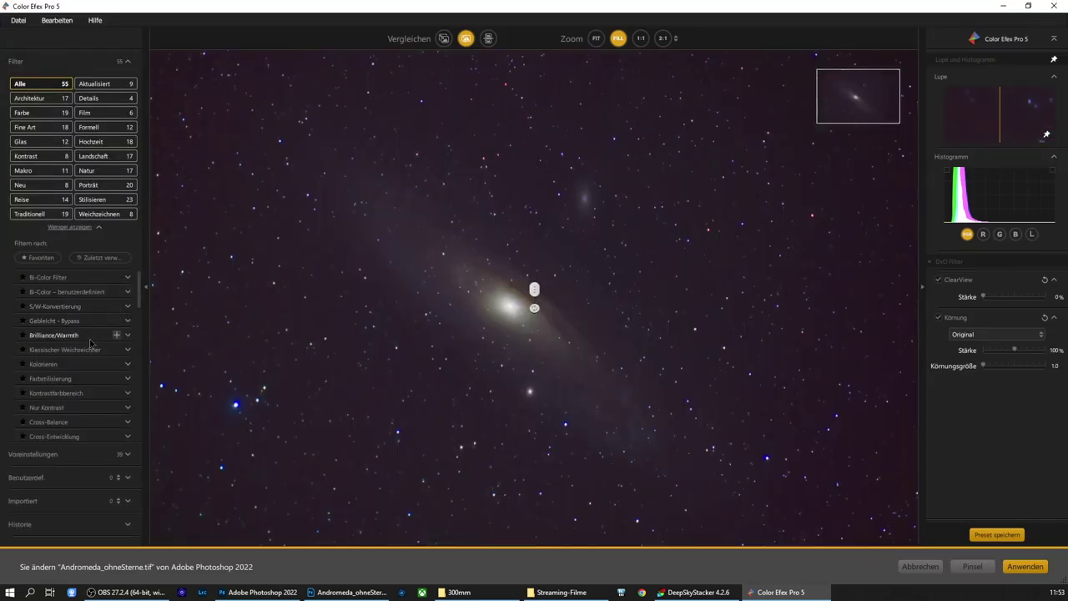
scroll(76, 341, "down", 5)
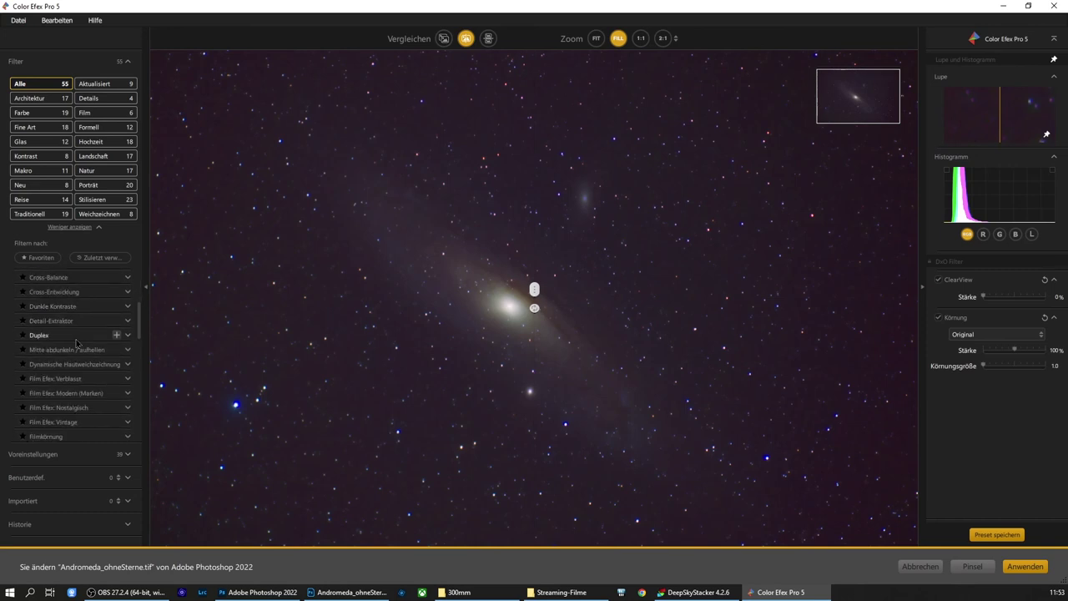
left_click(55, 324)
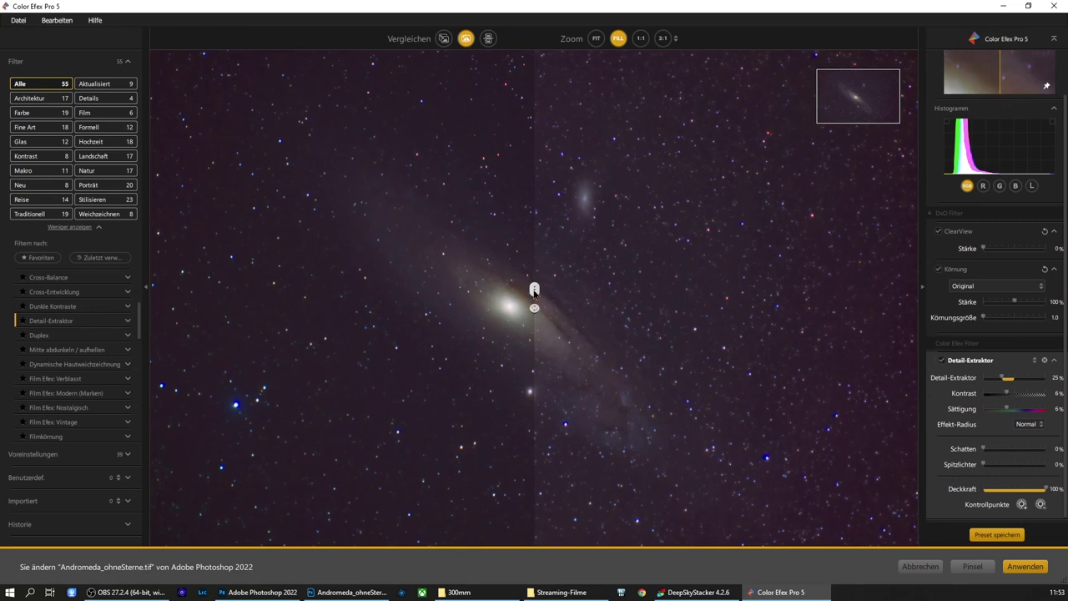
mouse_move(528, 292)
left_mouse_down()
mouse_move(356, 267)
mouse_move(686, 309)
mouse_move(400, 290)
mouse_move(582, 289)
mouse_move(534, 290)
left_mouse_up()
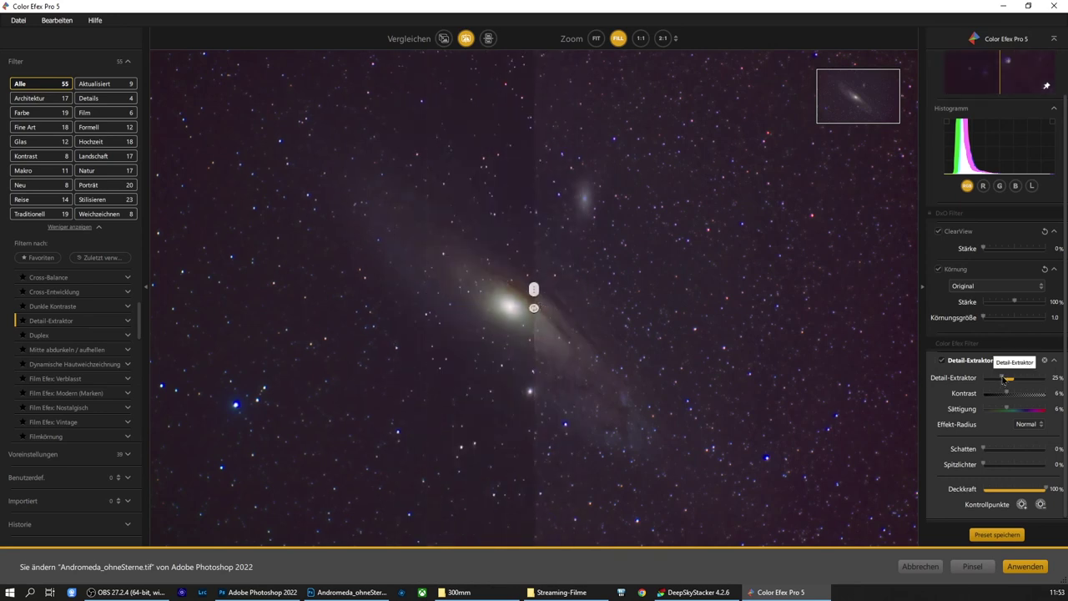
left_click_drag(1007, 380, 1002, 381)
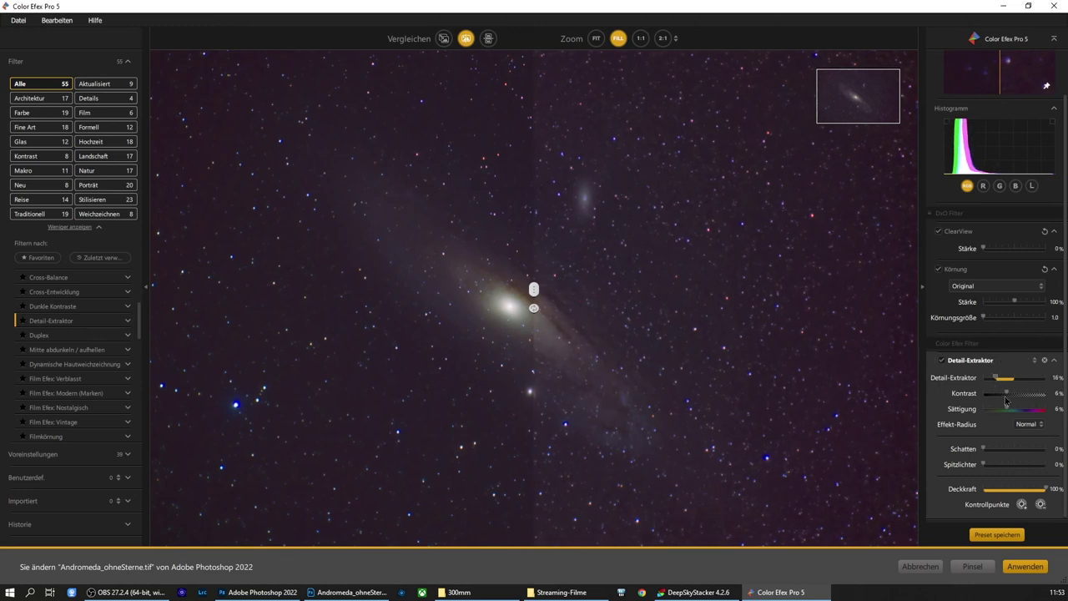
left_click_drag(1007, 396, 1012, 400)
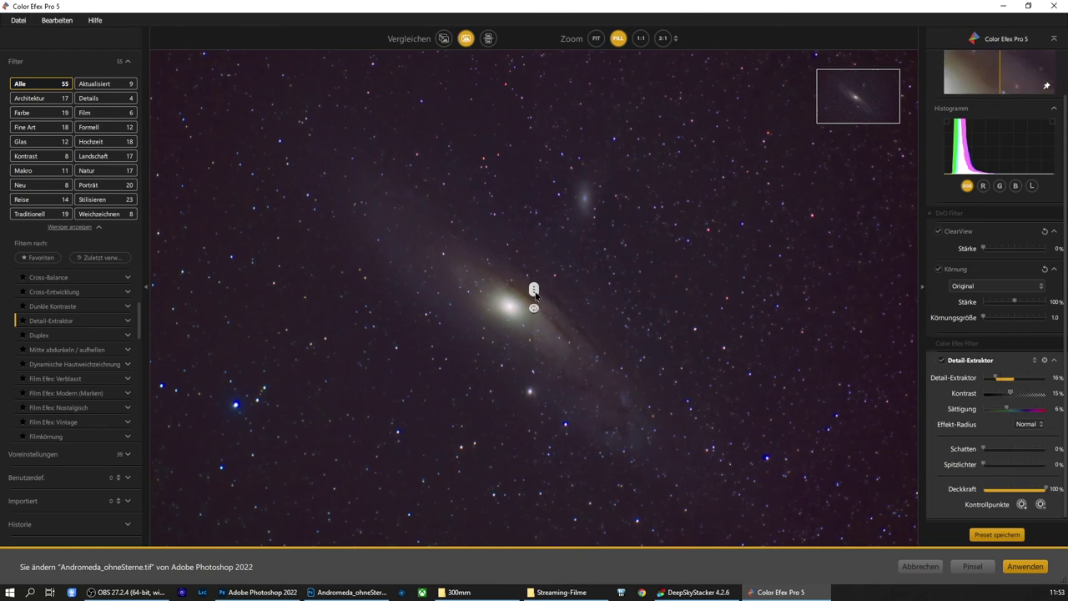
Fine-tune Detail-Extraktor to Detail 16%, Contrast 25%, Saturation 5%, compare, and apply
left_click_drag(534, 289, 436, 291)
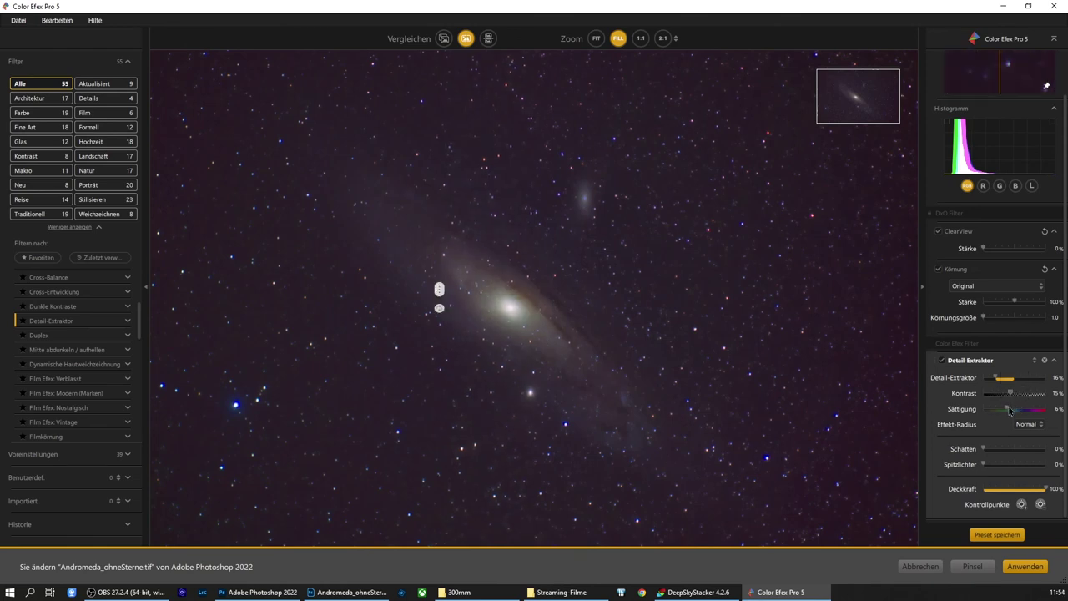
left_click_drag(1006, 410, 1007, 410)
left_click_drag(1010, 394, 1017, 396)
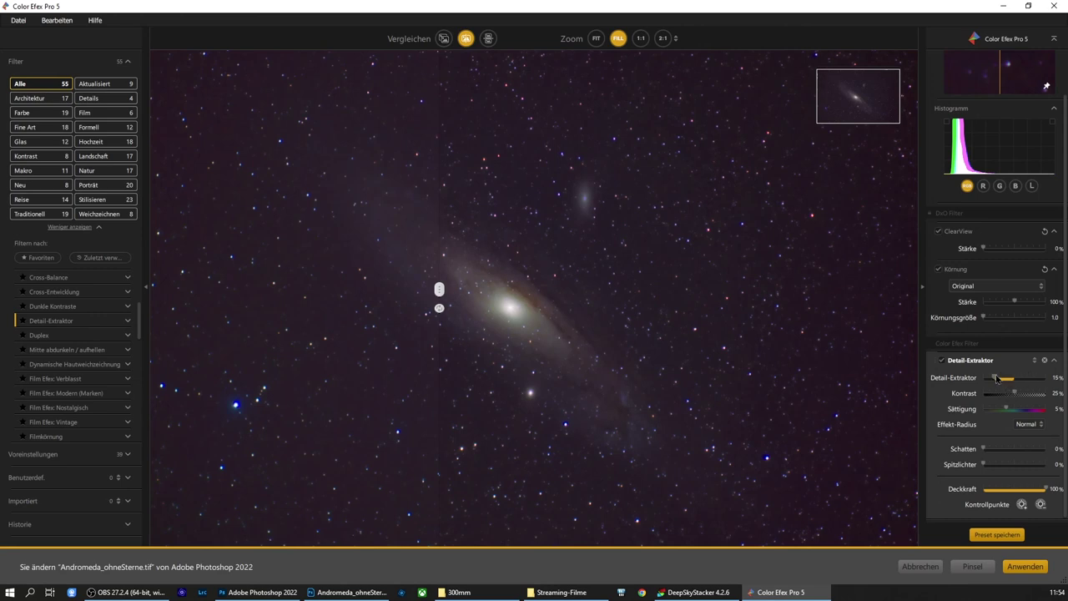
left_click_drag(992, 377, 999, 380)
left_click_drag(1000, 380, 1002, 381)
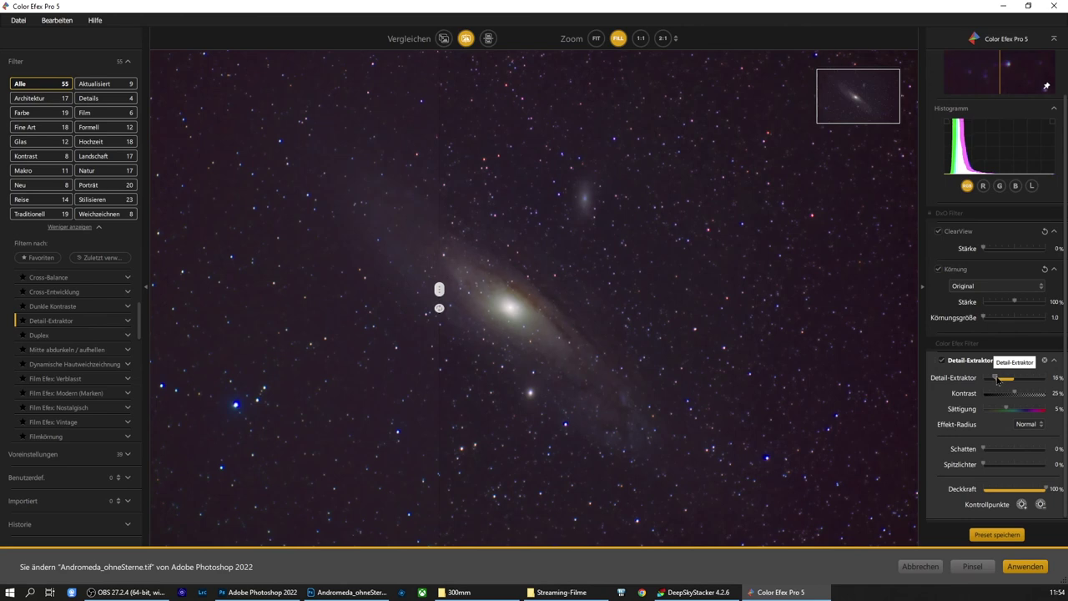
mouse_move(441, 293)
left_mouse_down()
mouse_move(746, 289)
mouse_move(310, 289)
mouse_move(727, 289)
mouse_move(367, 278)
mouse_move(332, 289)
mouse_move(563, 289)
mouse_move(408, 289)
left_mouse_up()
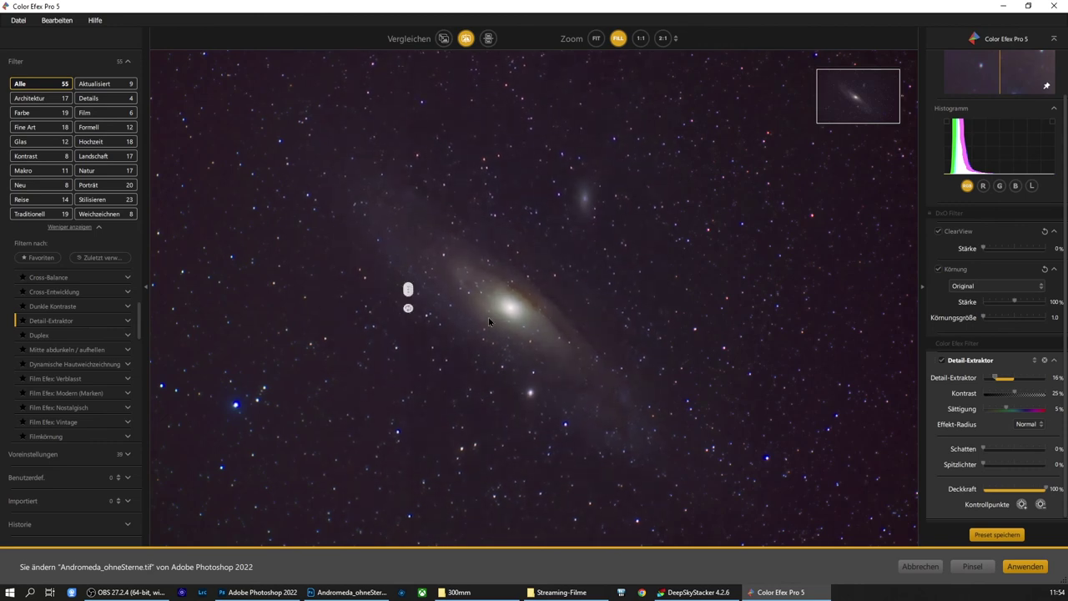
left_click(1025, 566)
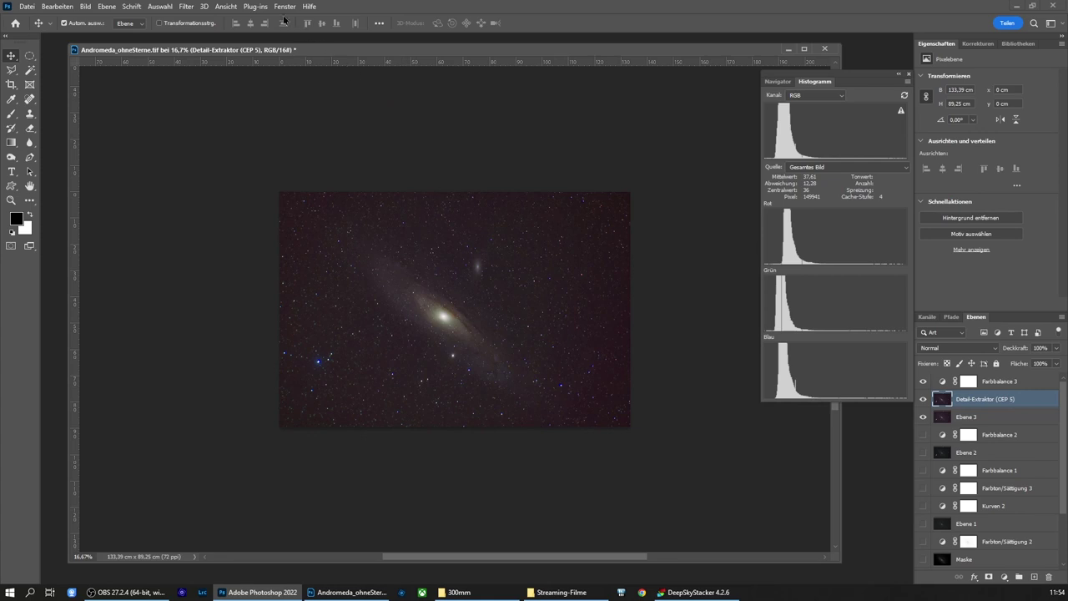
Fit the image on screen and close the Navigator and Histogram panel group
left_click(236, 6)
left_click(247, 107)
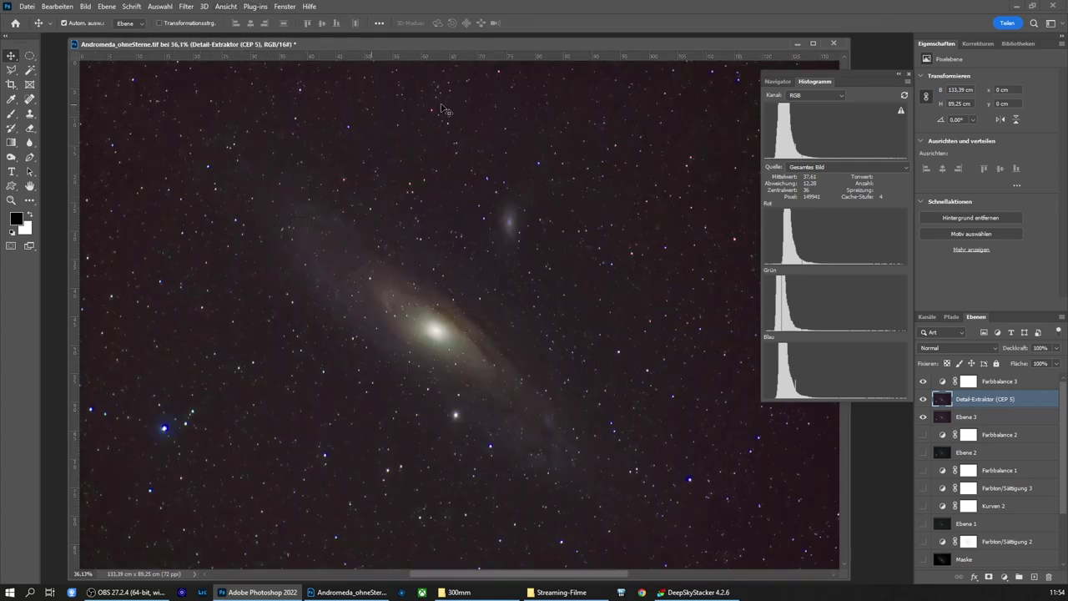
left_click(907, 83)
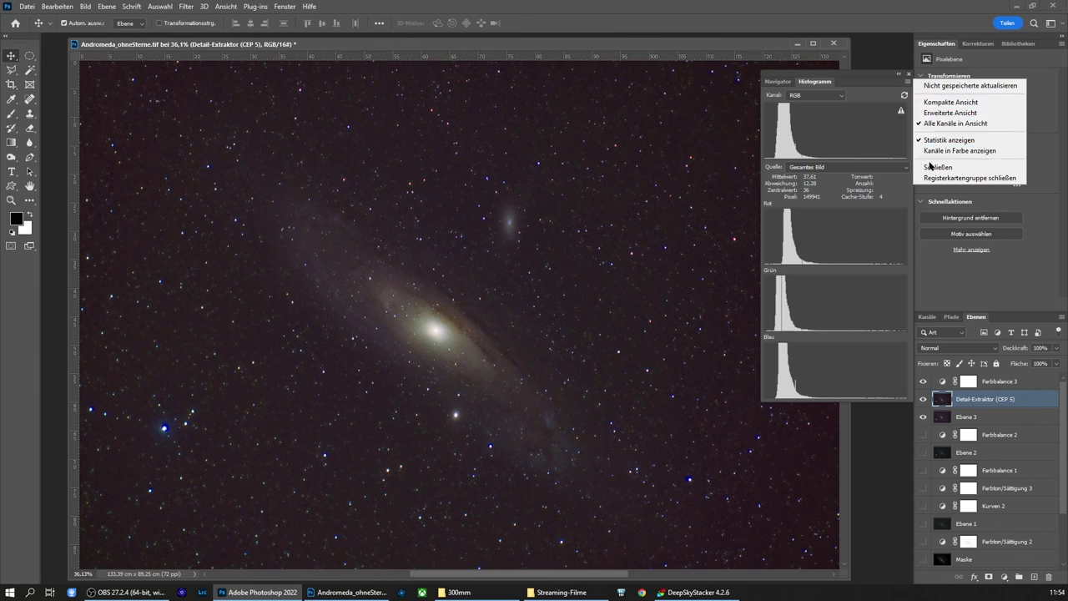
left_click(932, 178)
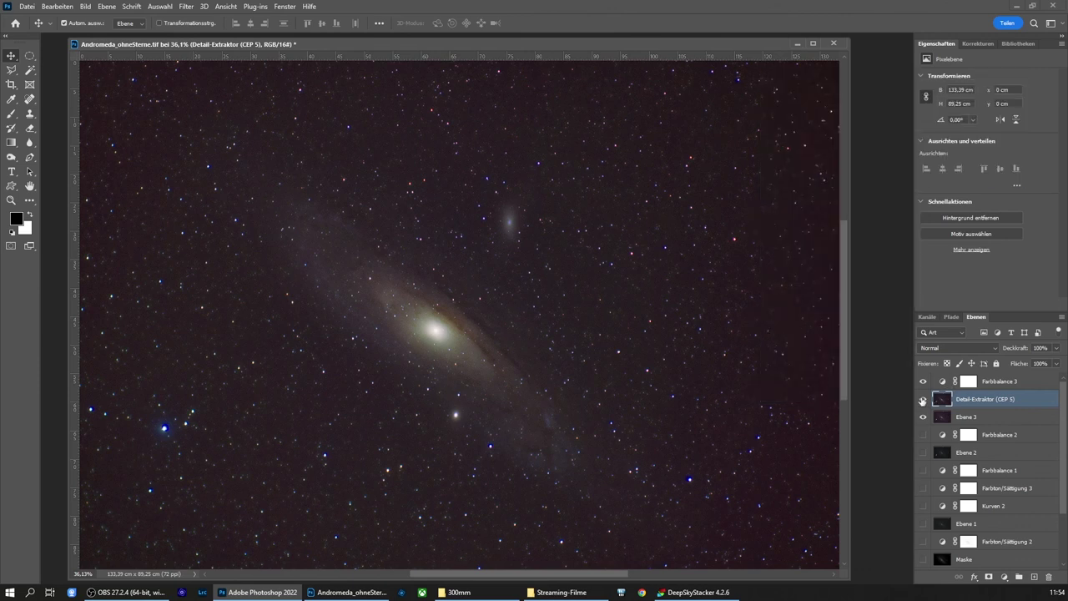
Zoom in to inspect the stars, then fit the image on screen again
left_click(11, 200)
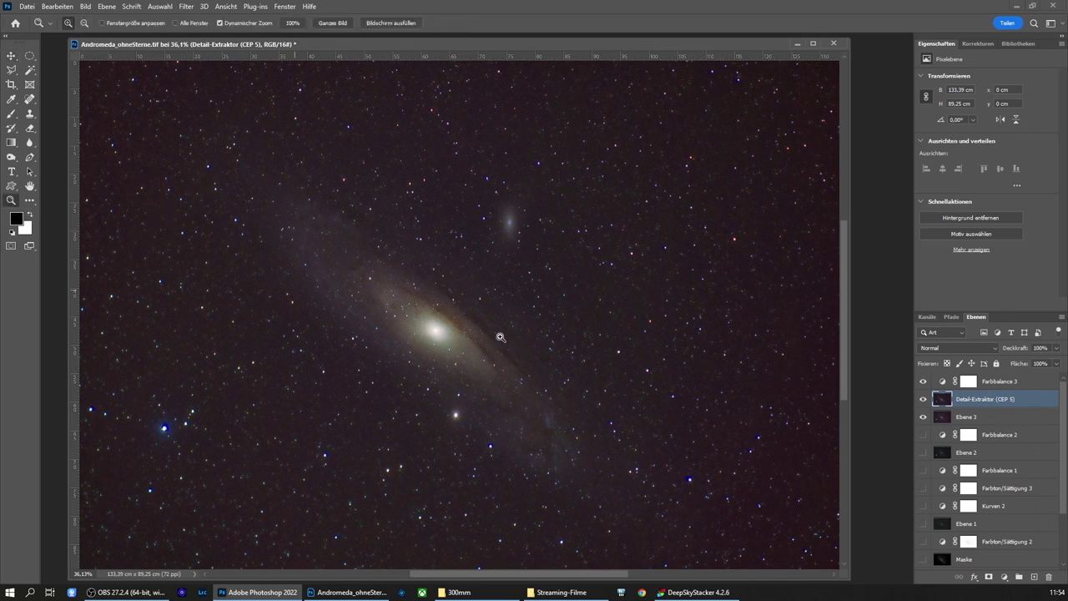
left_click_drag(615, 345, 687, 389)
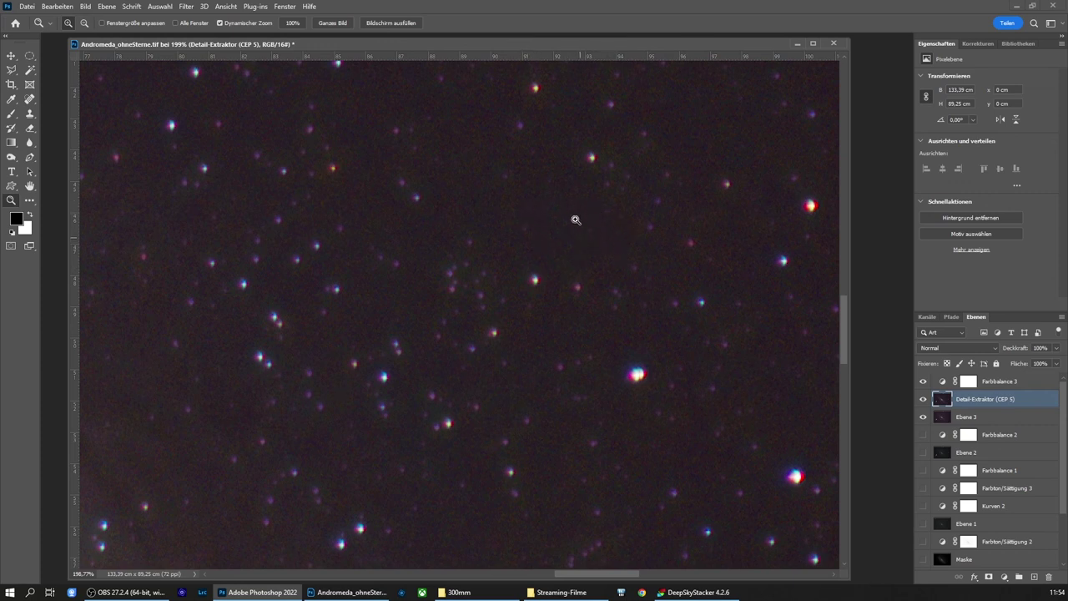
left_click(226, 7)
left_click(250, 109)
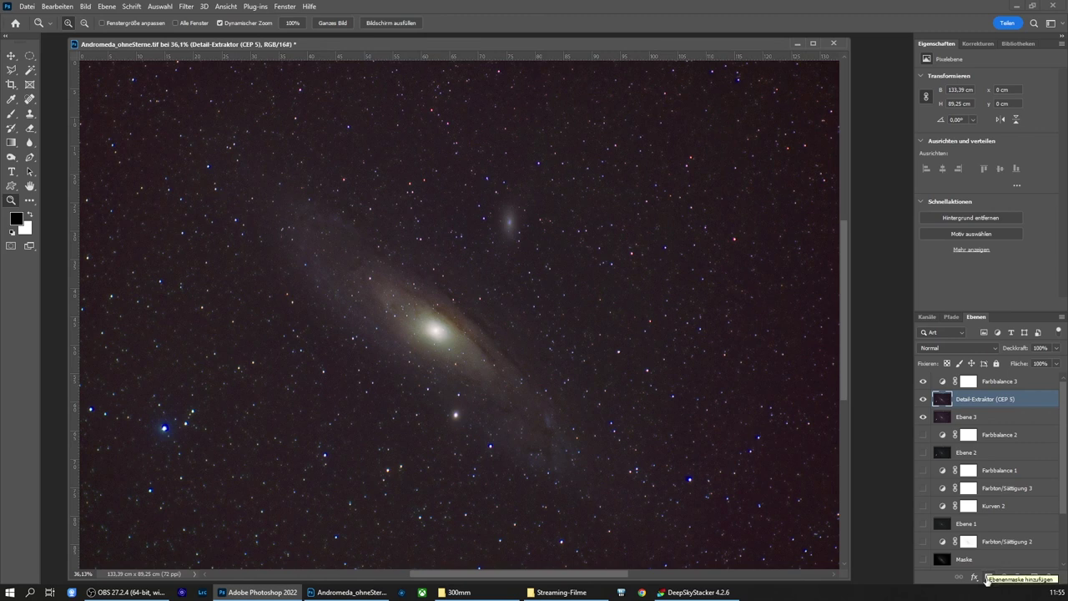
Add a mask to Detail-Extraktor and paint it black over the sky with a ~1000 px brush
left_click(987, 577)
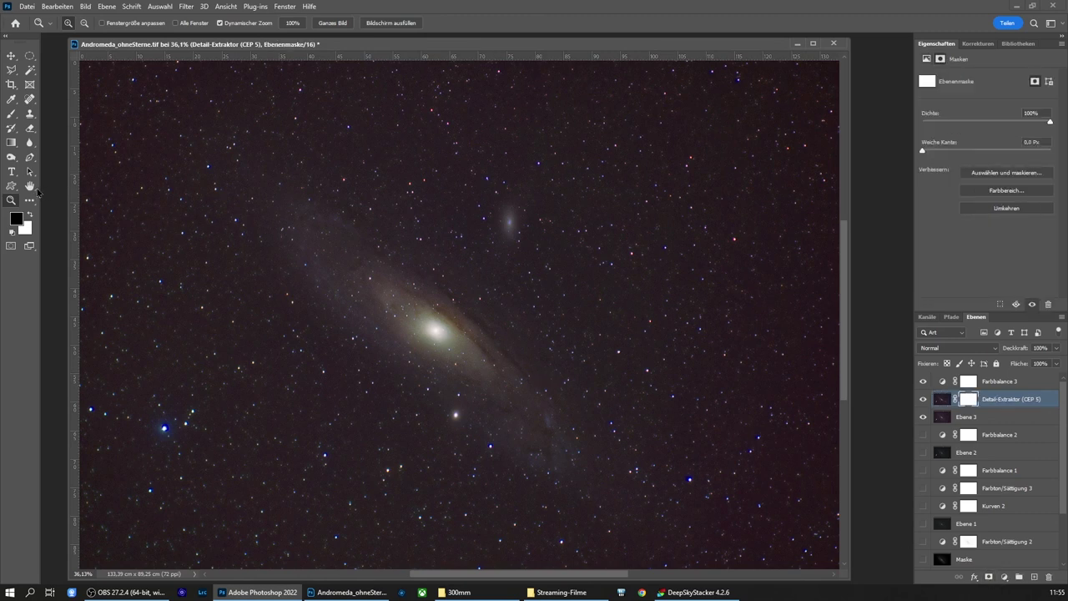
left_click(16, 218)
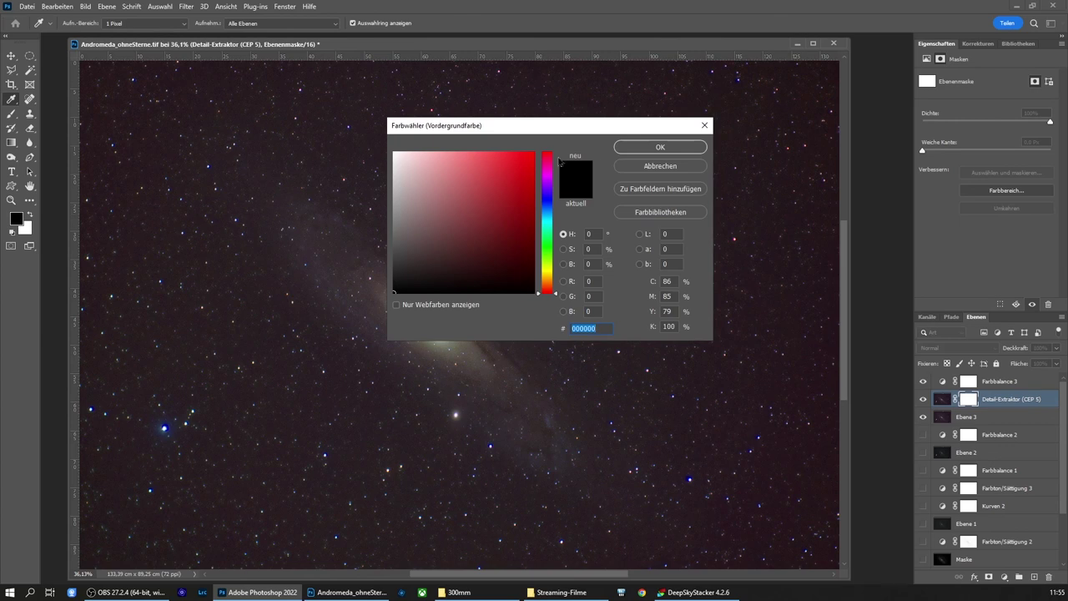
left_click(659, 147)
left_click(12, 114)
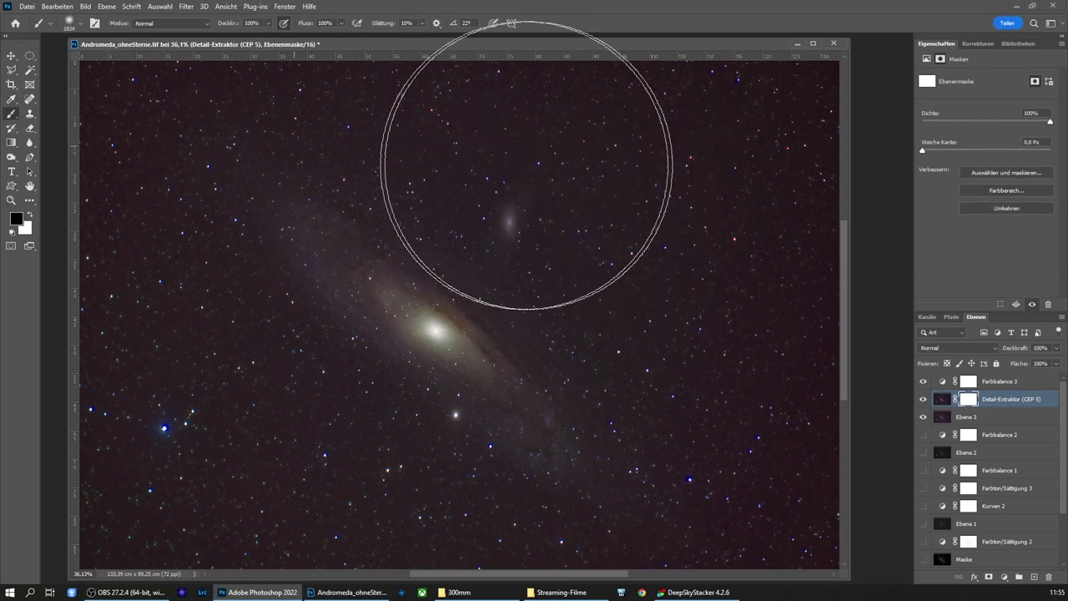
right_click(734, 200, "alt")
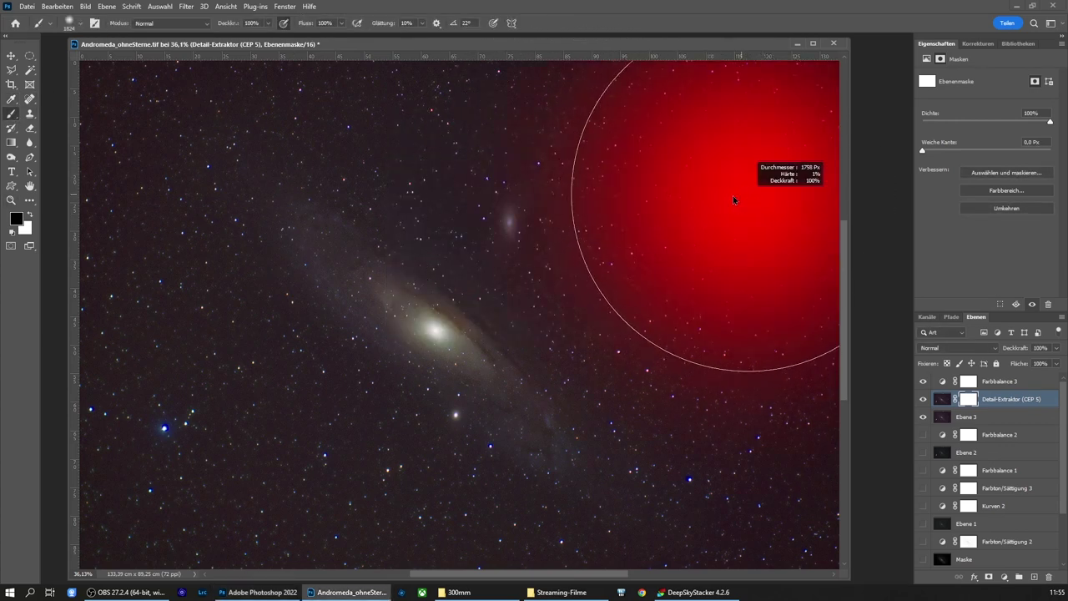
left_click_drag(733, 195, 668, 192)
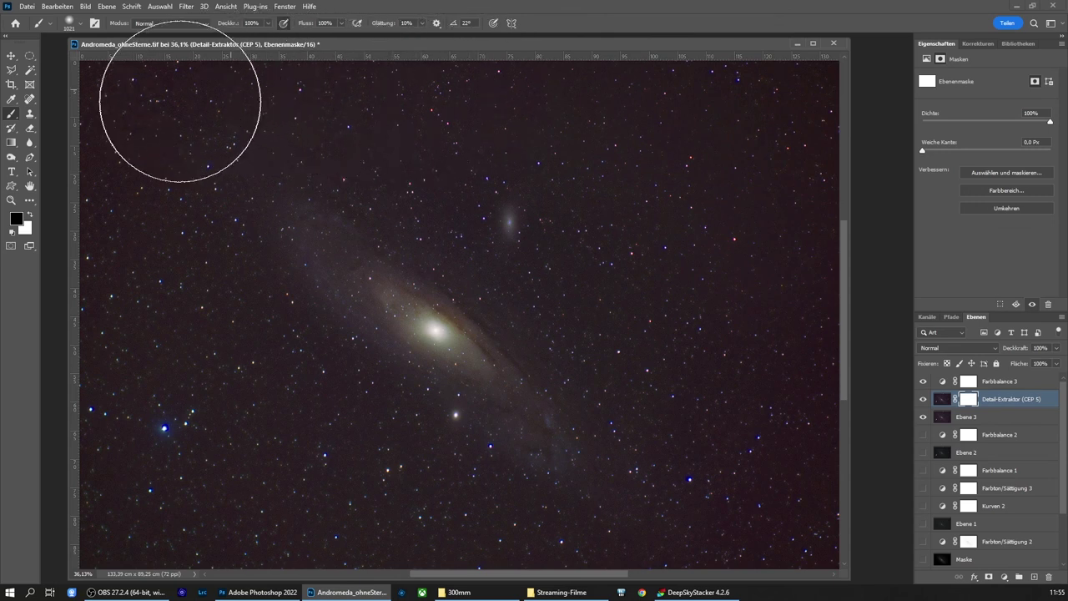
left_click_drag(128, 136, 131, 160)
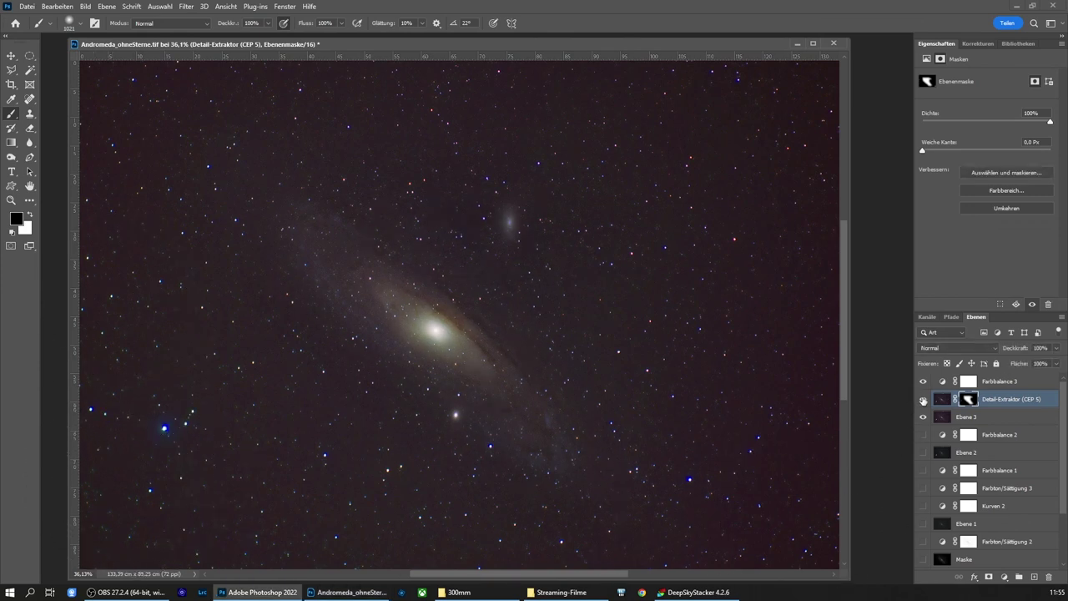
Toggle the Detail-Extraktor layer to compare, then refine the mask around the satellite galaxy
left_click(923, 400)
left_click(923, 399)
left_click(923, 400)
left_click(923, 400)
left_click(924, 400)
left_click(923, 400)
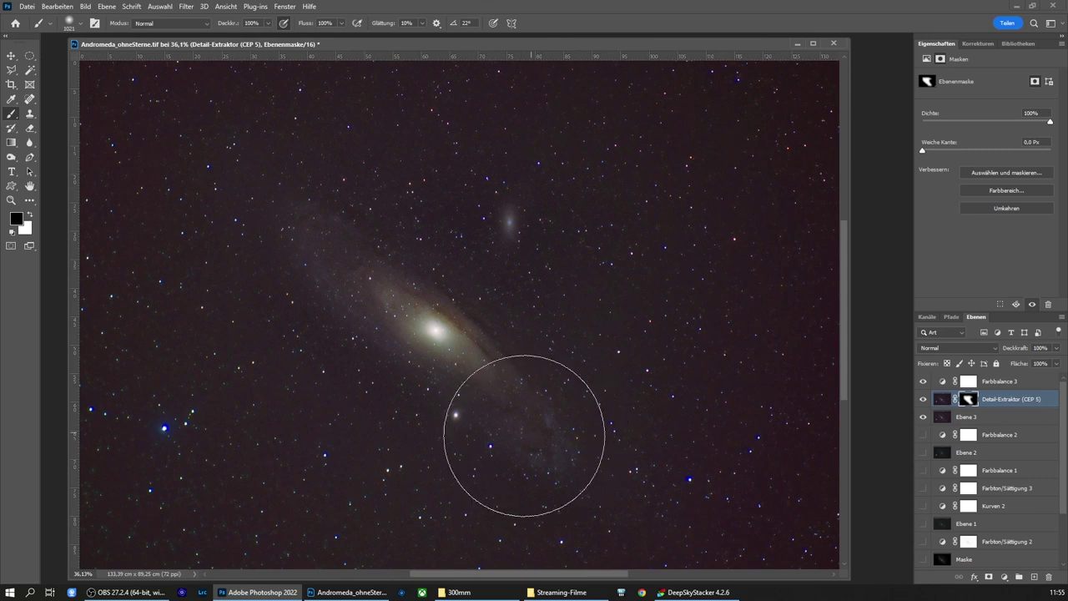
left_click_drag(715, 337, 654, 349)
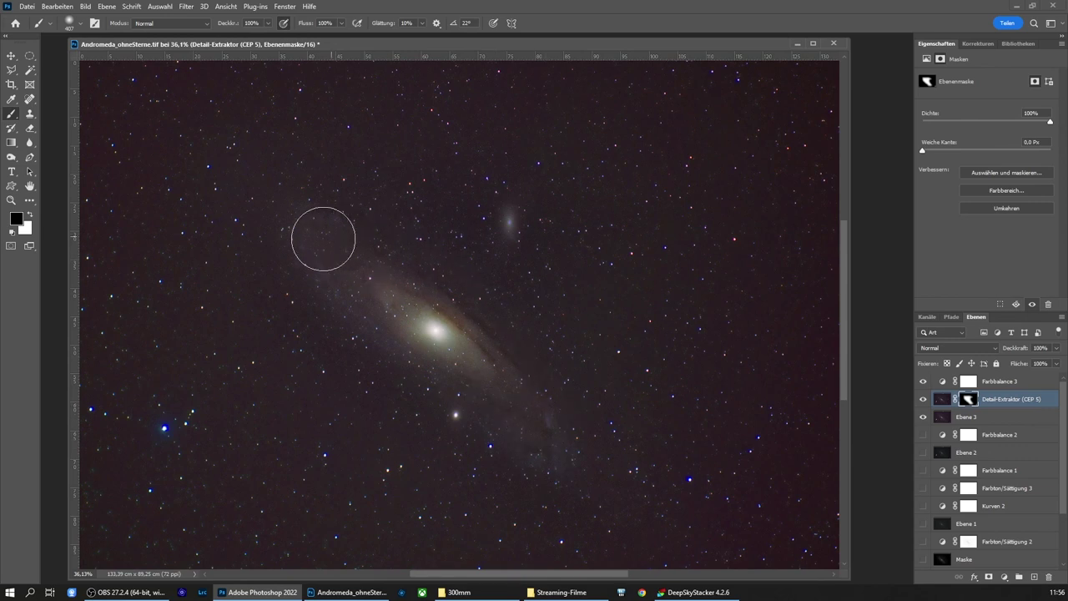
left_click_drag(506, 246, 510, 228)
left_click(984, 382)
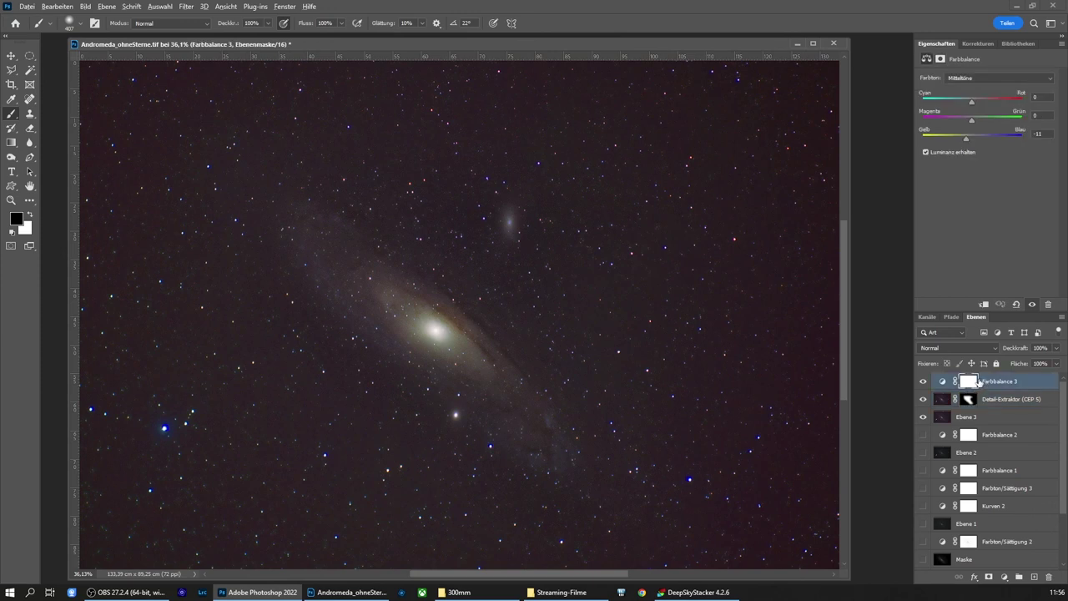
Stamp all visible layers into a new top layer, Ebene 4, then switch to the 300mm folder
key("ctrl+shift+alt+e")
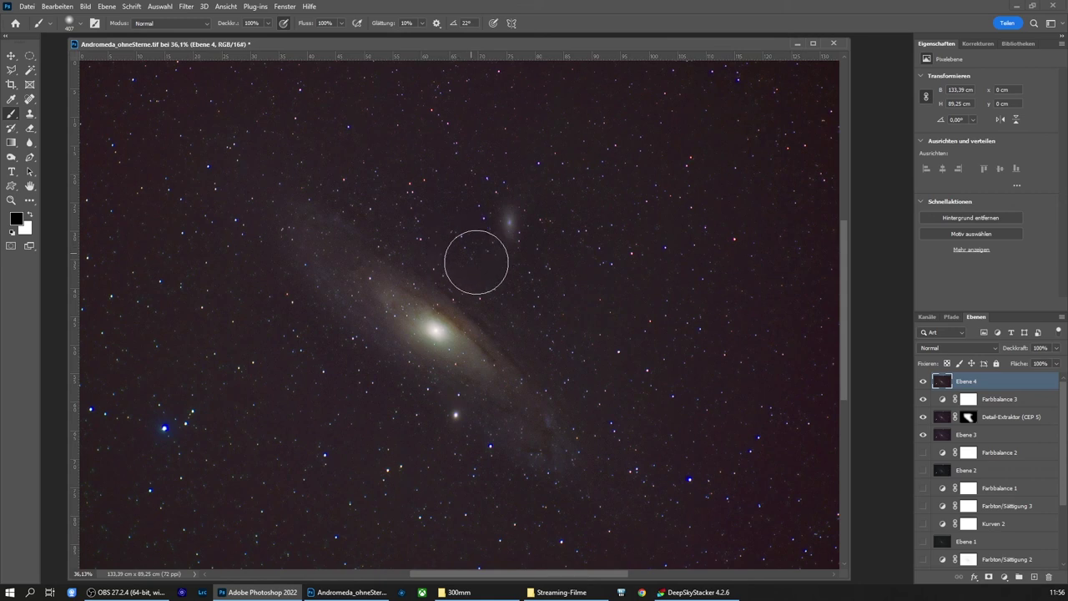
left_click(460, 592)
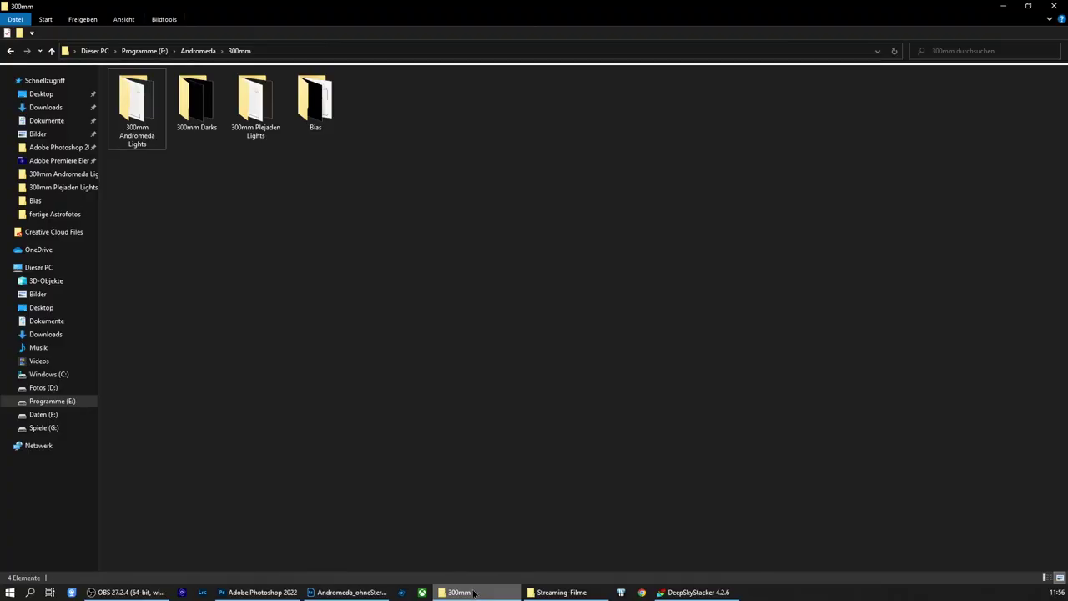
Open the 300mm Andromeda Lights folder and drag Autosave.tif onto the Photoshop canvas
double_click(138, 108)
scroll(582, 436, "down", 3)
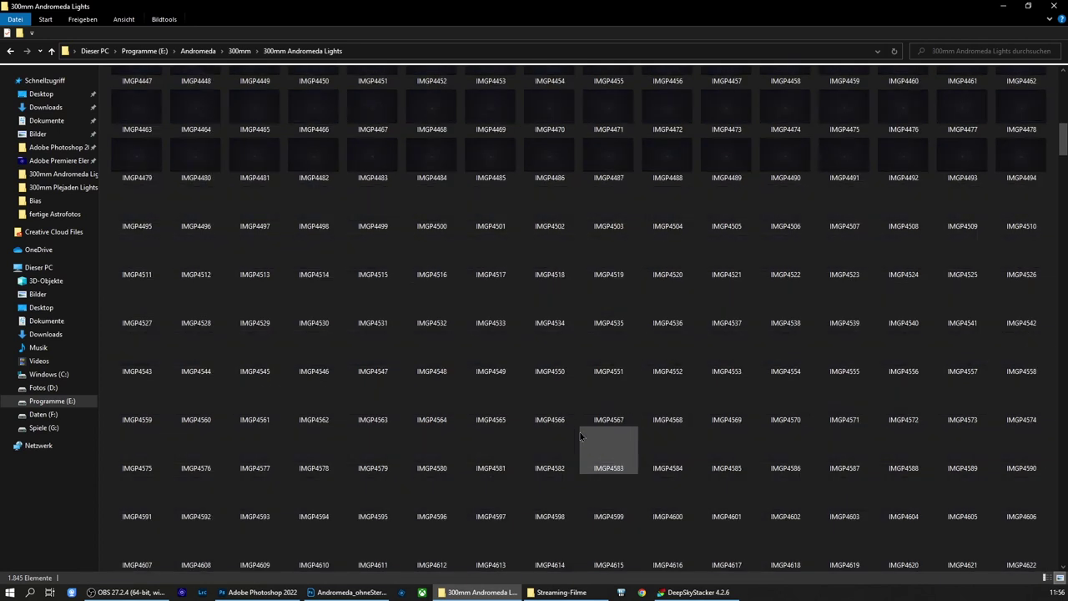
scroll(581, 436, "down", 5)
scroll(582, 436, "down", 5)
scroll(581, 435, "down", 5)
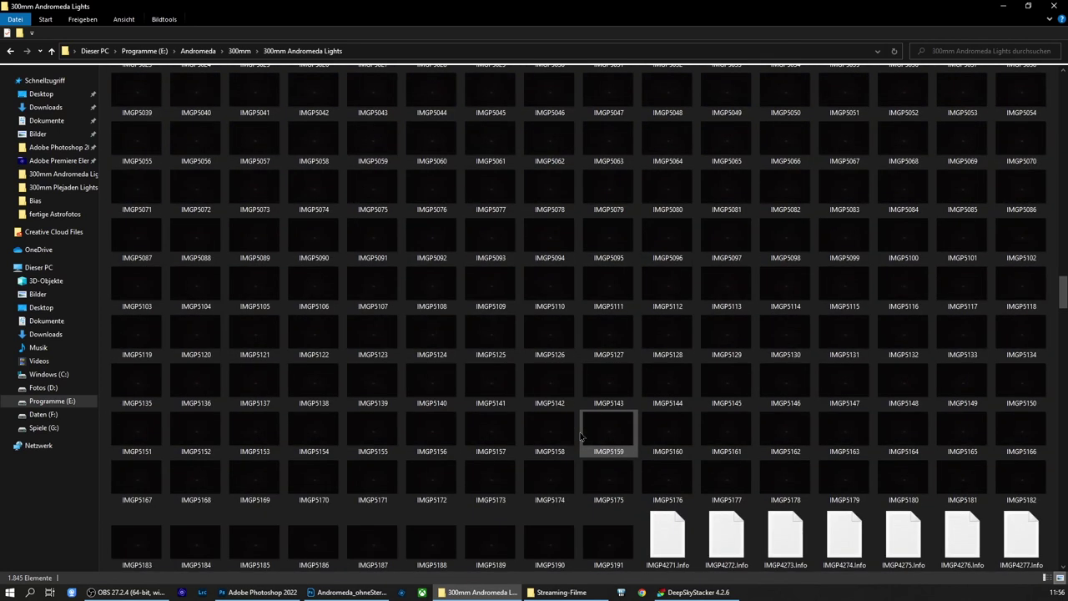
scroll(582, 435, "down", 5)
scroll(582, 435, "down", 3)
scroll(582, 436, "down", 5)
scroll(582, 436, "down", 5)
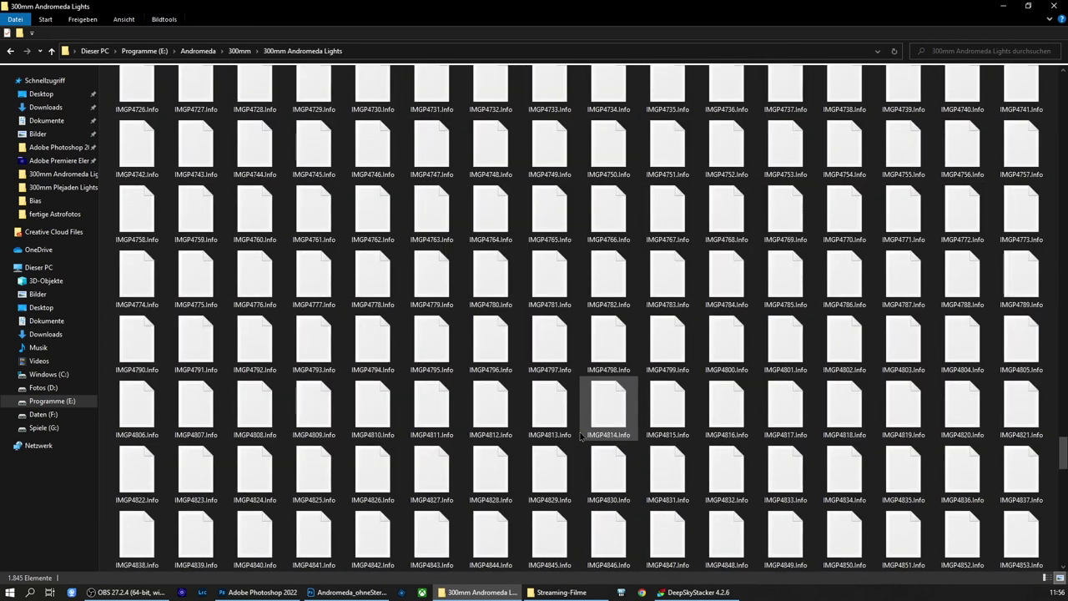
scroll(582, 436, "down", 5)
scroll(582, 436, "down", 5)
left_click(377, 543)
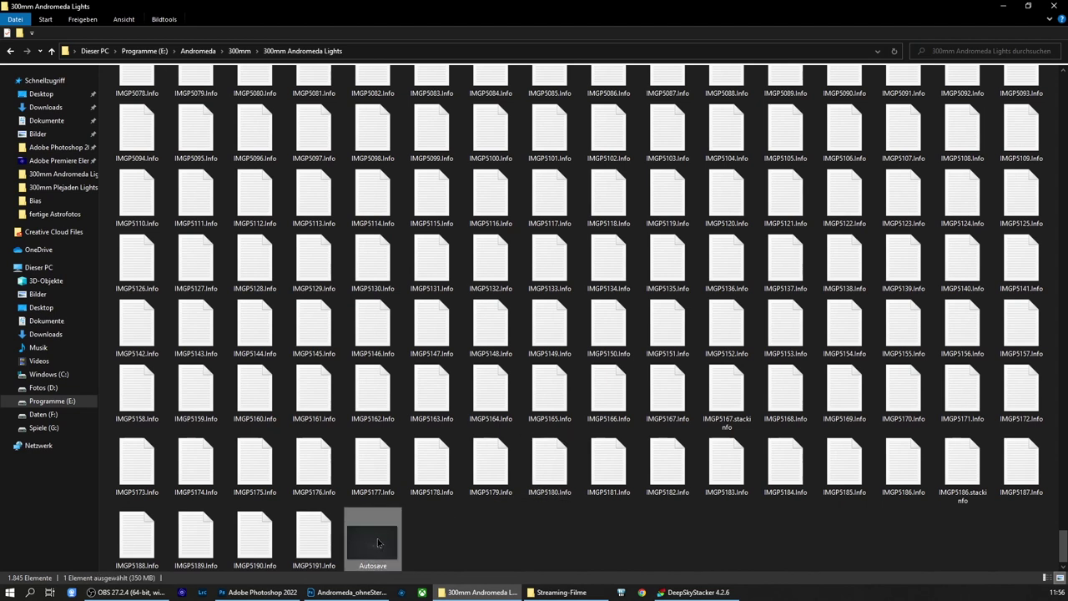
mouse_move(377, 543)
left_mouse_down()
mouse_move(695, 464)
mouse_move(873, 330)
left_mouse_up()
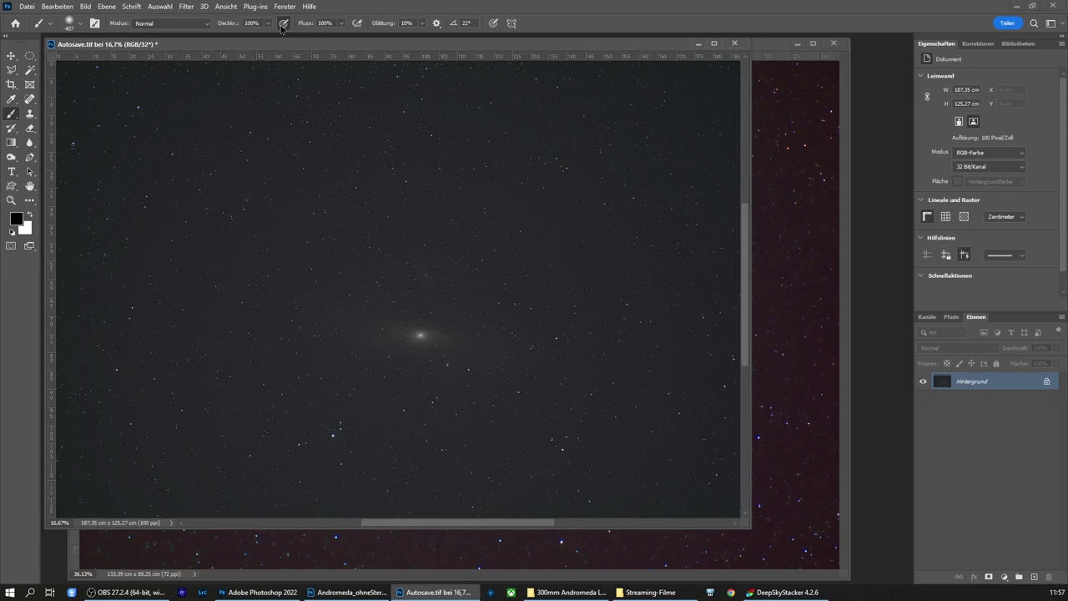
Arrange the Autosave.tif and Andromeda_ohneSterne.tif windows side by side
left_click(767, 46)
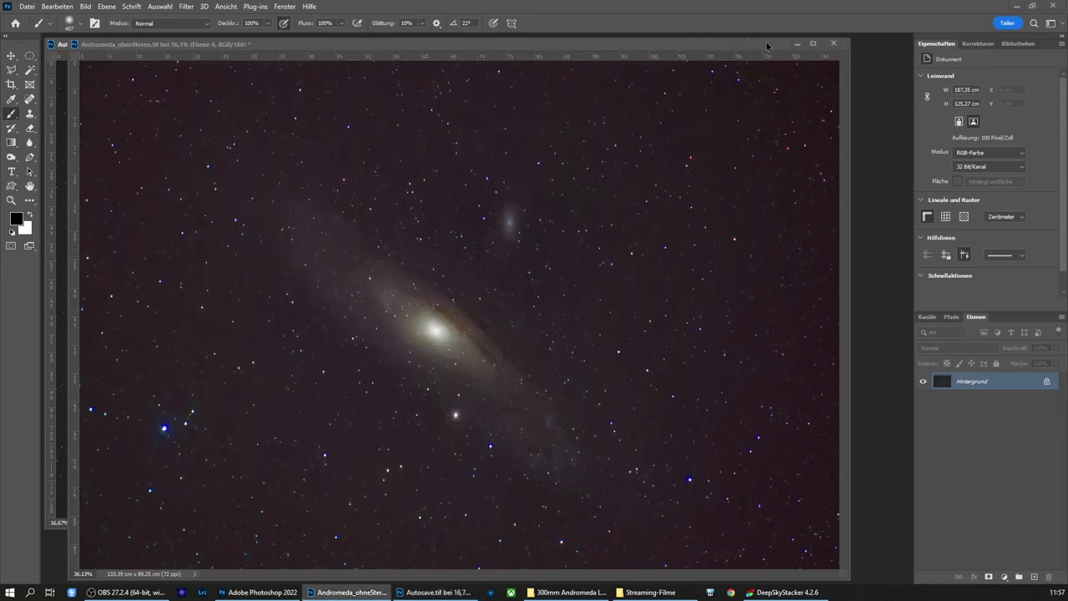
left_click_drag(453, 51, 868, 49)
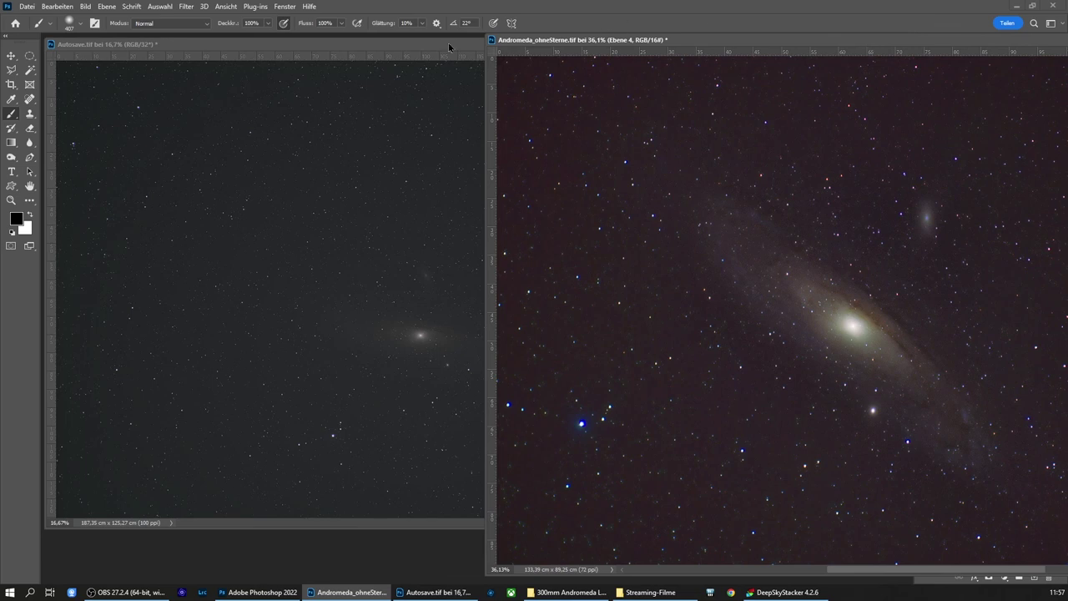
left_click_drag(449, 48, 318, 54)
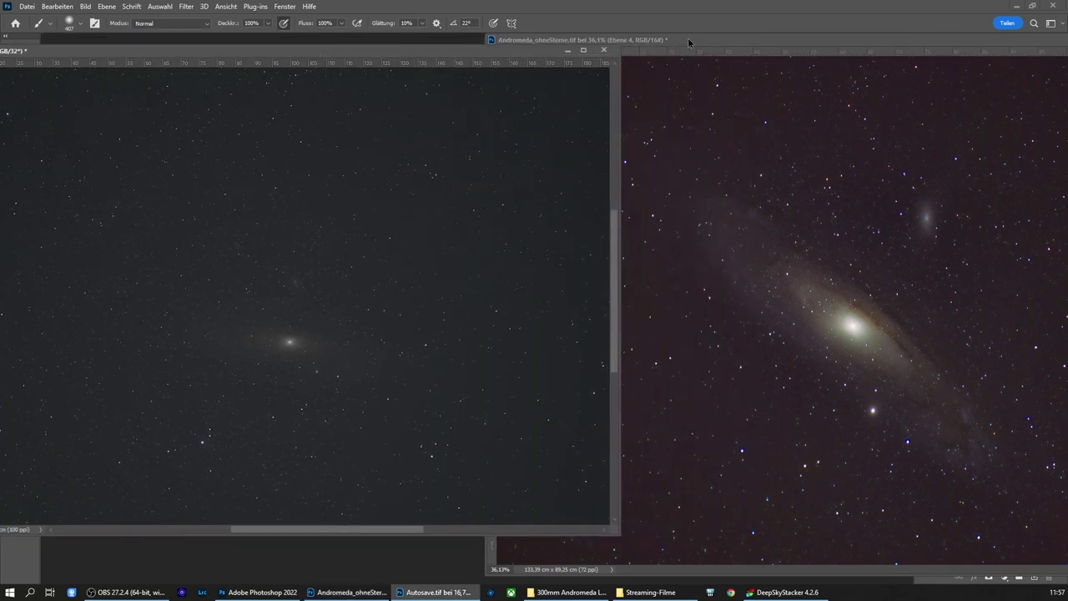
left_click_drag(689, 42, 681, 42)
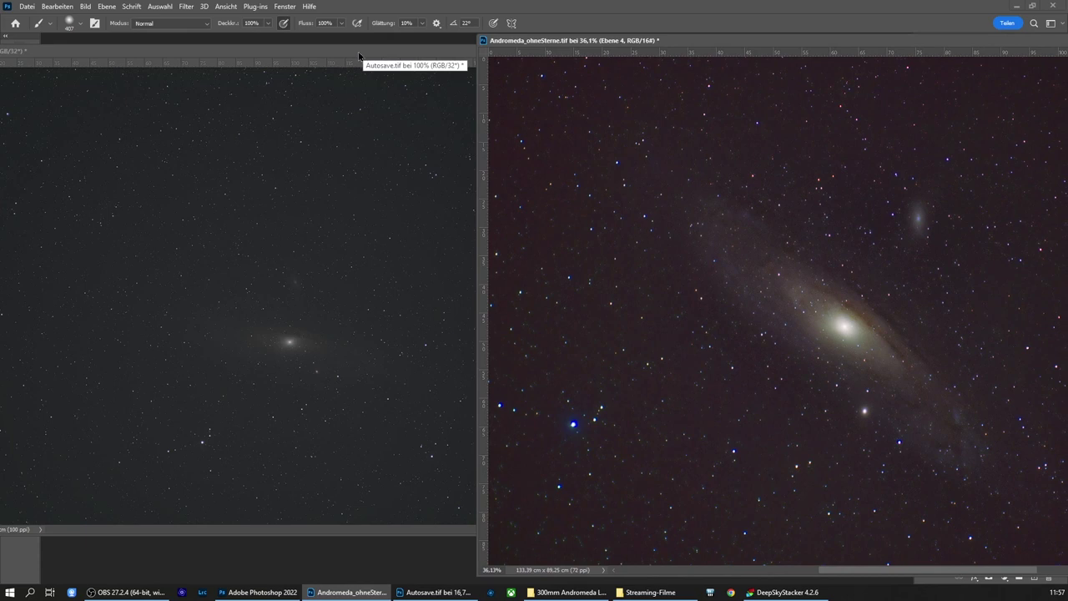
left_click_drag(359, 56, 504, 62)
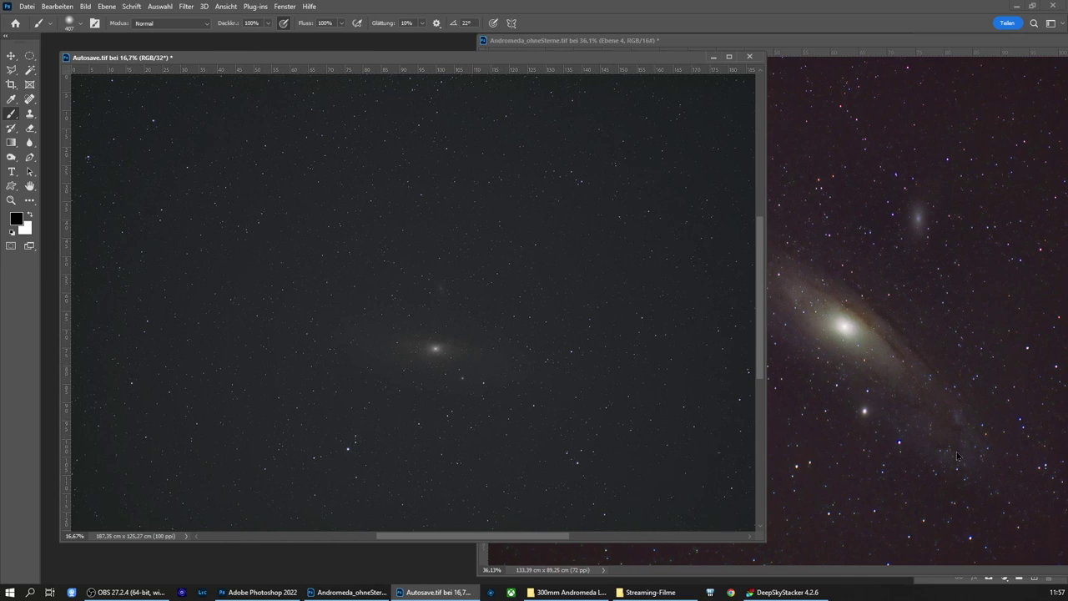
Open the single raw frame IMGP4629.DNG from Explorer in Camera Raw
left_click(574, 592)
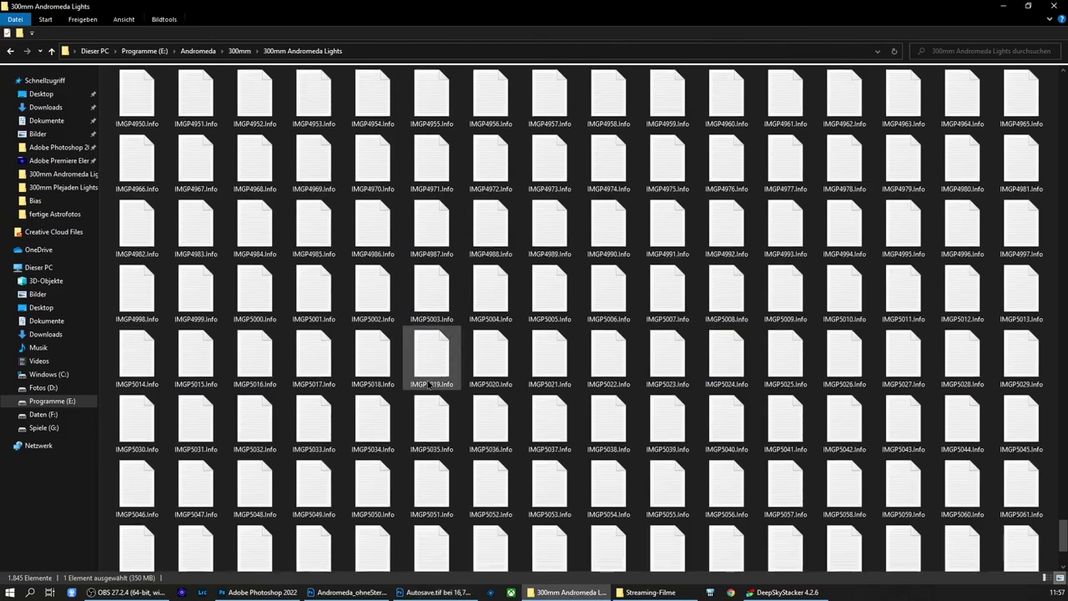
scroll(428, 384, "up", 10)
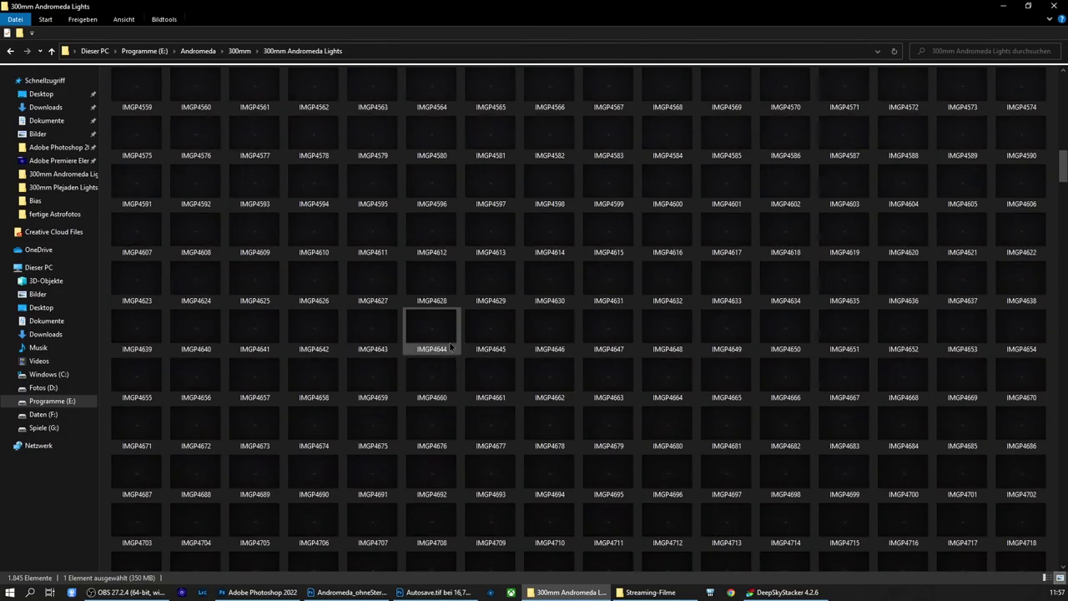
left_click(491, 284)
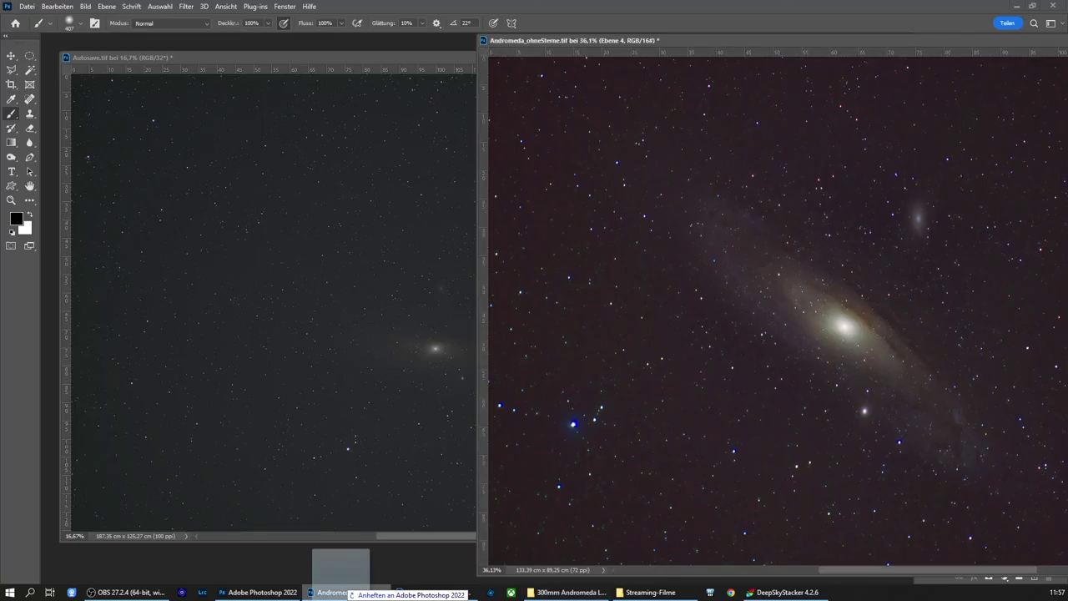
left_click_drag(493, 417, 361, 568)
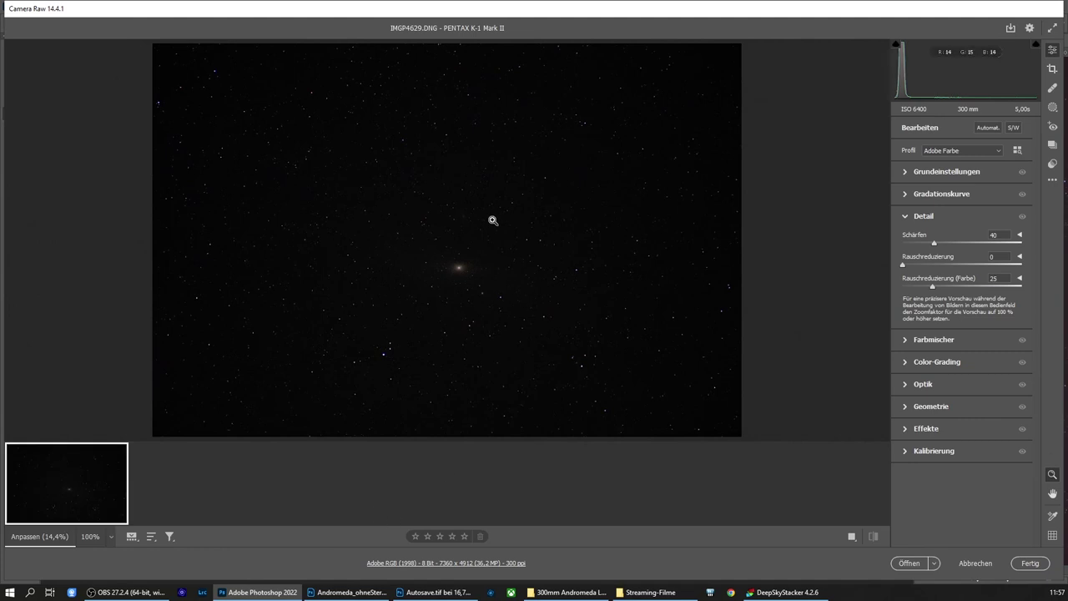
Zoom into the noisy galaxy core to about 254%, then close Camera Raw
mouse_move(493, 219)
left_mouse_down()
mouse_move(587, 258)
mouse_move(427, 307)
left_mouse_up()
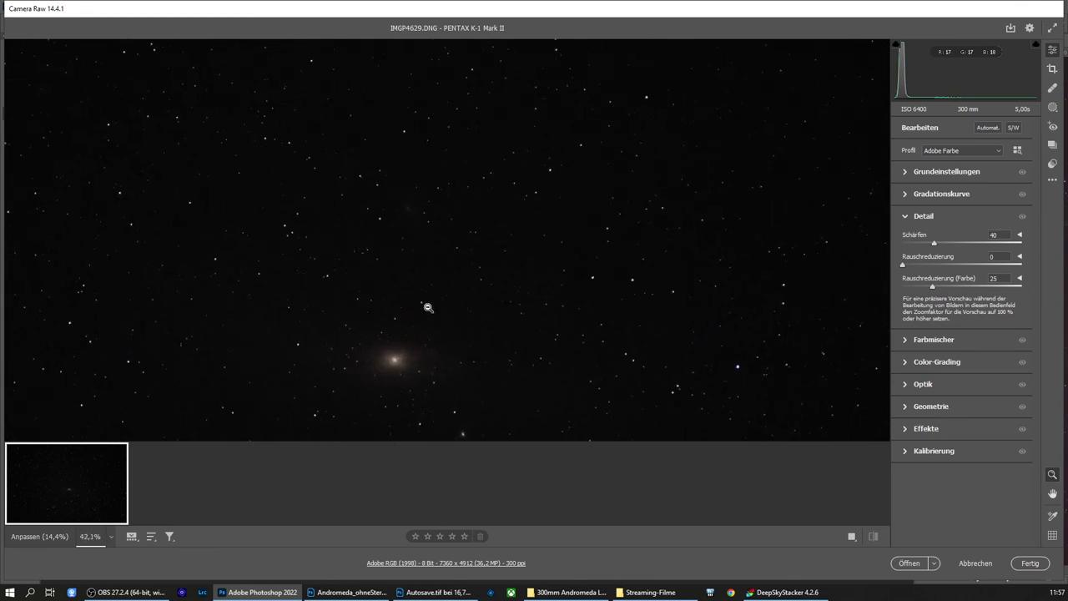
left_click_drag(396, 364, 451, 369)
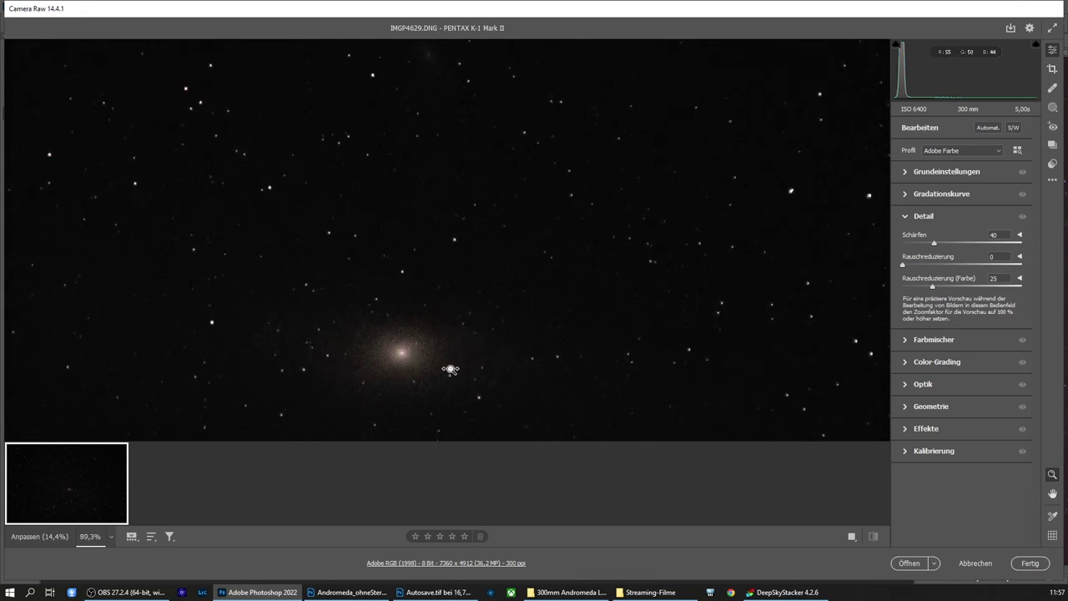
left_click_drag(382, 345, 439, 360)
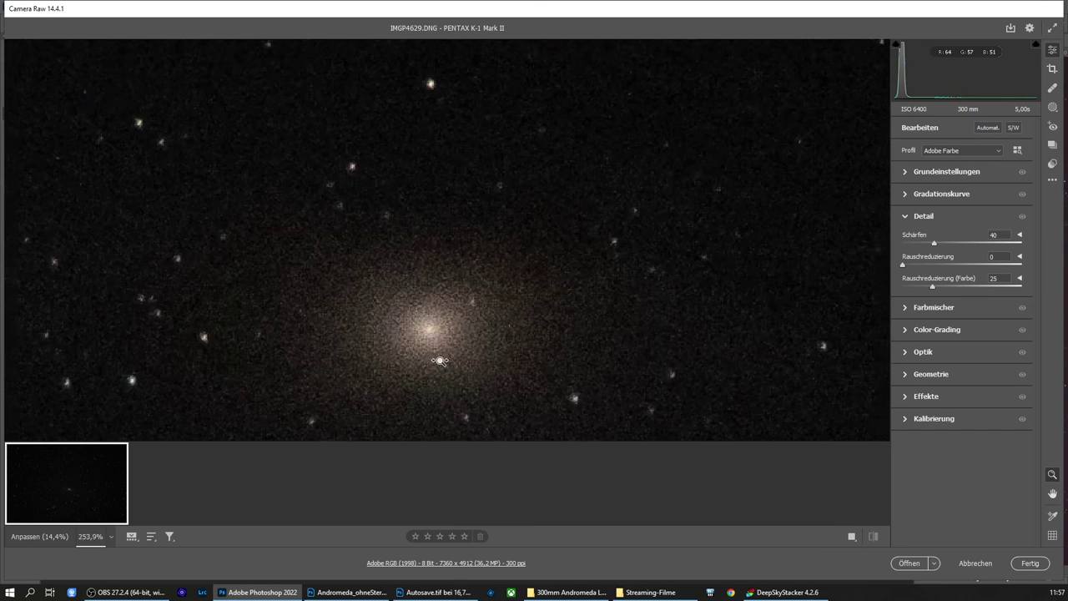
scroll(439, 361, "down", 2)
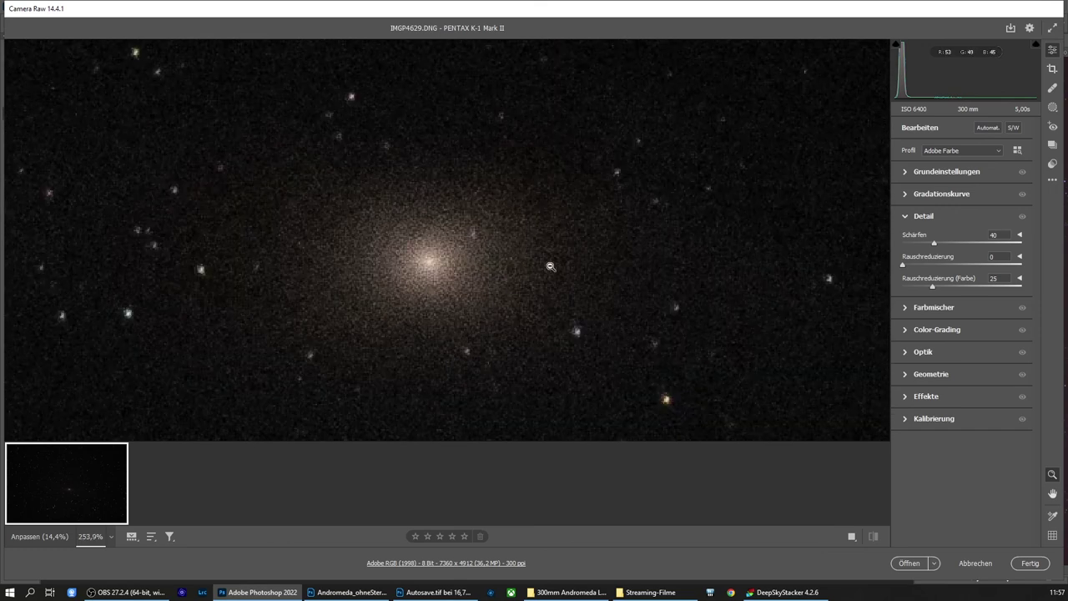
left_click(975, 563)
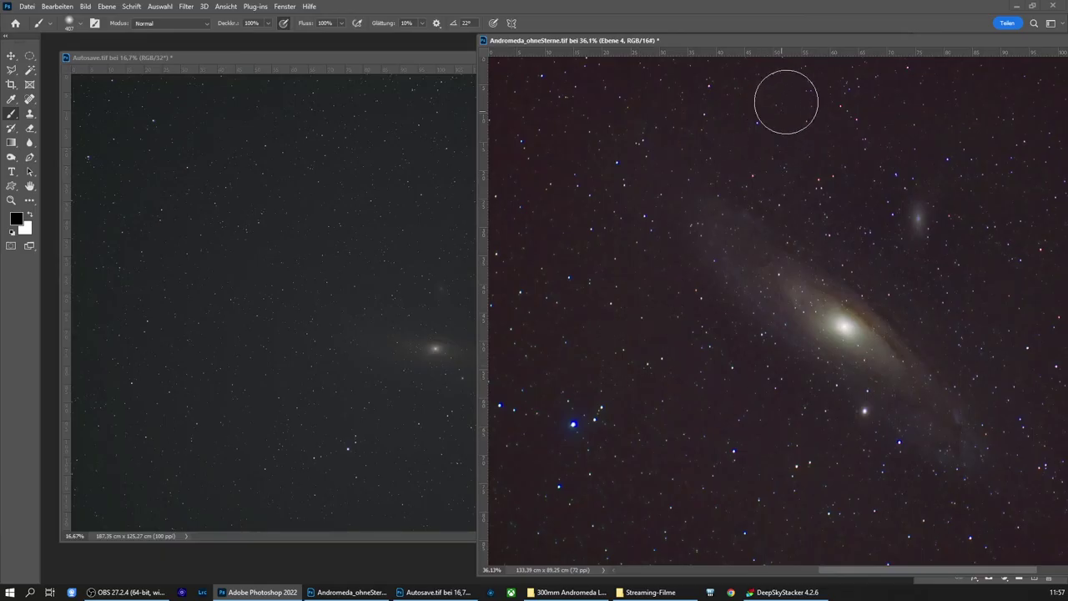
Move the Andromeda_ohneSterne window left so it sits fully visible beside Autosave.tif
left_click_drag(805, 48, 575, 51)
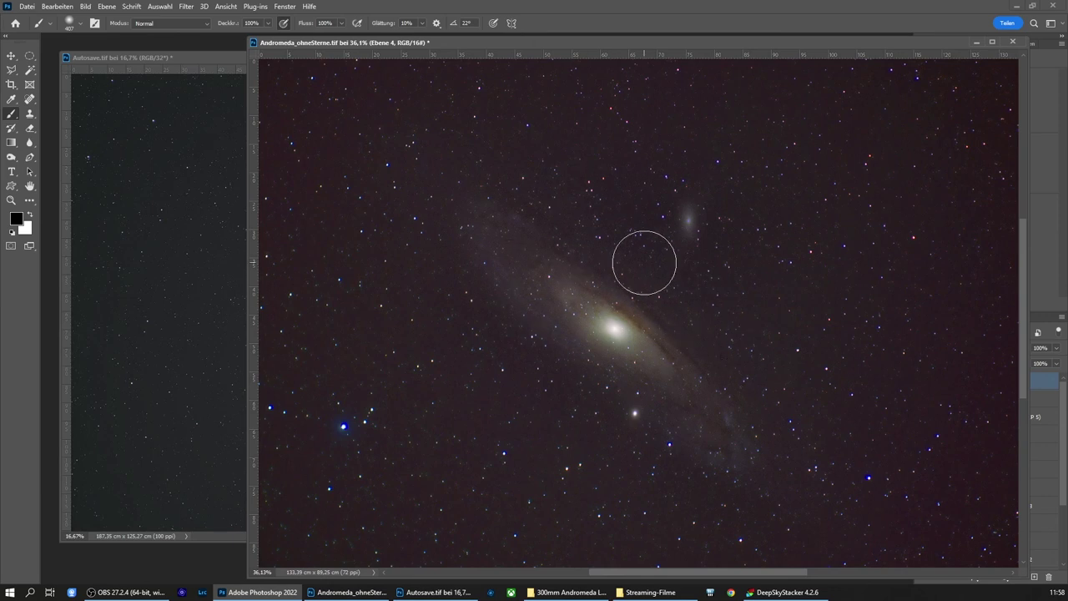
In Explorer, browse the 300mm Plejaden Lights folder, then open Andromeda's fertige Astrofotos folder
mouse_move(571, 592)
left_click(551, 551)
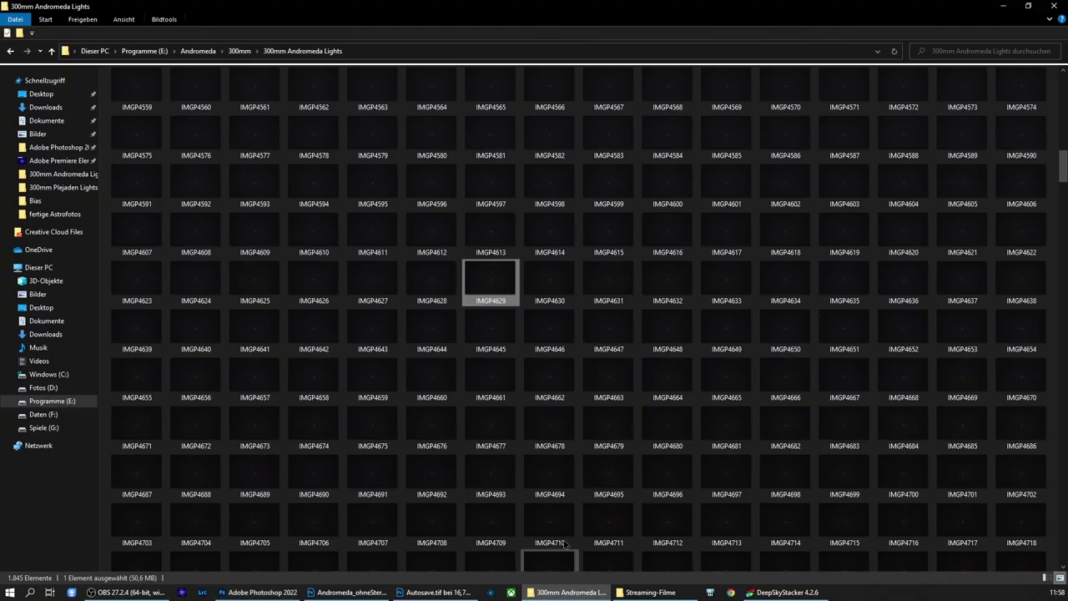
left_click(239, 50)
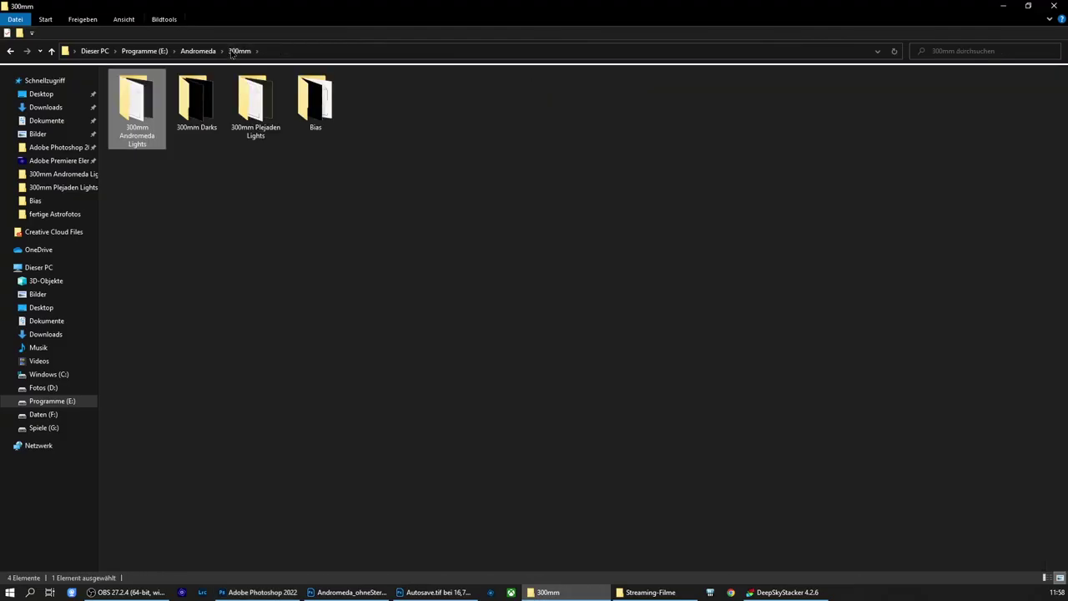
double_click(252, 102)
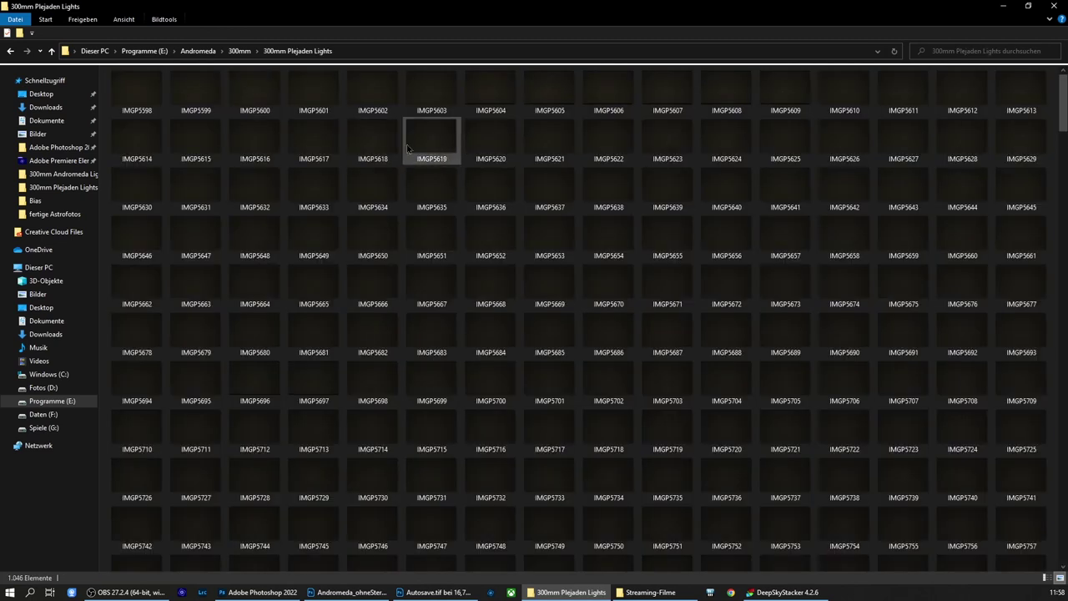
scroll(551, 352, "down", 10)
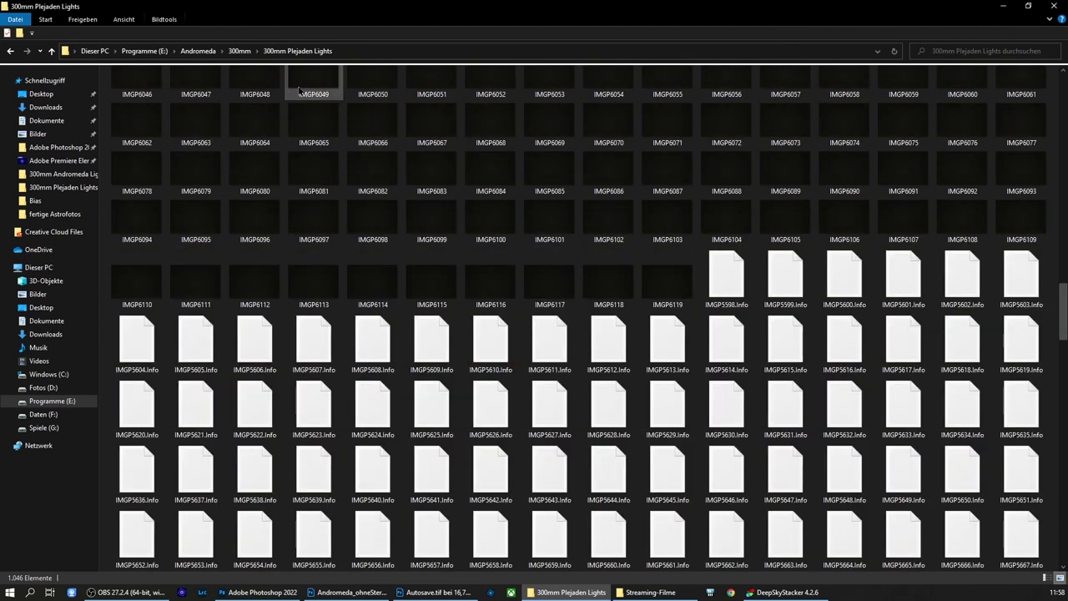
scroll(491, 275, "up", 3)
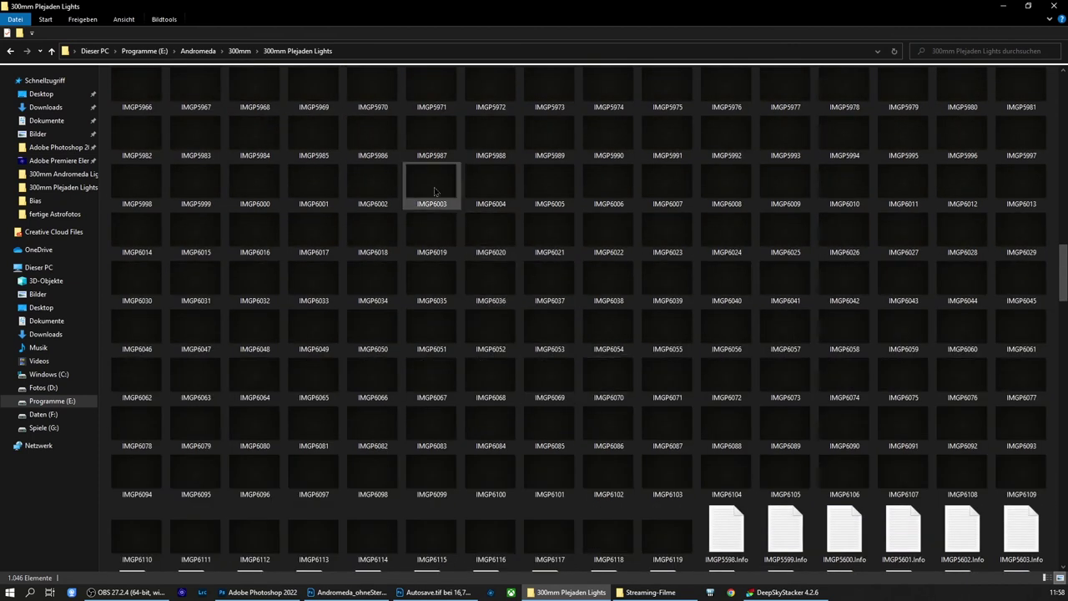
left_click(205, 53)
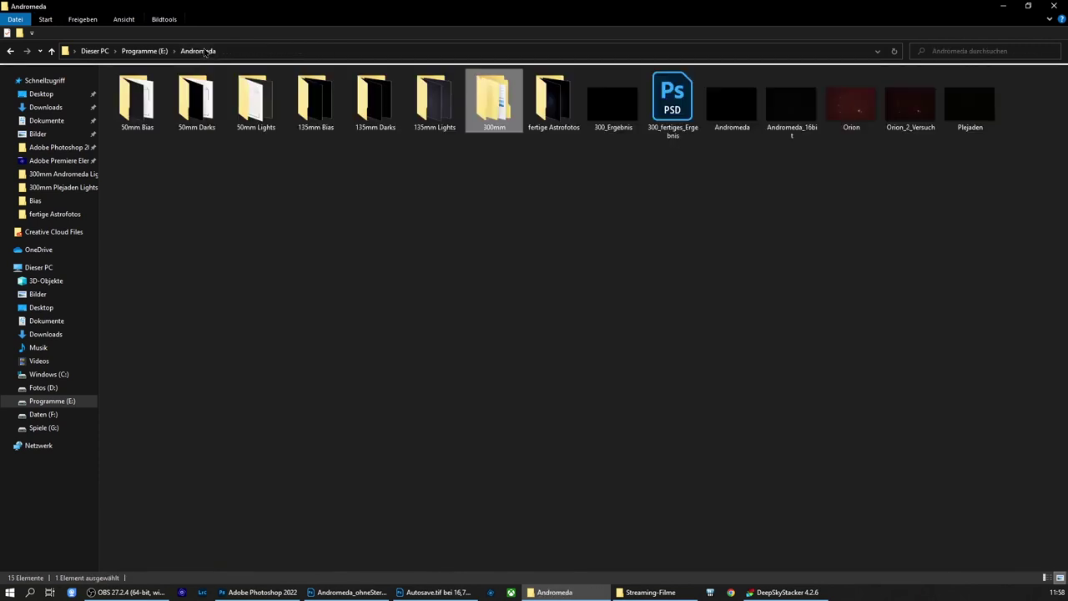
double_click(549, 105)
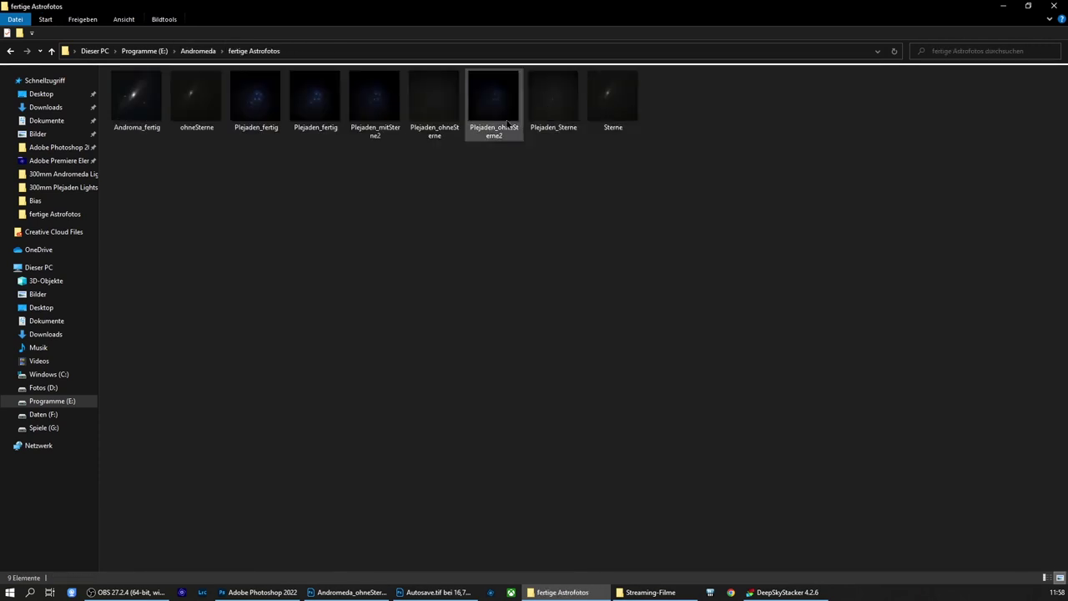
Open Plejaden_fertig and Androma_fertig in Photoshop and arrange them side by side
mouse_move(251, 108)
left_mouse_down()
mouse_move(447, 518)
mouse_move(438, 592)
mouse_move(438, 575)
mouse_move(303, 537)
mouse_move(192, 561)
left_mouse_up()
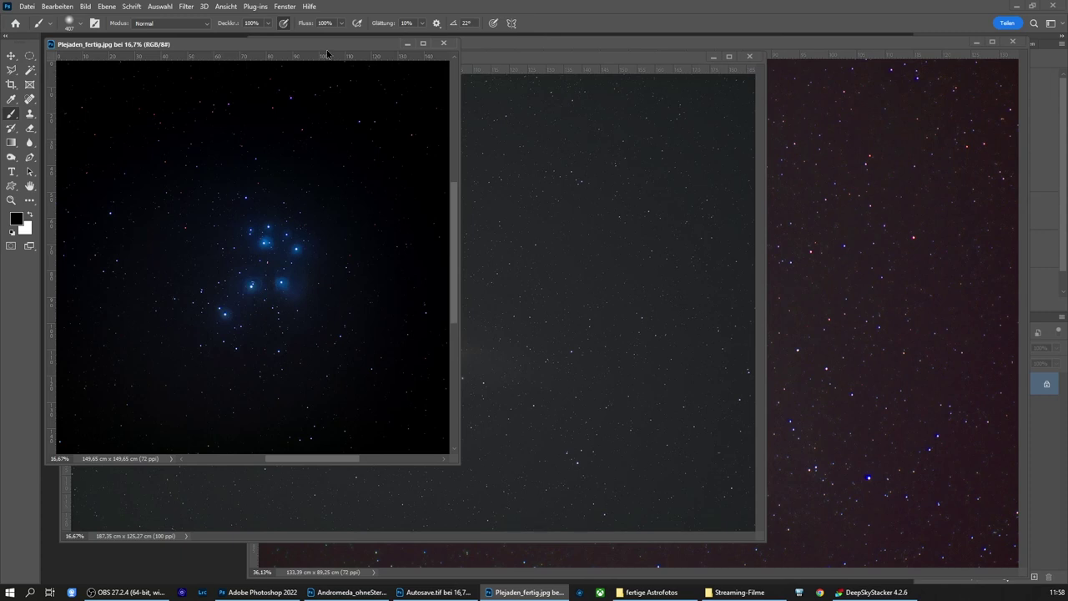
mouse_move(327, 52)
left_mouse_down()
mouse_move(889, 60)
mouse_move(880, 60)
left_mouse_up()
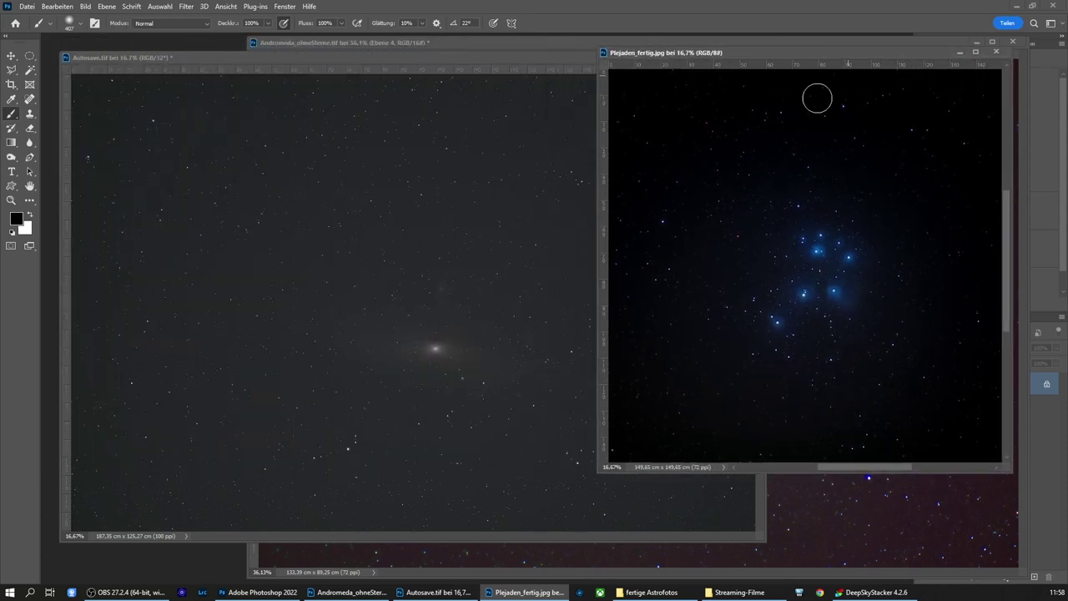
left_click(649, 595)
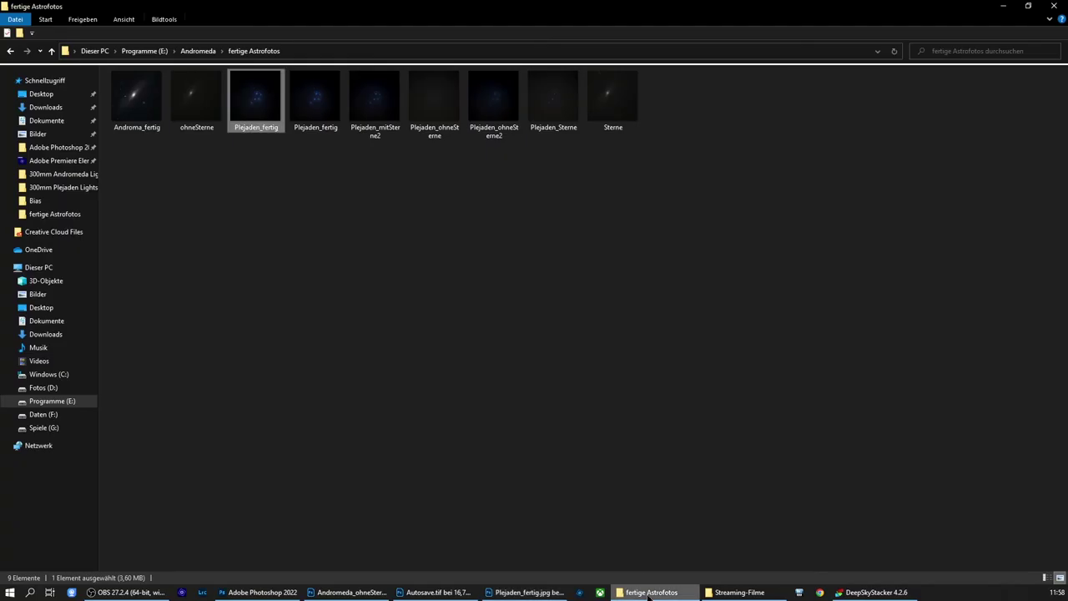
left_click(141, 108)
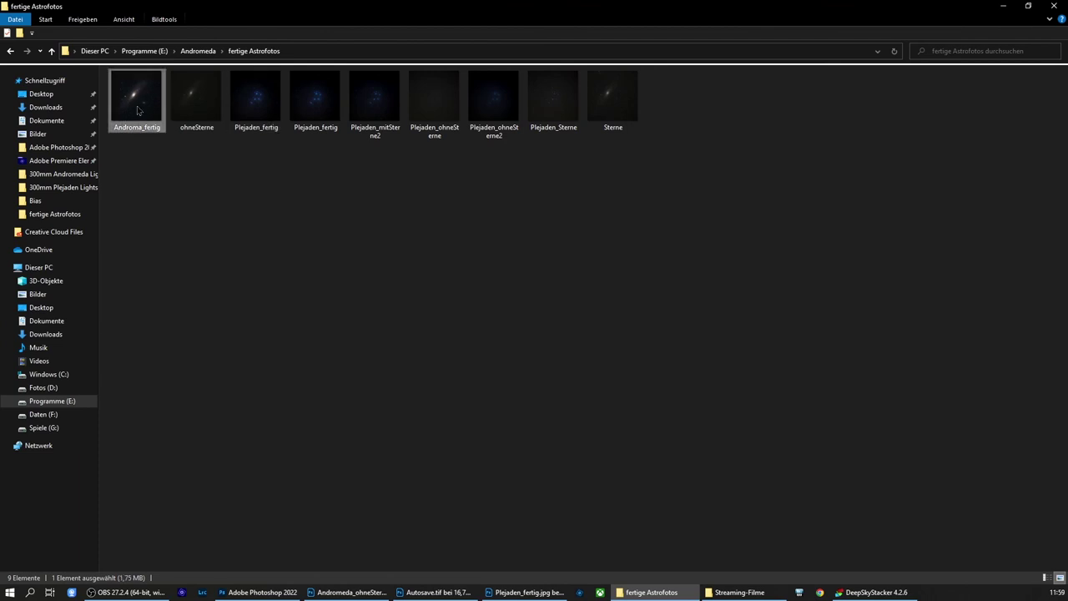
left_click_drag(140, 107, 403, 591)
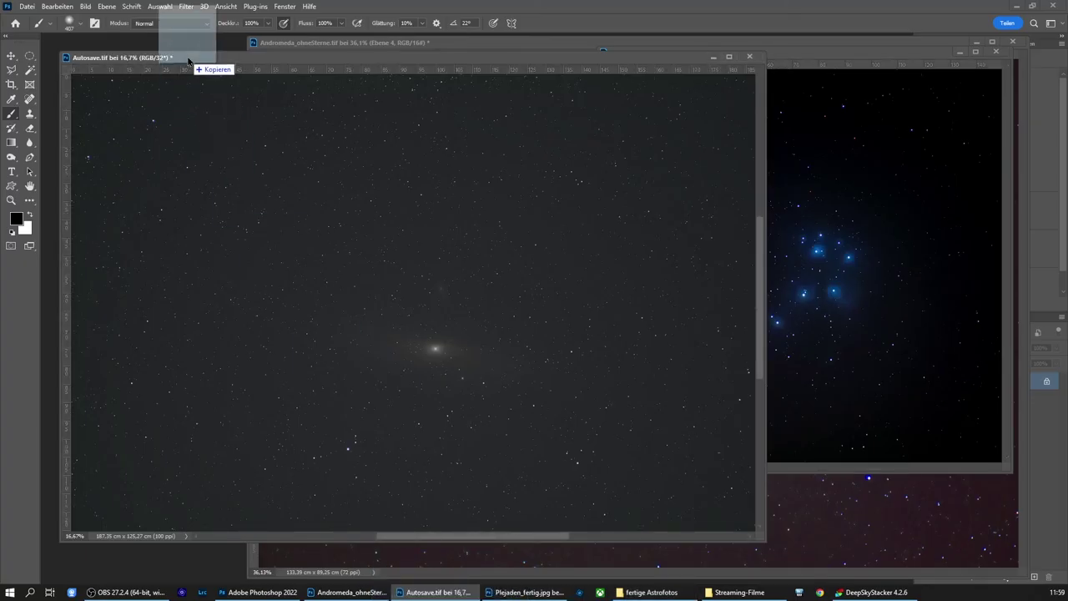
left_click_drag(401, 576, 197, 48)
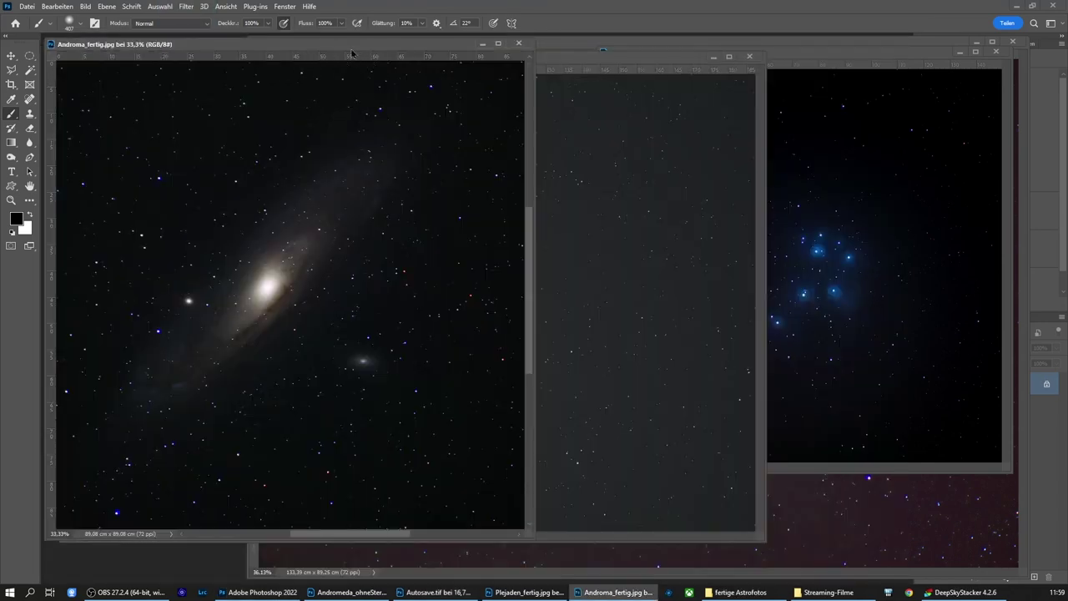
left_click_drag(347, 42, 361, 52)
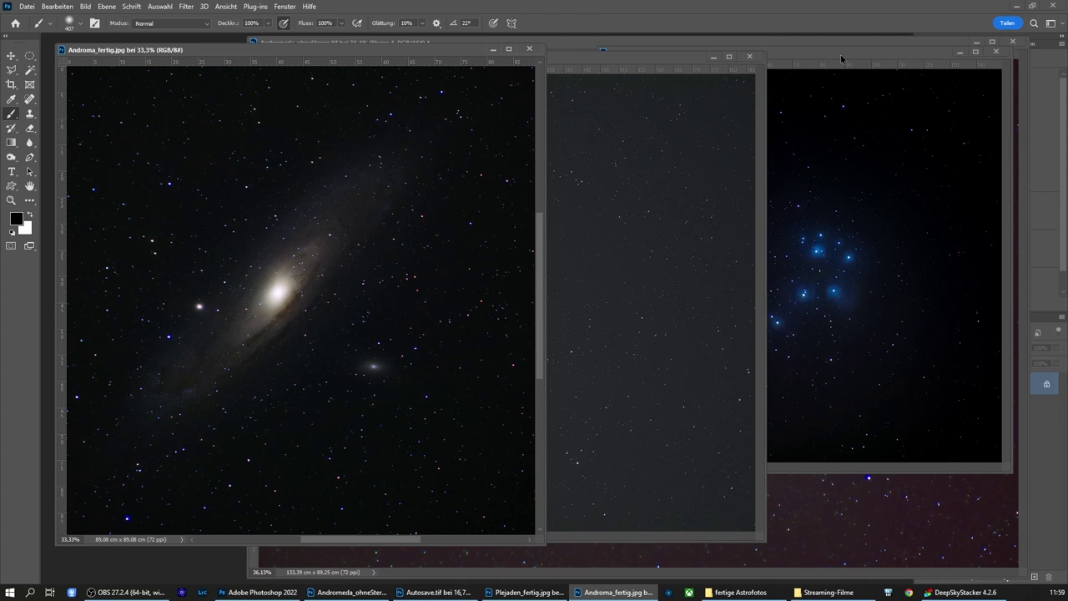
left_click_drag(842, 58, 804, 56)
Close Autosave.tif and reposition Andromeda_ohneSterne so the Layers panel is uncovered
left_click(691, 515)
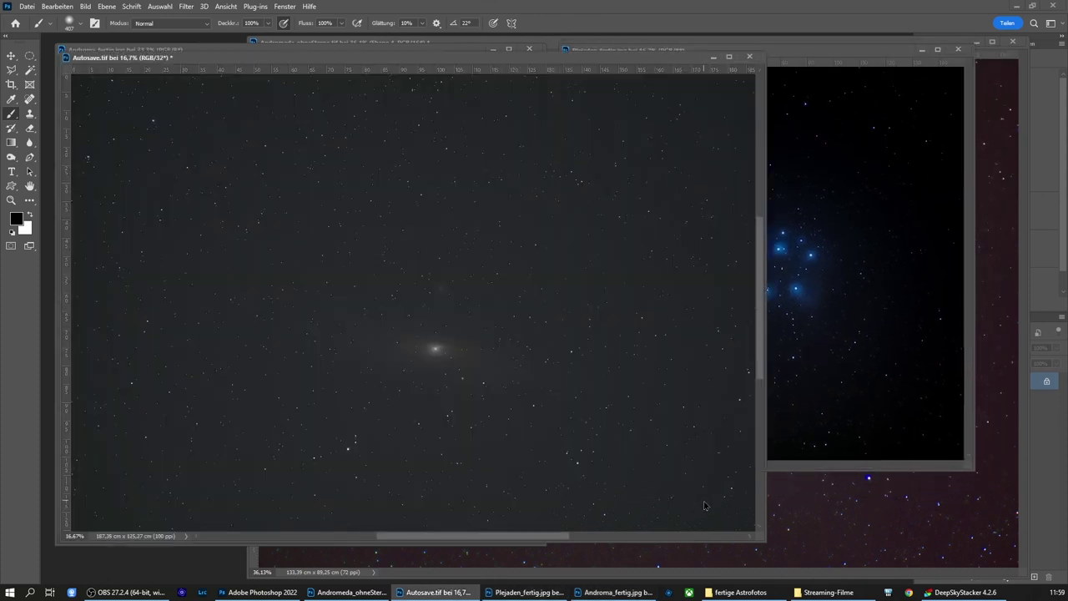
left_click(752, 55)
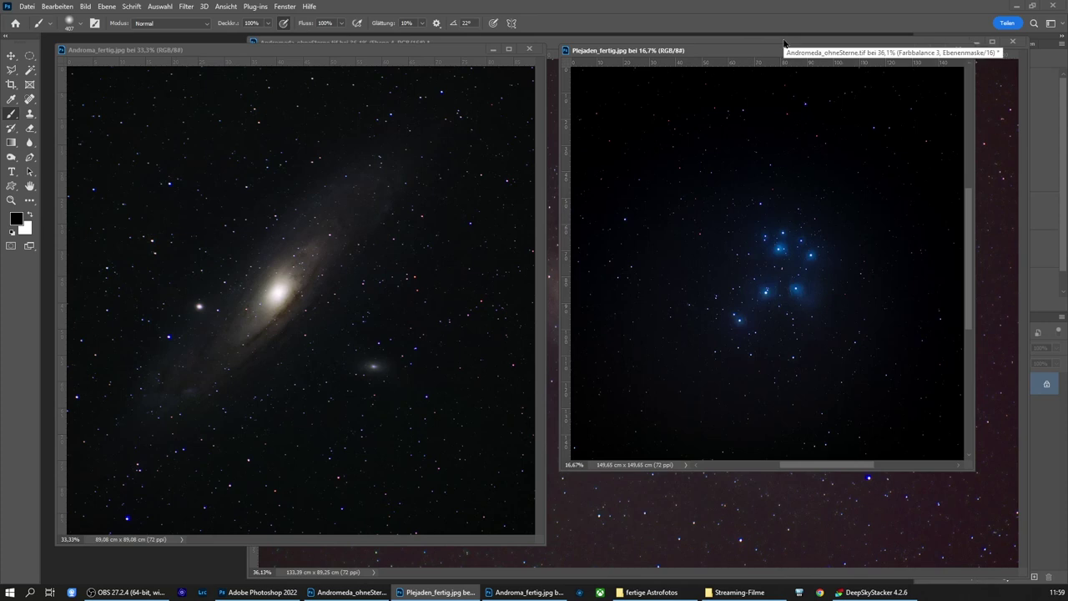
left_click(784, 42)
left_click_drag(564, 39, 714, 43)
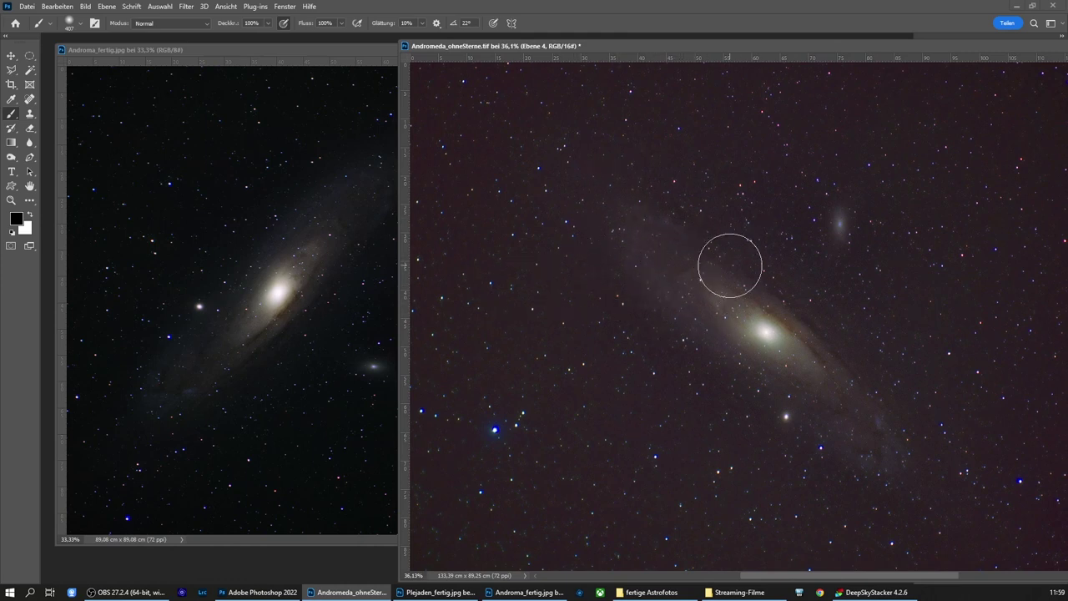
left_click_drag(806, 53, 503, 54)
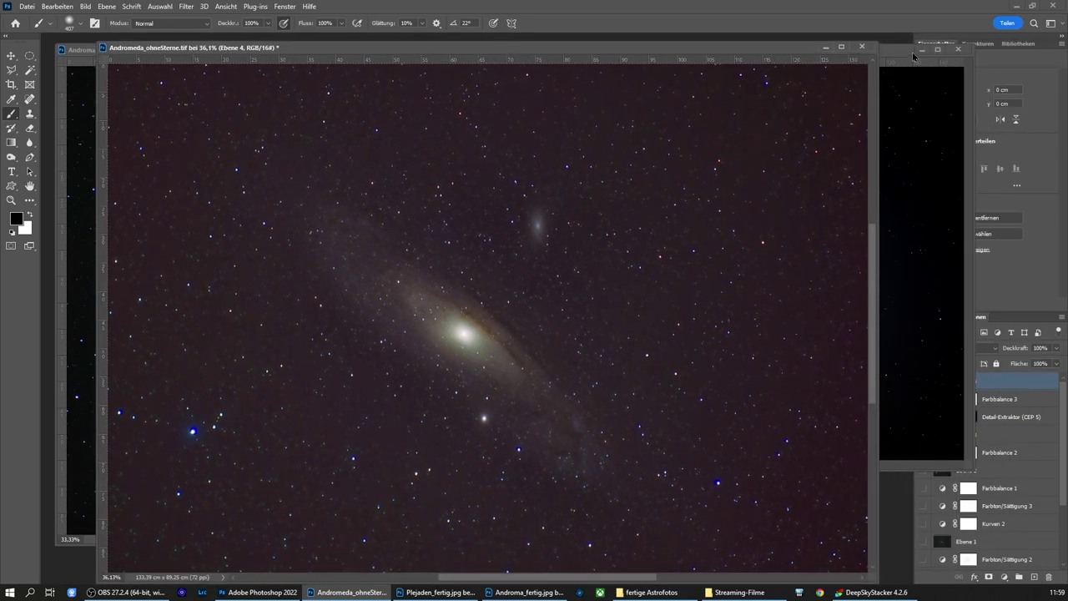
Close Plejaden_fertig and add a Color Balance layer with midtones -4, -4, +10
left_click(958, 50)
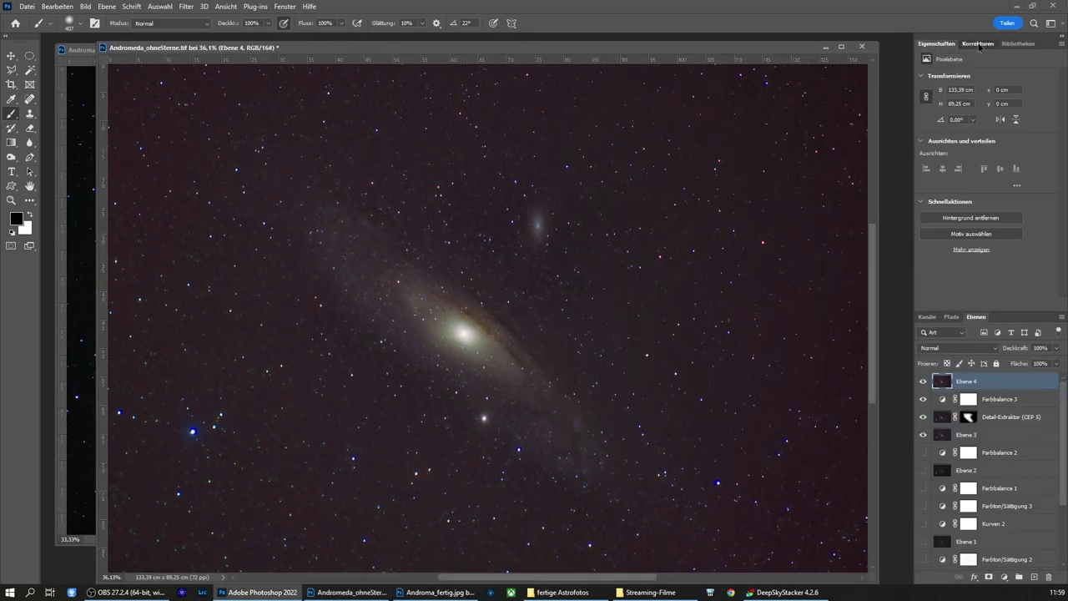
left_click(980, 47)
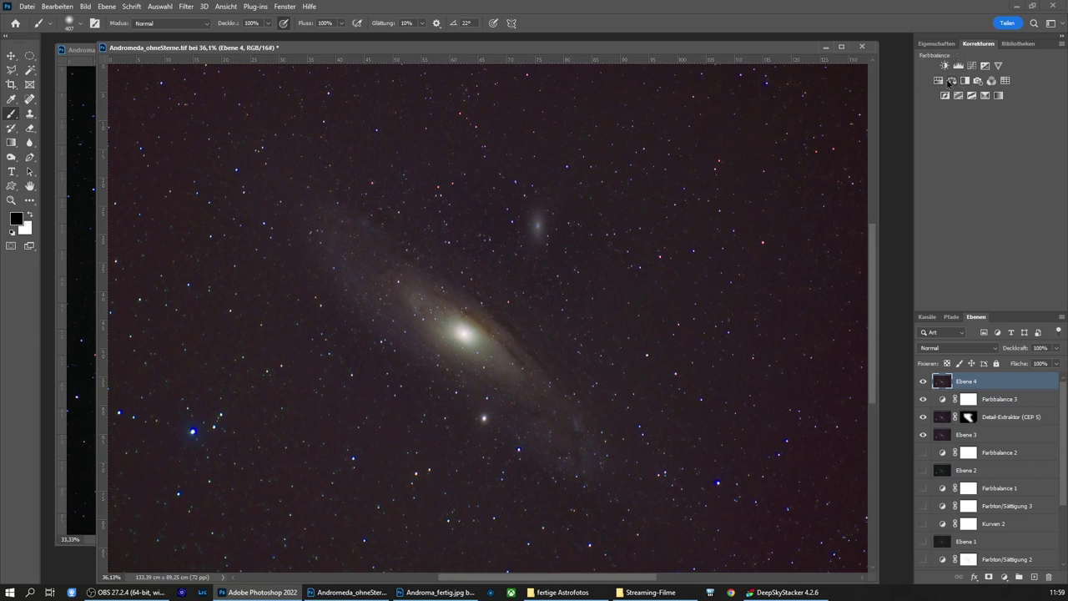
left_click(952, 81)
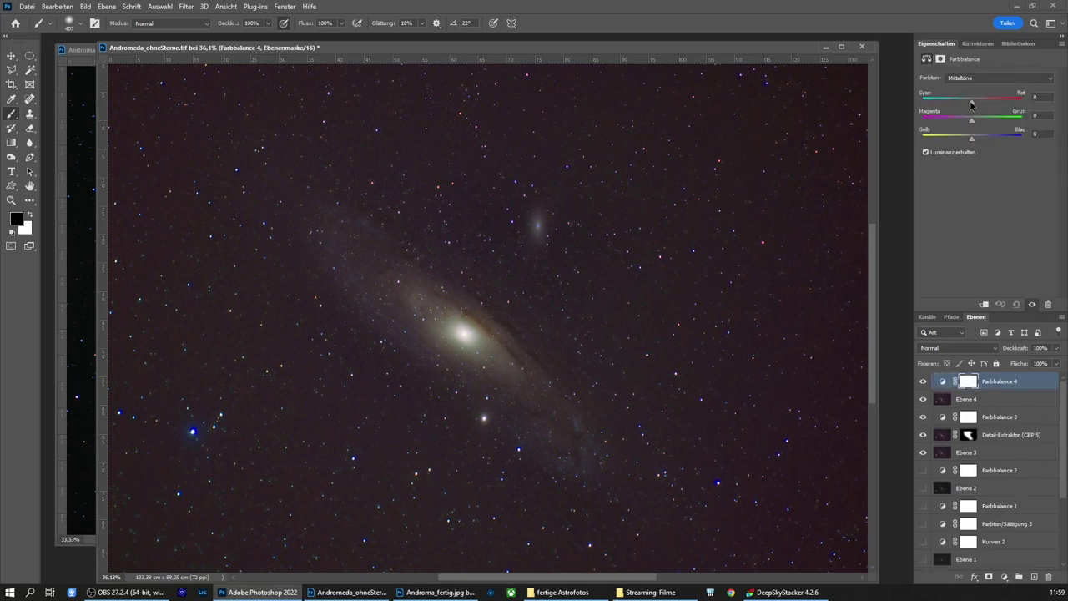
left_click_drag(971, 105, 969, 104)
left_click_drag(970, 105, 971, 106)
Add a Curves layer with the midpoint pulled down to darken the sky background
left_click(978, 44)
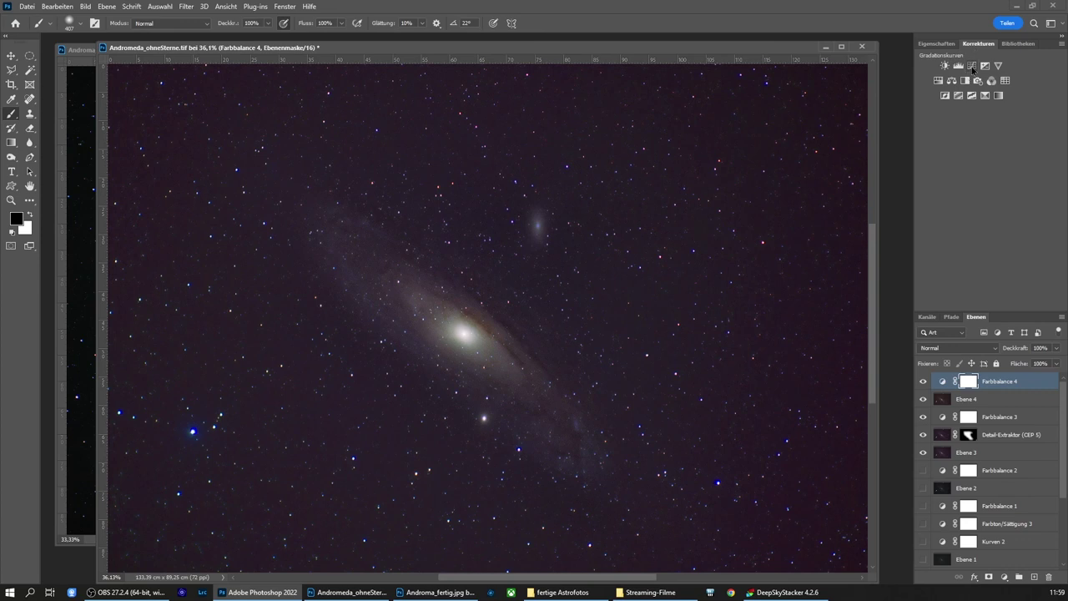
left_click(972, 66)
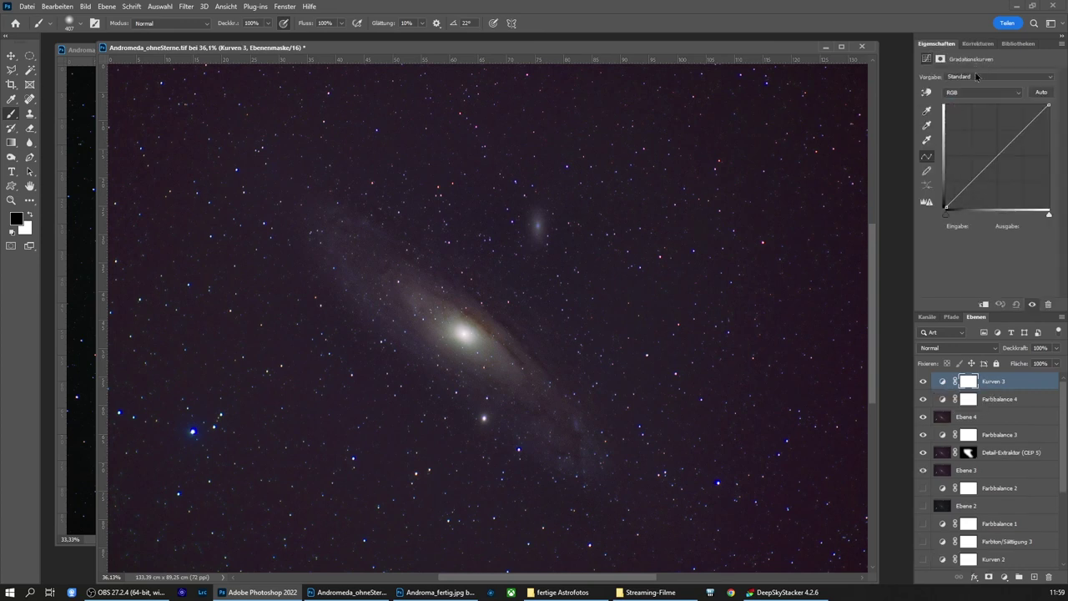
left_click(995, 161)
mouse_move(995, 161)
left_mouse_down()
mouse_move(972, 192)
mouse_move(999, 161)
left_mouse_up()
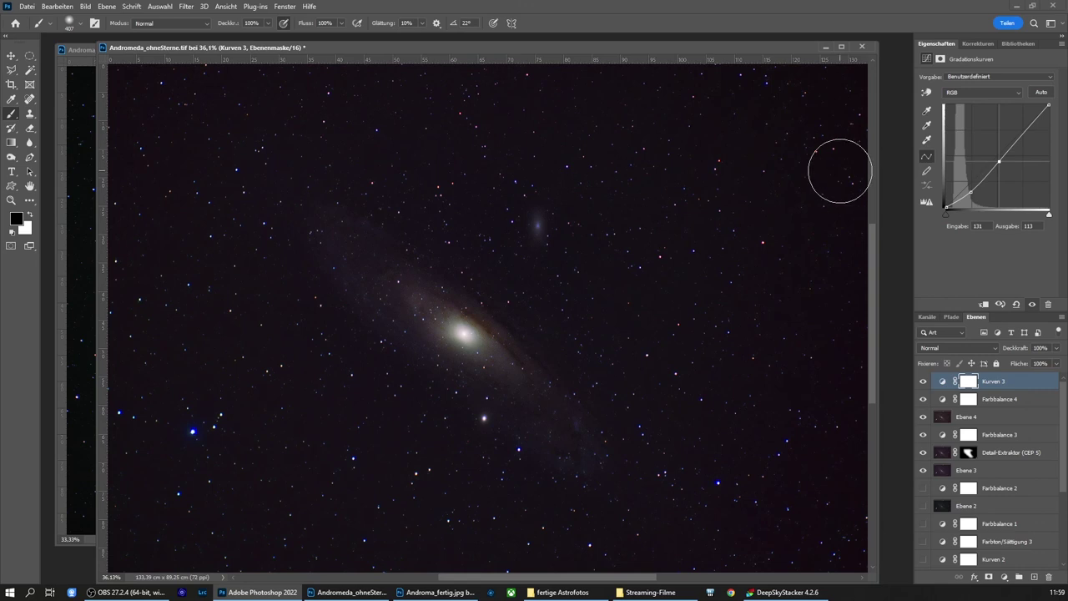